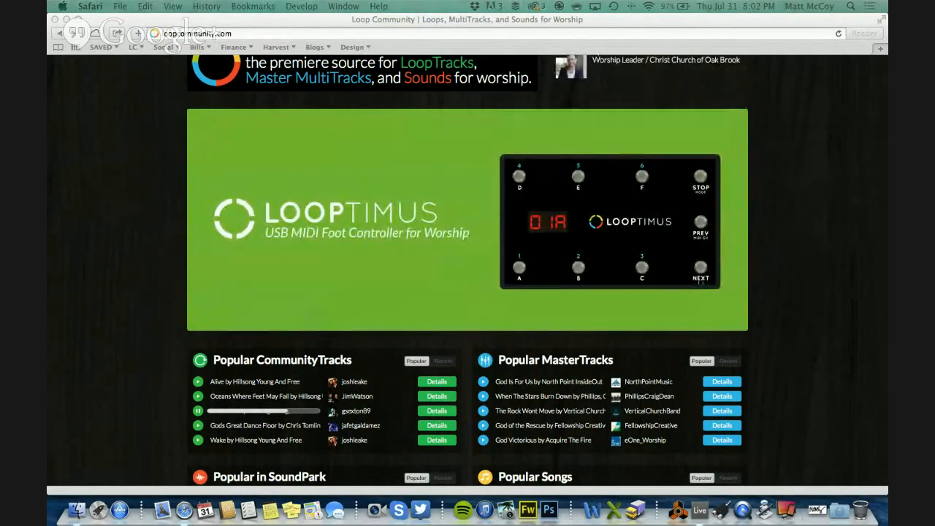
# - Switch to Ableton Live and insert three more audio tracks in the Worship Set
pyautogui.click(700, 510)
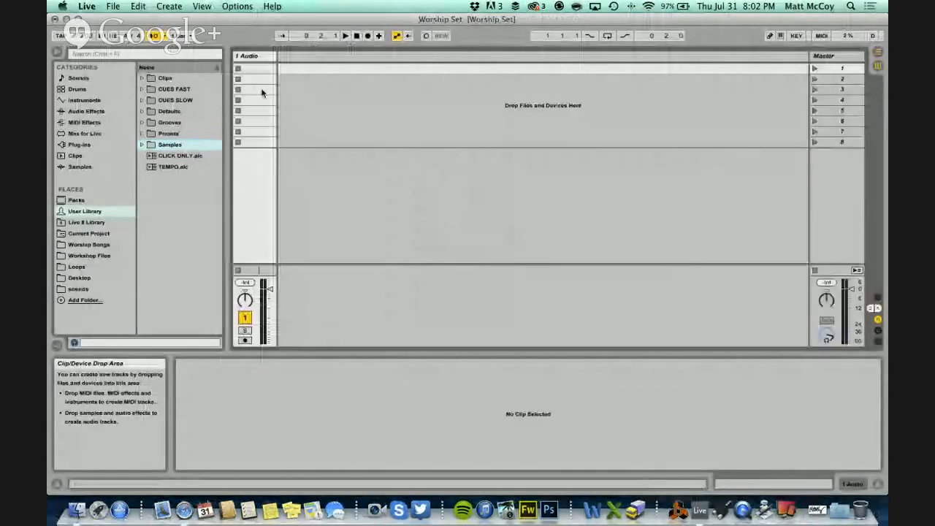
pyautogui.press('super+t')
pyautogui.press('super+t')
pyautogui.press('super+t')
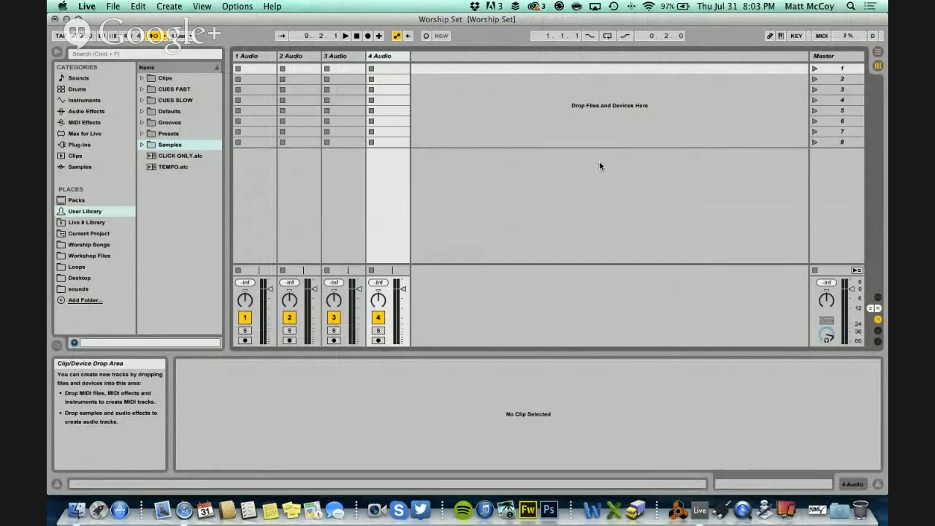
# - Compare the Session and Arrangement views by switching between them, finishing in Arrangement View
pyautogui.press('Tab')
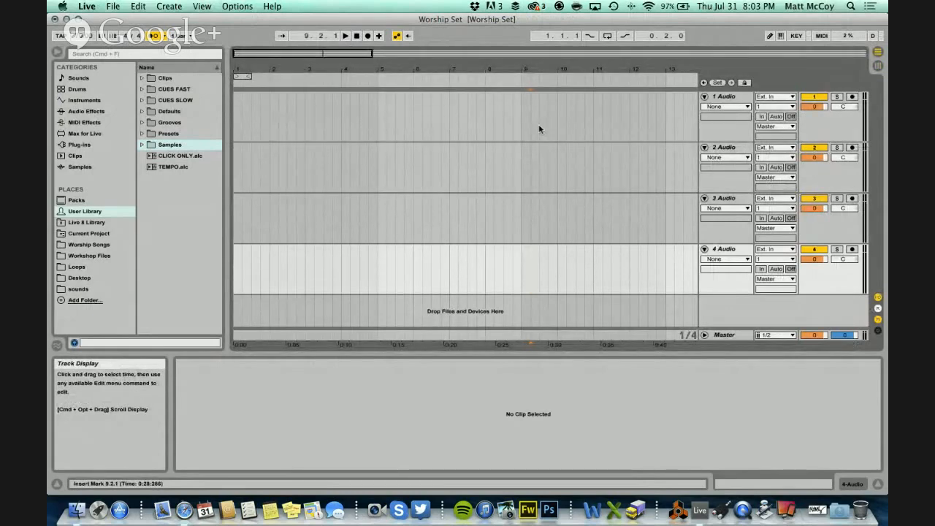
pyautogui.press('Tab')
pyautogui.press('Tab')
pyautogui.press('Tab')
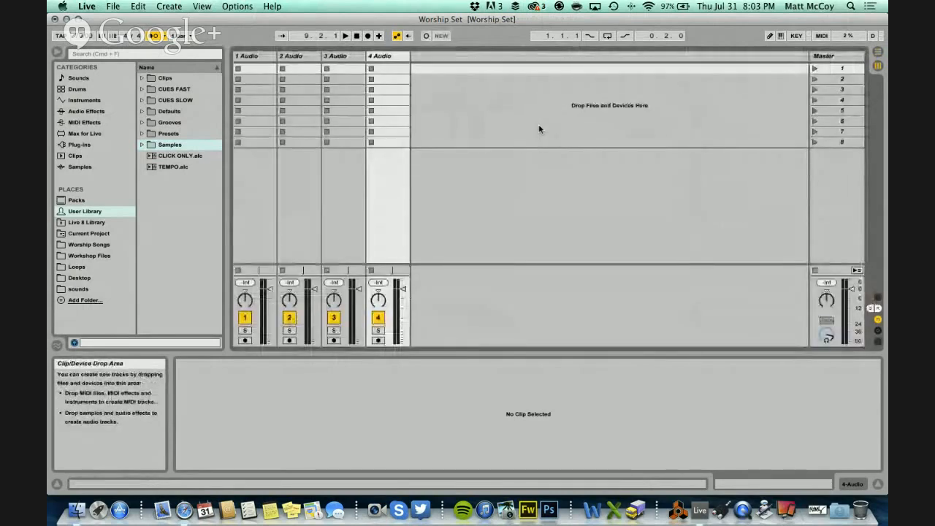
pyautogui.press('Tab')
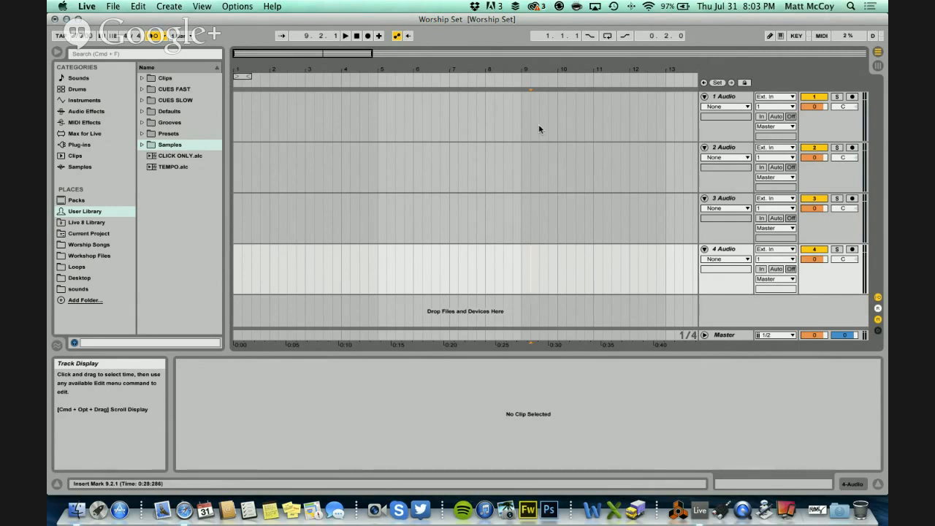
pyautogui.press('Tab')
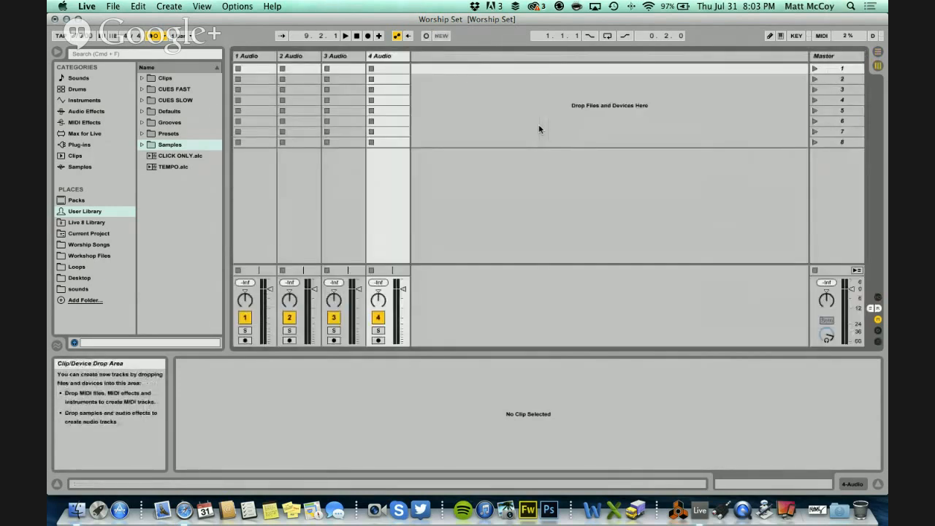
pyautogui.press('Tab')
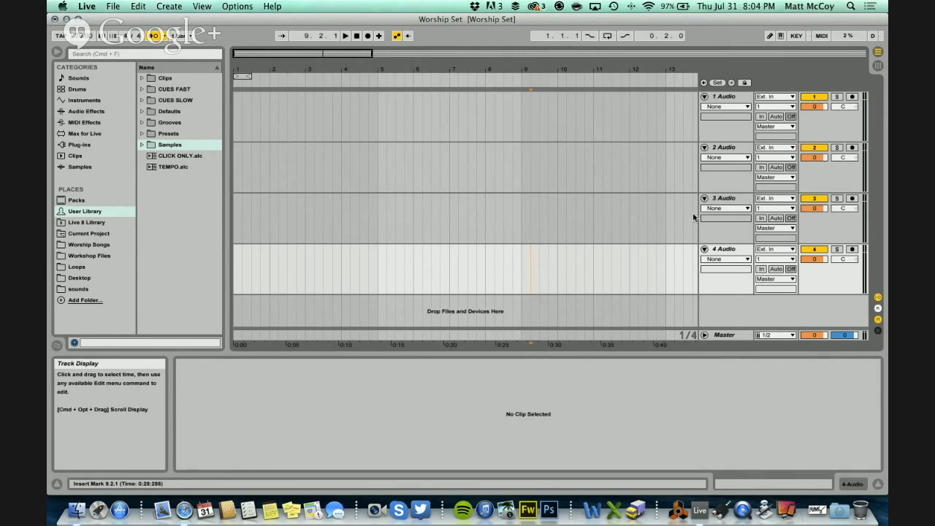
# - Delete the 4 Audio, 3 Audio and 2 Audio tracks, keeping only 1 Audio
pyautogui.click(718, 249)
pyautogui.press('Delete')
pyautogui.press('Delete')
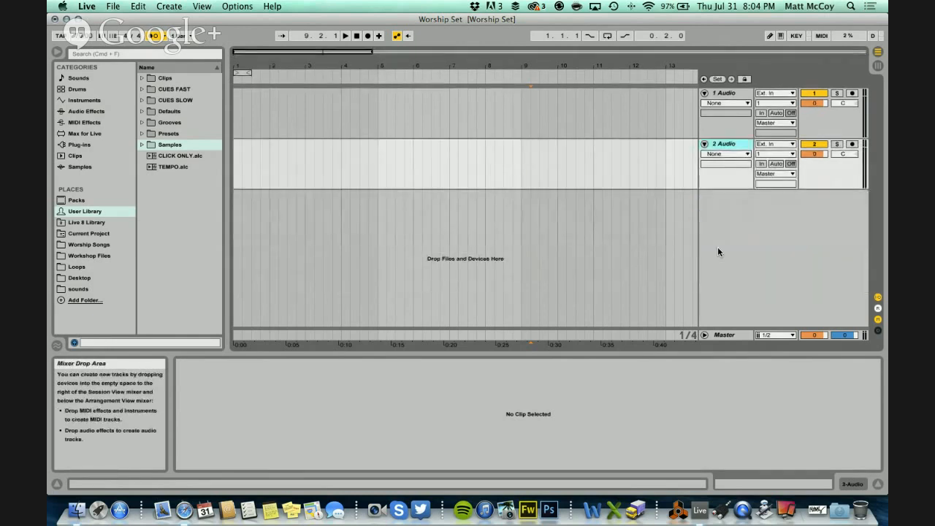
pyautogui.press('Delete')
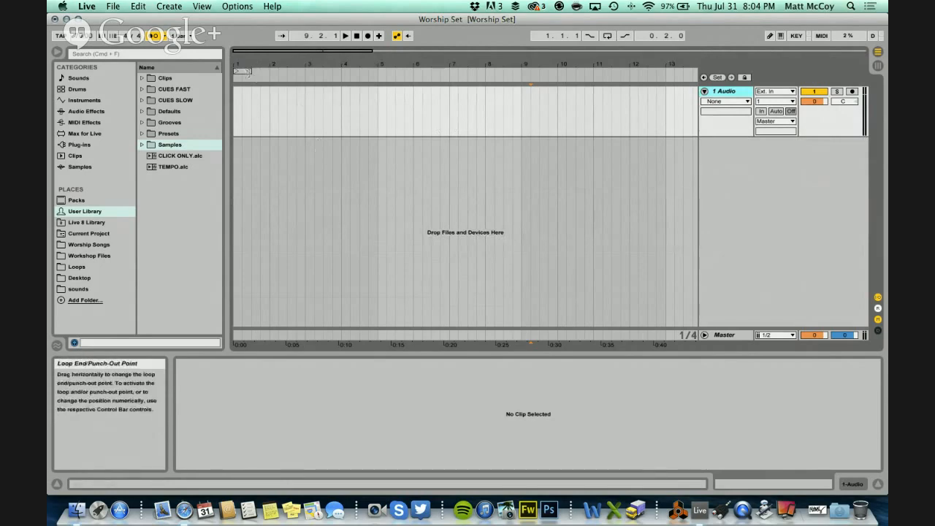
# - Hide the track In/Out routing section in Arrangement View
pyautogui.moveTo(304, 65); pyautogui.dragTo(305, 68)
pyautogui.moveTo(239, 118); pyautogui.dragTo(664, 110)
pyautogui.click(493, 125)
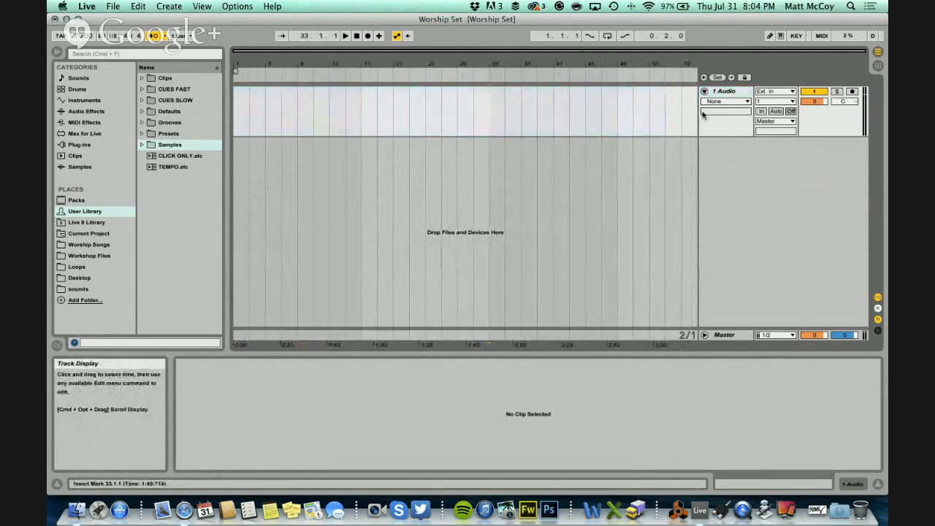
pyautogui.click(878, 297)
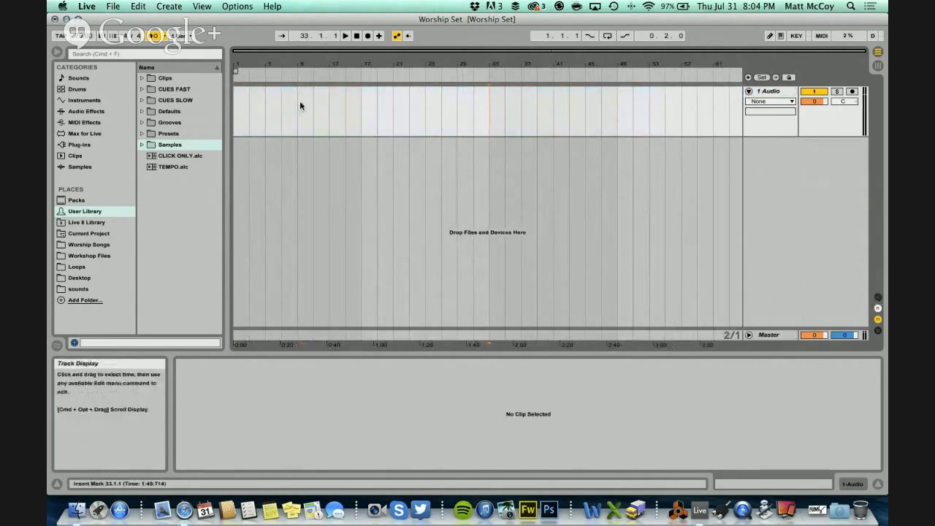
# - Add a locator at bar 2 of the arrangement
pyautogui.moveTo(239, 58); pyautogui.dragTo(265, 65)
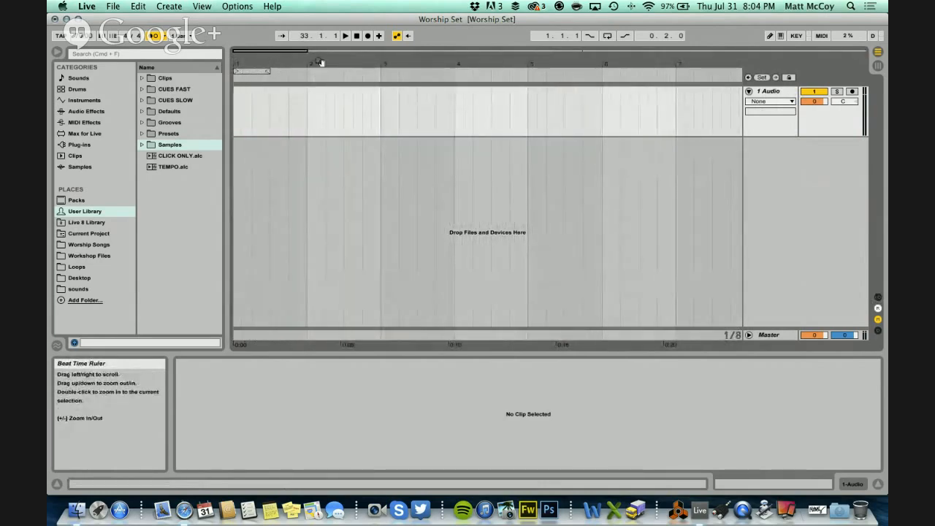
pyautogui.moveTo(274, 61); pyautogui.dragTo(238, 63)
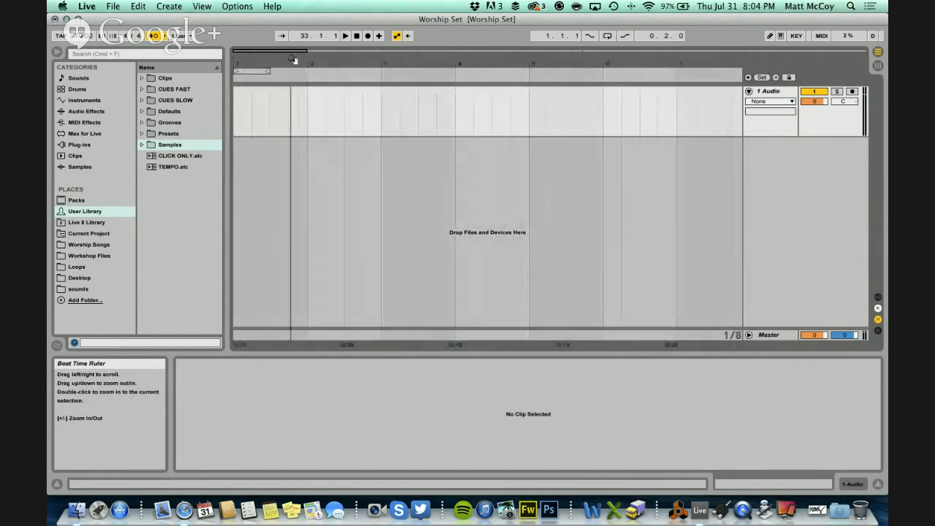
pyautogui.click(311, 96)
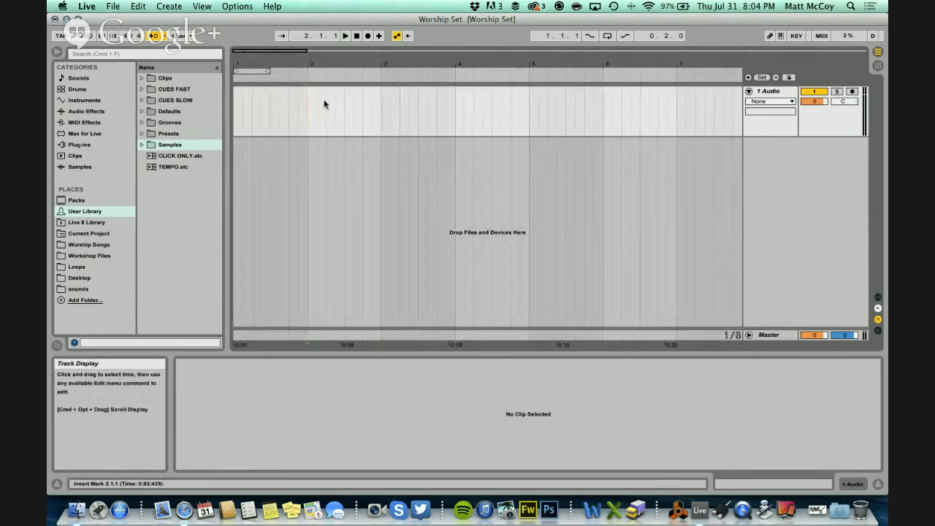
pyautogui.click(762, 77)
pyautogui.moveTo(312, 78)
pyautogui.mouseDown()
pyautogui.moveTo(387, 81)
pyautogui.moveTo(310, 81)
pyautogui.mouseUp()
# - Rename the locator at bar 2 as 1. OPEN UP THE HEAVENS
pyautogui.rightClick(310, 81)
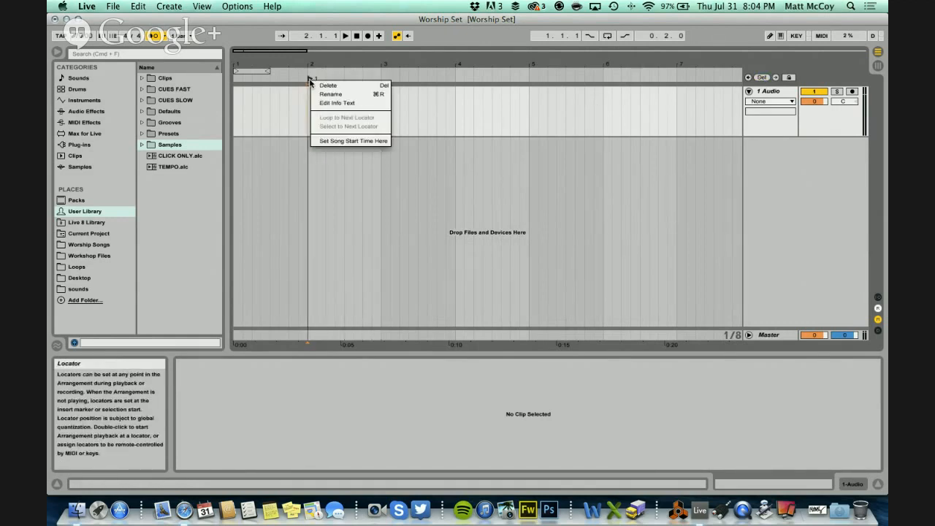
pyautogui.click(336, 95)
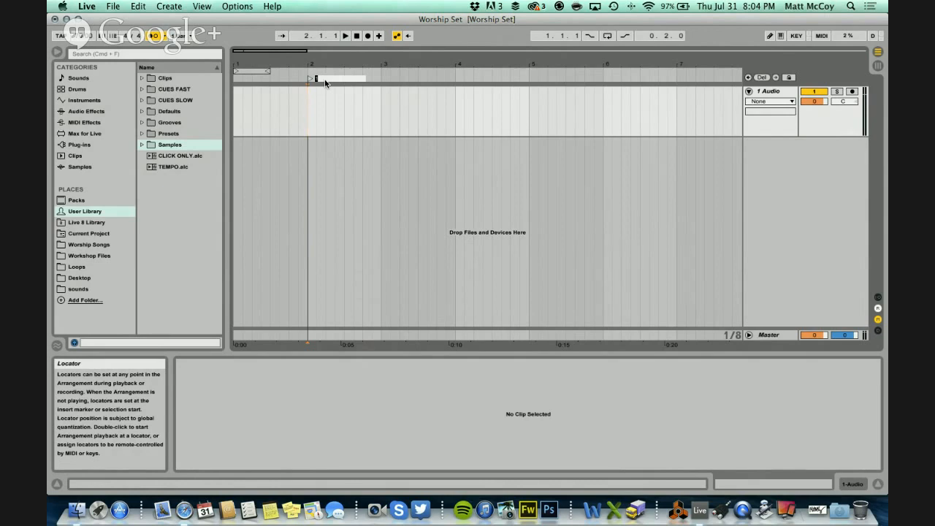
pyautogui.click(327, 81)
pyautogui.press('BackSpace')
pyautogui.write('OPEN UP THE HE')
pyautogui.press('Return')
pyautogui.write('AVENS')
pyautogui.press('Return')
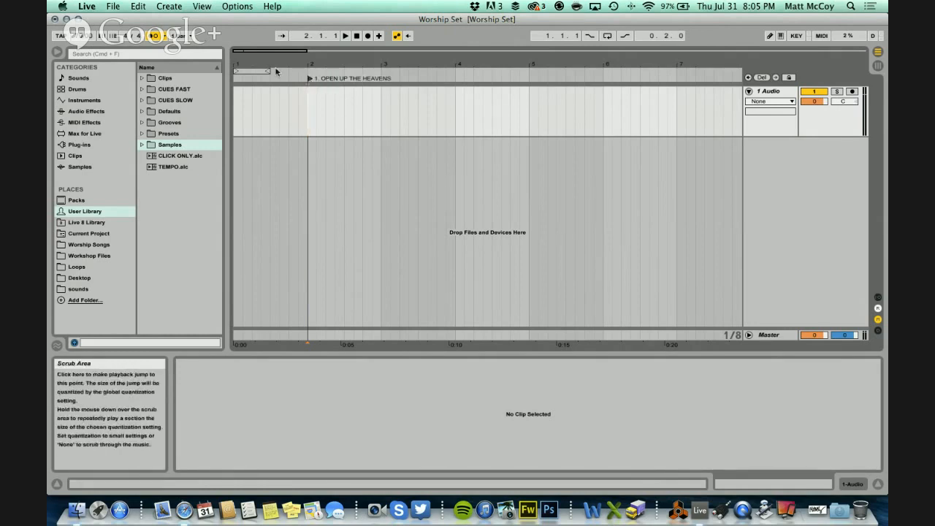
# - Expand the OPENUPTHEHEAVENS_99_D_MT folder under MY WORSHIP SONGS in Workshop Files and widen the browser to show the full file names
pyautogui.moveTo(260, 60); pyautogui.dragTo(260, 61)
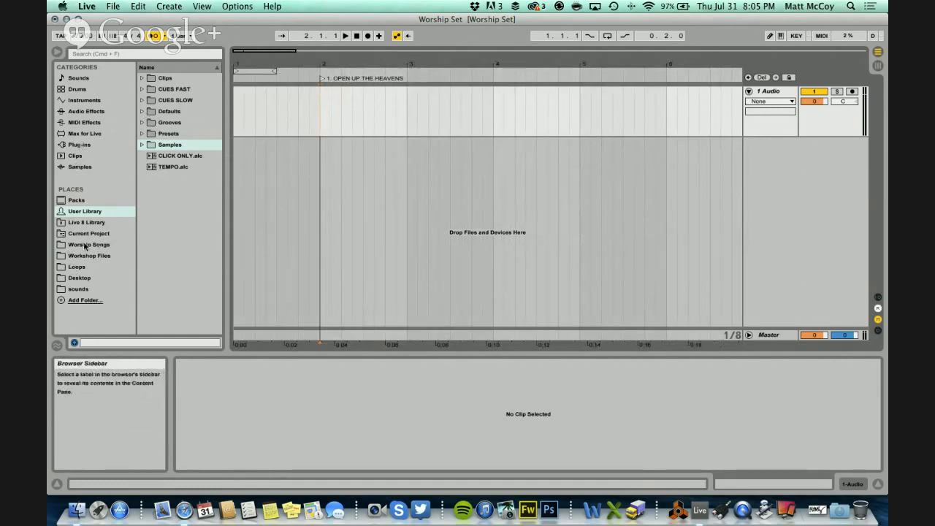
pyautogui.click(86, 247)
pyautogui.click(86, 256)
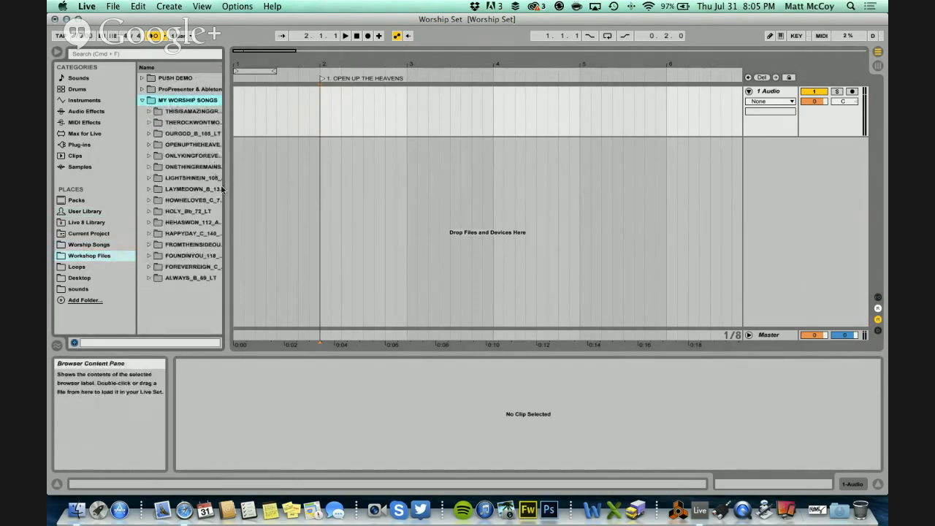
pyautogui.moveTo(225, 190); pyautogui.dragTo(271, 189)
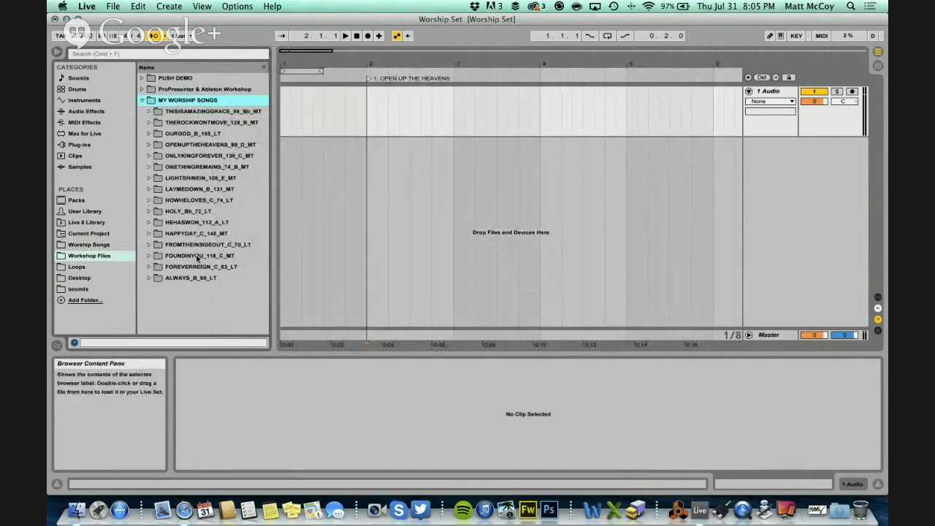
pyautogui.click(150, 144)
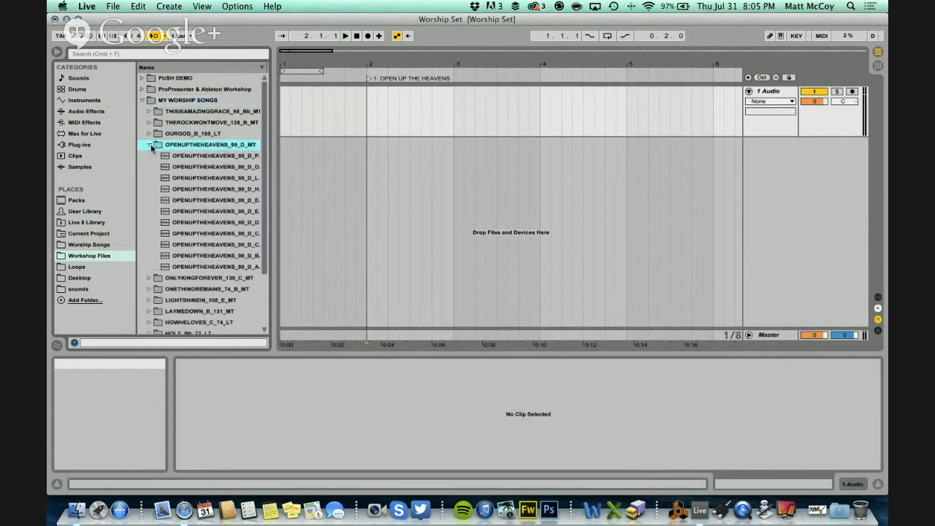
pyautogui.moveTo(273, 214); pyautogui.dragTo(349, 217)
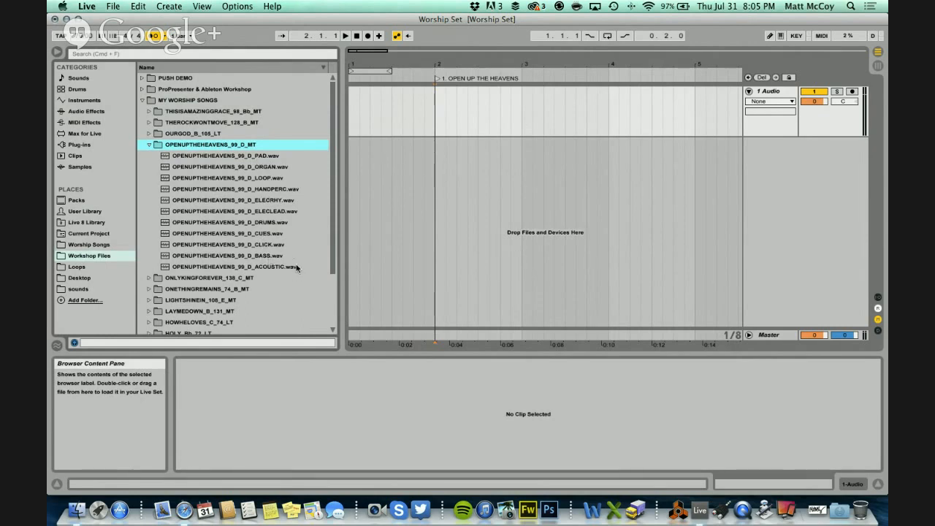
# - Rename the 1 Audio track as CUES and place OPENUPTHEHEAVENS_99_D_CUES.wav on it, starting at the bar 2 locator
pyautogui.rightClick(769, 93)
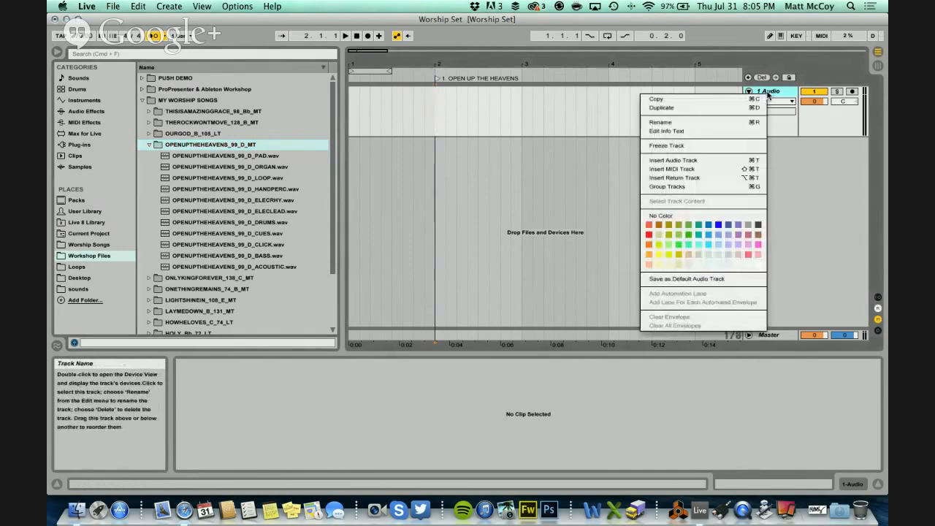
pyautogui.click(684, 124)
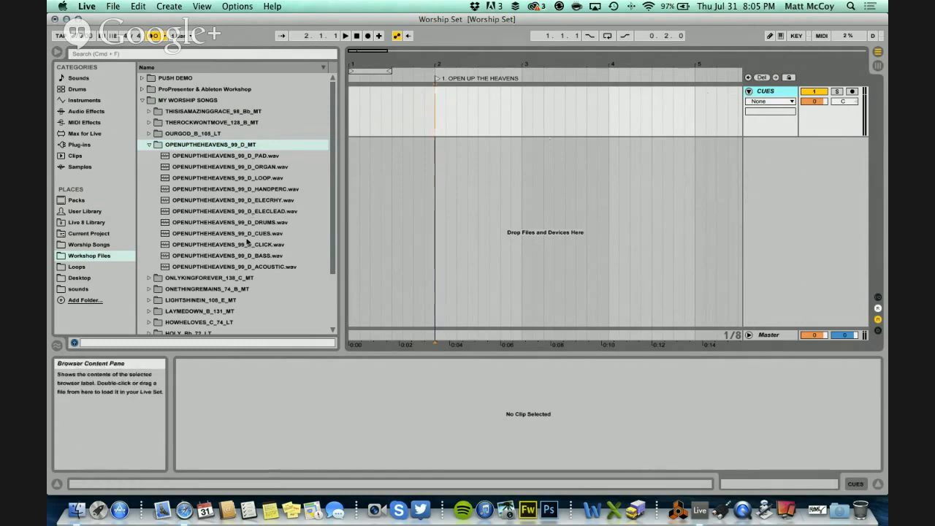
pyautogui.moveTo(230, 236); pyautogui.dragTo(438, 111)
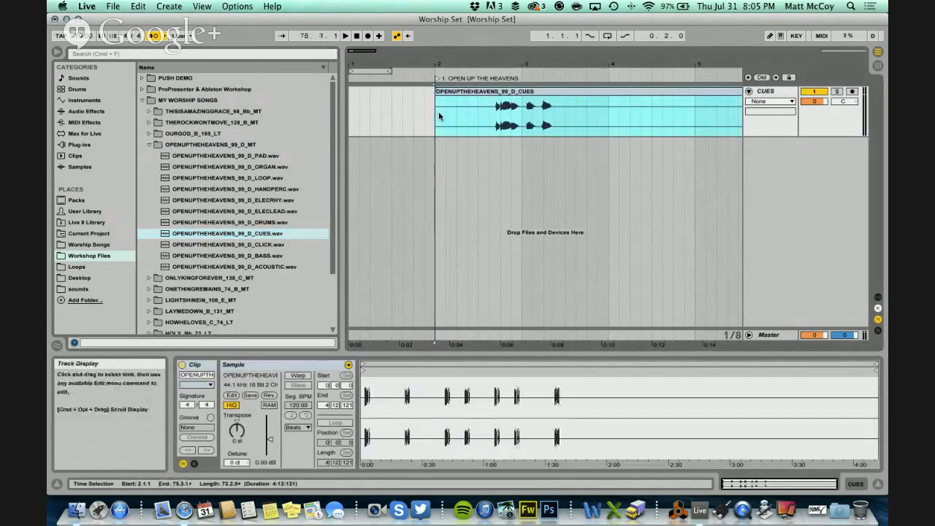
# - Play the cues clip from bar 2 to hear the spoken count-in, and stop playback
pyautogui.click(436, 69)
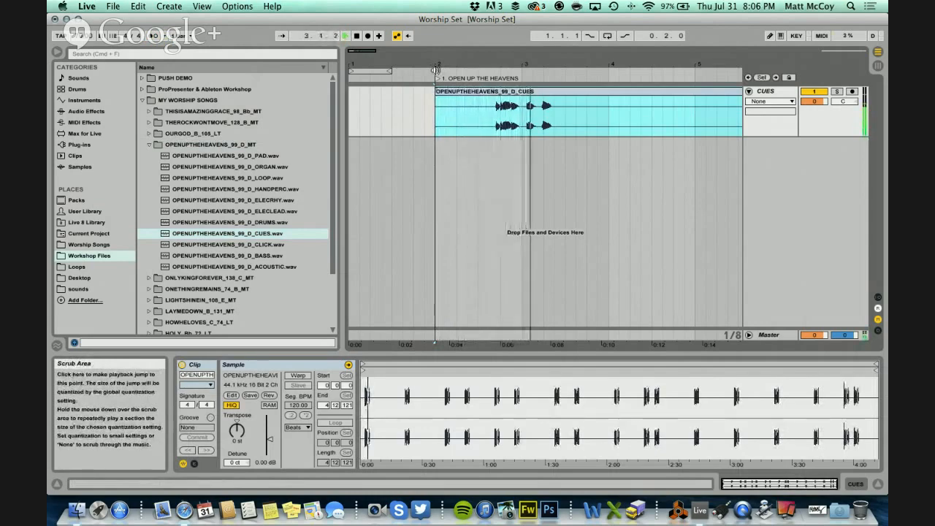
pyautogui.click(489, 76)
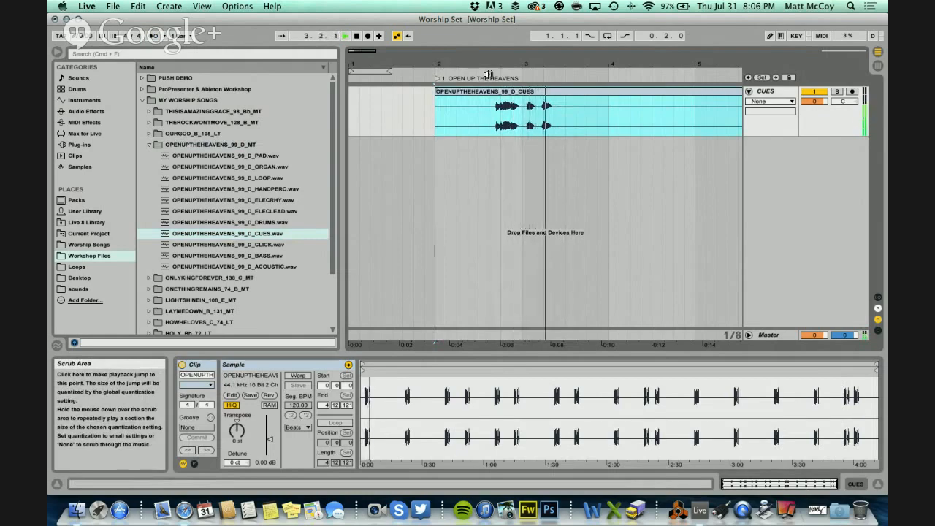
pyautogui.press('space')
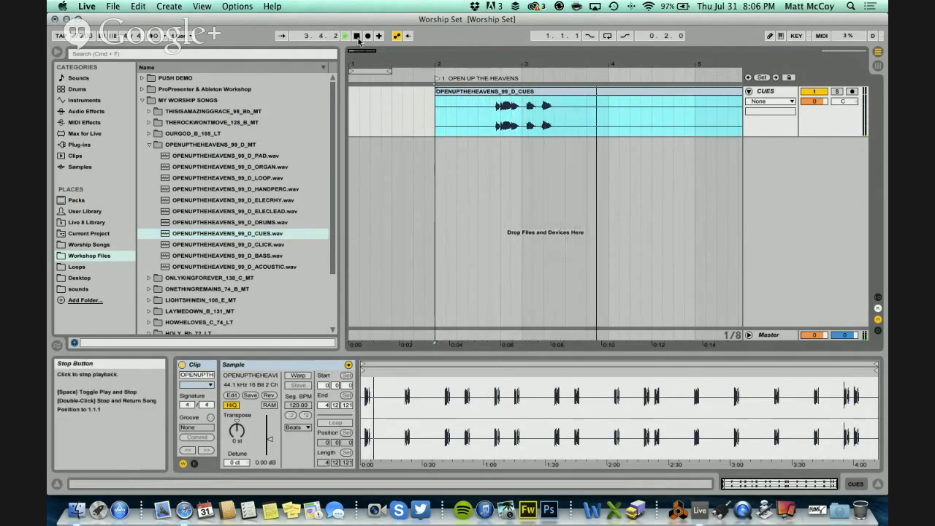
# - Colour both the CUES track and its OPENUPTHEHEAVENS_99_D_CUES clip orange
pyautogui.moveTo(577, 65); pyautogui.dragTo(581, 66)
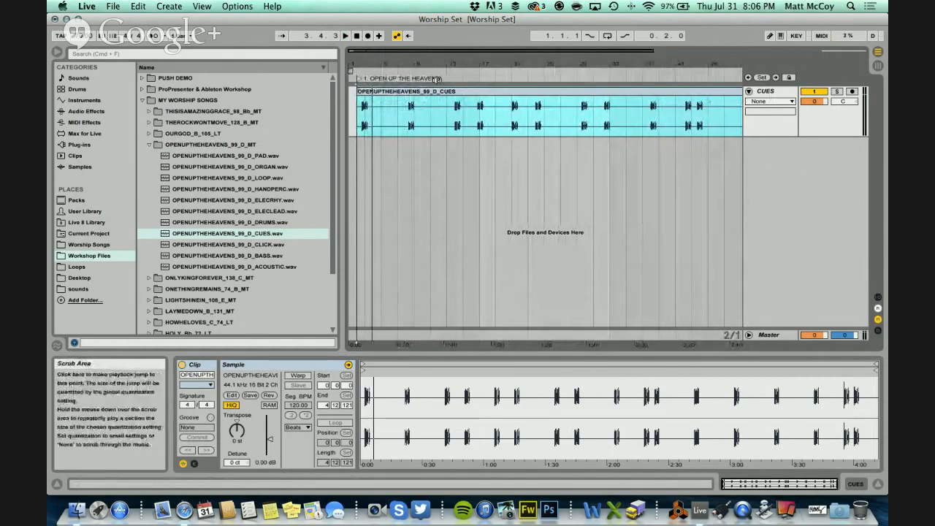
pyautogui.moveTo(433, 72); pyautogui.dragTo(433, 71)
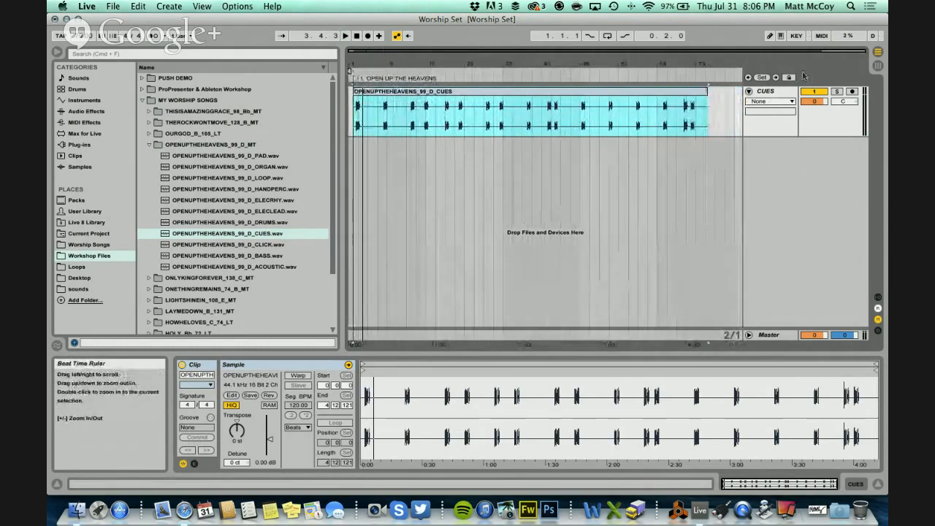
pyautogui.rightClick(779, 90)
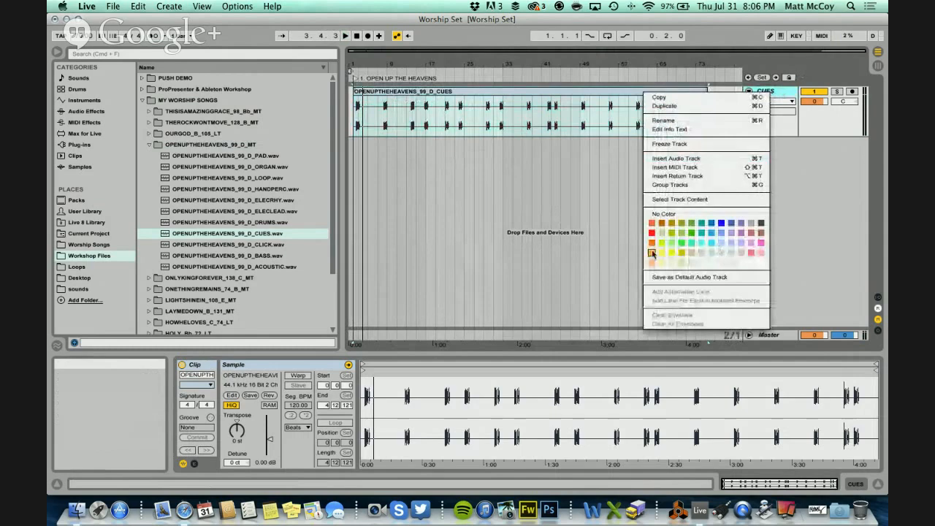
pyautogui.click(652, 253)
pyautogui.click(587, 92)
pyautogui.rightClick(587, 92)
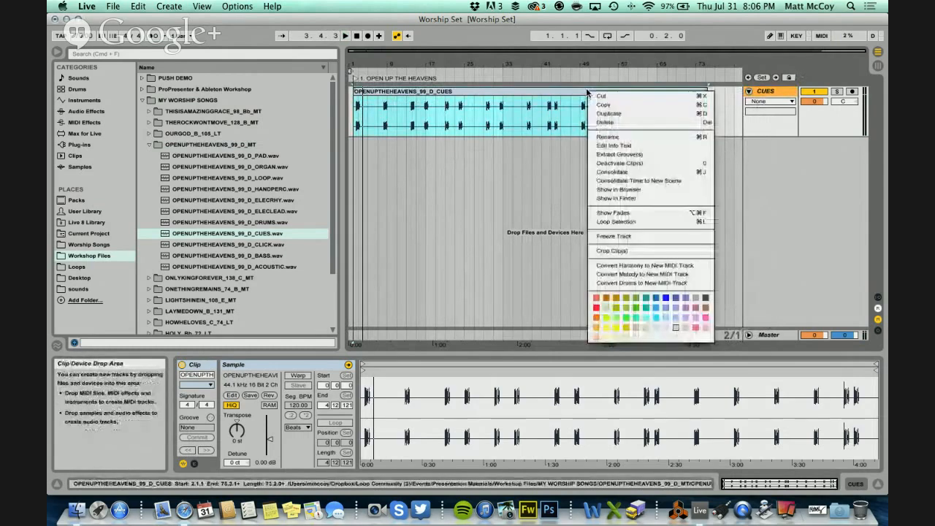
pyautogui.click(597, 328)
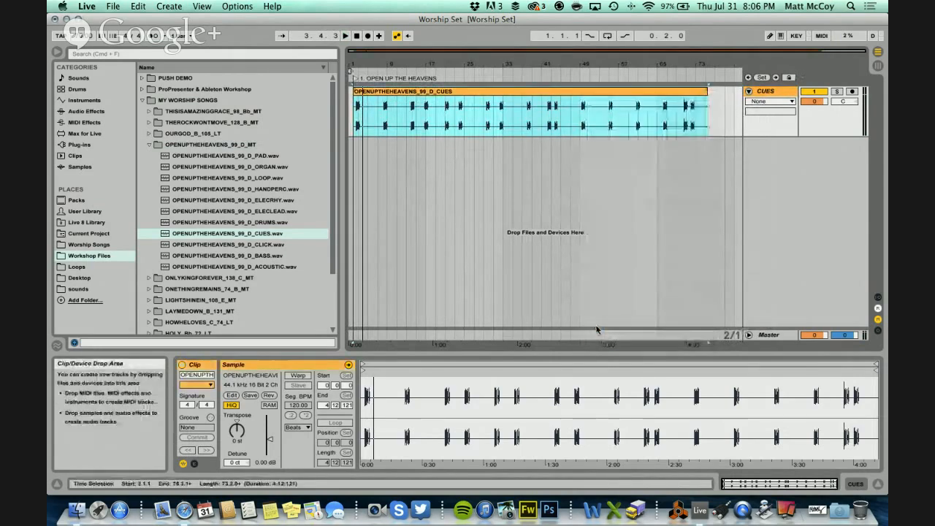
pyautogui.click(577, 307)
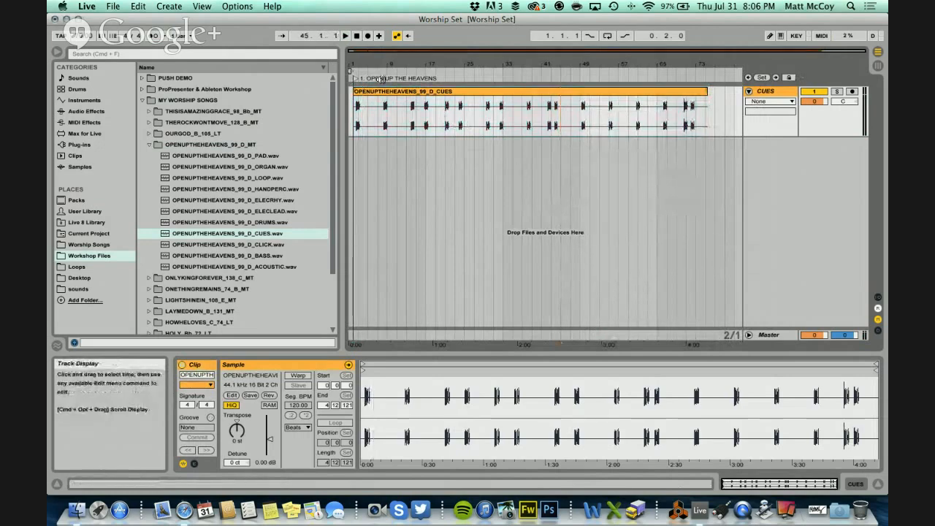
pyautogui.moveTo(363, 61); pyautogui.dragTo(362, 89)
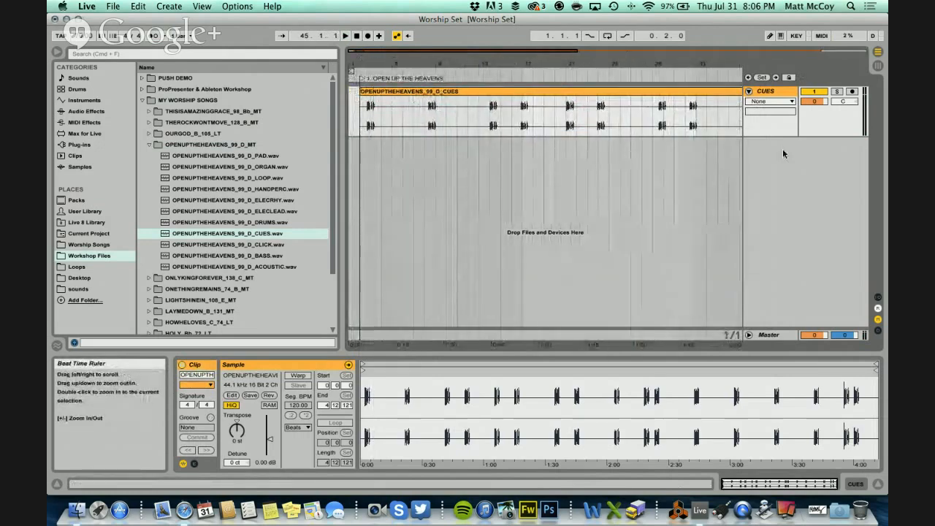
# - Reduce the CUES track's height and place every stem except CUES and CLICK on separate new tracks below it, starting at bar 2
pyautogui.moveTo(781, 137); pyautogui.dragTo(781, 113)
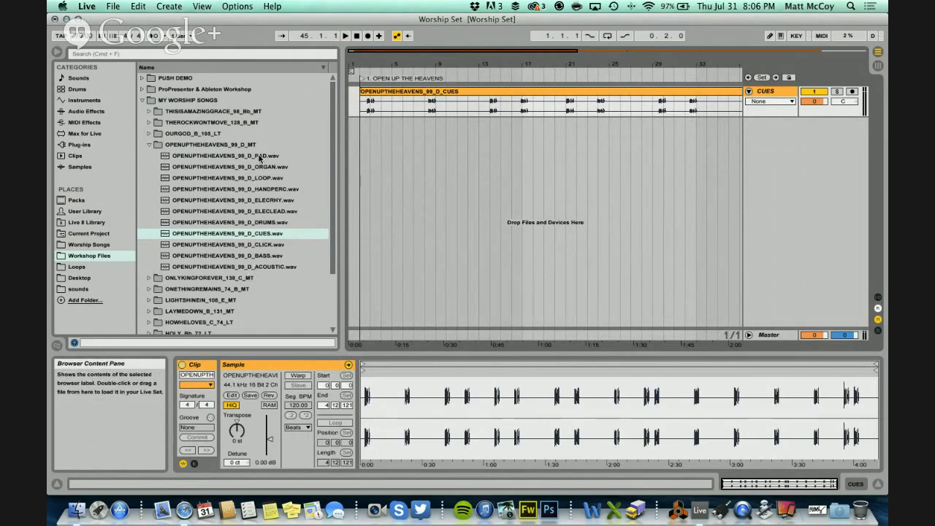
pyautogui.moveTo(259, 158); pyautogui.dragTo(260, 222)
pyautogui.keyDown('super'); pyautogui.click(261, 256); pyautogui.keyUp('super')
pyautogui.keyDown('super'); pyautogui.click(262, 267); pyautogui.keyUp('super')
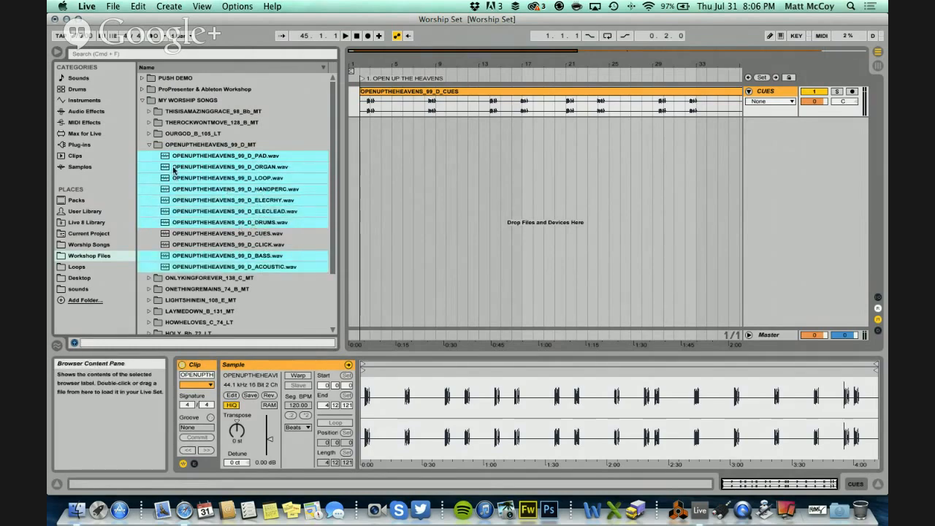
pyautogui.moveTo(206, 169)
pyautogui.mouseDown()
pyautogui.moveTo(468, 124)
pyautogui.moveTo(429, 122)
pyautogui.moveTo(382, 168)
pyautogui.moveTo(358, 171)
pyautogui.moveTo(483, 162)
pyautogui.moveTo(354, 165)
pyautogui.moveTo(385, 166)
pyautogui.moveTo(361, 163)
pyautogui.mouseUp()
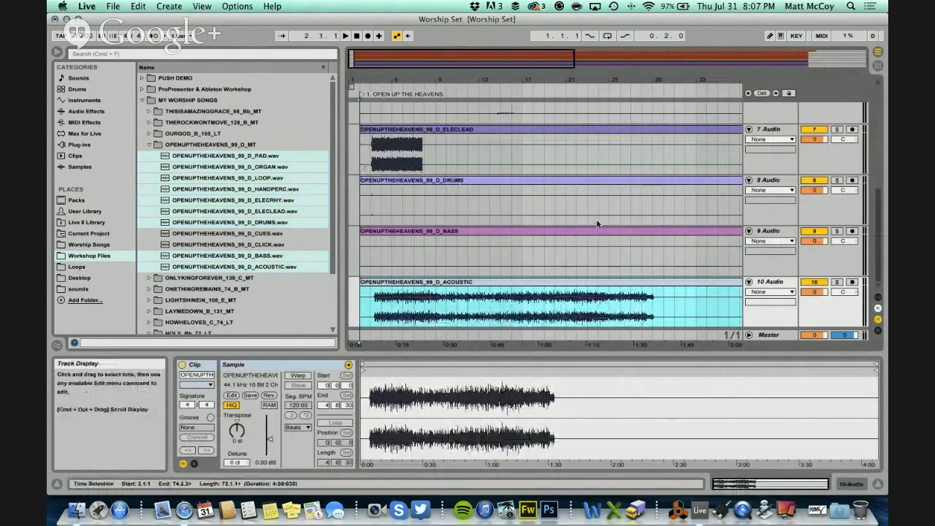
# - Rename the 2 Audio track, which holds the pad stem, as PAD
pyautogui.scroll(3, 596, 218)
pyautogui.scroll(4, 596, 219)
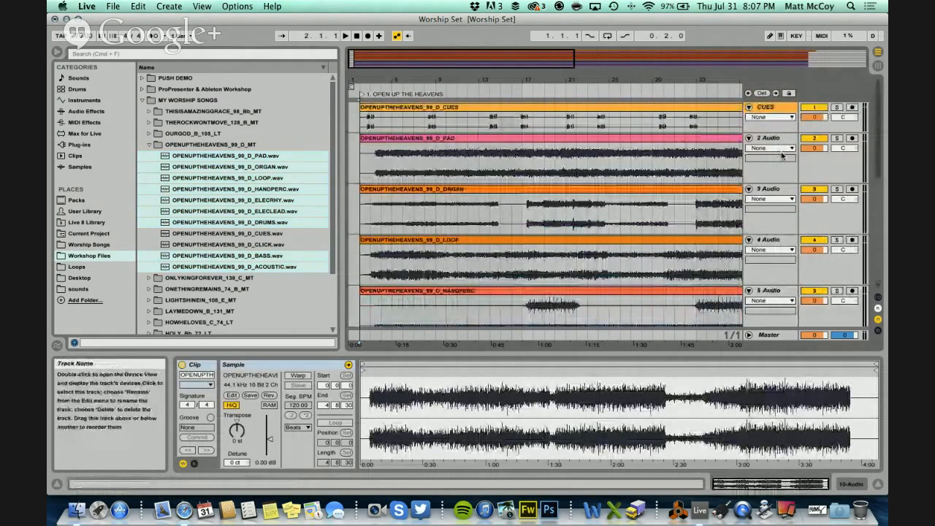
pyautogui.scroll(-5, 772, 283)
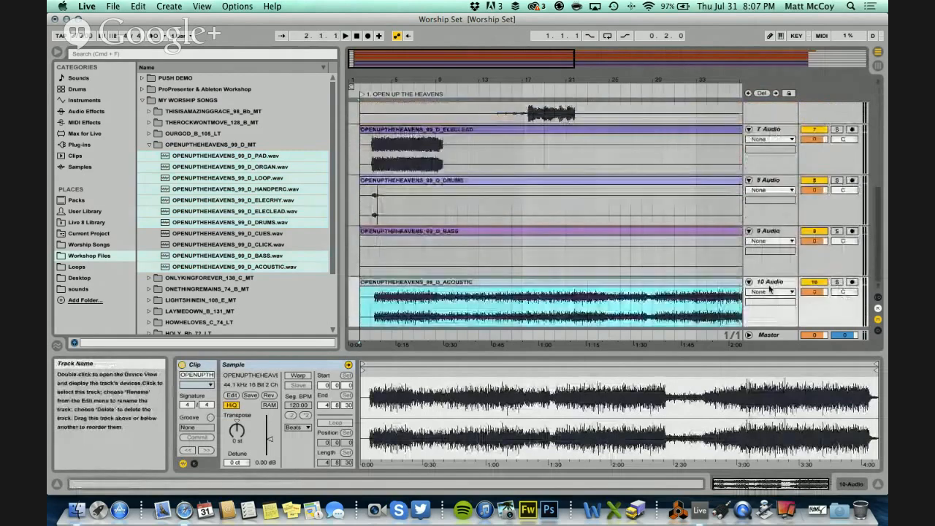
pyautogui.scroll(5, 767, 289)
pyautogui.click(773, 140)
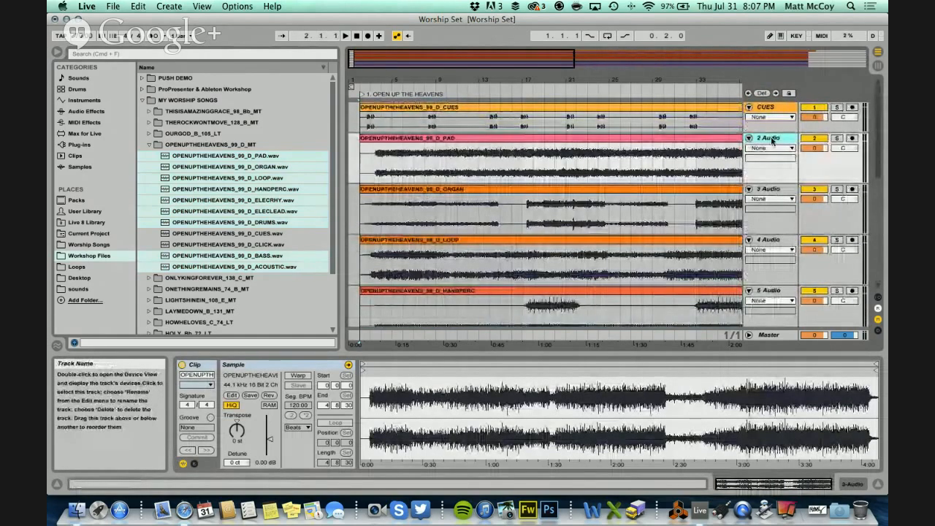
pyautogui.rightClick(773, 141)
pyautogui.click(706, 185)
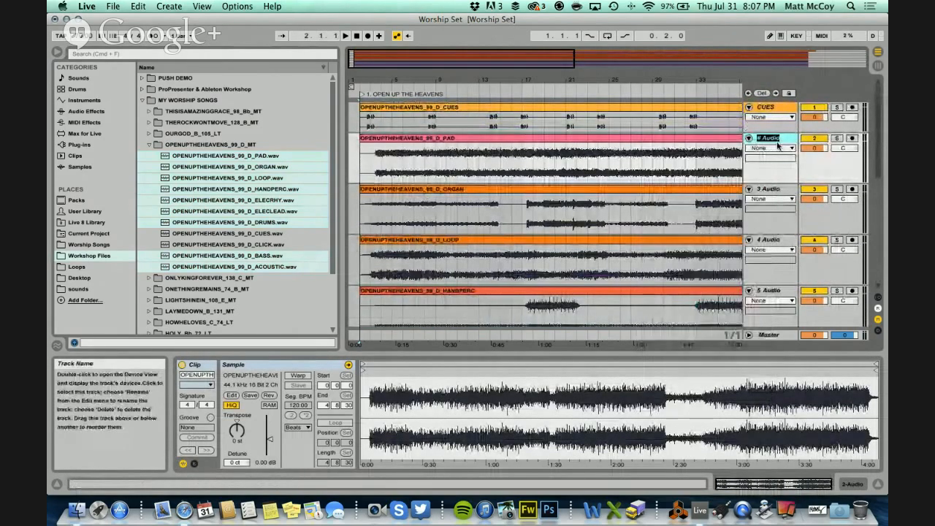
pyautogui.write('PAD')
pyautogui.press('Return')
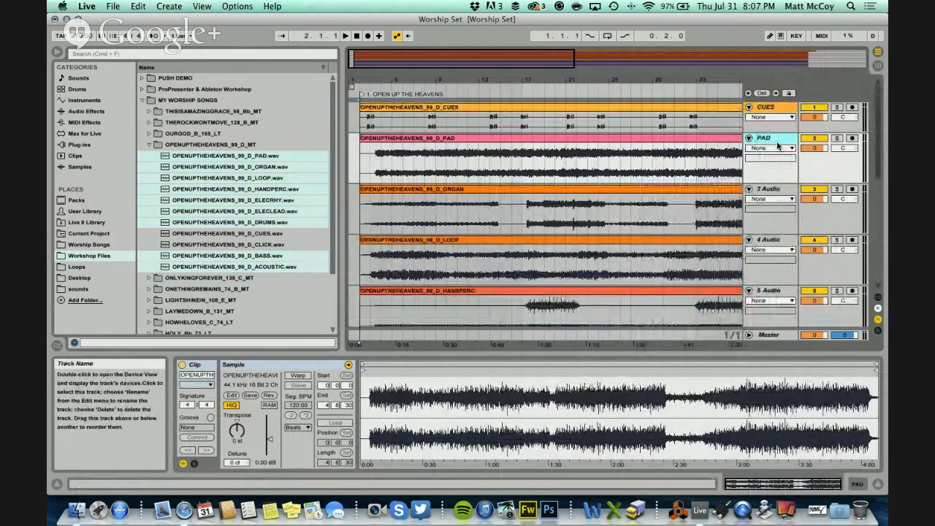
# - Rename the 3 Audio track as ORGAN and the 4 Audio track as LOOP
pyautogui.press('Down')
pyautogui.press('super+r')
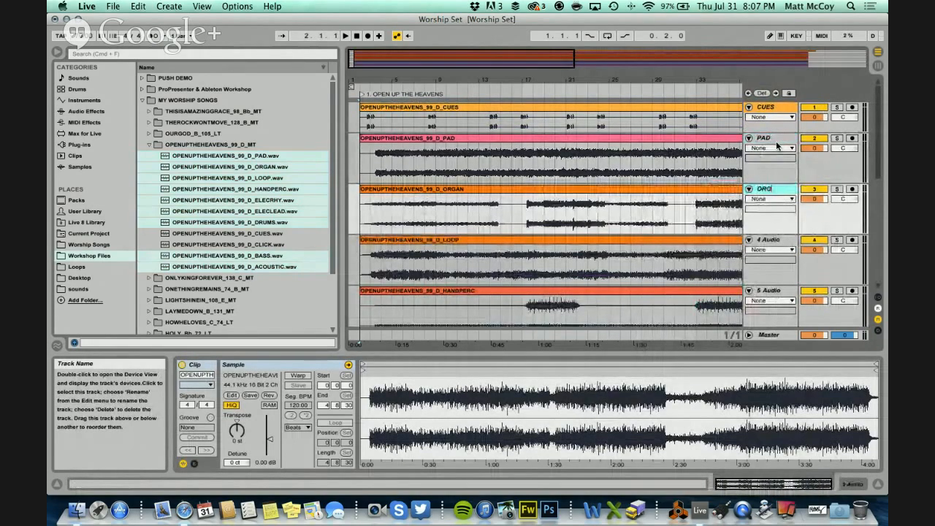
pyautogui.press('Down')
pyautogui.write('LOOP')
pyautogui.press('Return')
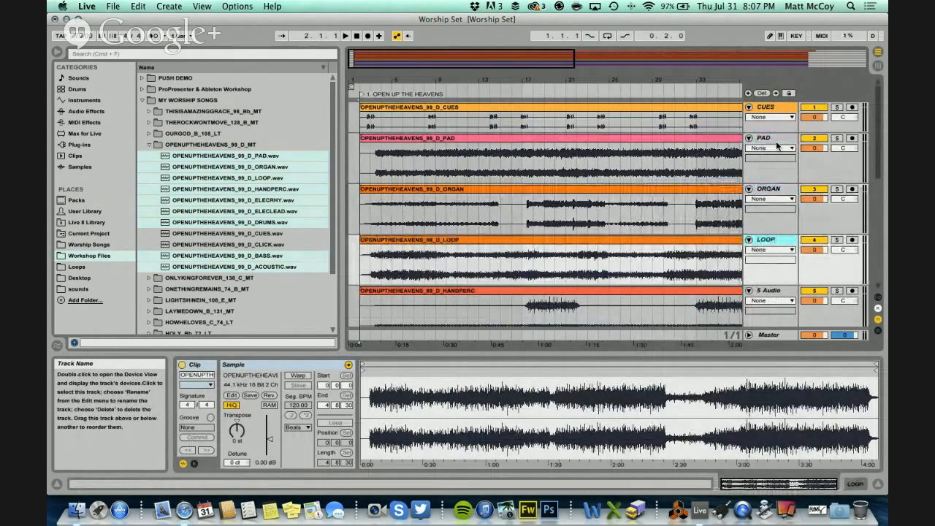
# - Rename the 5 Audio track as HANDPERC and the 6 Audio track as ELECRHY
pyautogui.press('Down')
pyautogui.press('super+r')
pyautogui.write('HANDPERC')
pyautogui.press('Return')
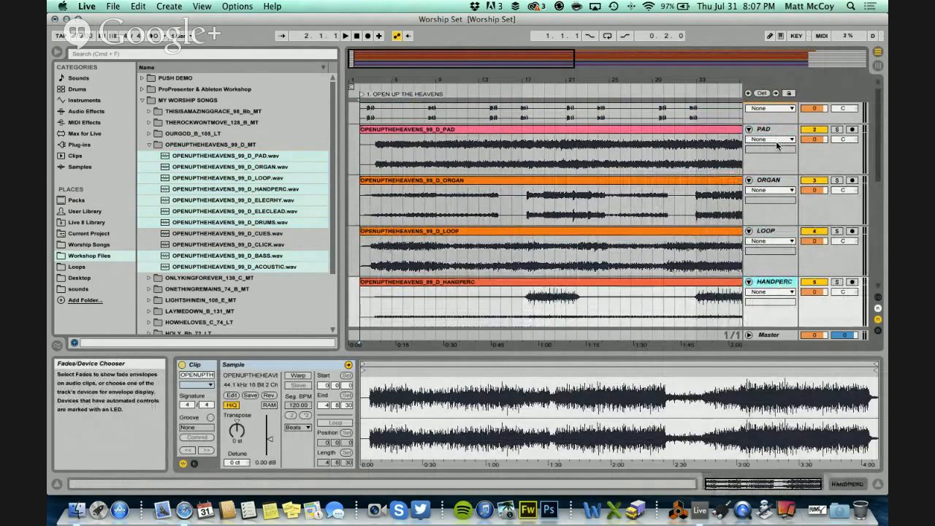
pyautogui.press('Down')
pyautogui.press('super+r')
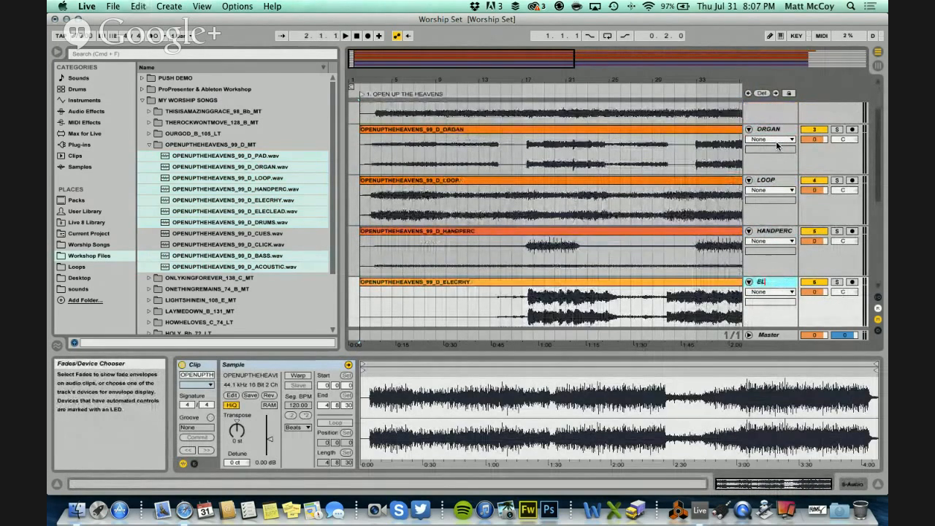
pyautogui.write('ELECRHY')
pyautogui.press('Return')
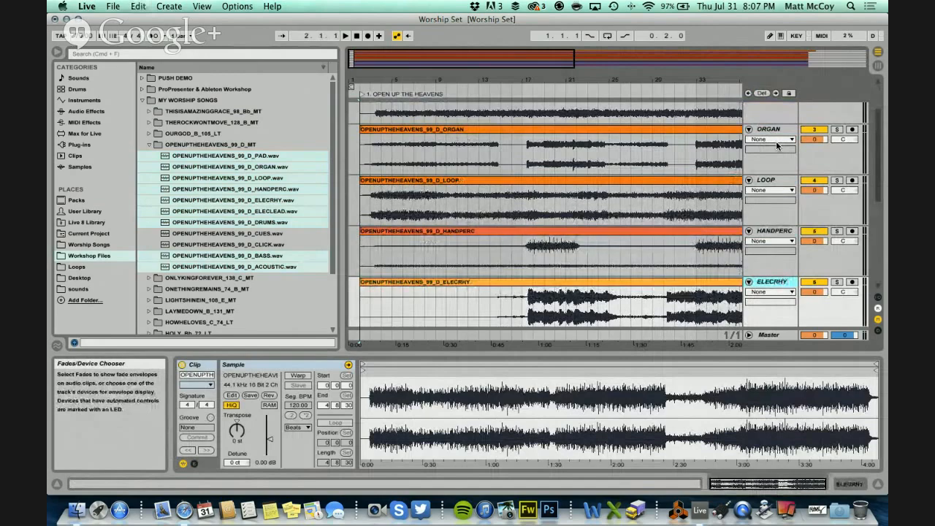
# - Rename the 7 Audio track as ELECLEAD and the 8 Audio track as DRUMS
pyautogui.scroll(-5, 771, 196)
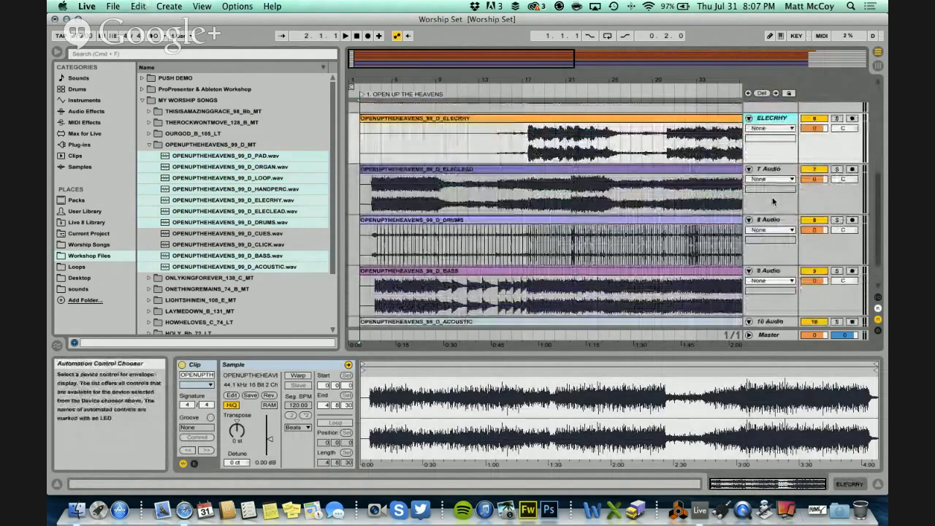
pyautogui.scroll(2, 772, 201)
pyautogui.click(773, 199)
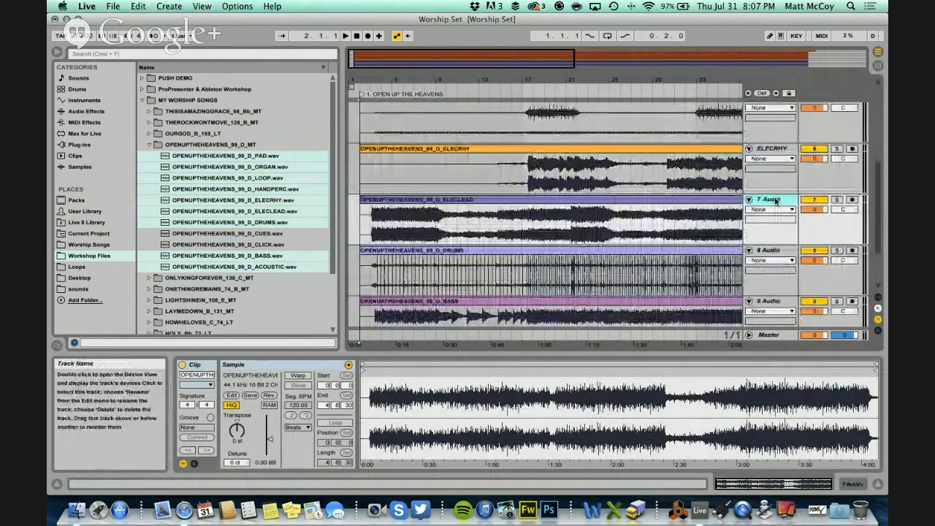
pyautogui.press('super+r')
pyautogui.write('ELECLEAD')
pyautogui.press('Tab')
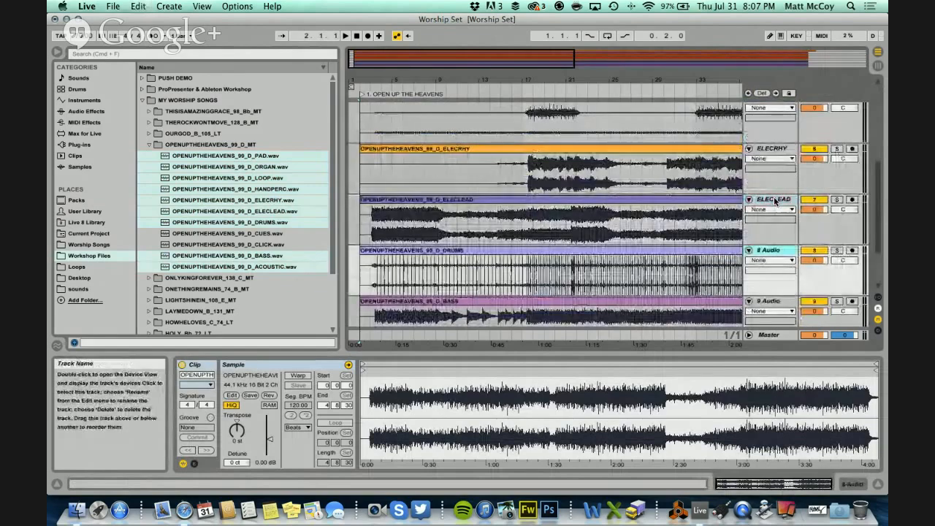
pyautogui.write('DRUMS')
pyautogui.press('Tab')
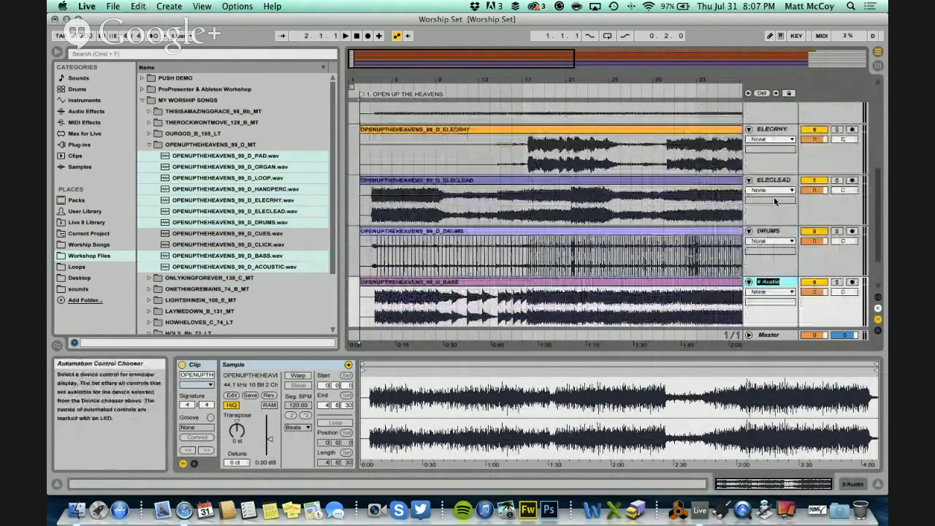
# - Rename the 9 Audio track as BASS and the 10 Audio track as ACOUSTIC
pyautogui.press('Tab')
pyautogui.write('ACC')
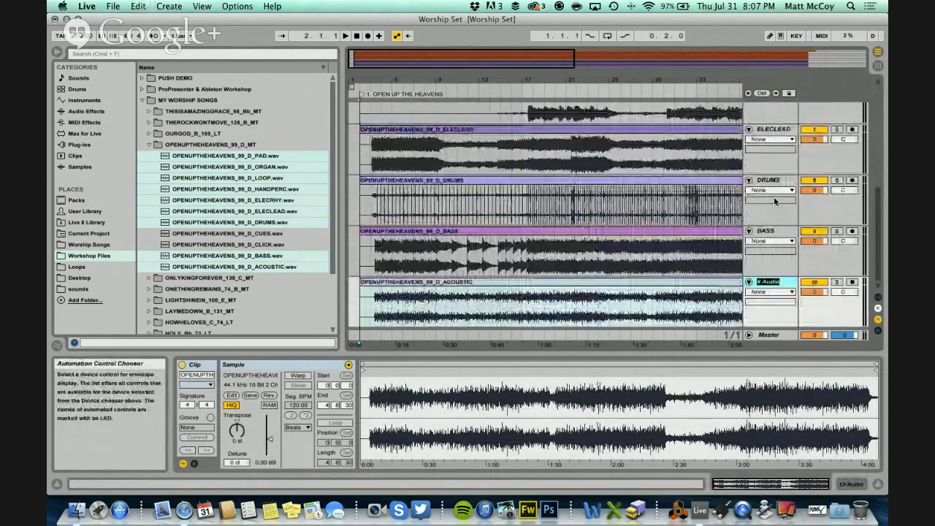
pyautogui.write('USTIC')
pyautogui.press('Tab')
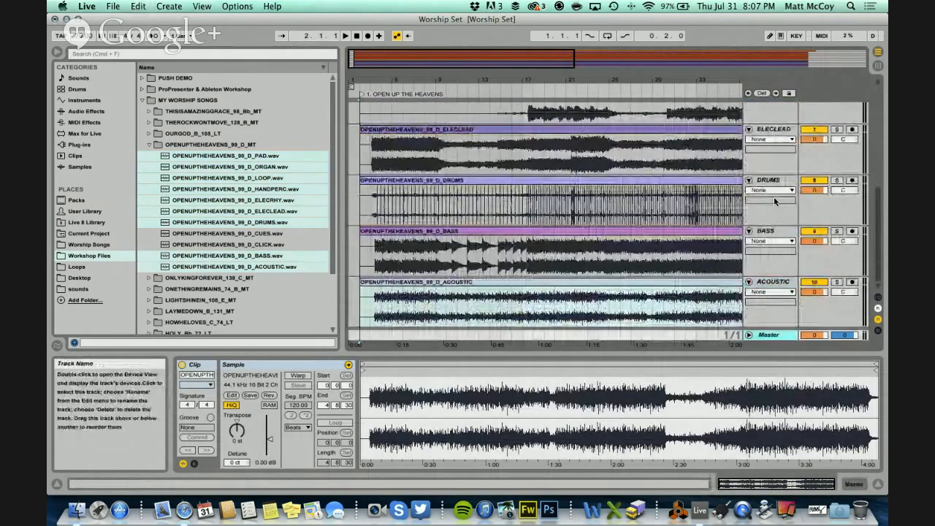
# - Play the arrangement and solo the PAD, LOOP and HANDPERC tracks one after another to hear each stem alone
pyautogui.scroll(8, 775, 232)
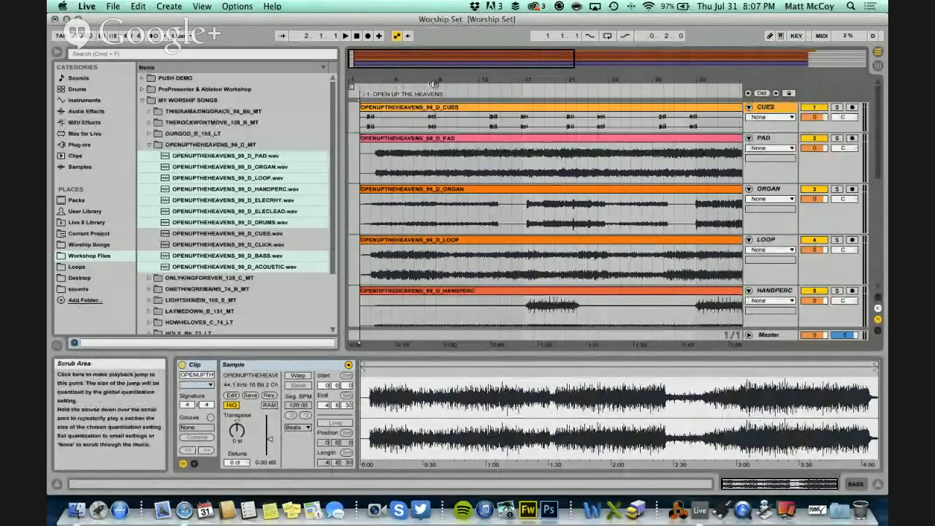
pyautogui.click(410, 84)
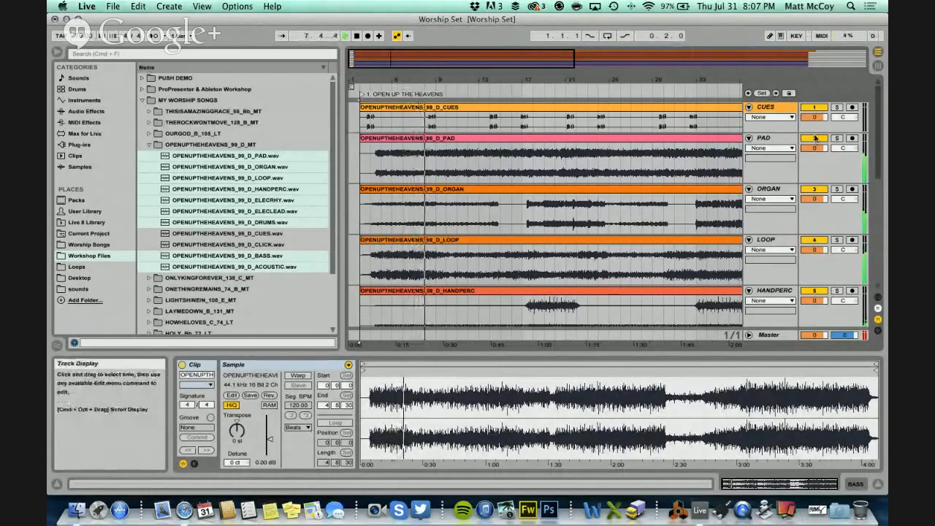
pyautogui.click(837, 138)
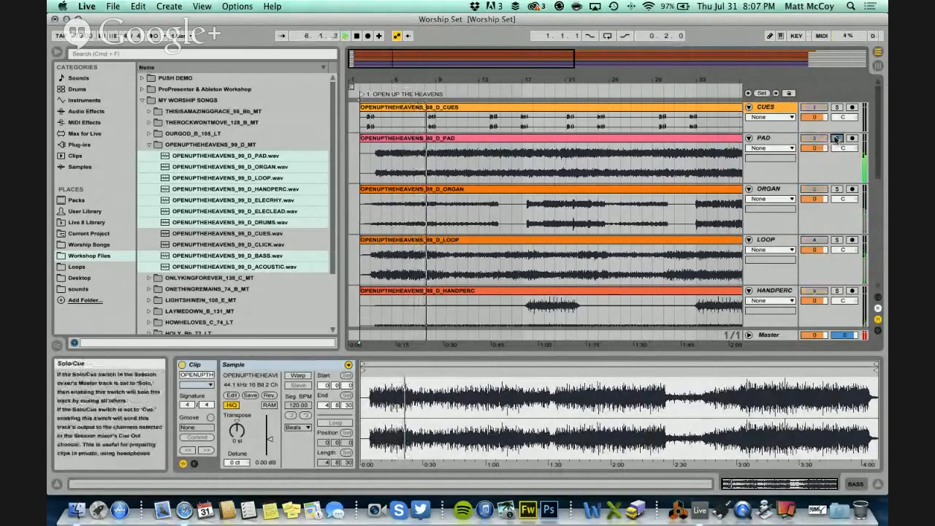
pyautogui.click(838, 240)
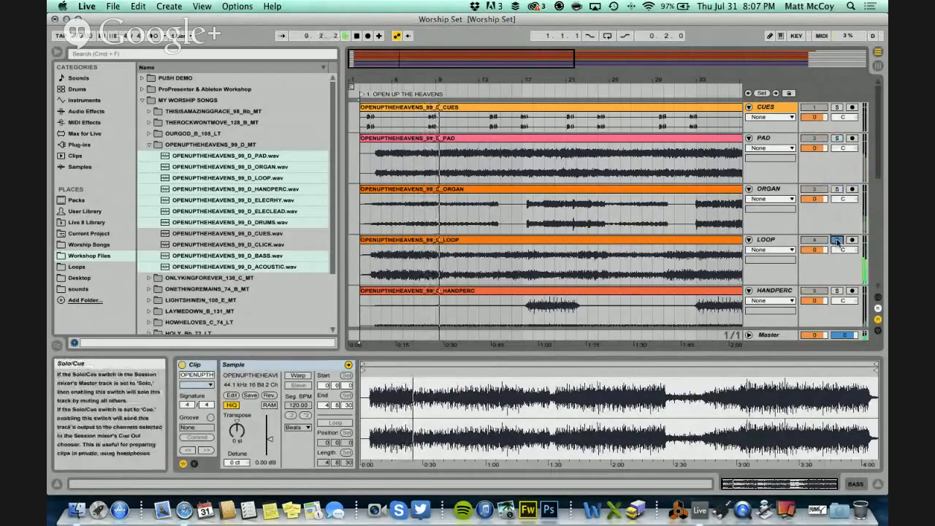
pyautogui.click(837, 291)
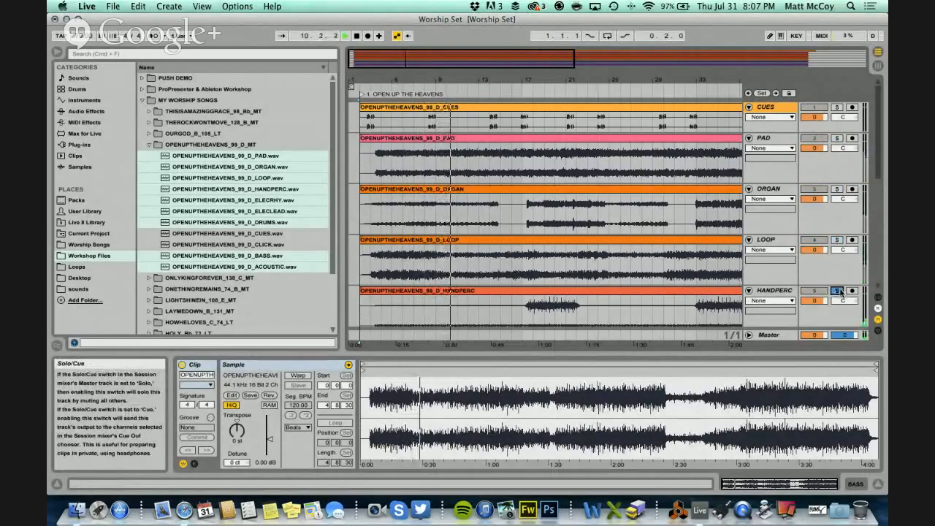
# - Audition the ELECLEAD and ELECRHY tracks by soloing and unsoloing each in turn during playback
pyautogui.scroll(-3, 839, 285)
pyautogui.click(838, 253)
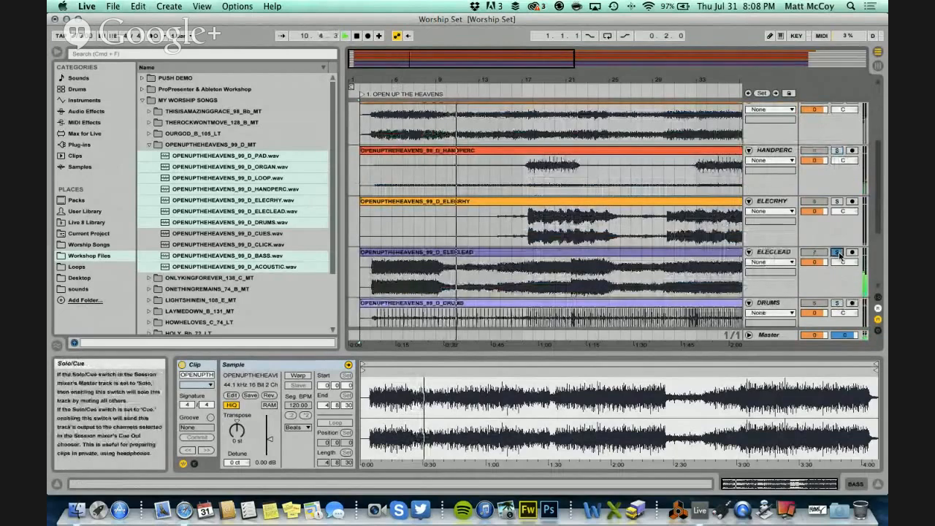
pyautogui.click(838, 253)
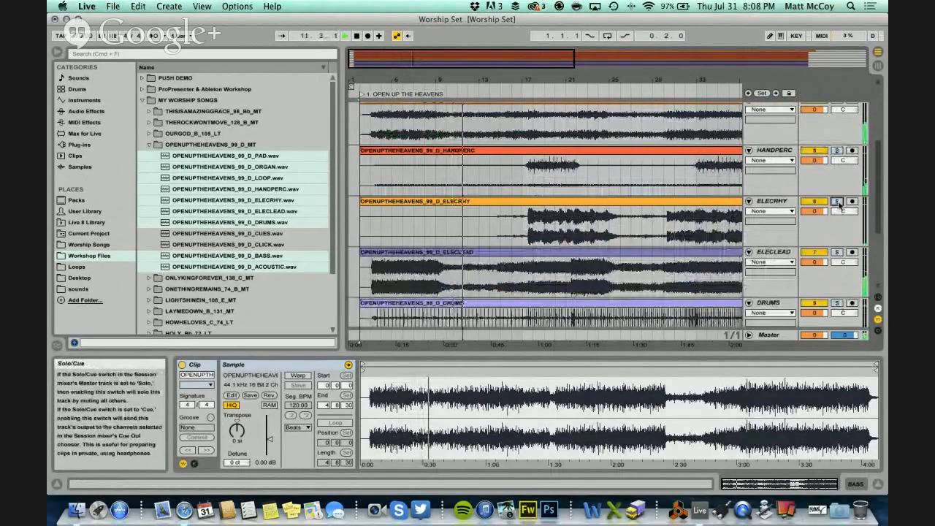
pyautogui.click(838, 201)
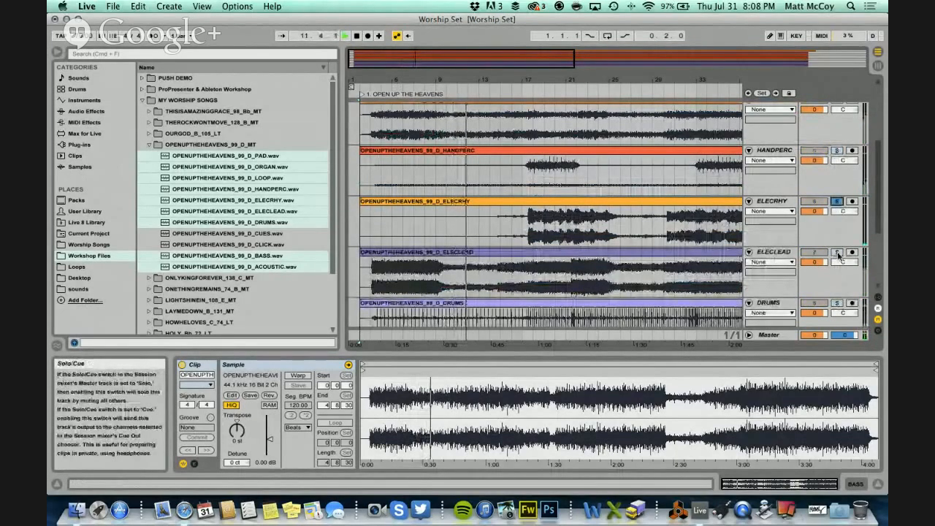
pyautogui.click(838, 201)
pyautogui.click(837, 253)
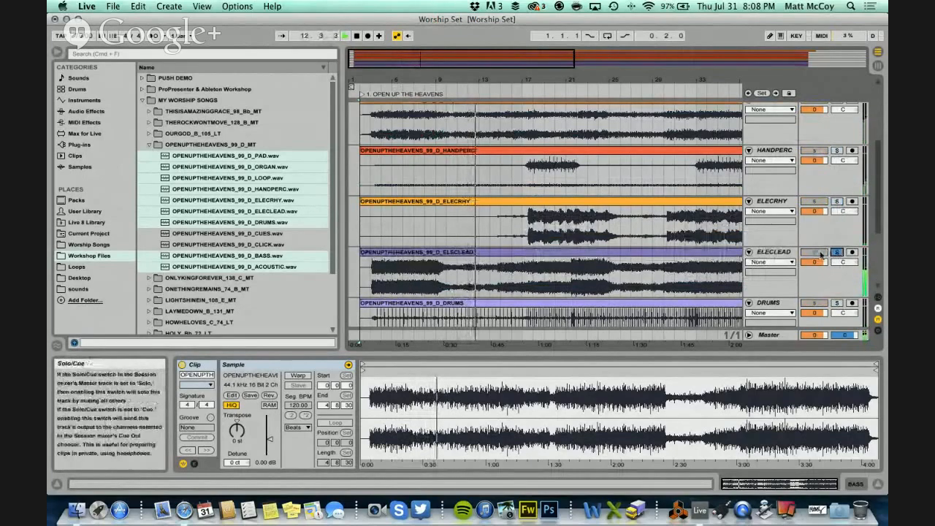
pyautogui.click(837, 253)
# - Mute and reactivate the ELECLEAD track and the DRUMS track during playback to hear the mix without each
pyautogui.click(818, 254)
pyautogui.click(818, 253)
pyautogui.click(819, 254)
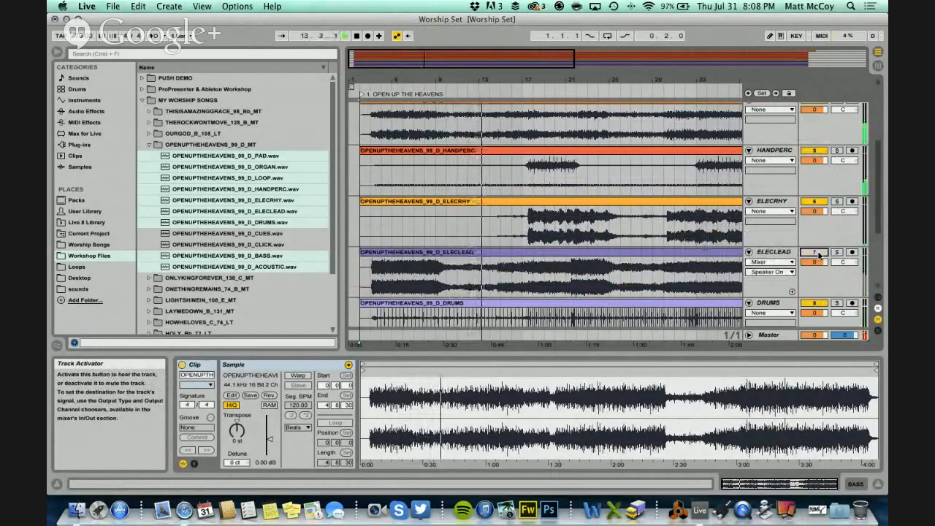
pyautogui.click(818, 254)
pyautogui.click(818, 304)
pyautogui.click(818, 304)
# - Solo the DRUMS track during playback, switching its solo off and on again to compare it with the full mix
pyautogui.click(838, 304)
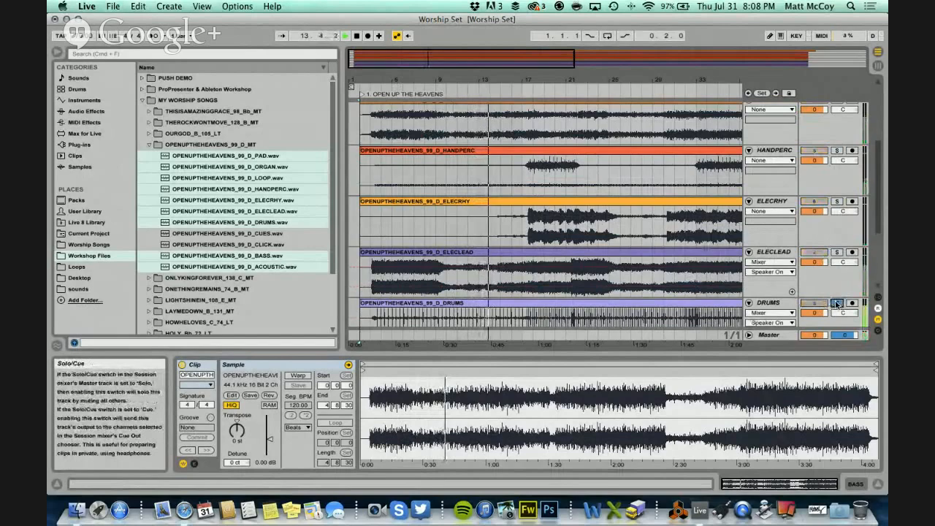
pyautogui.scroll(-3, 837, 304)
pyautogui.click(836, 246)
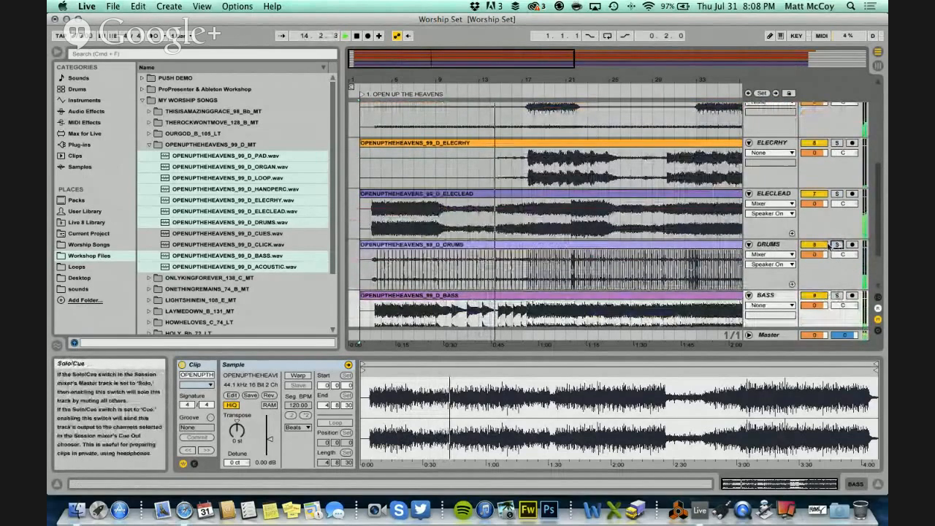
pyautogui.click(837, 245)
# - Try a volume of -15.3 dB on the soloed DRUMS track, reset it to 0 dB, and end the solo and playback
pyautogui.moveTo(814, 255); pyautogui.dragTo(824, 259)
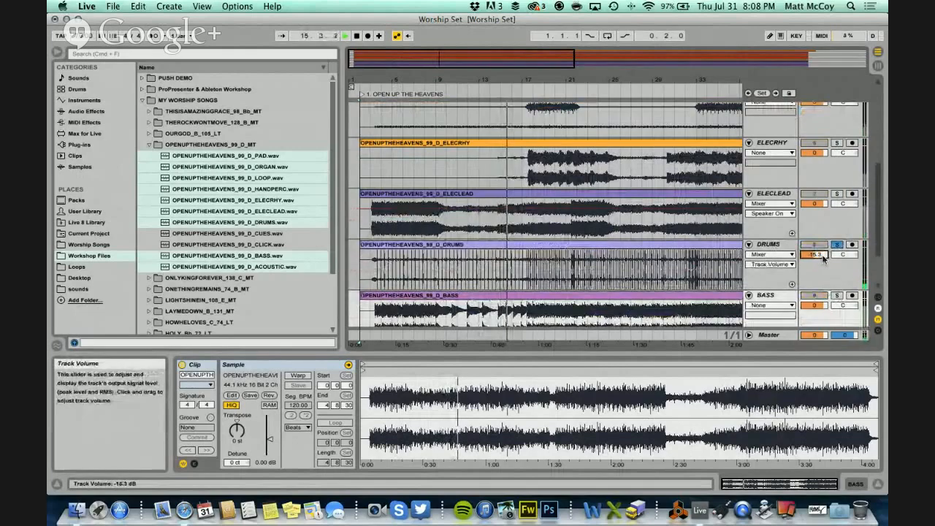
pyautogui.press('Delete')
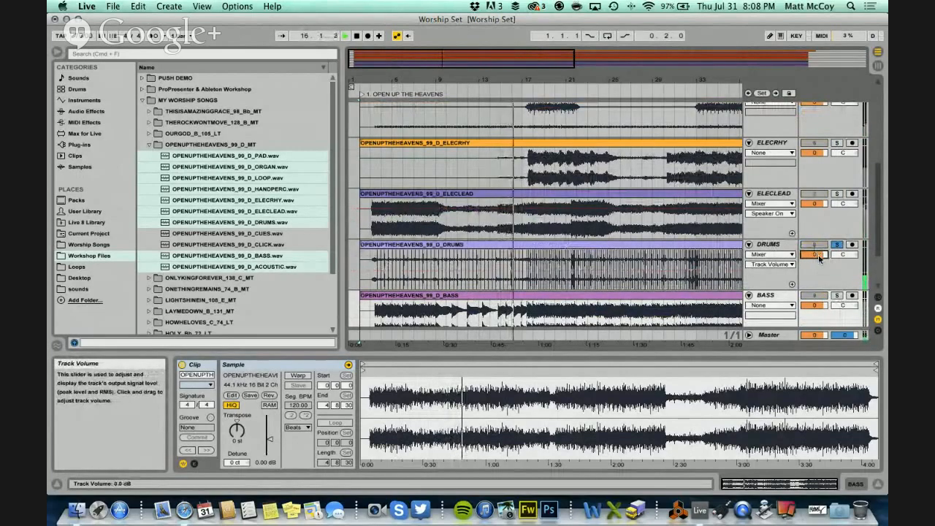
pyautogui.click(837, 246)
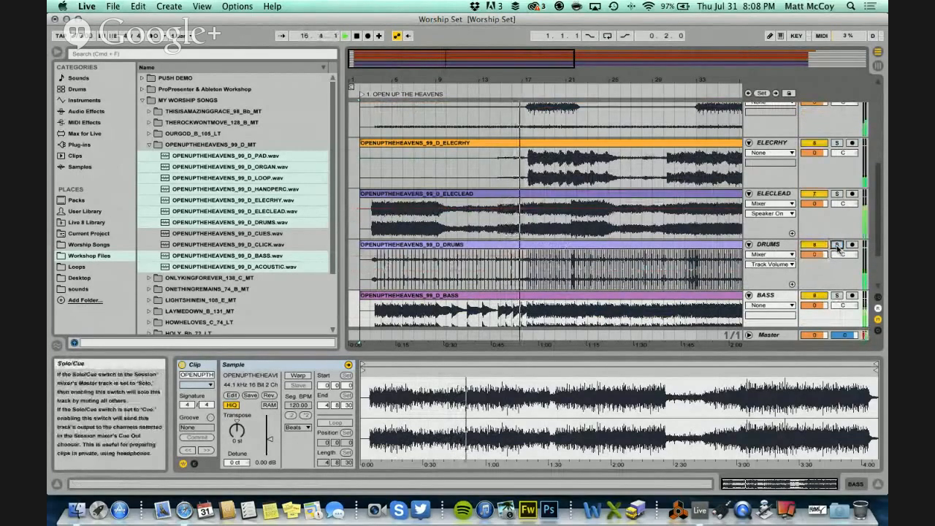
pyautogui.click(357, 35)
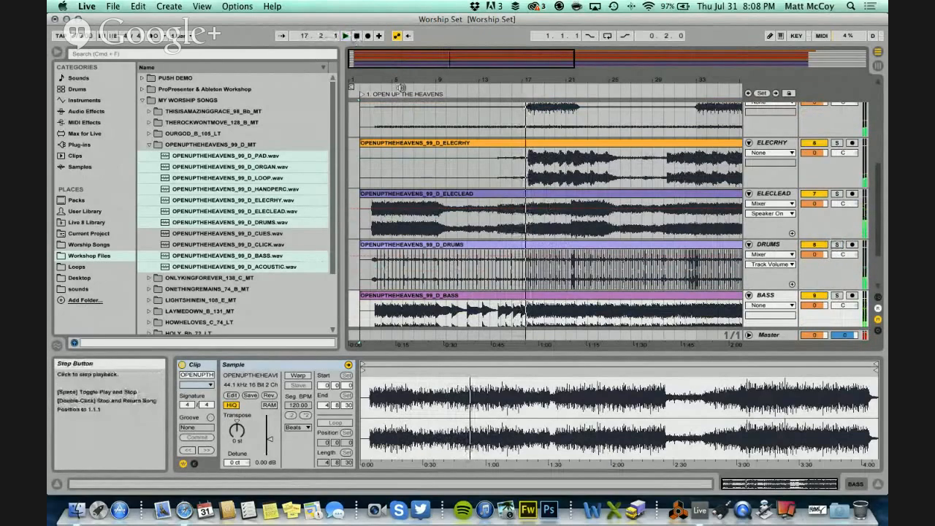
# - Look through the stem tracks from CUES to ACOUSTIC, along the whole song and up close at its start
pyautogui.scroll(5, 505, 206)
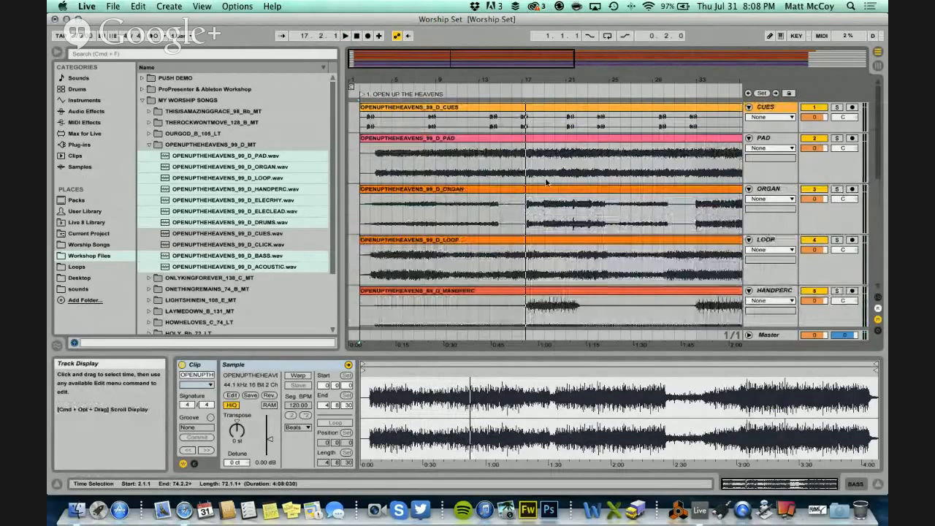
pyautogui.scroll(-5, 545, 182)
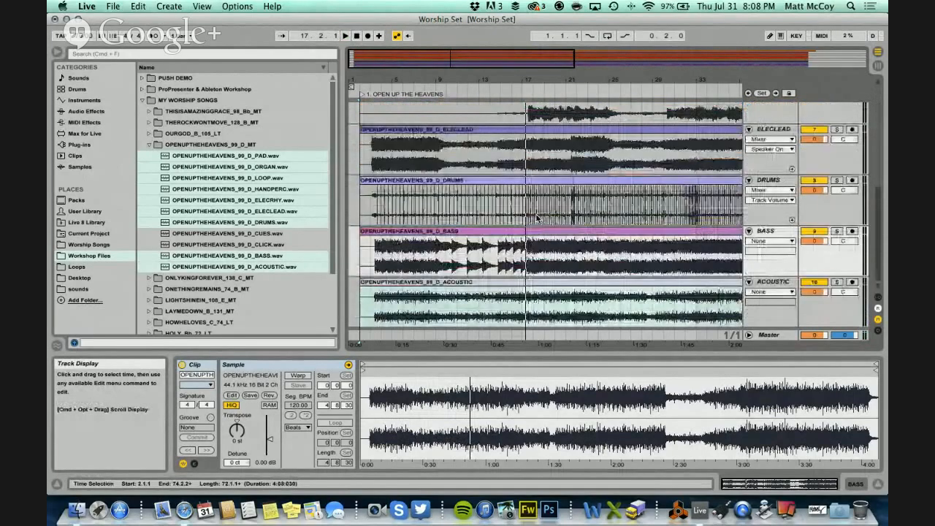
pyautogui.hscroll(2, 512, 220)
pyautogui.hscroll(-2, 516, 218)
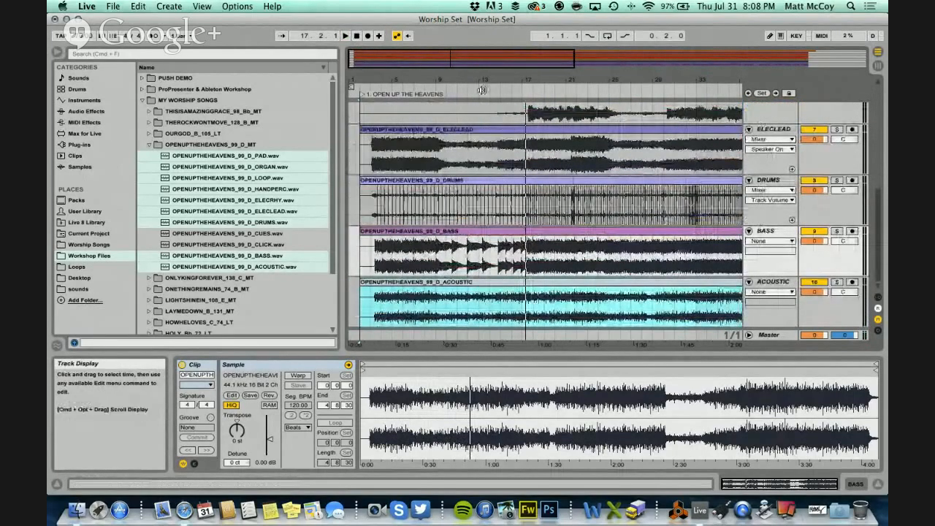
pyautogui.moveTo(483, 82); pyautogui.dragTo(482, 64)
pyautogui.scroll(5, 452, 224)
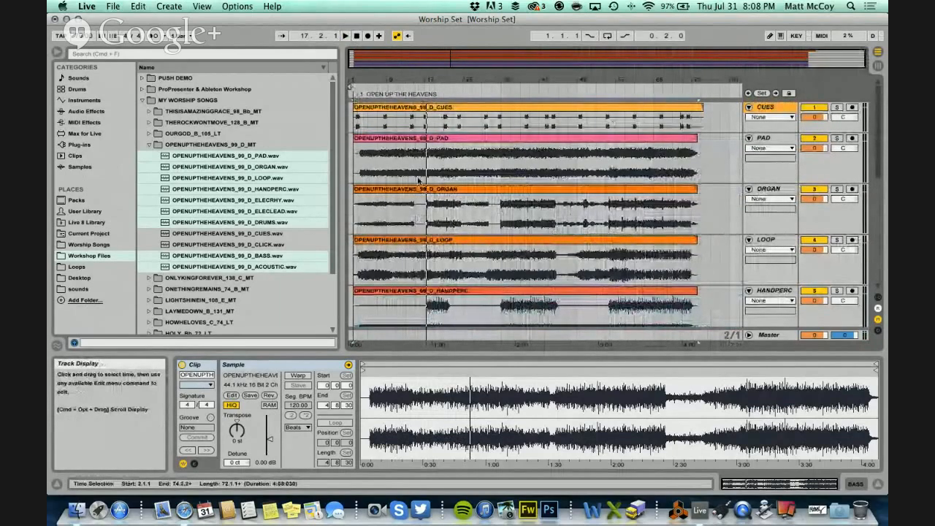
pyautogui.moveTo(368, 80)
pyautogui.mouseDown()
pyautogui.moveTo(365, 95)
pyautogui.moveTo(364, 77)
pyautogui.mouseUp()
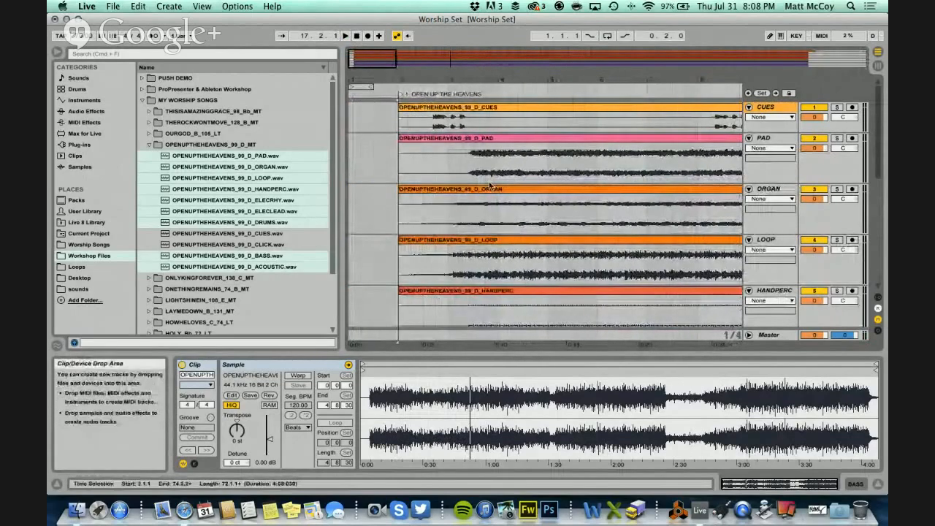
pyautogui.scroll(-5, 512, 198)
pyautogui.scroll(5, 512, 183)
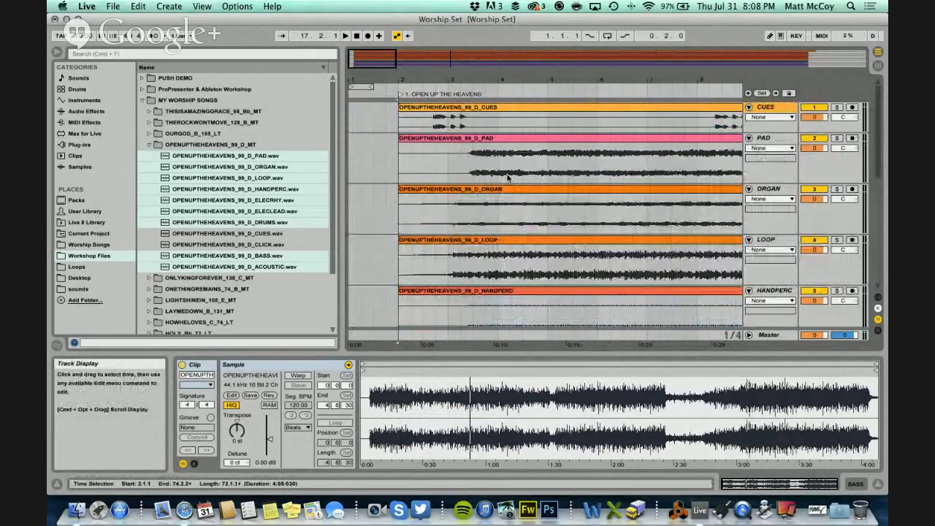
# - Insert a new audio track and place it above the CUES track at the head of the arrangement
pyautogui.click(764, 108)
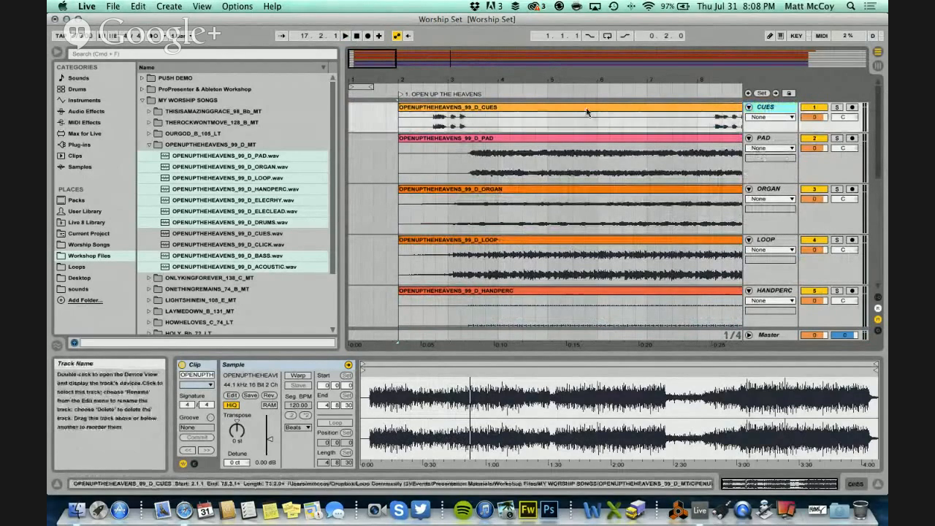
pyautogui.click(170, 7)
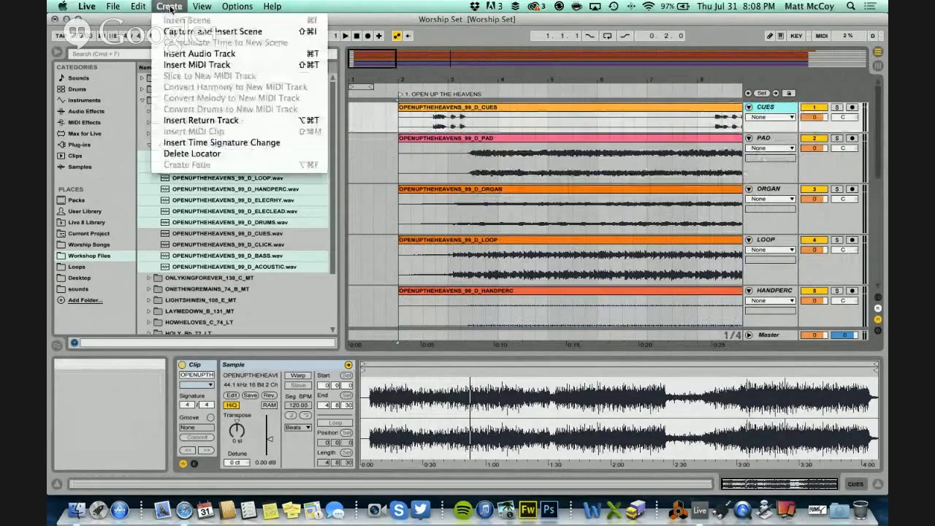
pyautogui.click(193, 54)
pyautogui.moveTo(768, 140); pyautogui.dragTo(782, 110)
# - Rename the new audio track TEMPO and colour it red
pyautogui.rightClick(782, 110)
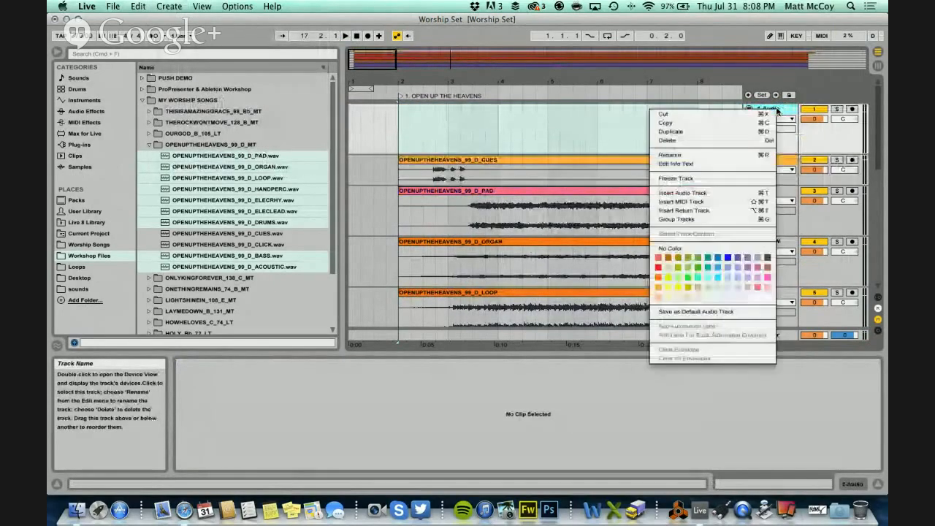
pyautogui.click(701, 155)
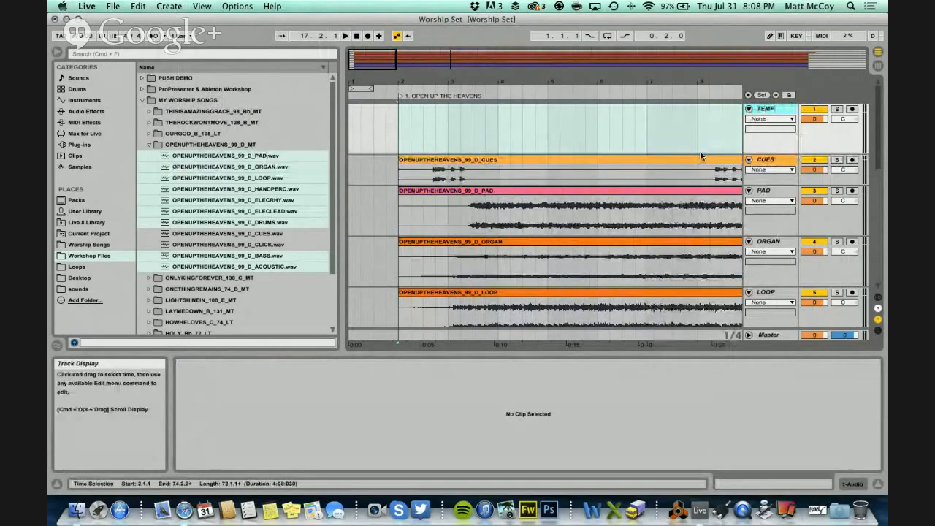
pyautogui.write('TEMPO TRACK')
pyautogui.press('BackSpace')
pyautogui.press('BackSpace')
pyautogui.press('BackSpace')
pyautogui.press('BackSpace')
pyautogui.press('BackSpace')
pyautogui.press('BackSpace')
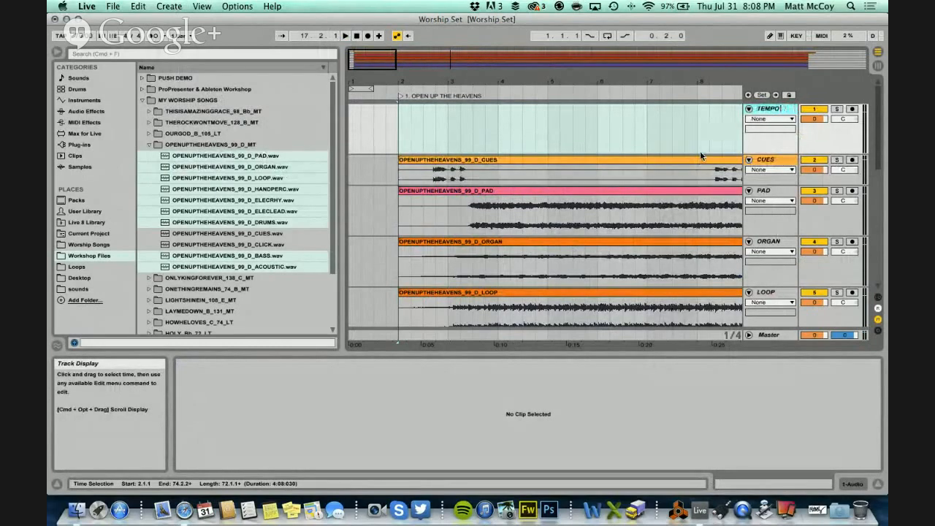
pyautogui.press('Return')
pyautogui.rightClick(773, 111)
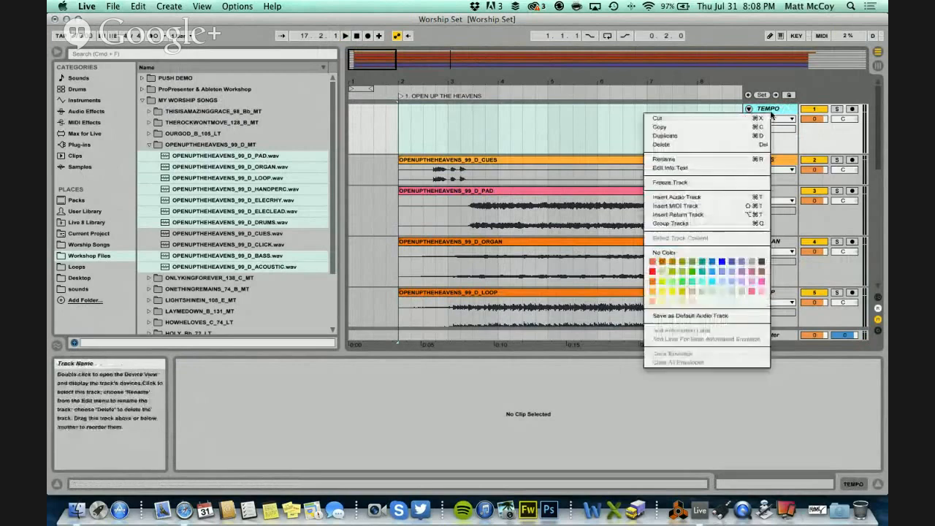
pyautogui.click(653, 272)
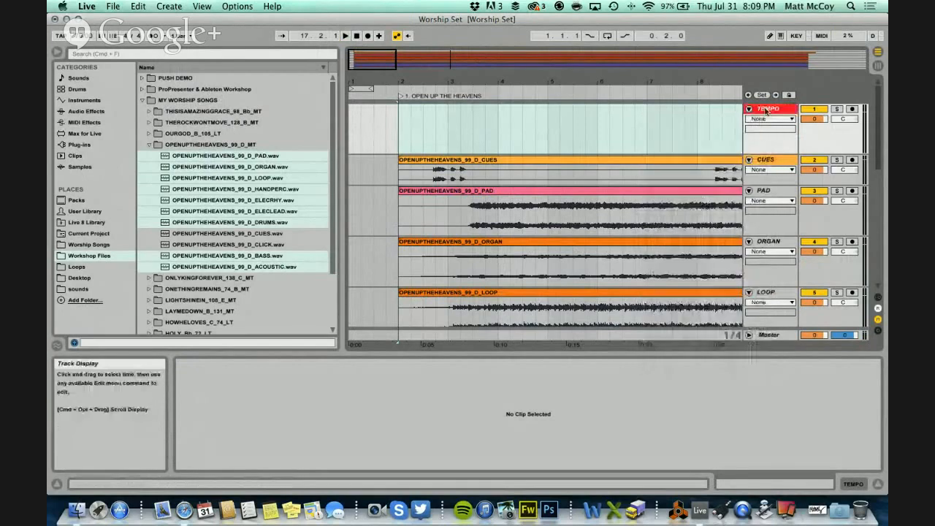
# - Collapse the song folders and place the TEMPO.alc clip from the User Library on the tempo track at the song's start, bar 2
pyautogui.click(152, 144)
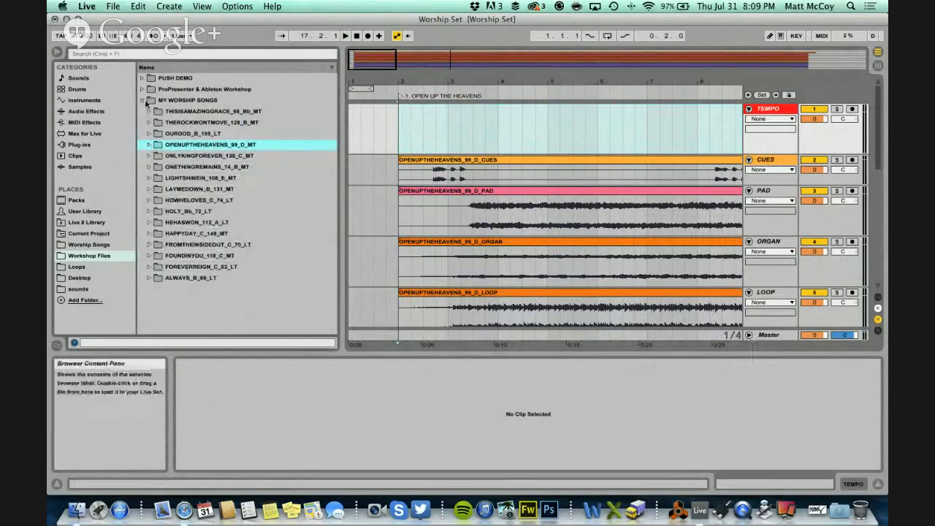
pyautogui.click(142, 100)
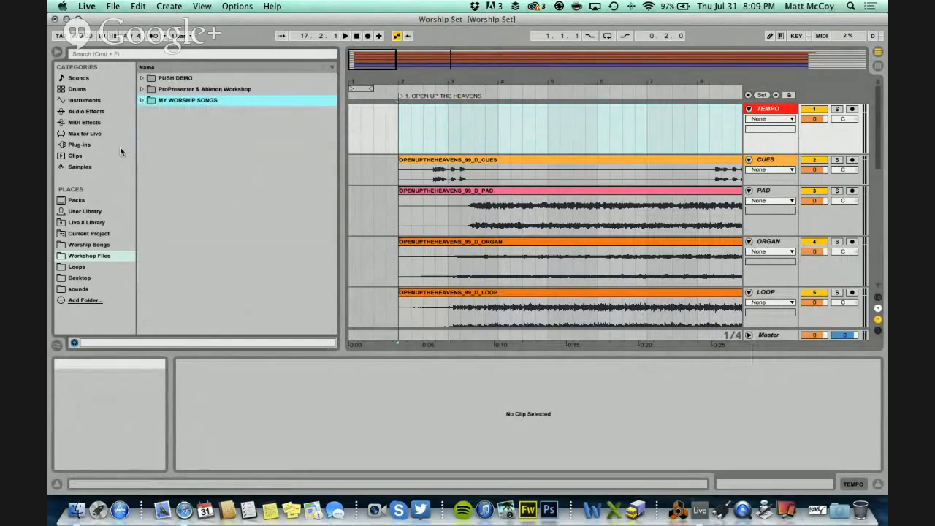
pyautogui.click(77, 268)
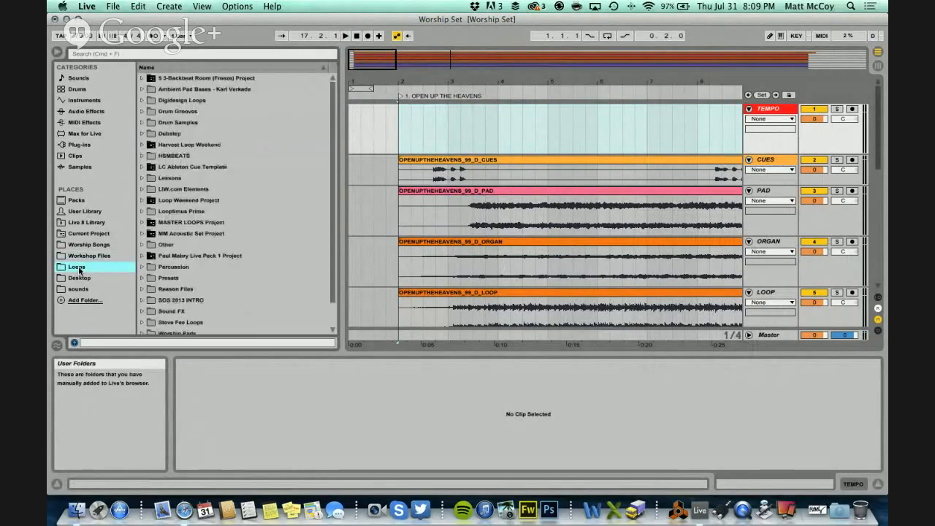
pyautogui.click(84, 211)
pyautogui.moveTo(170, 166); pyautogui.dragTo(420, 124)
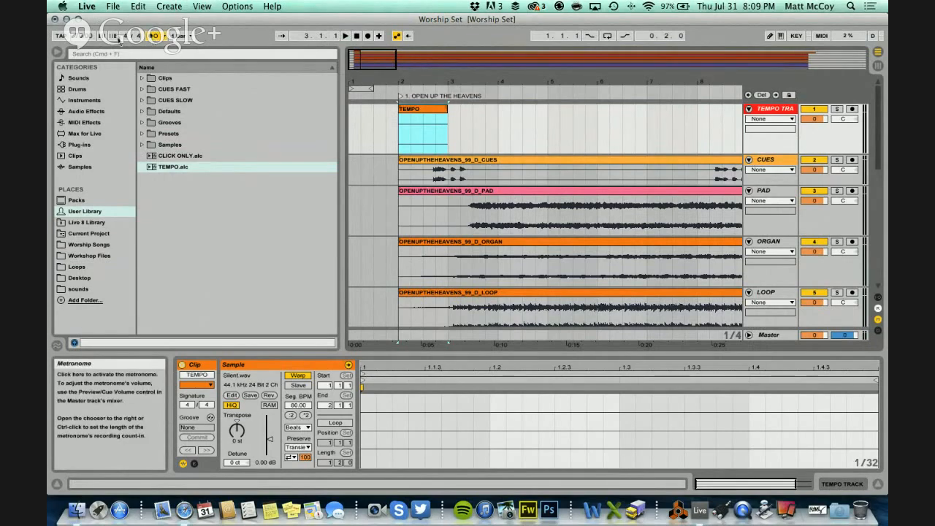
# - Try changing the song tempo by hand and with Song Tempo automation on the expanded Master track
pyautogui.moveTo(92, 40)
pyautogui.mouseDown()
pyautogui.moveTo(92, 72)
pyautogui.moveTo(92, 53)
pyautogui.mouseUp()
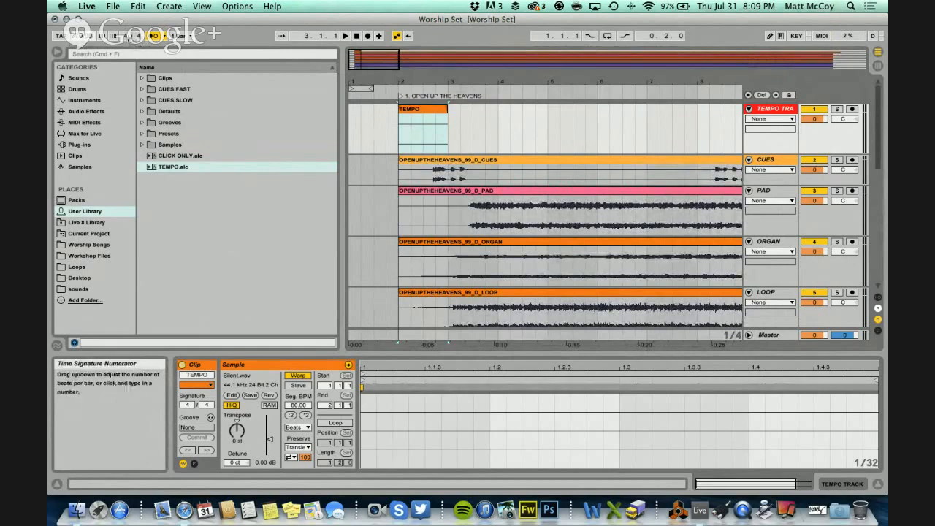
pyautogui.click(394, 89)
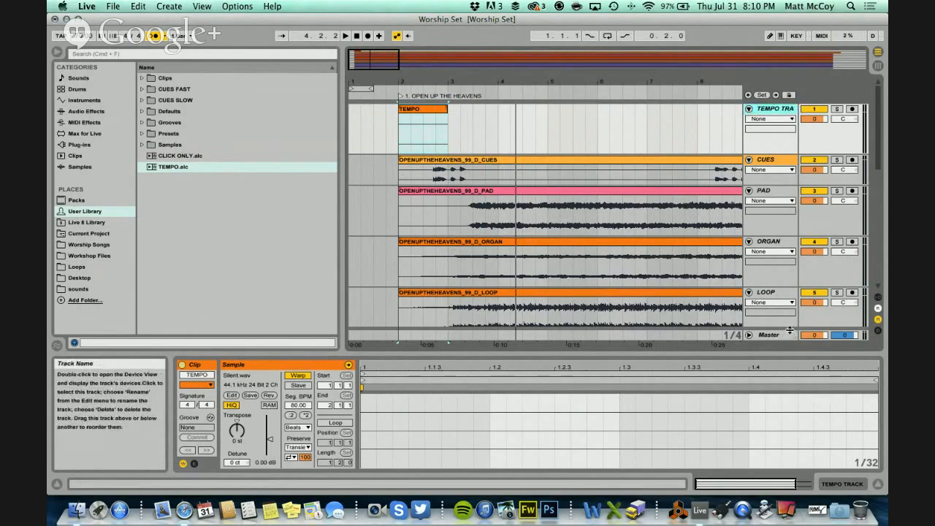
pyautogui.moveTo(791, 331); pyautogui.dragTo(791, 290)
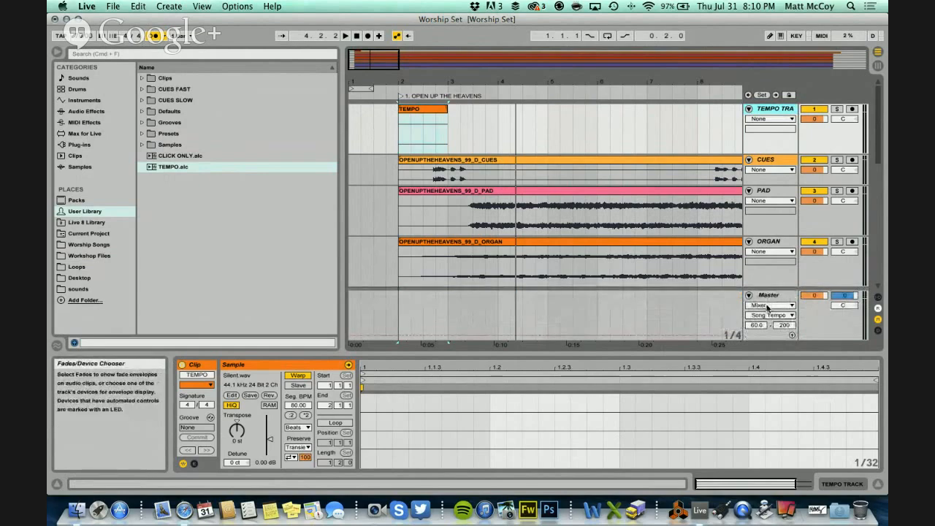
pyautogui.click(769, 315)
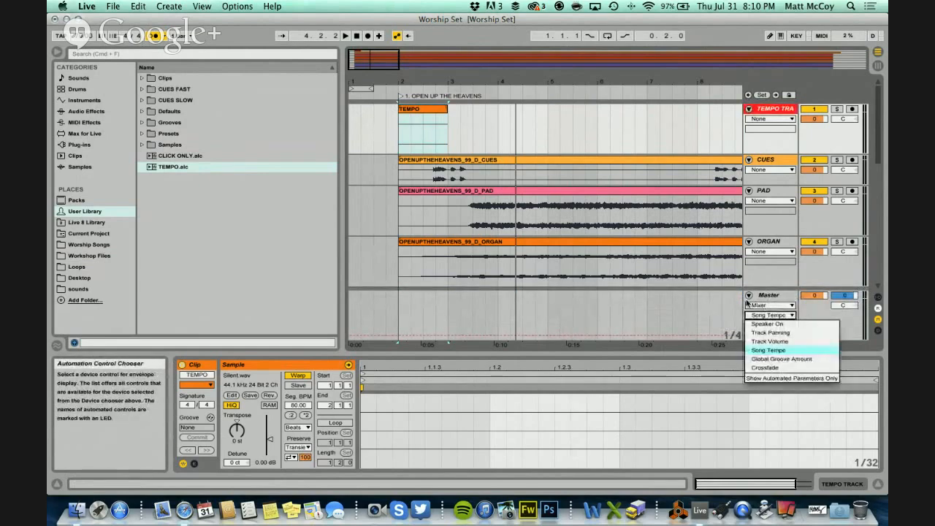
pyautogui.click(747, 303)
pyautogui.click(434, 339)
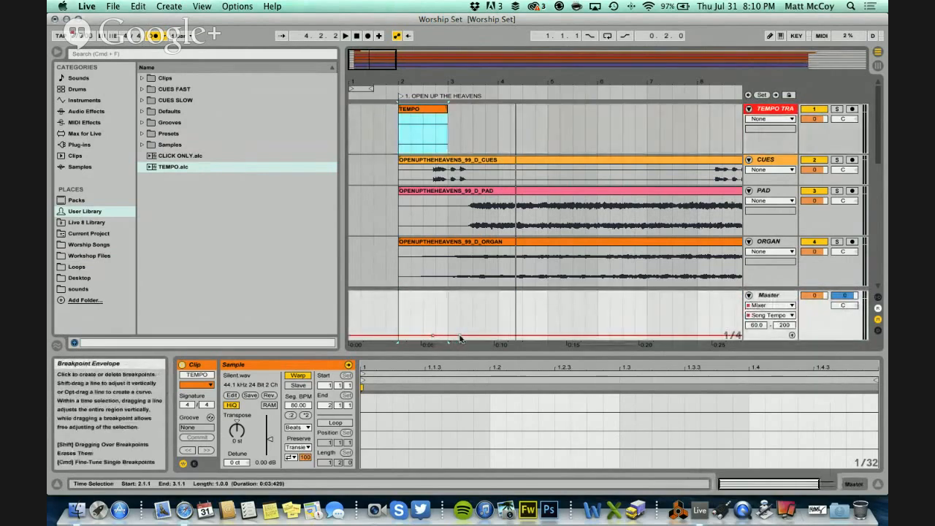
pyautogui.moveTo(461, 338); pyautogui.dragTo(542, 307)
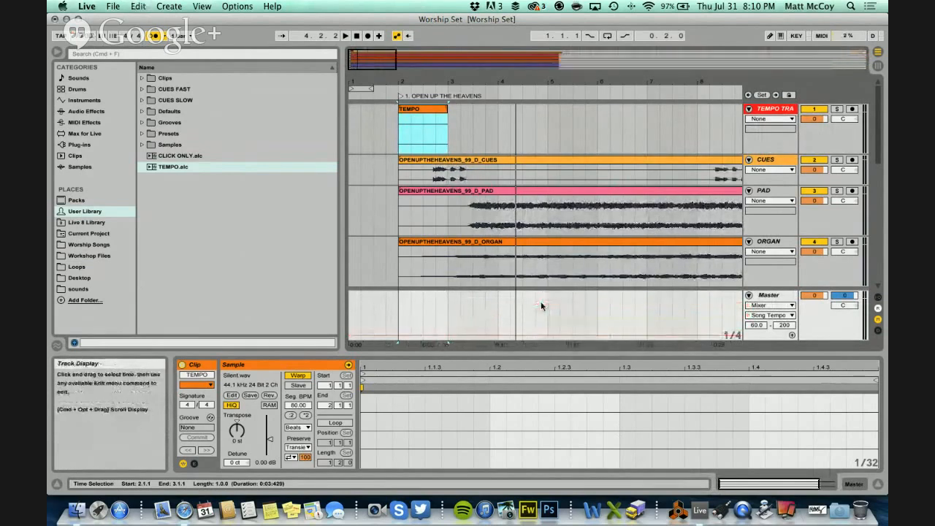
pyautogui.moveTo(760, 291); pyautogui.dragTo(760, 335)
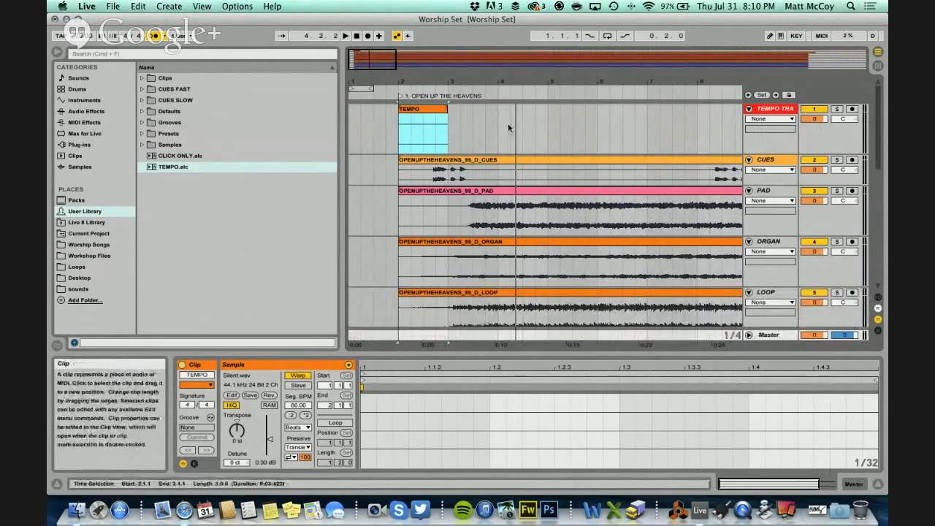
# - Turn on looping for the TEMPO clip and make it the tempo master
pyautogui.click(504, 130)
pyautogui.click(430, 110)
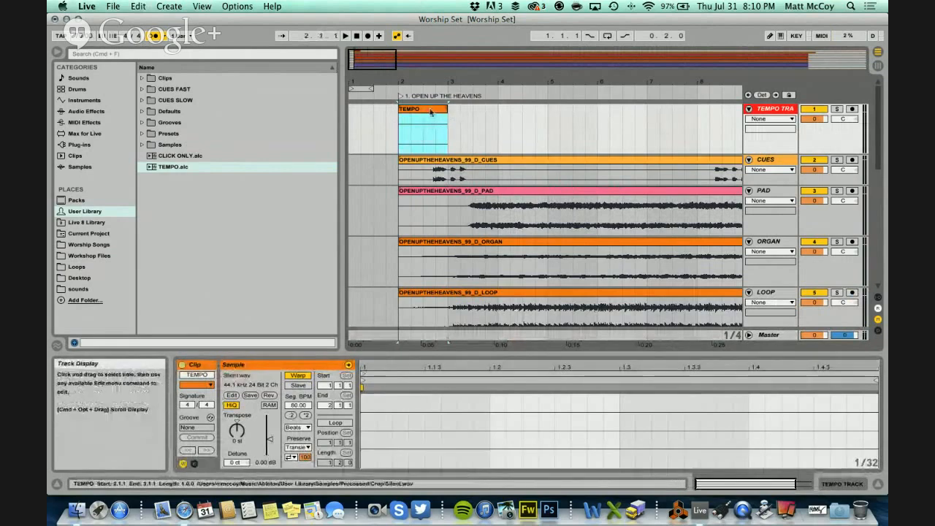
pyautogui.click(336, 424)
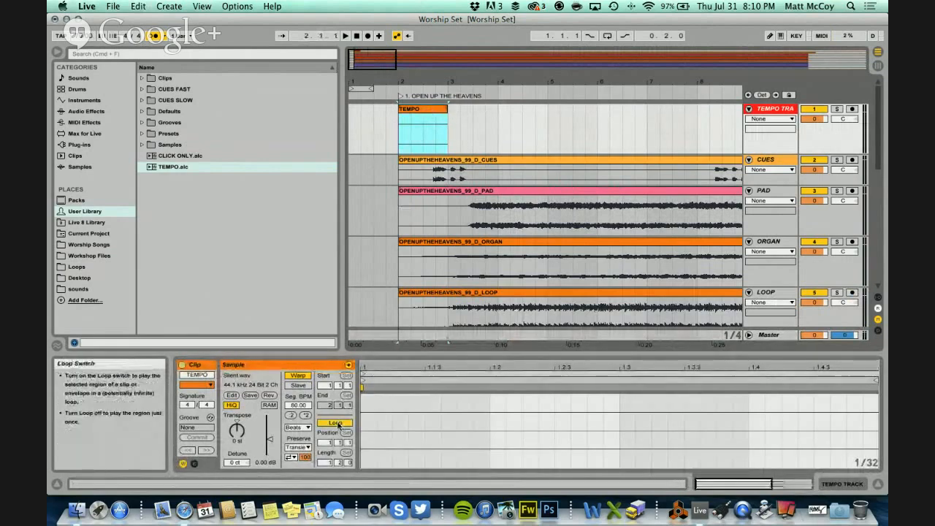
pyautogui.click(299, 385)
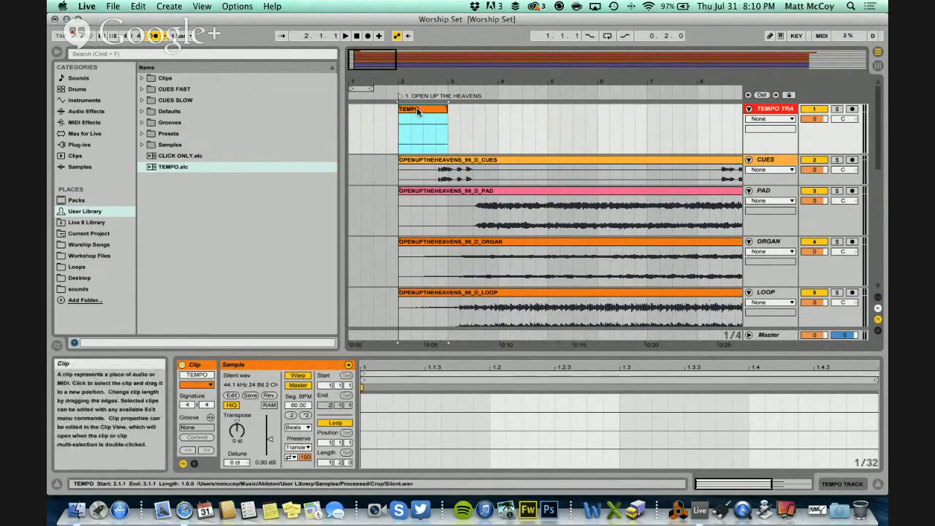
# - Extend the looped TEMPO clip to bar 85 so that it spans the whole song
pyautogui.moveTo(449, 77); pyautogui.dragTo(449, 73)
pyautogui.moveTo(369, 109); pyautogui.dragTo(640, 83)
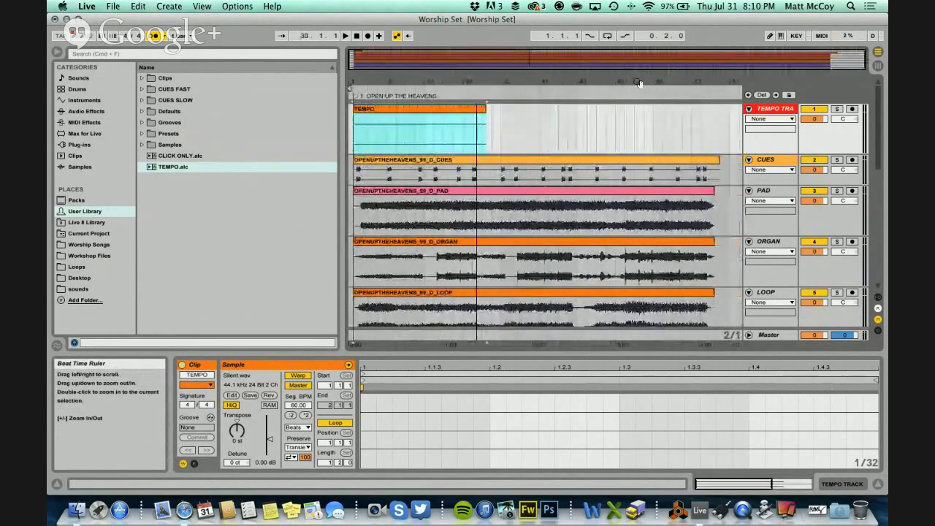
pyautogui.moveTo(485, 109); pyautogui.dragTo(695, 108)
pyautogui.moveTo(724, 80); pyautogui.dragTo(723, 85)
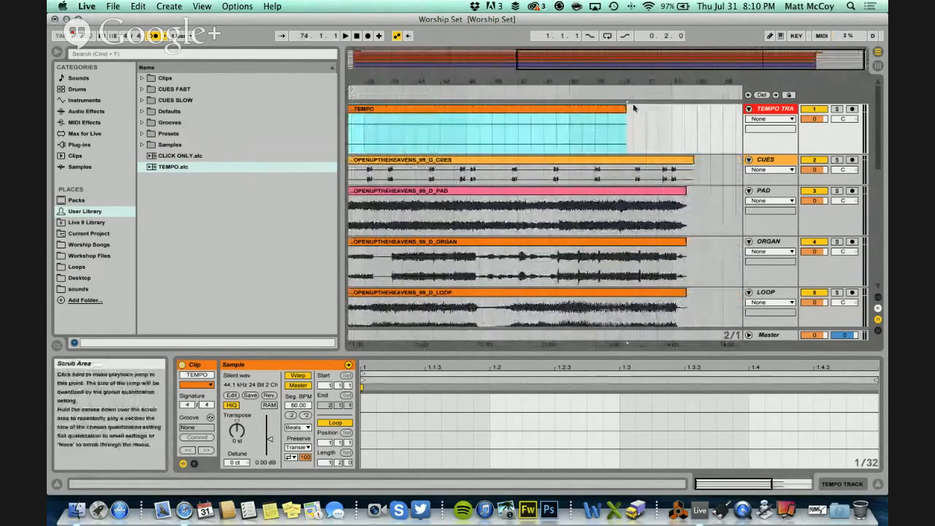
pyautogui.moveTo(627, 109); pyautogui.dragTo(698, 109)
pyautogui.hscroll(-10, 510, 149)
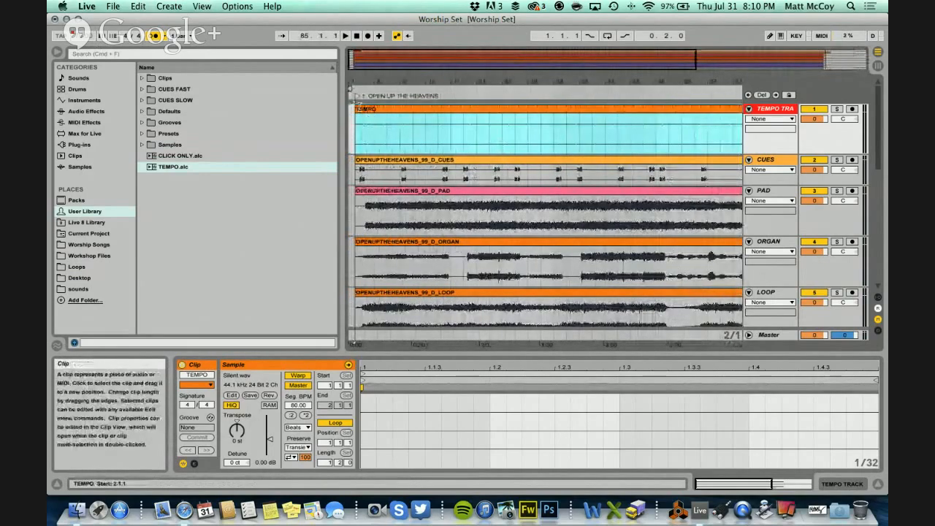
# - Set the TEMPO clip's segment BPM to 99 and return the song position to 1.1.1
pyautogui.moveTo(361, 82); pyautogui.dragTo(362, 85)
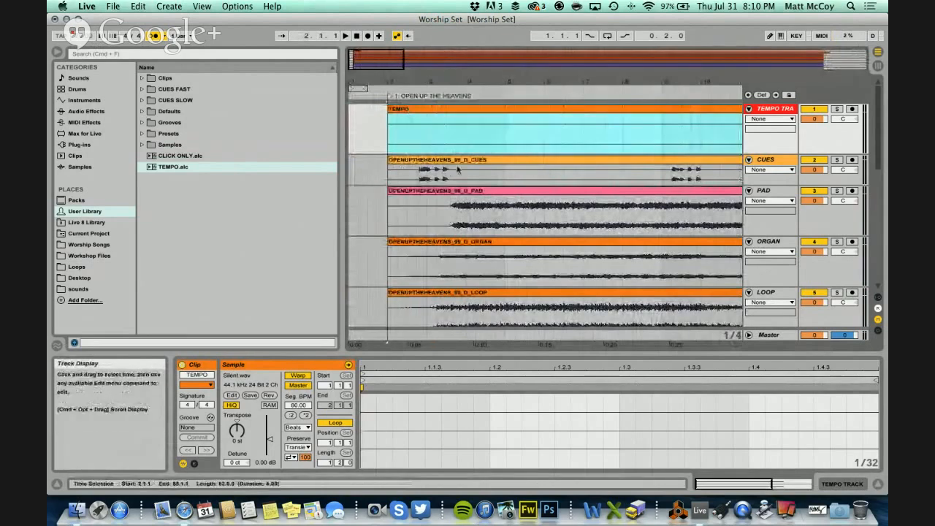
pyautogui.doubleClick(422, 116)
pyautogui.doubleClick(423, 113)
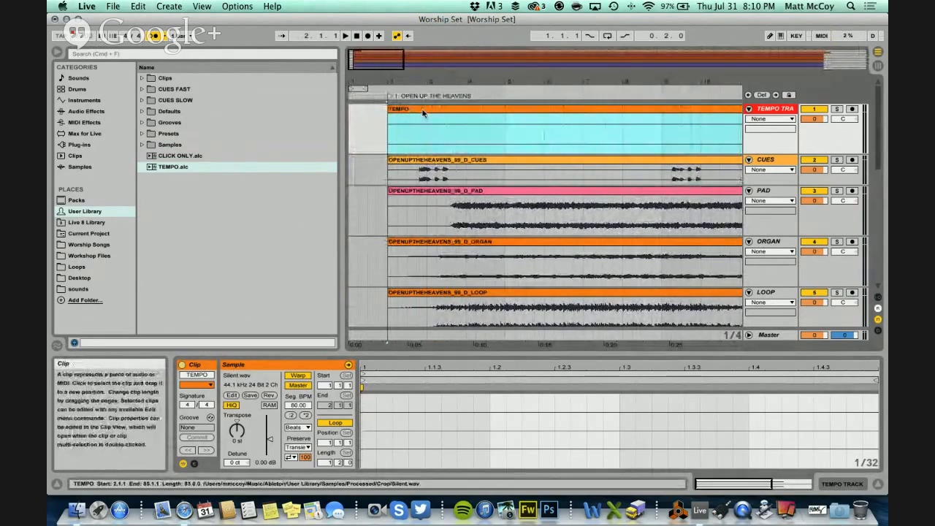
pyautogui.click(423, 110)
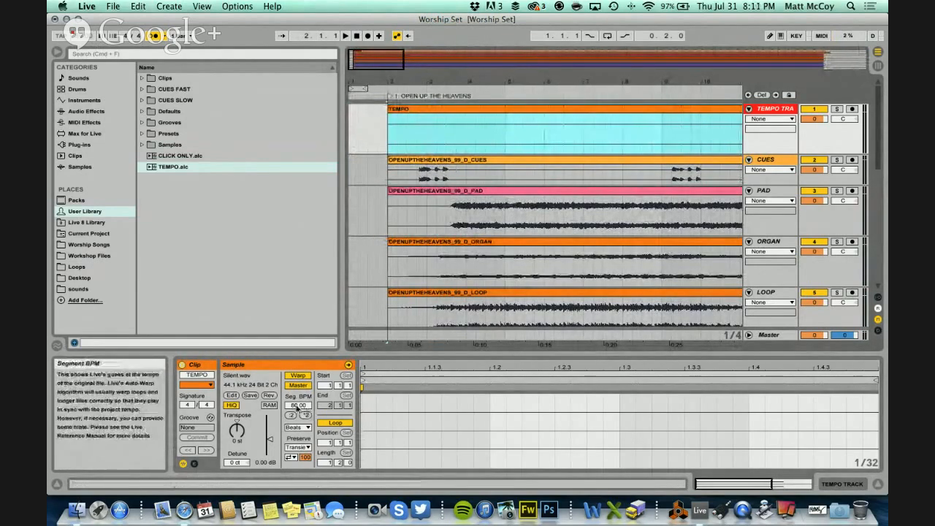
pyautogui.click(299, 406)
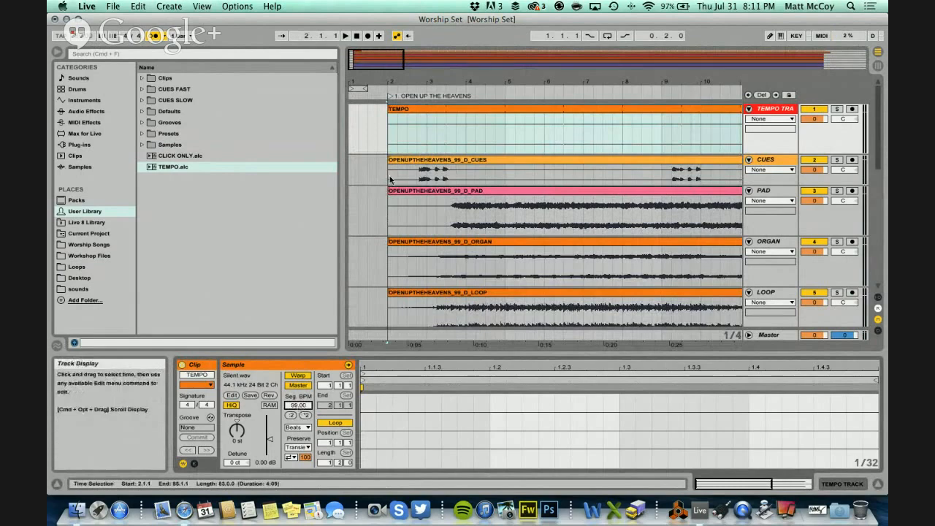
pyautogui.click(356, 36)
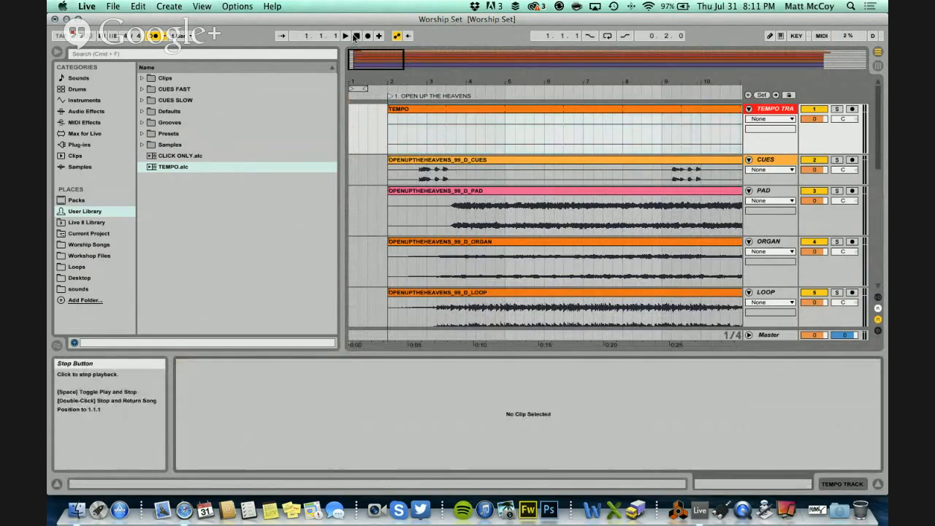
# - Play the start of the song, and switch the TEMPO clip to tempo slave and back to tempo master
pyautogui.click(345, 36)
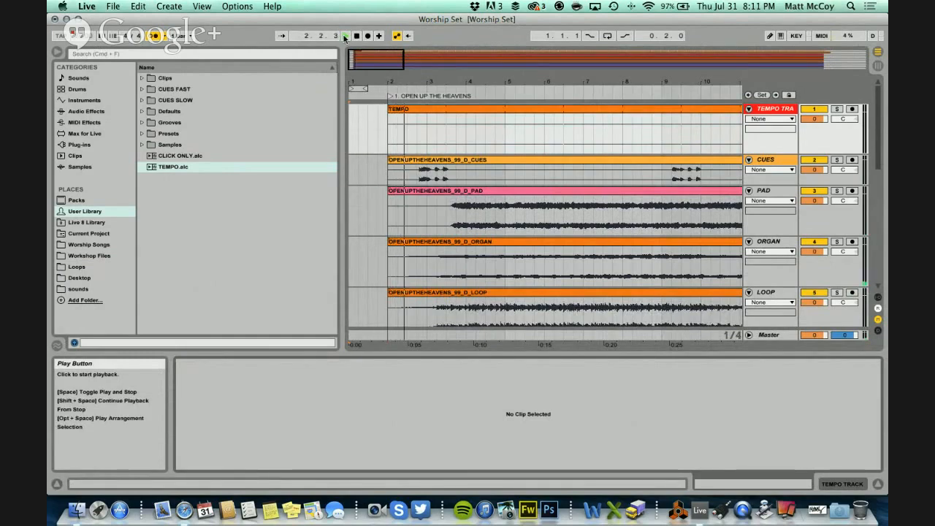
pyautogui.press('space')
pyautogui.click(426, 109)
pyautogui.click(299, 385)
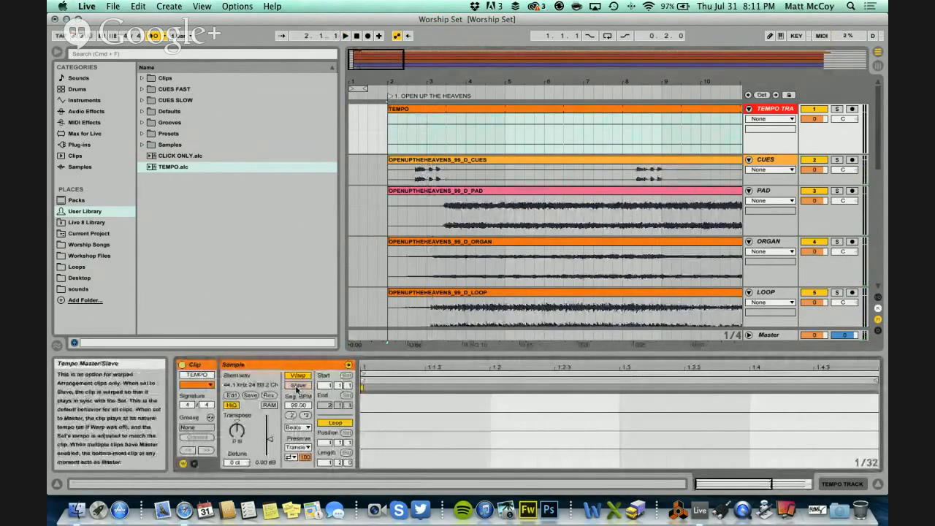
pyautogui.click(299, 385)
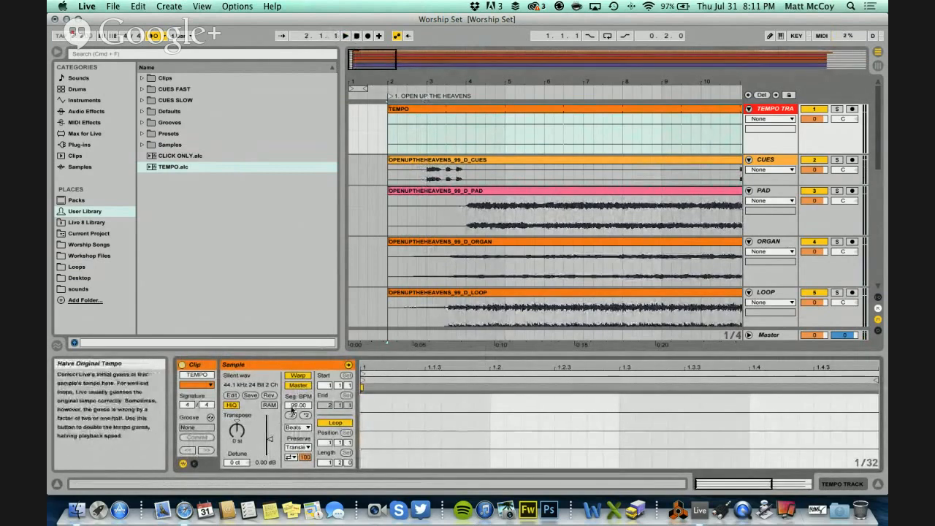
# - Play the song's opening bars with the TEMPO clip acting as tempo master
pyautogui.click(378, 88)
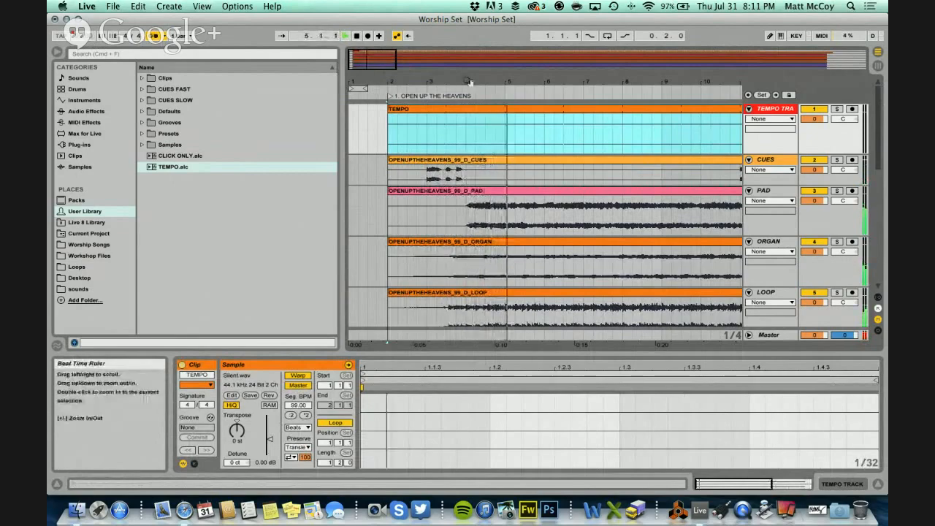
pyautogui.moveTo(470, 83); pyautogui.dragTo(377, 88)
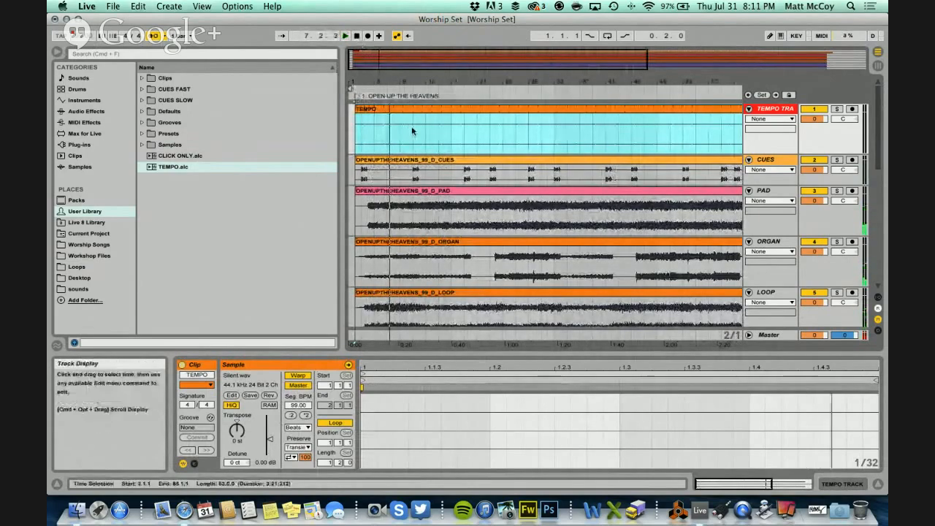
pyautogui.press('space')
# - Extend the TEMPO clip to end at bar 103 and play the song's ending to check it
pyautogui.moveTo(433, 83); pyautogui.dragTo(432, 74)
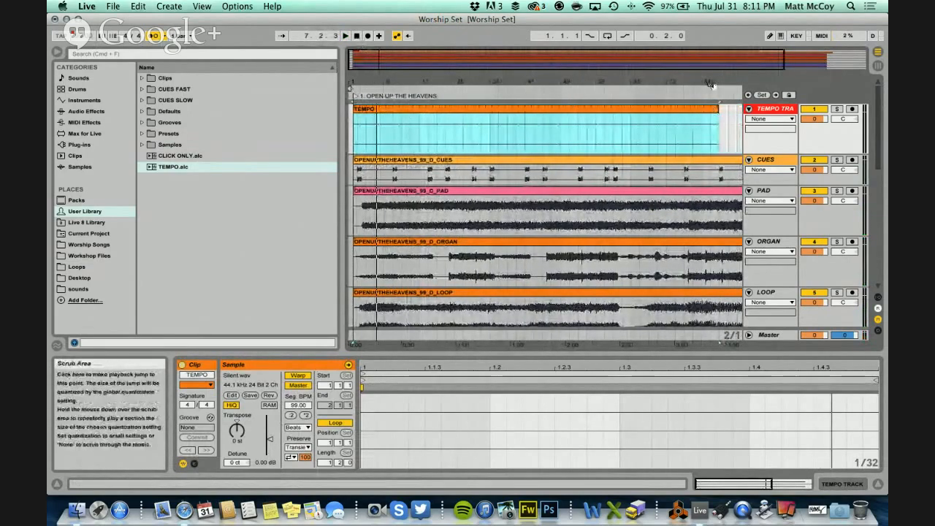
pyautogui.moveTo(710, 83); pyautogui.dragTo(711, 87)
pyautogui.moveTo(661, 109); pyautogui.dragTo(735, 82)
pyautogui.click(502, 93)
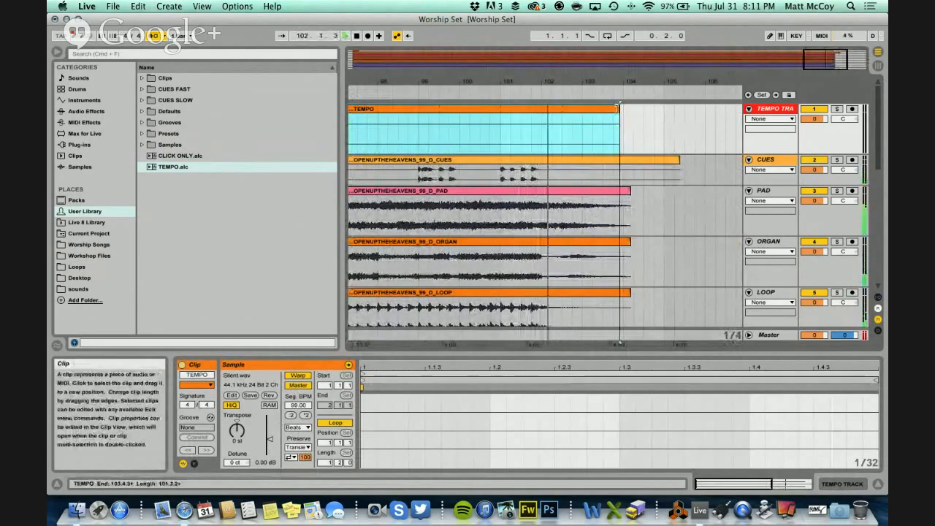
pyautogui.moveTo(620, 108); pyautogui.dragTo(582, 108)
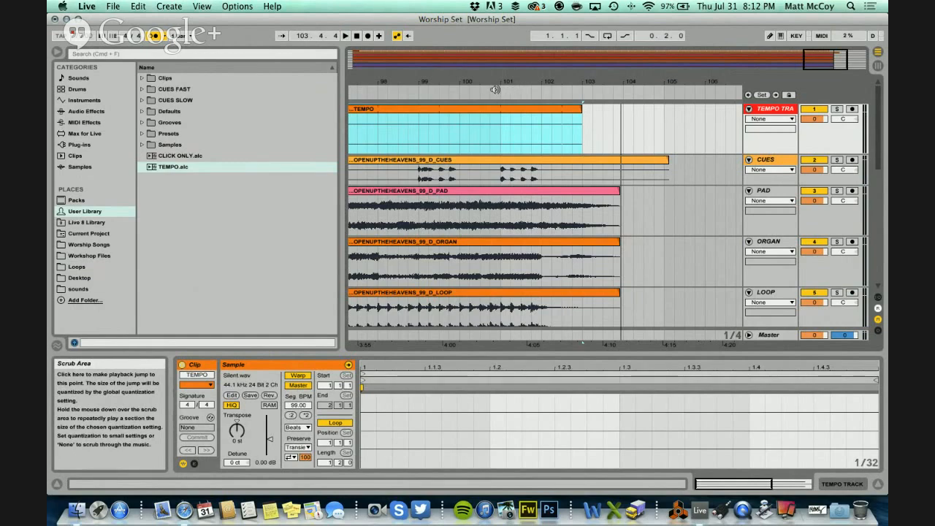
pyautogui.click(495, 89)
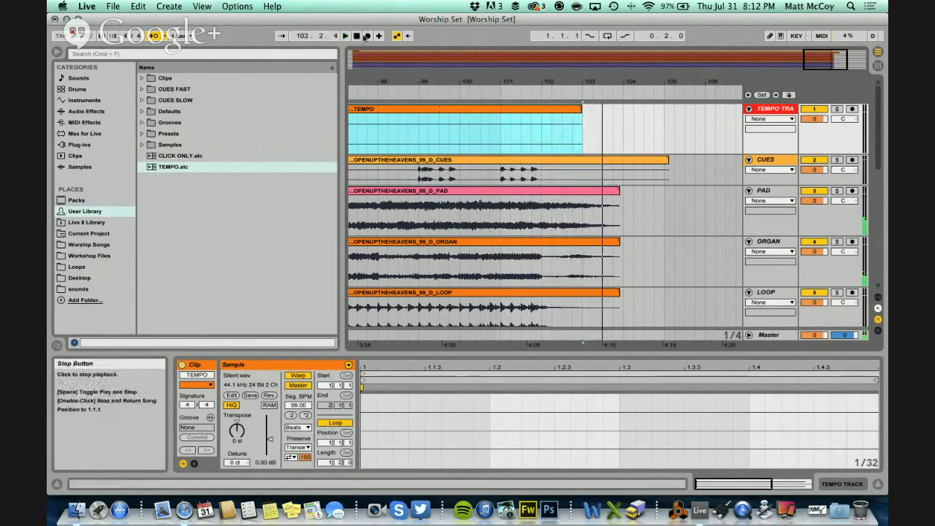
# - Add a locator at bar 103, the end of the TEMPO clip, and name it "2. THIS IS AMAZING GRACE"
pyautogui.click(612, 133)
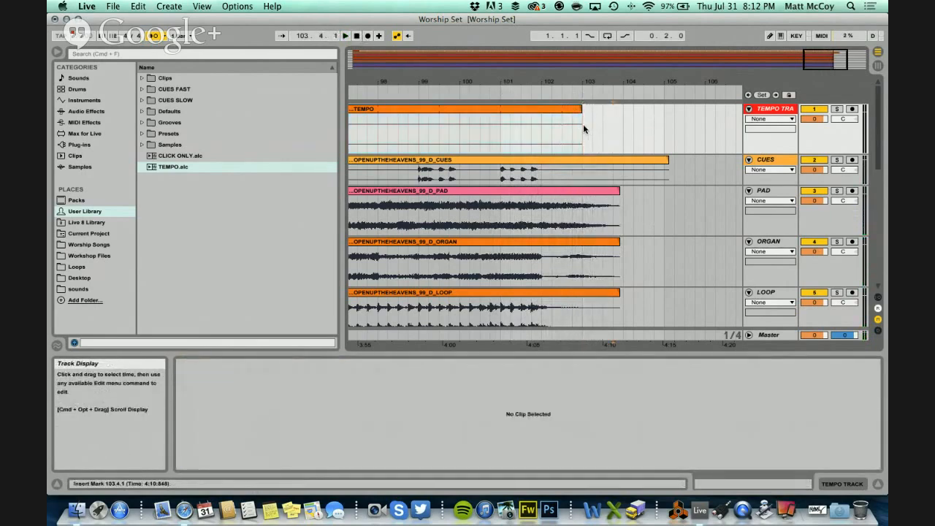
pyautogui.click(583, 129)
pyautogui.click(762, 95)
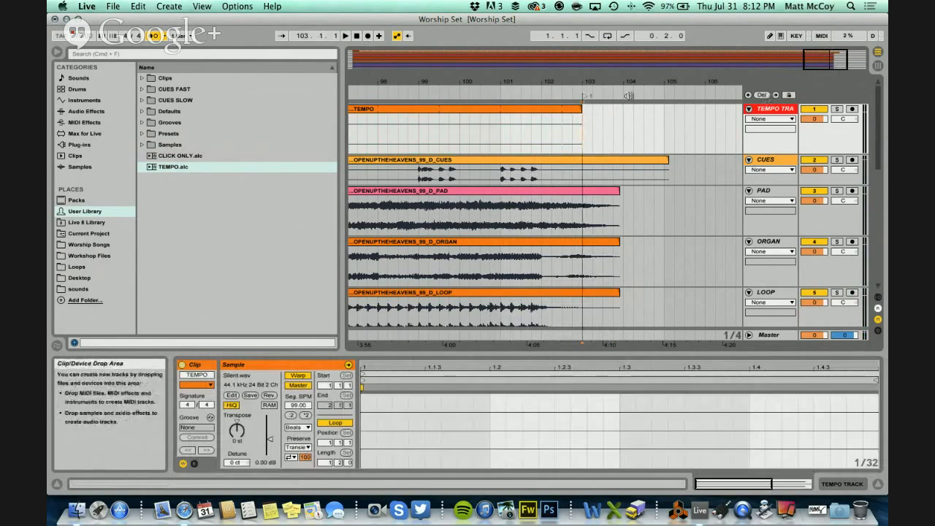
pyautogui.rightClick(585, 98)
pyautogui.click(610, 111)
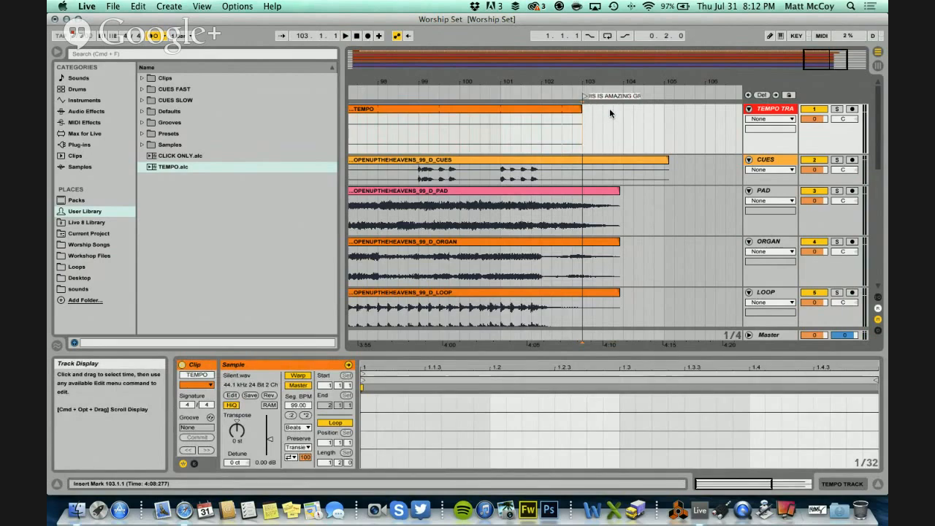
pyautogui.write('ACE')
pyautogui.press('Return')
pyautogui.click(621, 126)
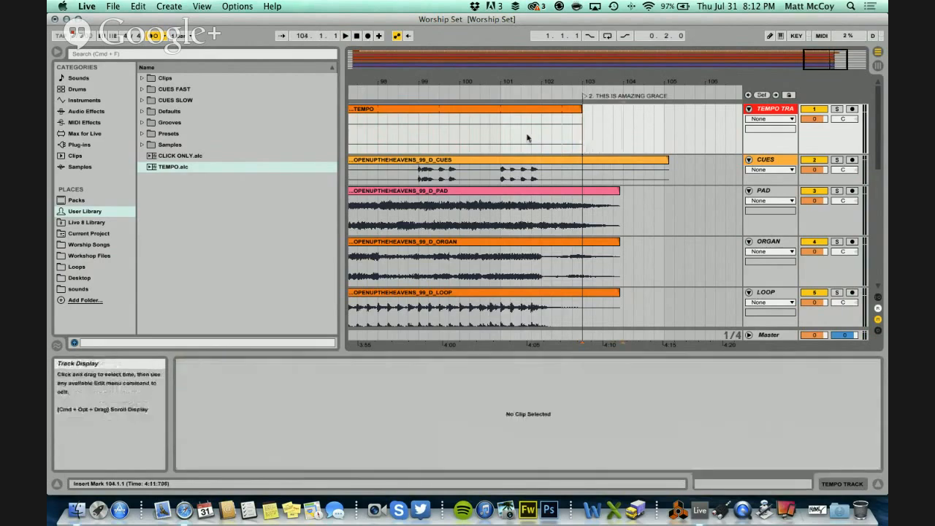
# - Insert a time signature change at bar 2, at the start of Open Up the Heavens
pyautogui.hscroll(-15, 500, 130)
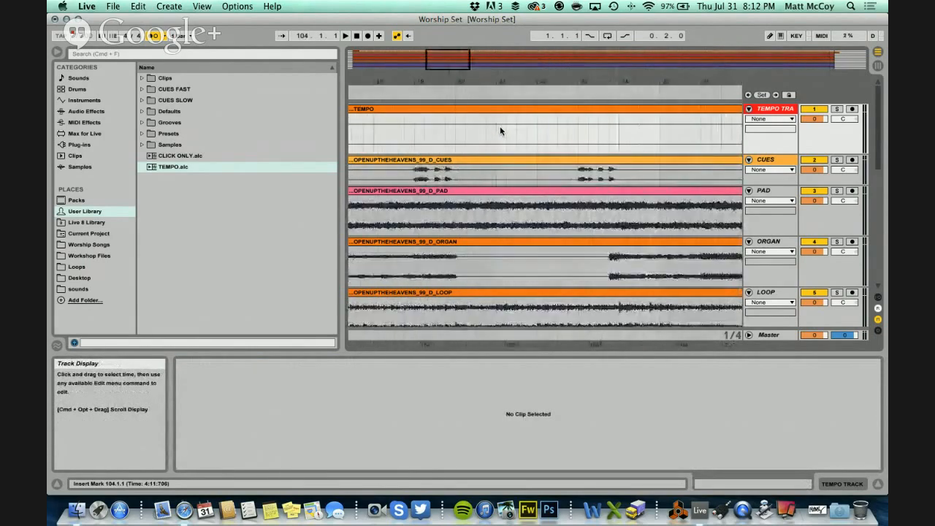
pyautogui.hscroll(-5, 500, 131)
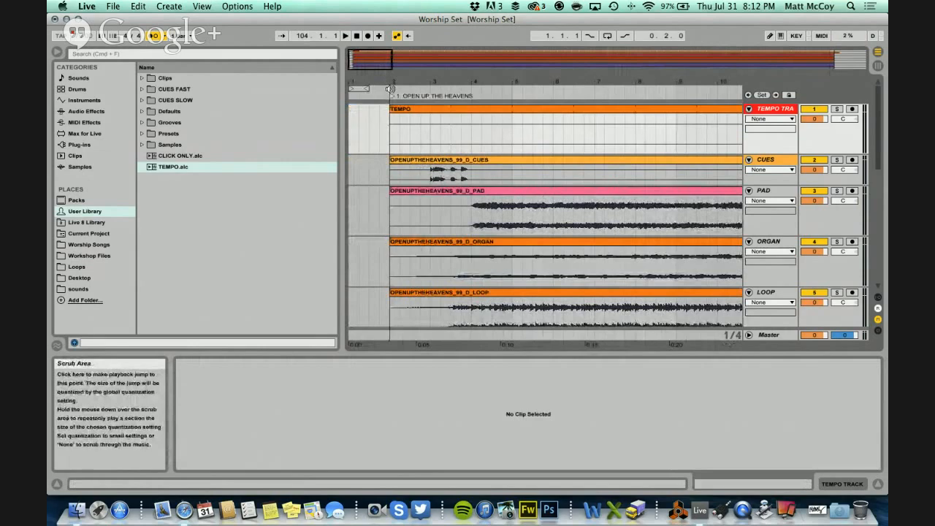
pyautogui.rightClick(390, 89)
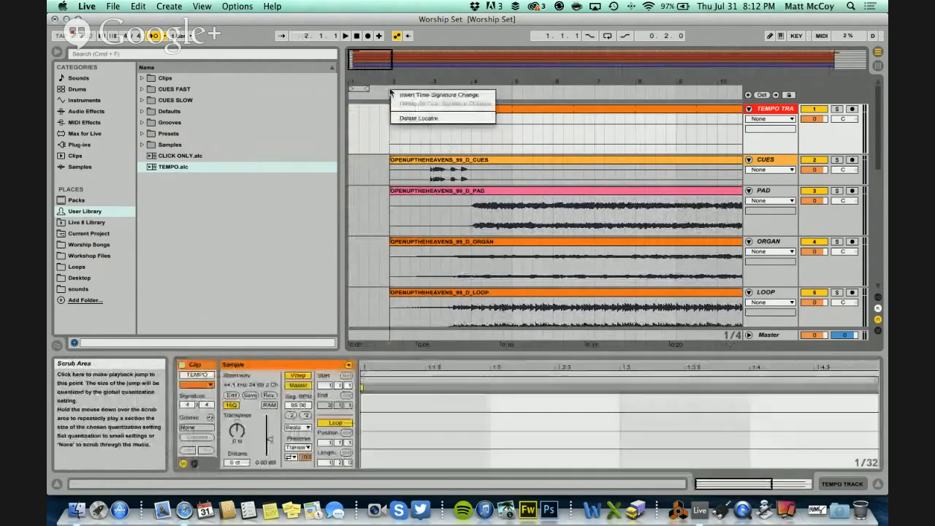
pyautogui.click(429, 95)
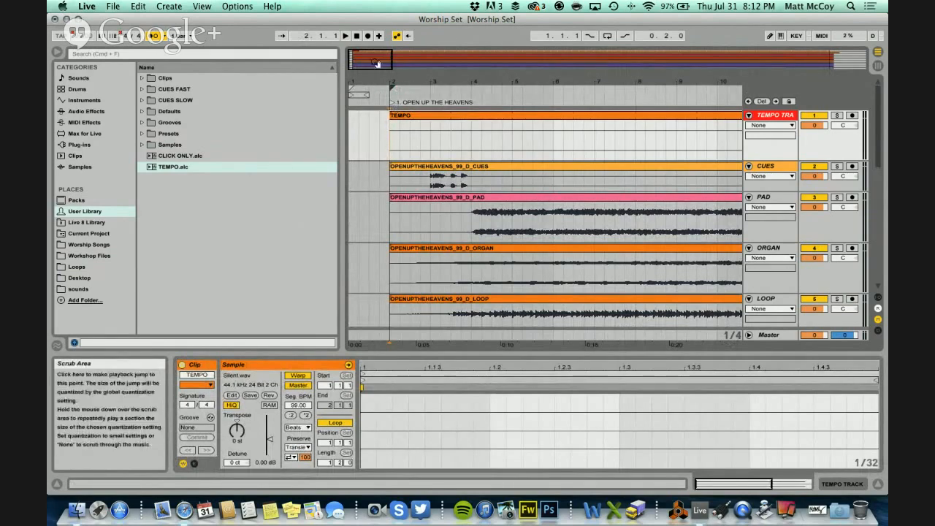
# - Return the song position to 1.1.1 and play the song's opening to hear the spoken cues
pyautogui.click(358, 36)
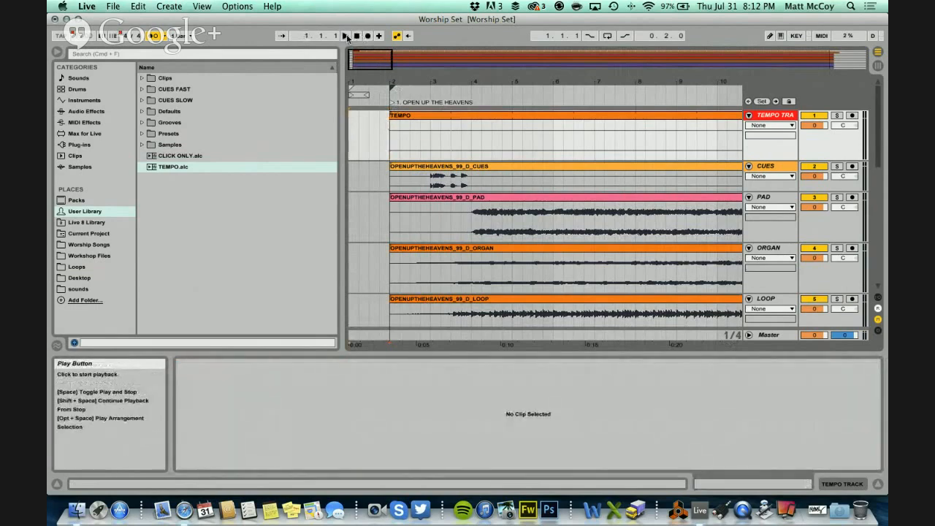
pyautogui.click(346, 36)
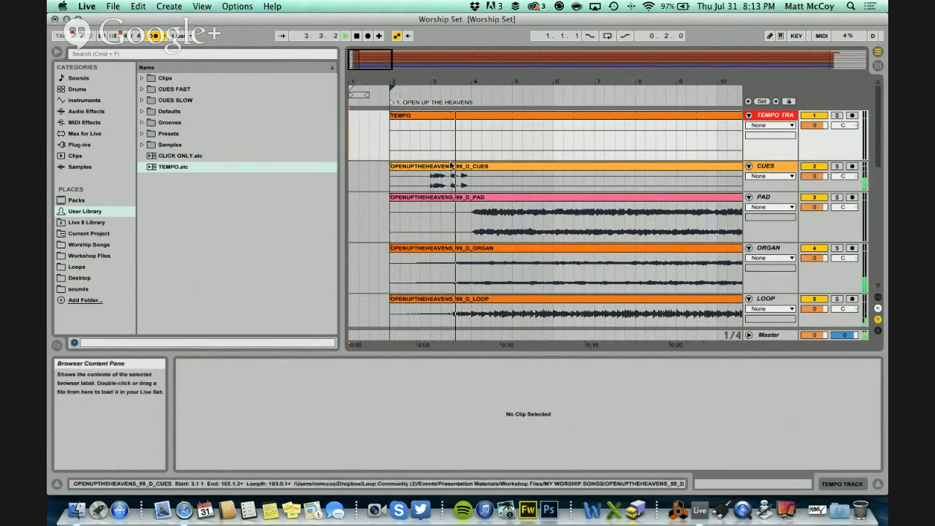
pyautogui.hscroll(3, 445, 158)
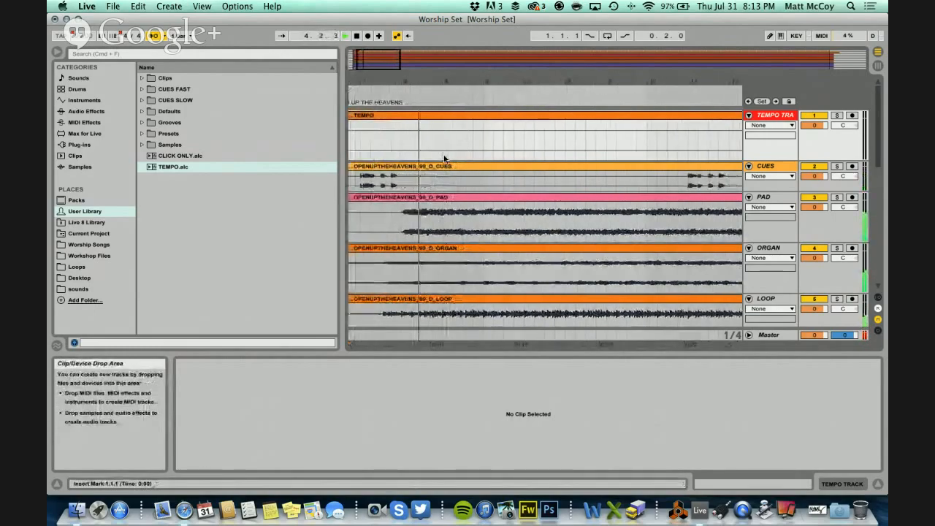
pyautogui.scroll(-5, 445, 159)
pyautogui.scroll(5, 445, 159)
pyautogui.hscroll(2, 445, 159)
pyautogui.hscroll(1, 445, 158)
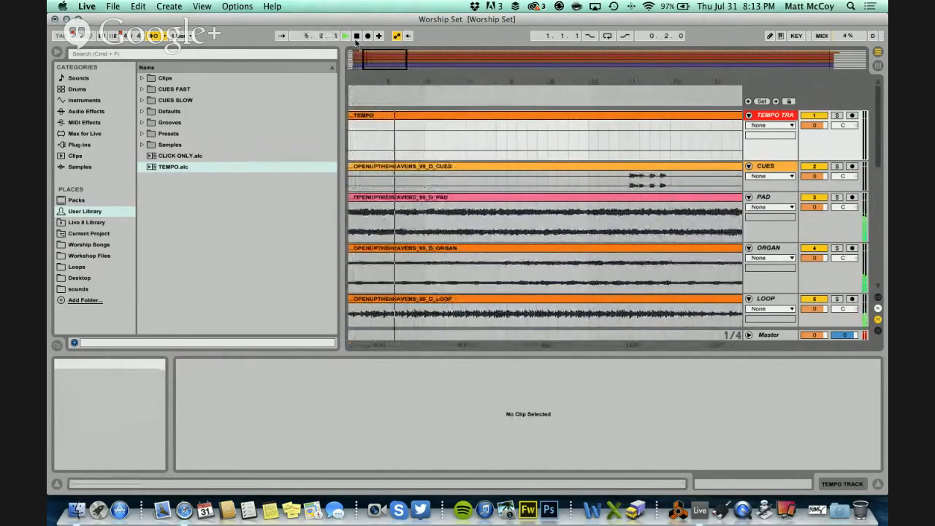
# - Play from the spoken cue at bar 11 and add a locator named VERSE at bar 12
pyautogui.moveTo(426, 82); pyautogui.dragTo(424, 73)
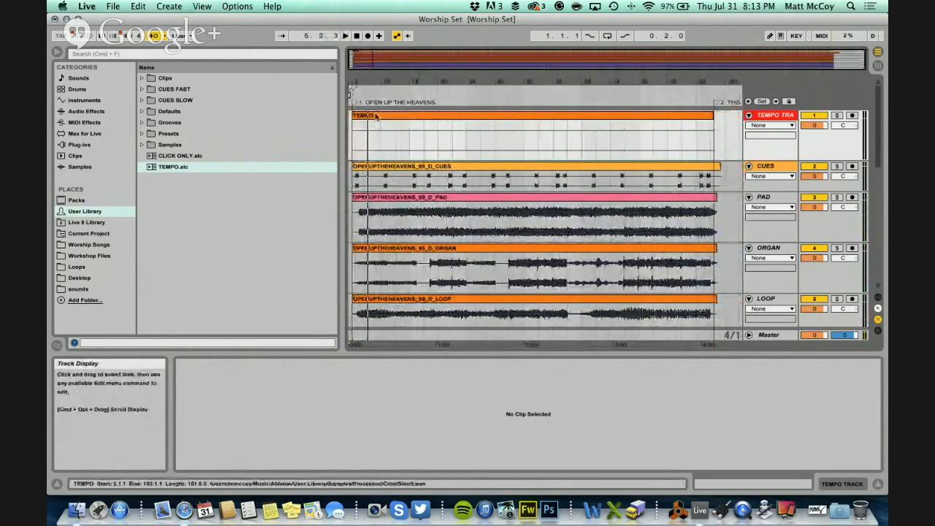
pyautogui.moveTo(369, 76); pyautogui.dragTo(371, 86)
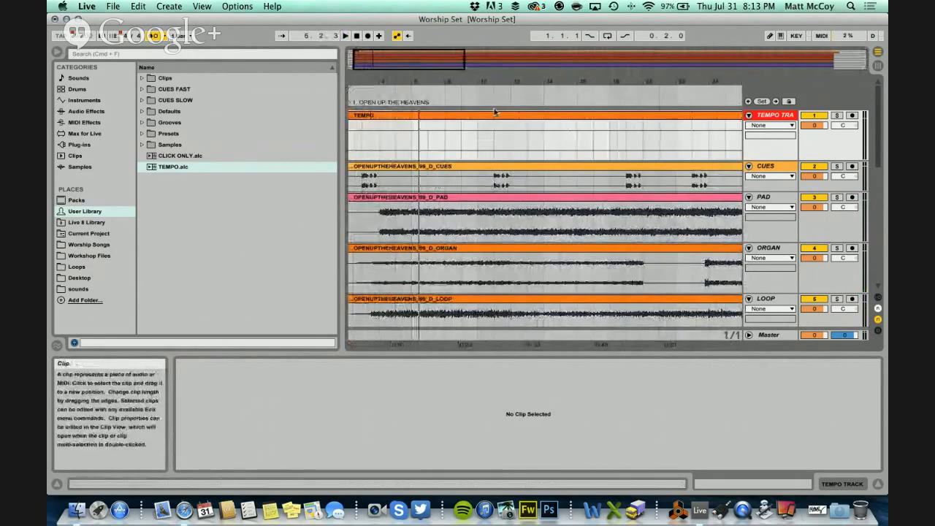
pyautogui.click(497, 187)
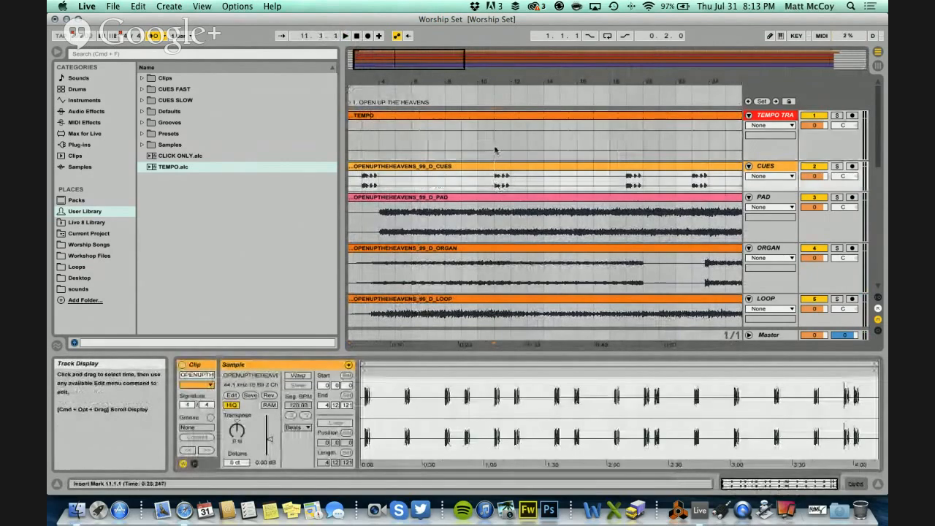
pyautogui.press('space')
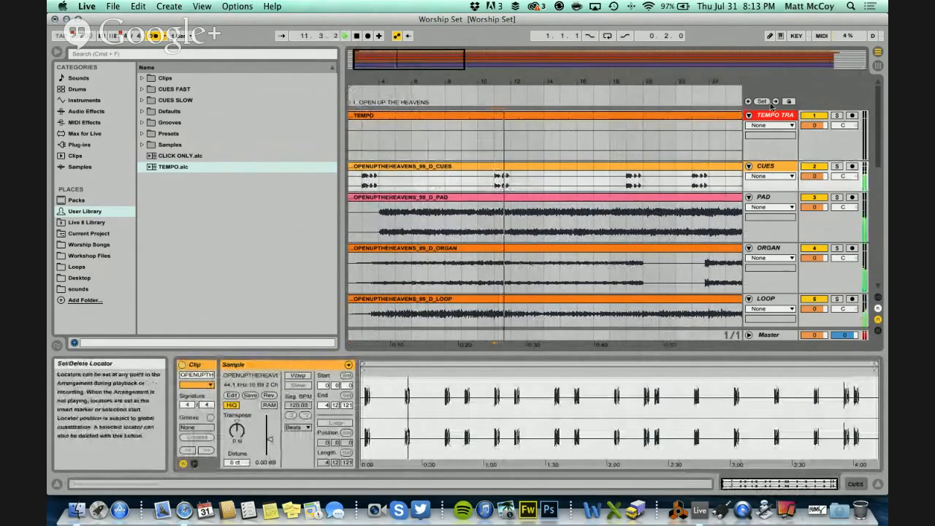
pyautogui.click(765, 102)
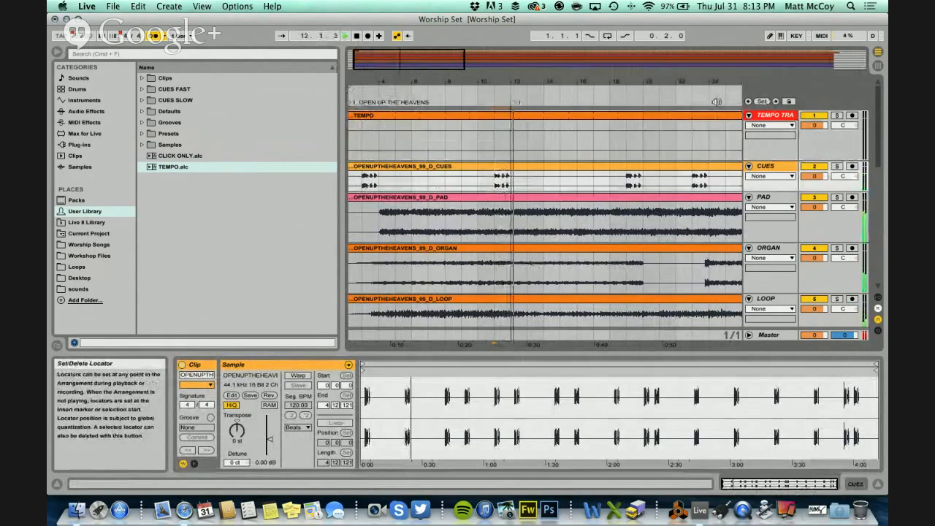
pyautogui.rightClick(519, 105)
pyautogui.click(530, 119)
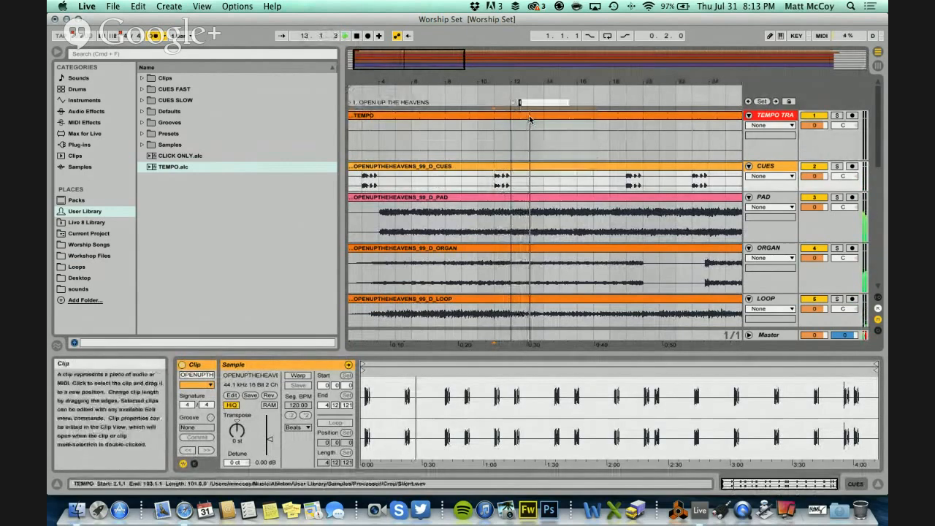
pyautogui.write('VERSE')
pyautogui.press('Return')
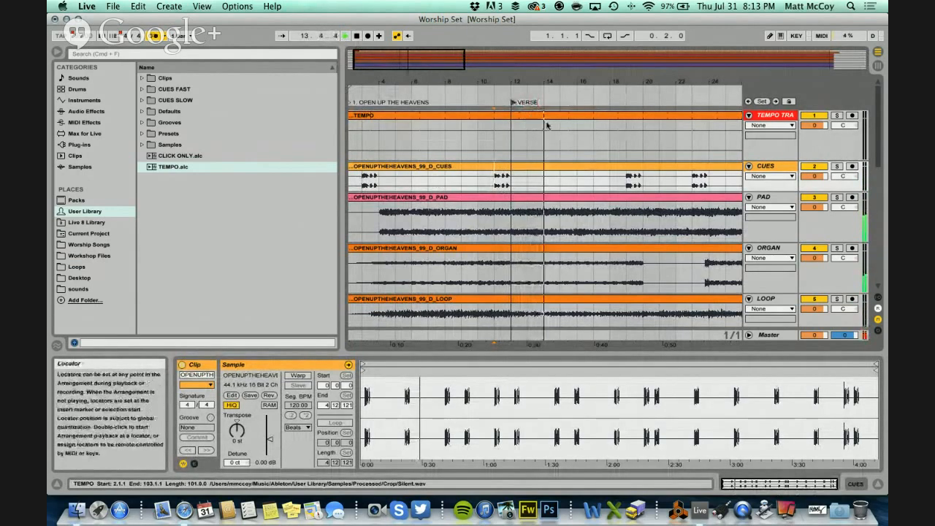
# - Add another locator, move it to bar 20 and name it PRE CHORUS
pyautogui.click(762, 101)
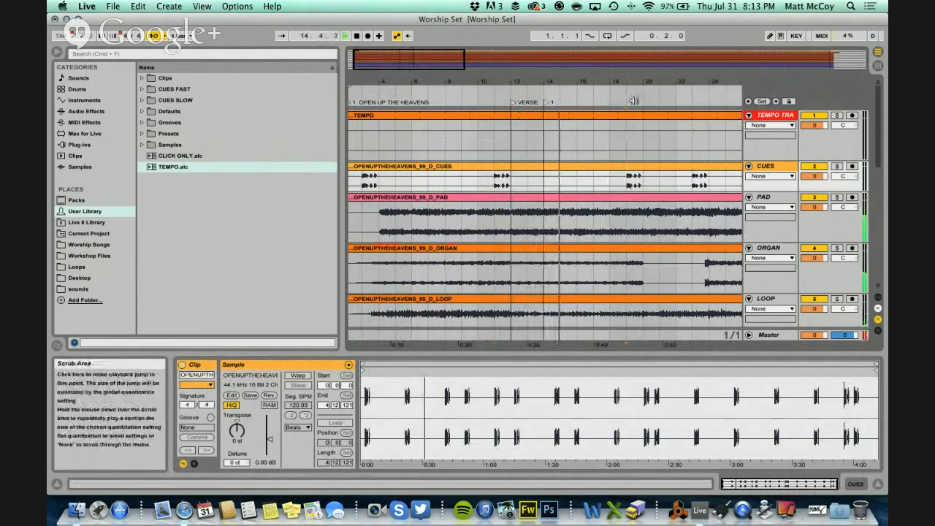
pyautogui.moveTo(547, 103); pyautogui.dragTo(648, 104)
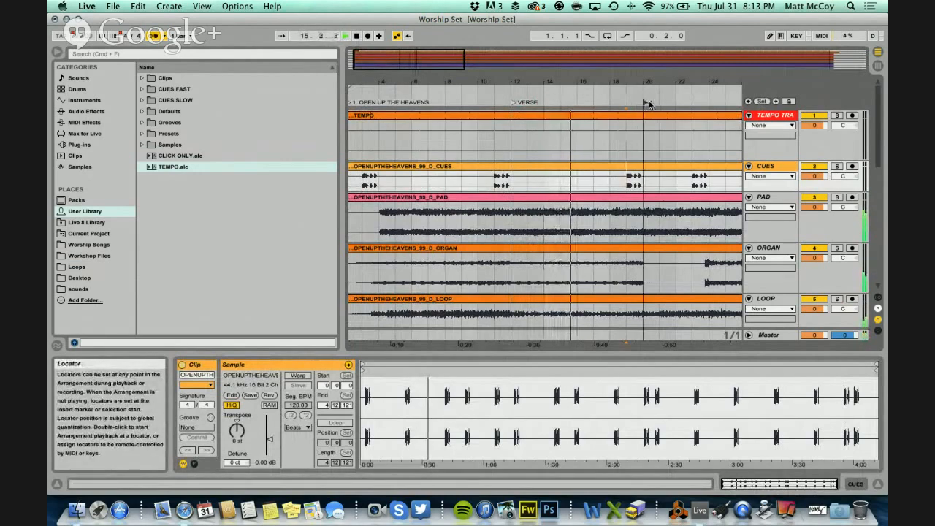
pyautogui.rightClick(648, 103)
pyautogui.click(661, 115)
pyautogui.write('PRE C')
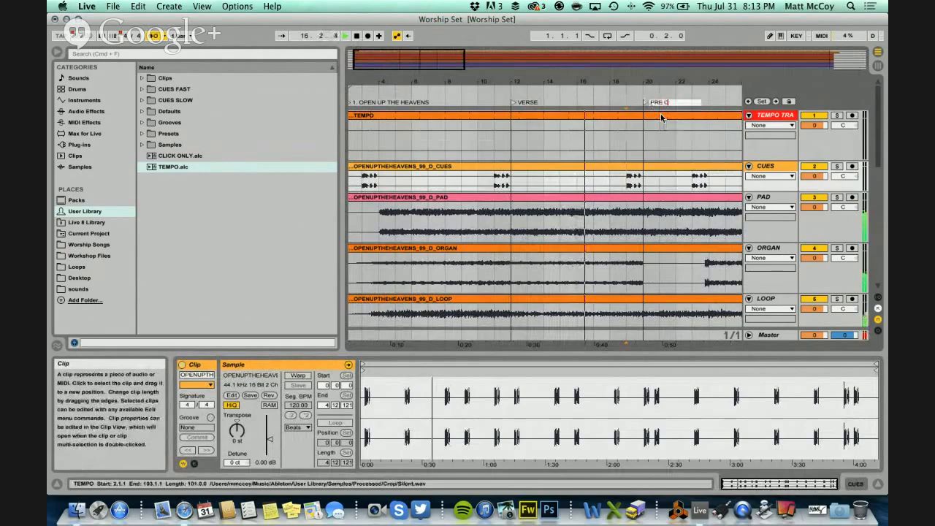
pyautogui.write('HORUS')
pyautogui.press('Return')
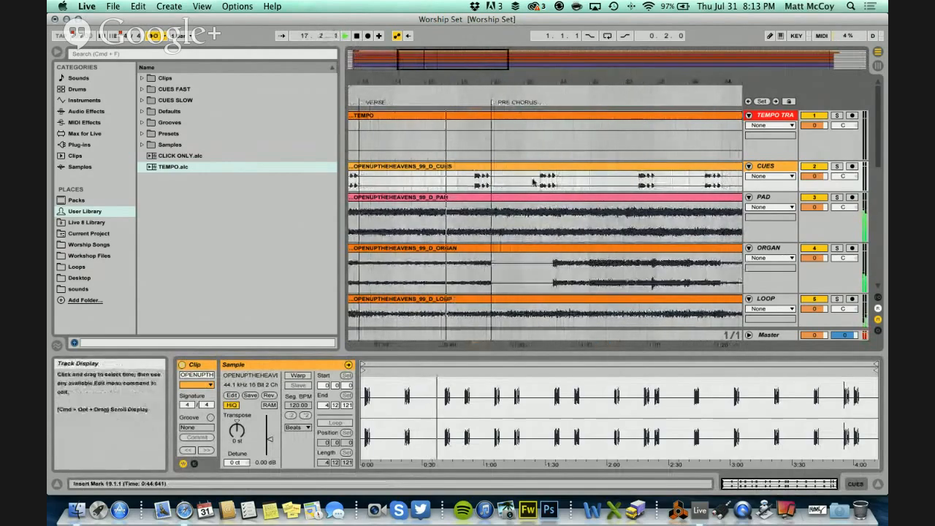
# - Add a locator at bar 24 following the next spoken cue and name it CHORUS
pyautogui.click(762, 102)
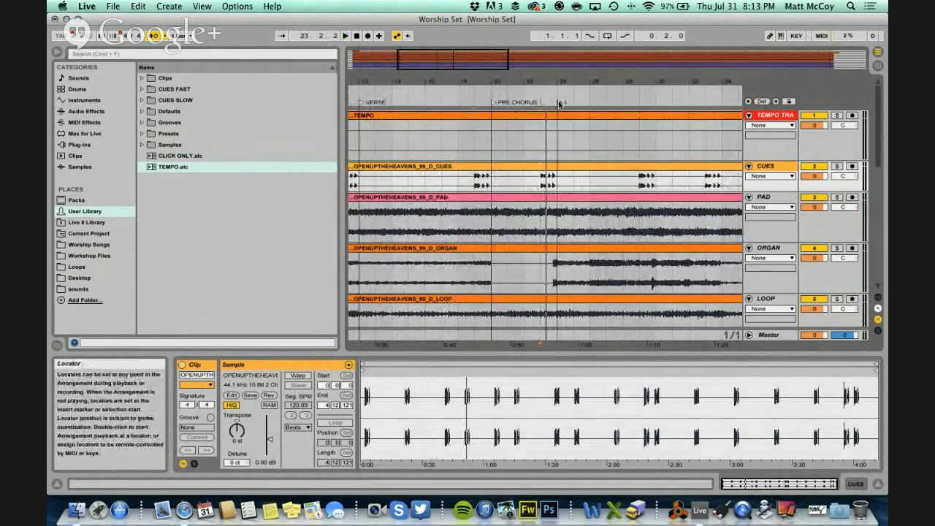
pyautogui.rightClick(559, 105)
pyautogui.click(578, 116)
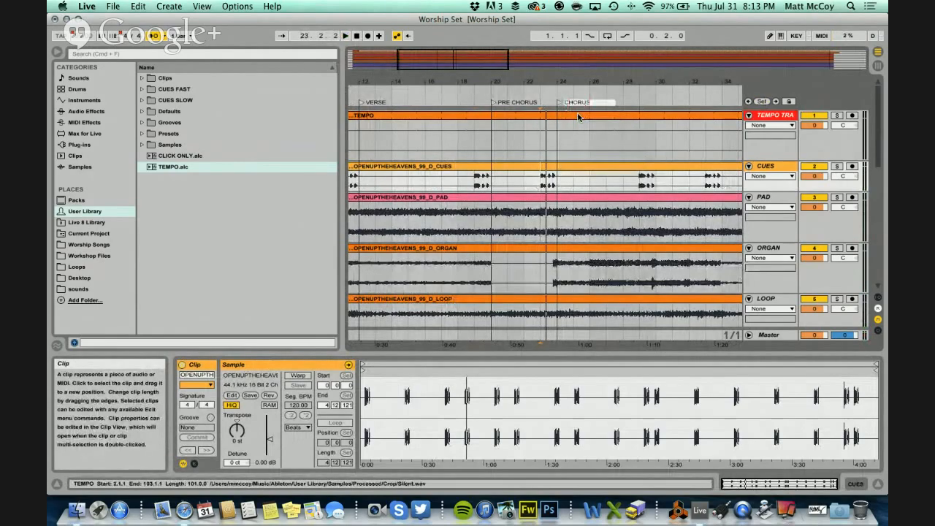
pyautogui.press('Return')
pyautogui.moveTo(483, 82); pyautogui.dragTo(480, 79)
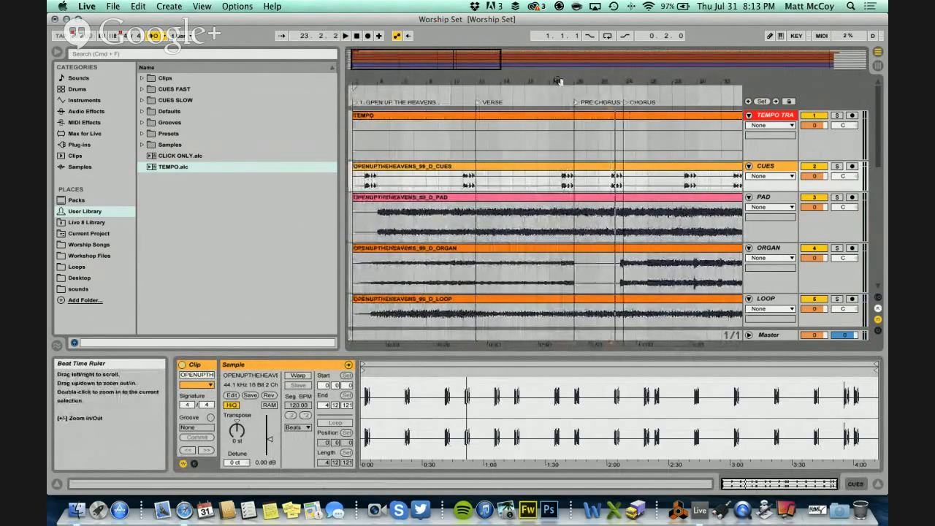
# - Start playback from the VERSE and PRE CHORUS locators to test jumping between the song's sections
pyautogui.doubleClick(479, 106)
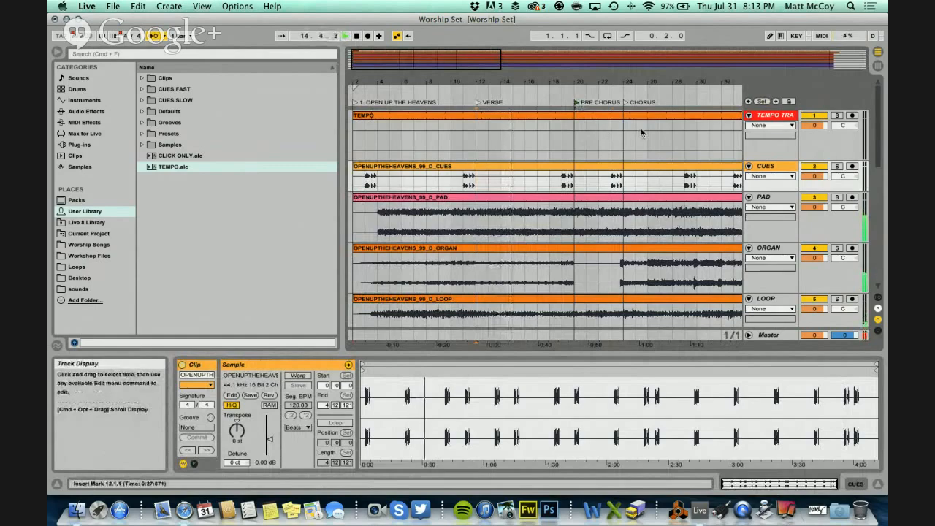
pyautogui.moveTo(640, 81); pyautogui.dragTo(565, 82)
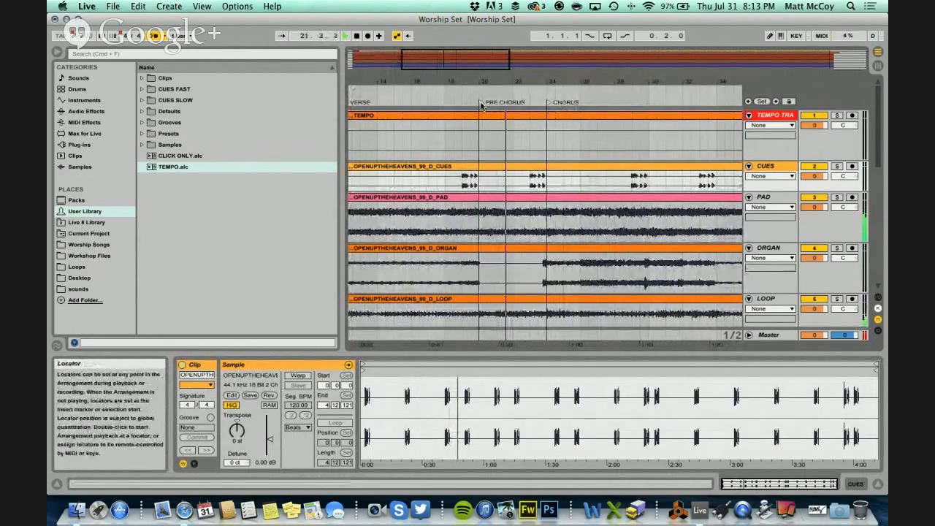
pyautogui.hscroll(-5, 519, 148)
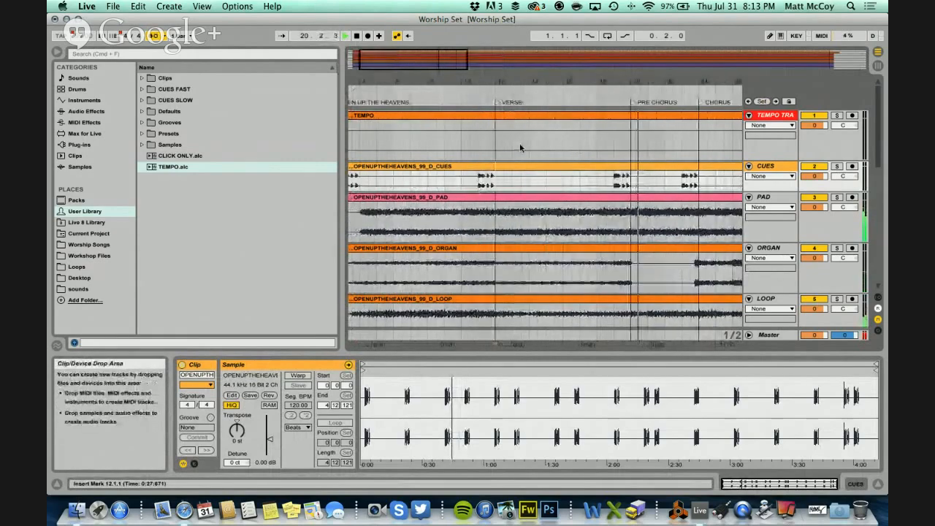
pyautogui.click(497, 105)
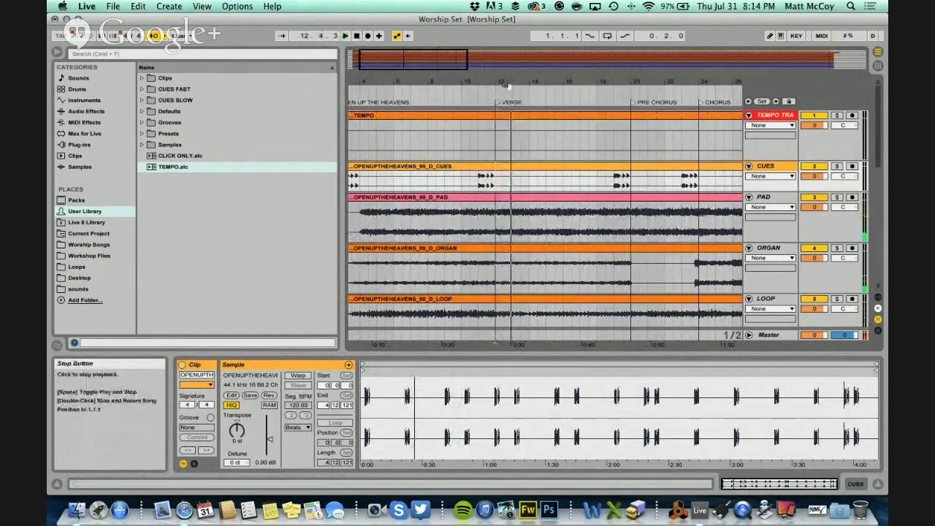
# - Select all stem tracks from PAD through ACOUSTIC and colour them bright green
pyautogui.moveTo(507, 86); pyautogui.dragTo(567, 84)
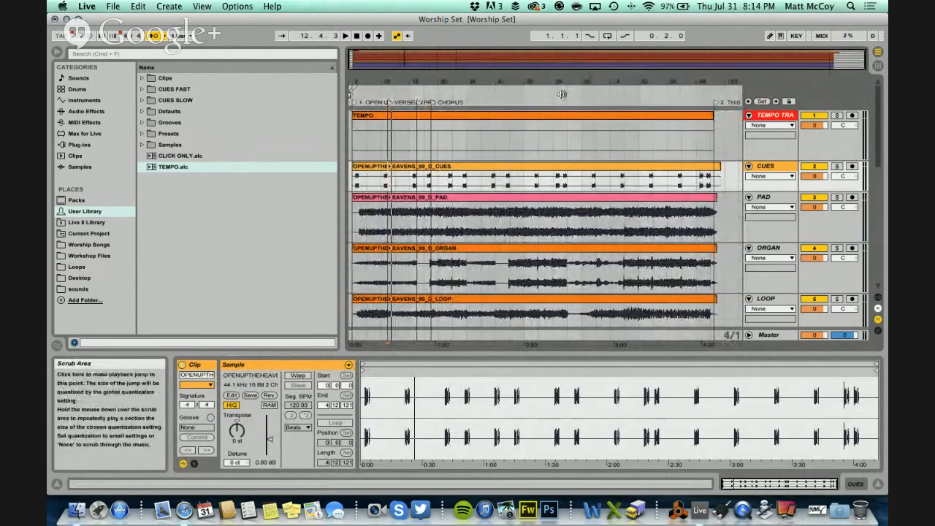
pyautogui.moveTo(738, 79); pyautogui.dragTo(739, 80)
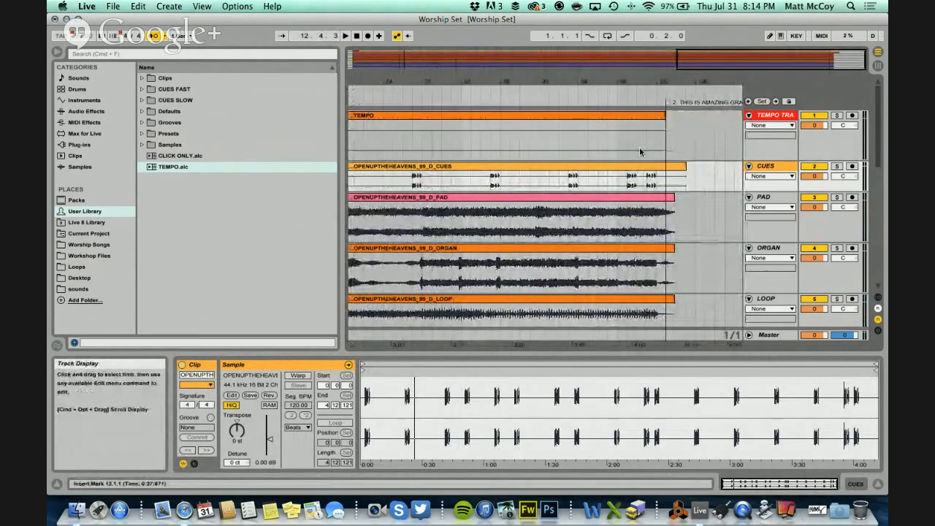
pyautogui.click(771, 196)
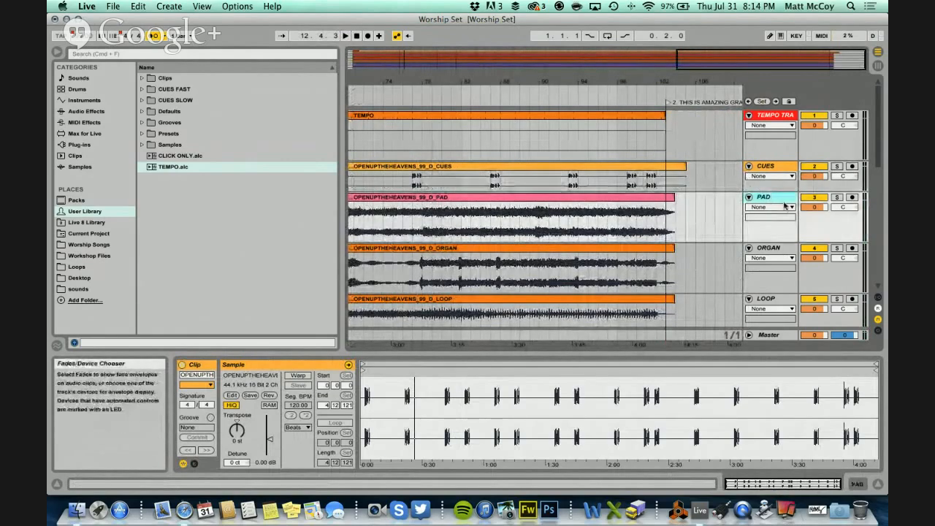
pyautogui.scroll(-5, 778, 201)
pyautogui.scroll(-2, 785, 205)
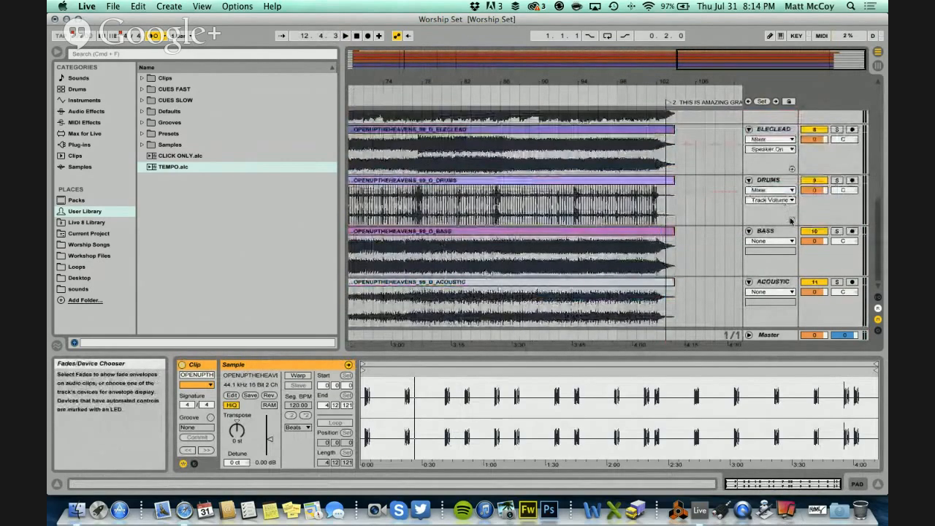
pyautogui.keyDown('shift'); pyautogui.click(776, 285); pyautogui.keyUp('shift')
pyautogui.scroll(5, 777, 284)
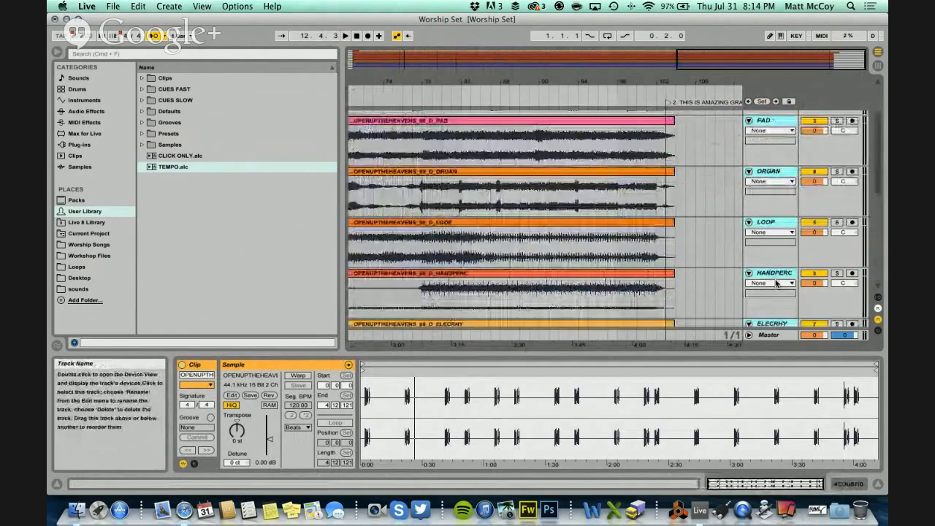
pyautogui.scroll(2, 768, 170)
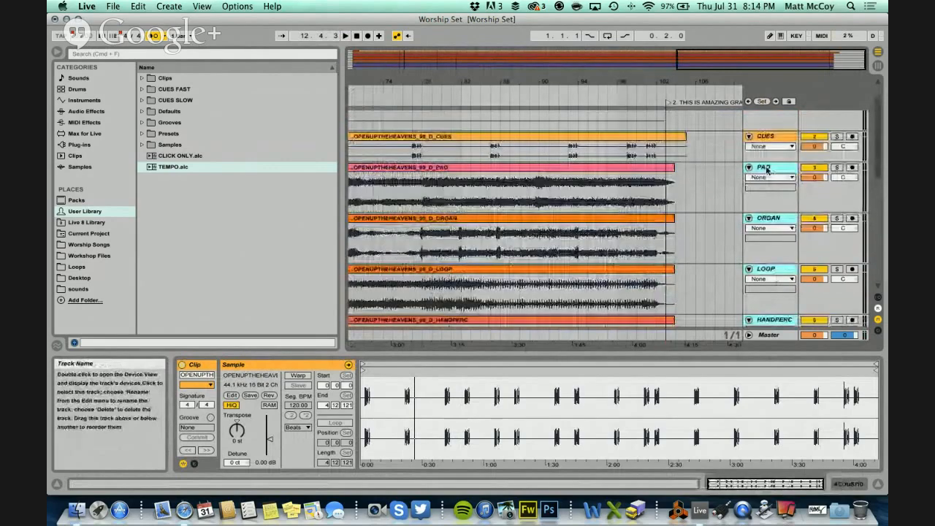
pyautogui.rightClick(767, 170)
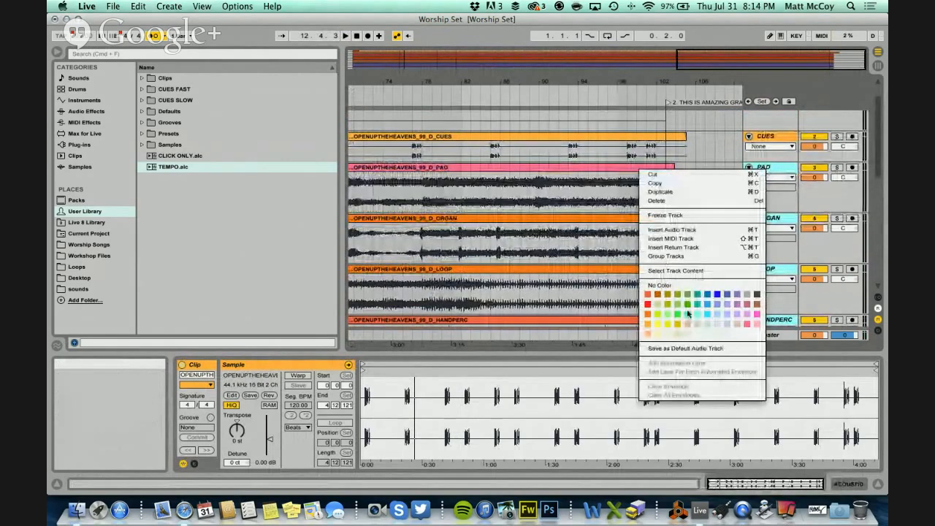
pyautogui.click(687, 314)
# - Select the OPENUPTHEHEAVENS clips on the PAD through ACOUSTIC tracks and give them the same bright green colour
pyautogui.click(763, 170)
pyautogui.click(629, 168)
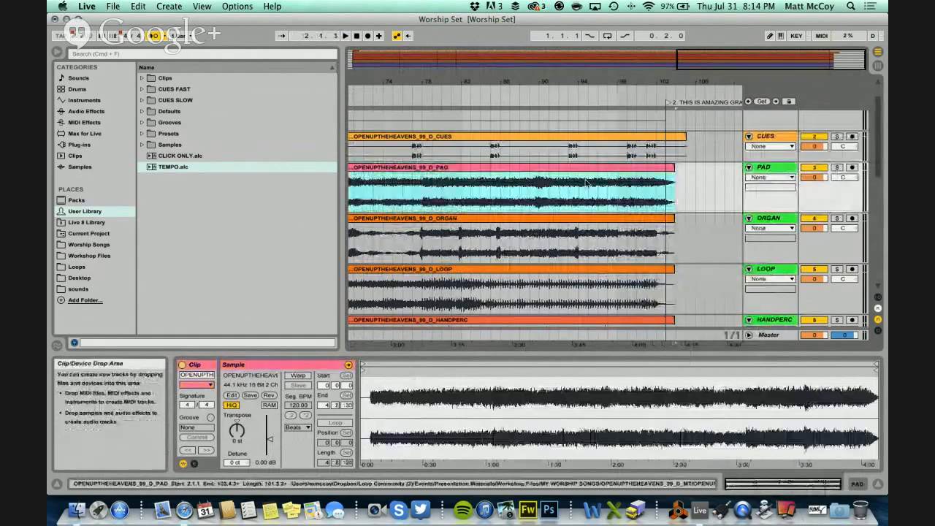
pyautogui.scroll(-10, 550, 203)
pyautogui.keyDown('shift'); pyautogui.click(551, 286); pyautogui.keyUp('shift')
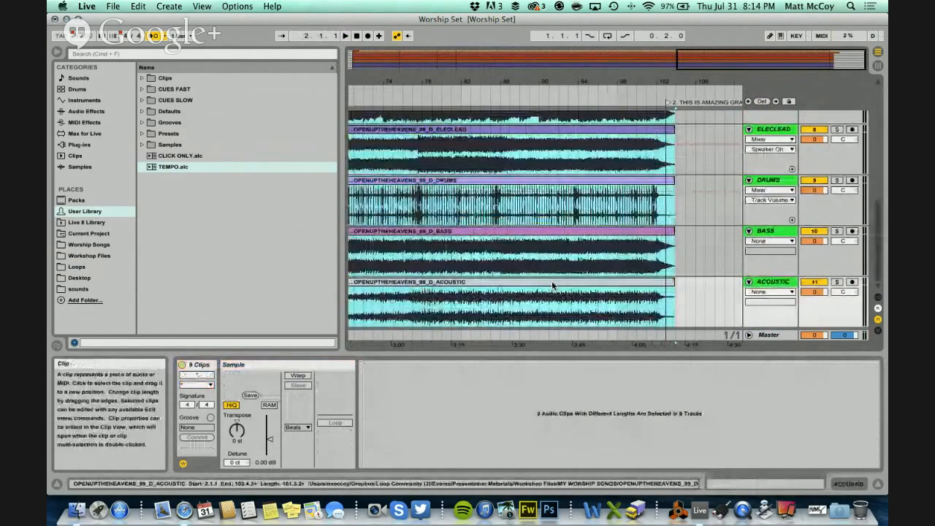
pyautogui.rightClick(561, 234)
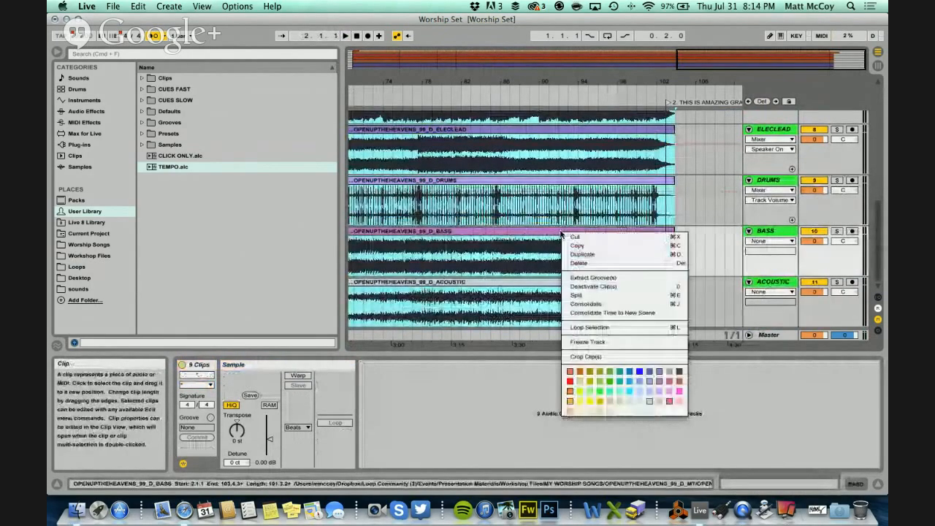
pyautogui.click(599, 391)
pyautogui.click(715, 246)
# - Fold all the stem tracks from PAD through ACOUSTIC together
pyautogui.scroll(5, 714, 247)
pyautogui.scroll(4, 716, 246)
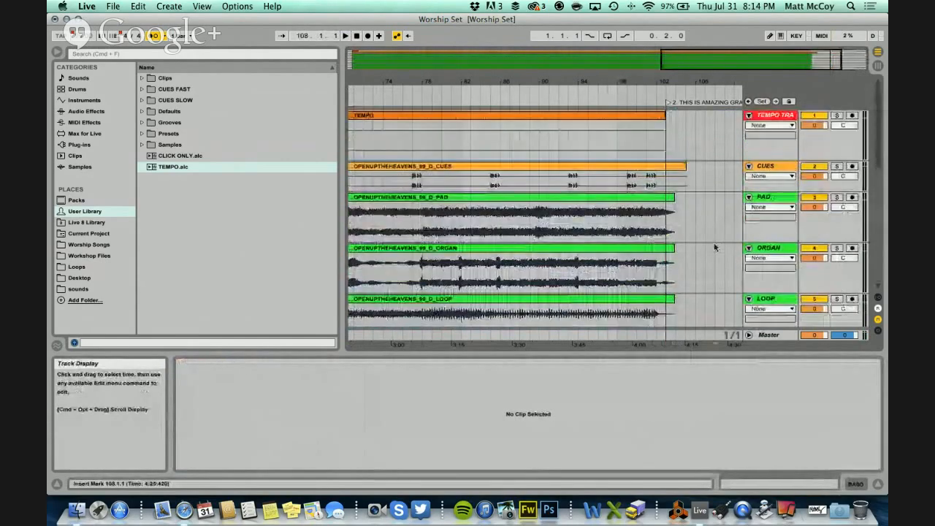
pyautogui.hscroll(-10, 716, 247)
pyautogui.hscroll(15, 714, 246)
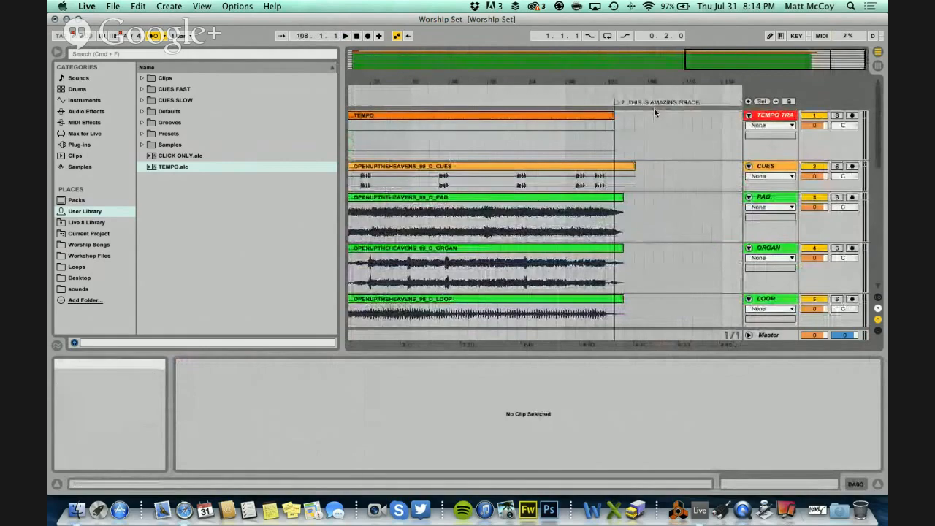
pyautogui.scroll(-8, 654, 110)
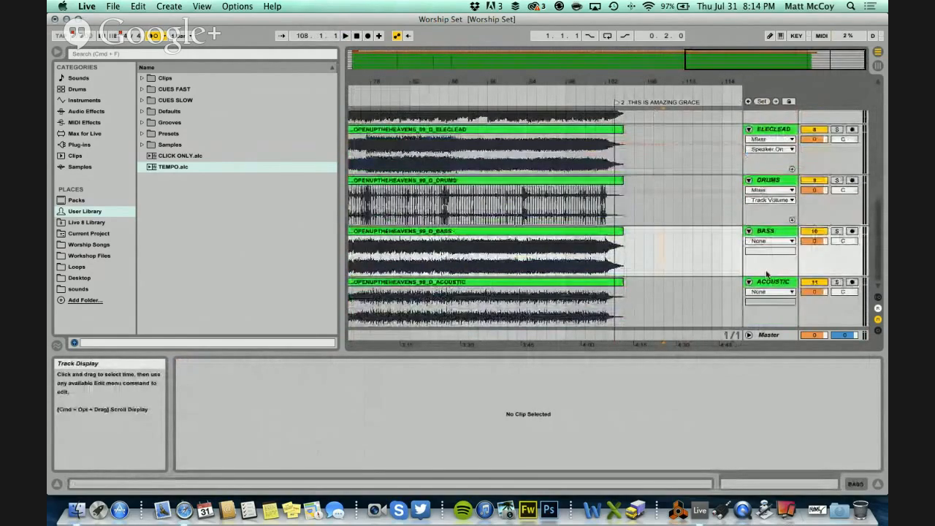
pyautogui.scroll(8, 767, 274)
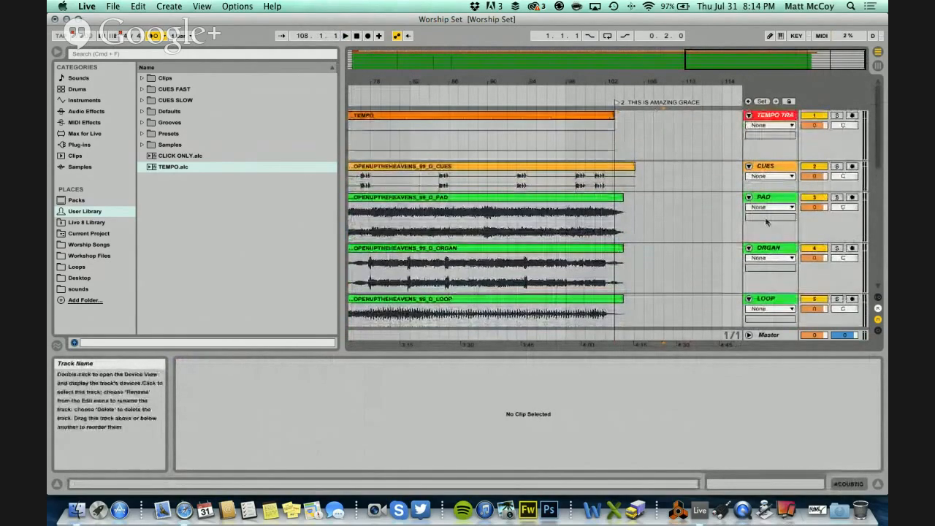
pyautogui.click(765, 198)
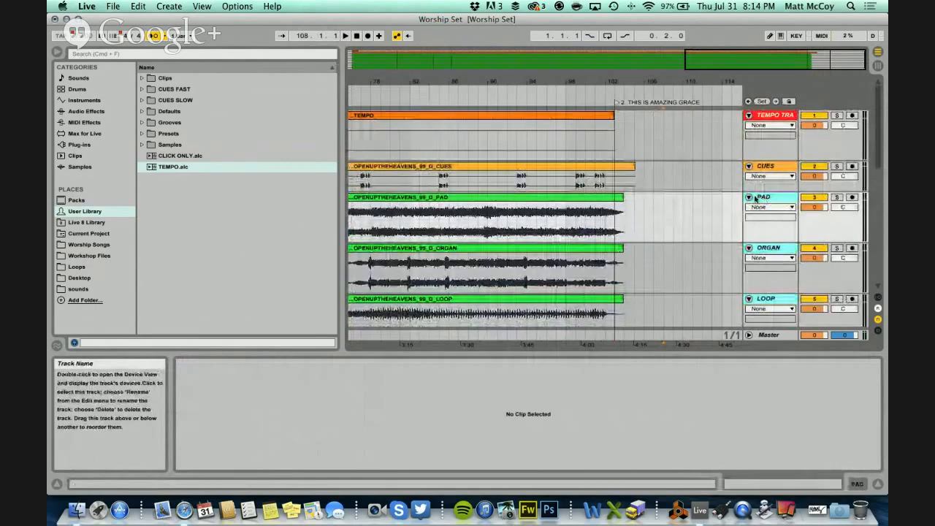
pyautogui.click(749, 197)
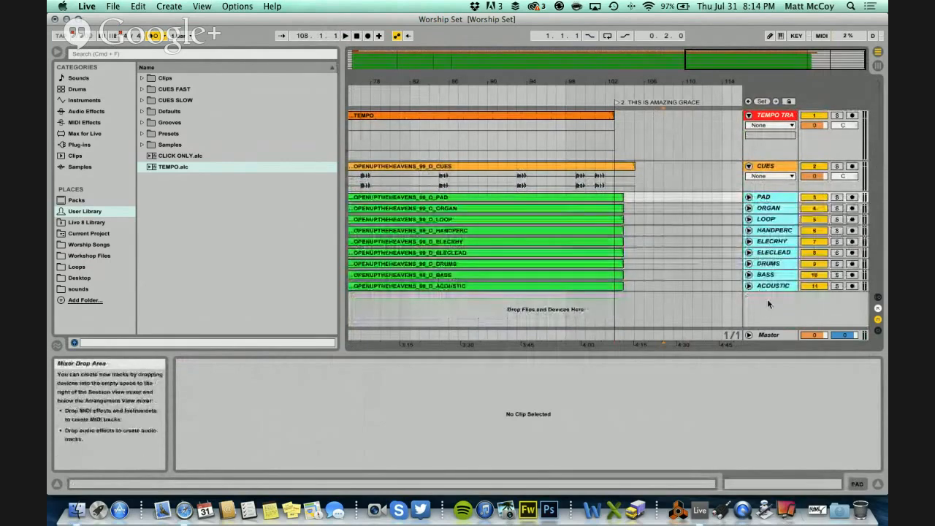
# - Fold the tempo track and the CUES track as well
pyautogui.hscroll(-10, 543, 196)
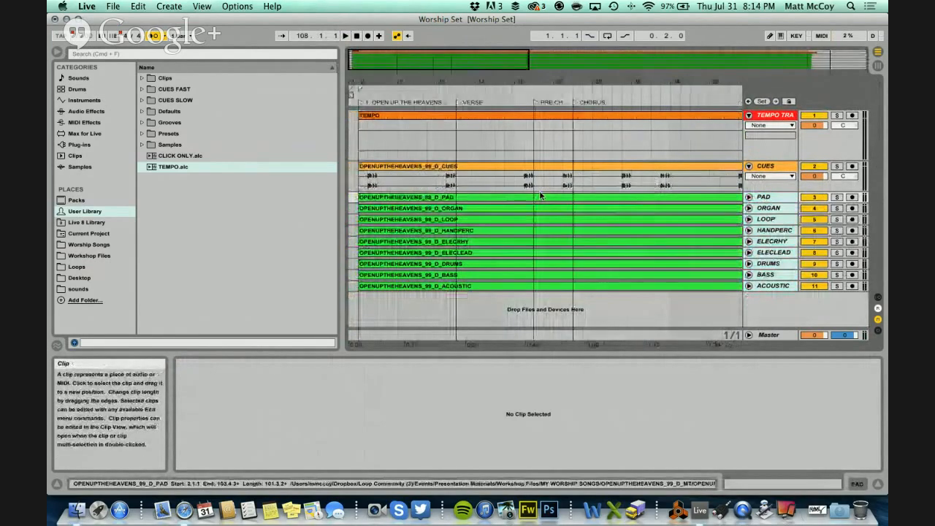
pyautogui.hscroll(15, 541, 195)
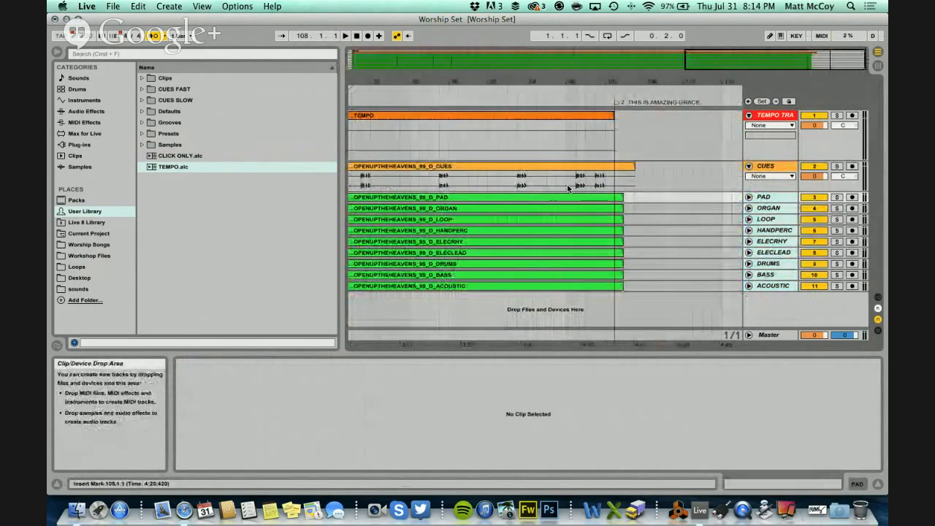
pyautogui.click(748, 115)
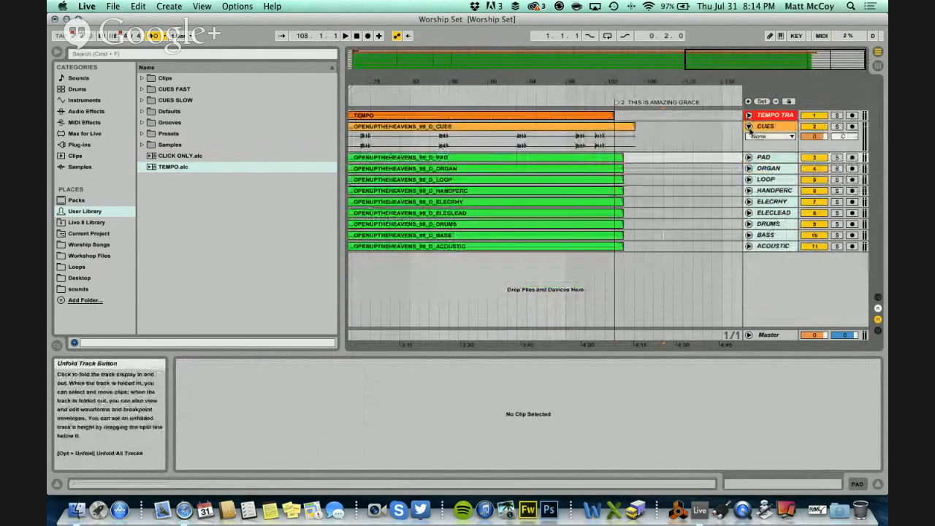
pyautogui.click(750, 127)
# - Copy the TEMPO clip and paste it at bar 103, at the THIS IS AMAZING GRACE locator
pyautogui.moveTo(629, 79); pyautogui.dragTo(629, 88)
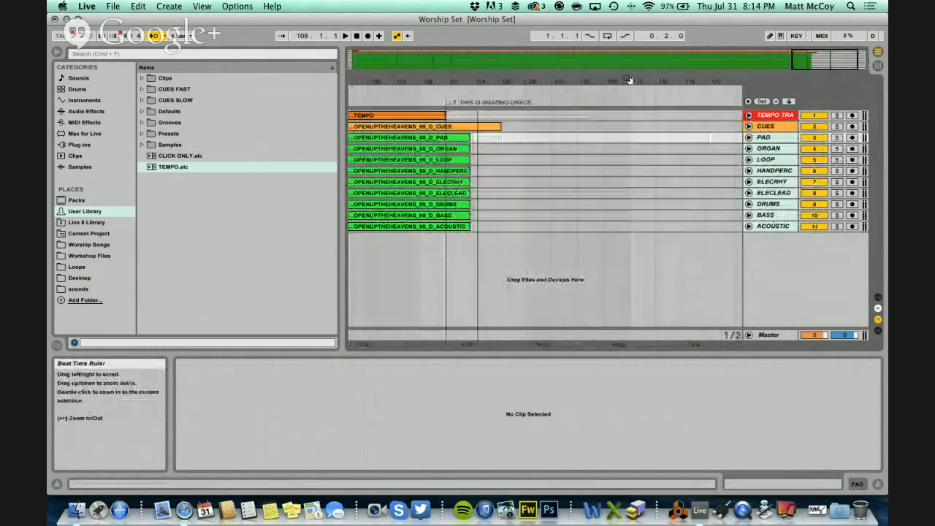
pyautogui.click(389, 116)
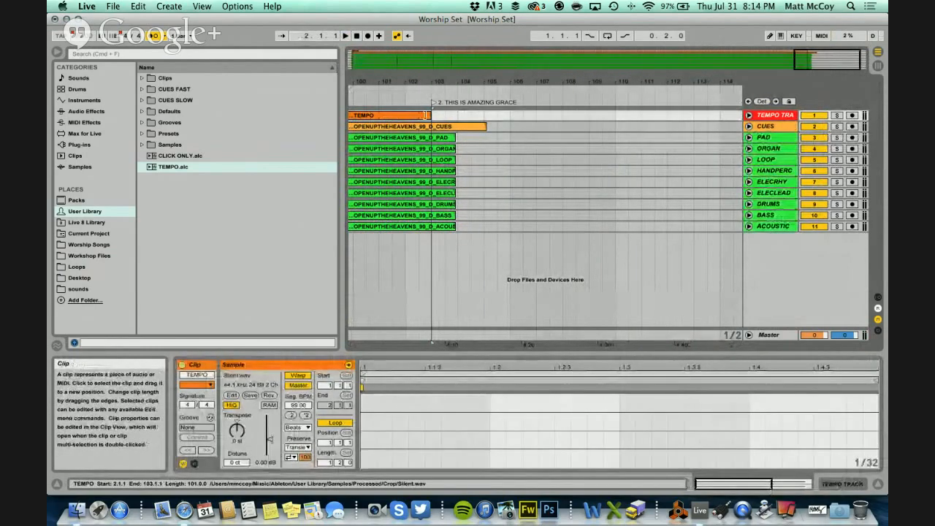
pyautogui.click(434, 116)
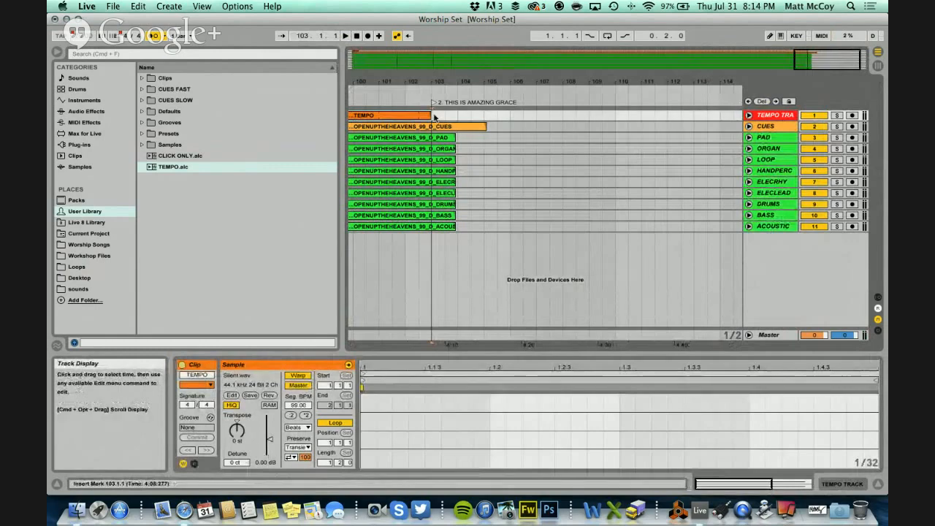
pyautogui.press('super+v')
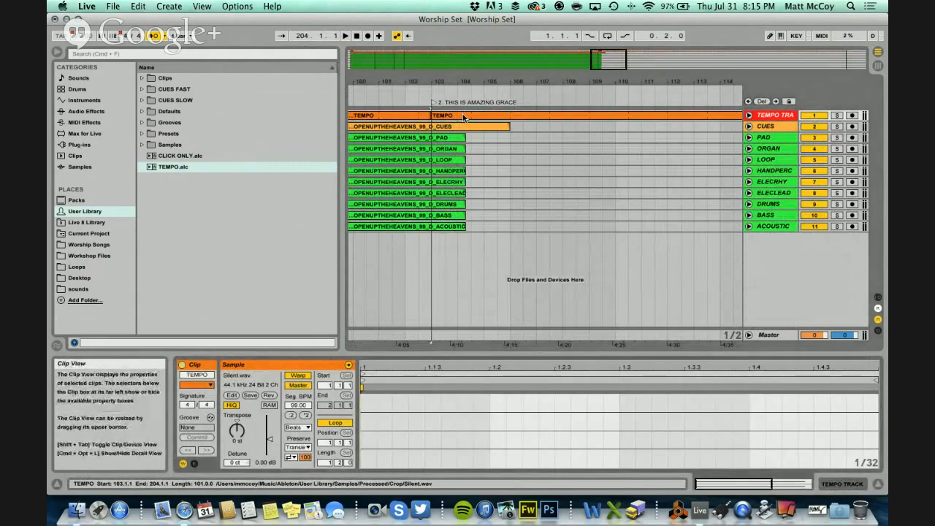
# - Browse Workshop Files to MY WORSHIP SONGS and expand the THISISAMAZINGGRACE_98_Bb_MT folder
pyautogui.click(104, 256)
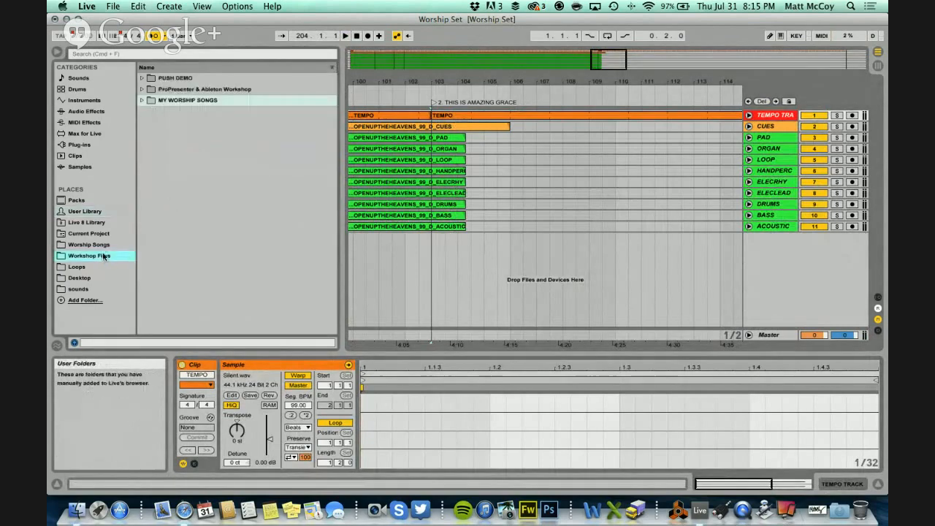
pyautogui.click(151, 101)
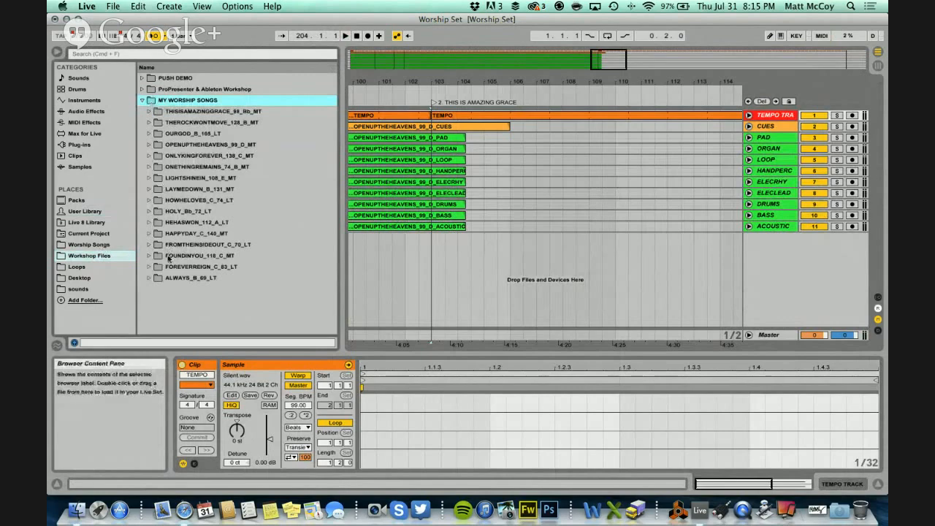
pyautogui.click(165, 112)
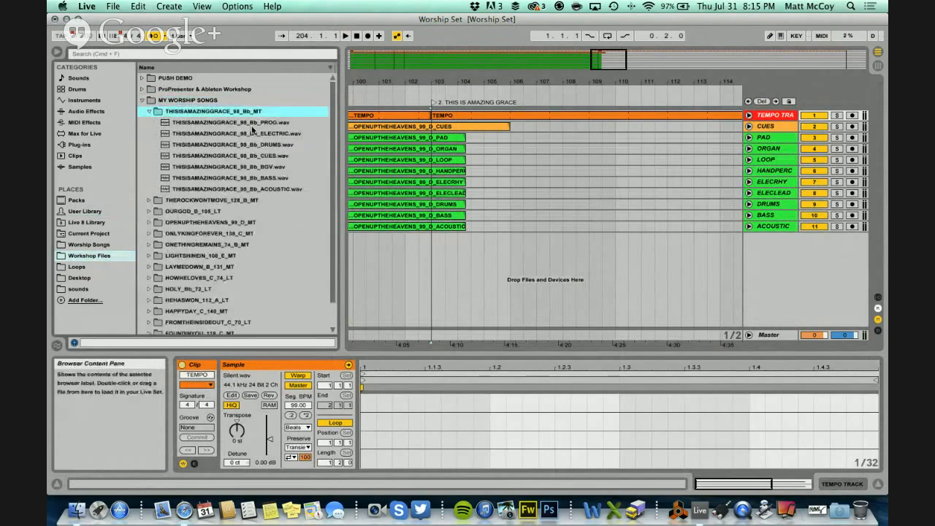
# - Set the second TEMPO clip's segment BPM to 98 and play across the change at bar 103
pyautogui.doubleClick(453, 117)
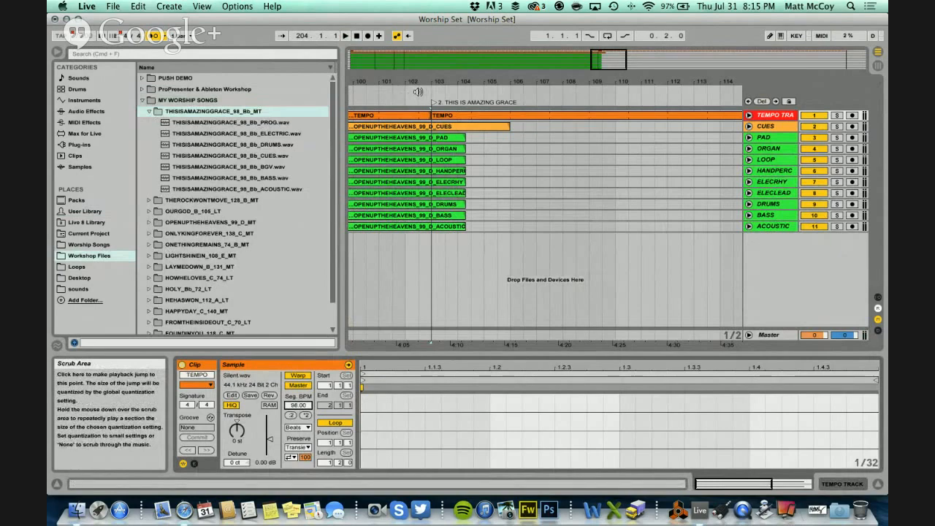
pyautogui.click(418, 91)
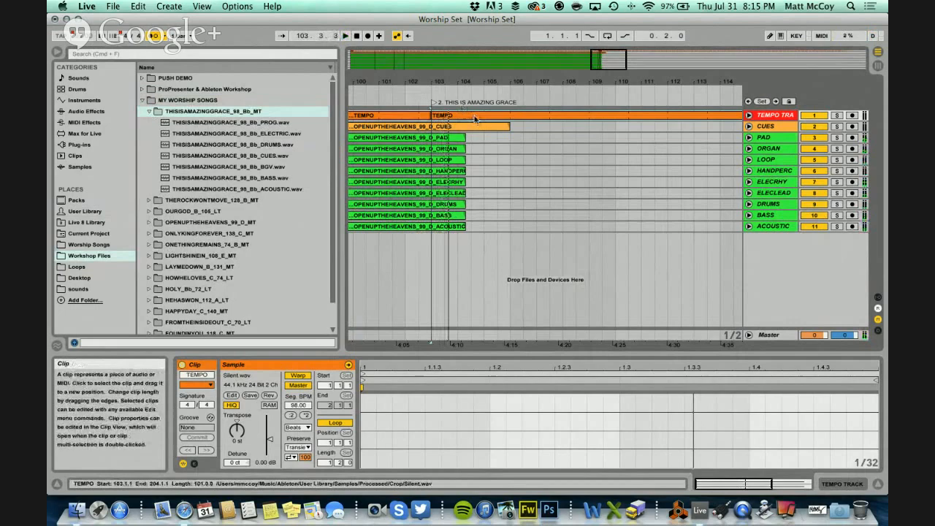
pyautogui.click(301, 386)
pyautogui.click(306, 386)
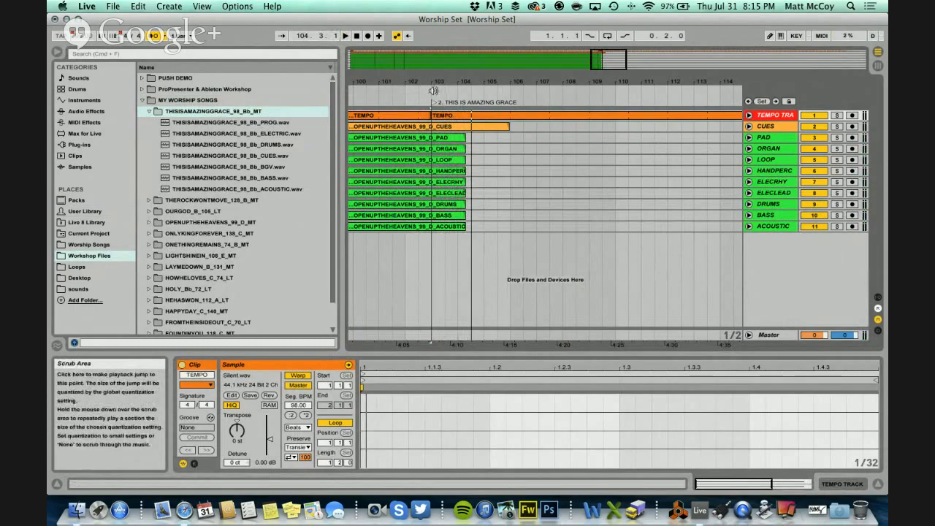
# - Insert a 2/8 time signature change at bar 103, at the start of THIS IS AMAZING GRACE
pyautogui.rightClick(433, 90)
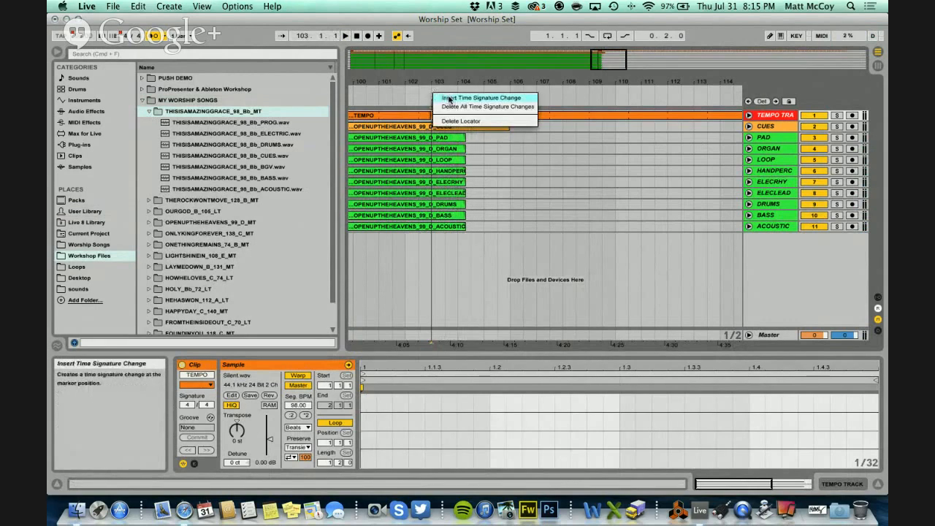
pyautogui.click(444, 97)
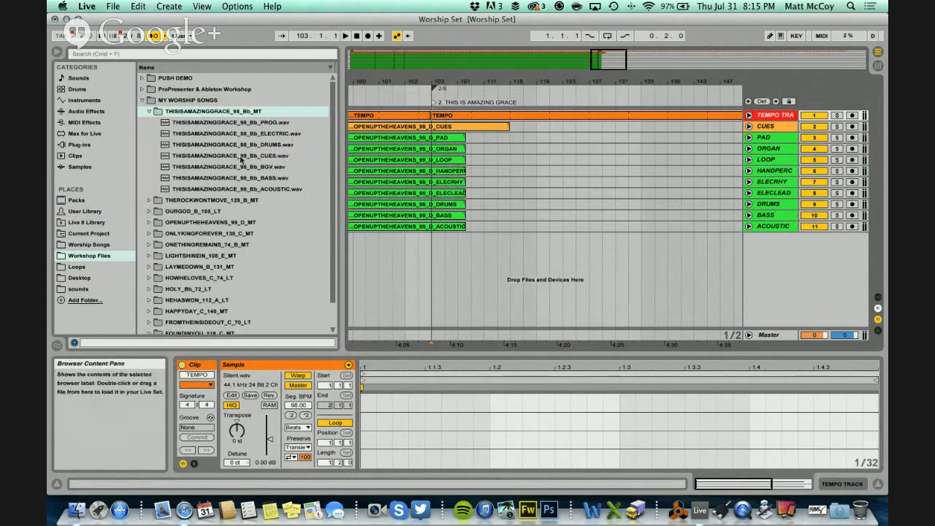
# - Place the THISISAMAZINGGRACE cues file on the CUES track and its other six stems on separate new tracks, all starting at bar 103
pyautogui.moveTo(241, 159); pyautogui.dragTo(438, 133)
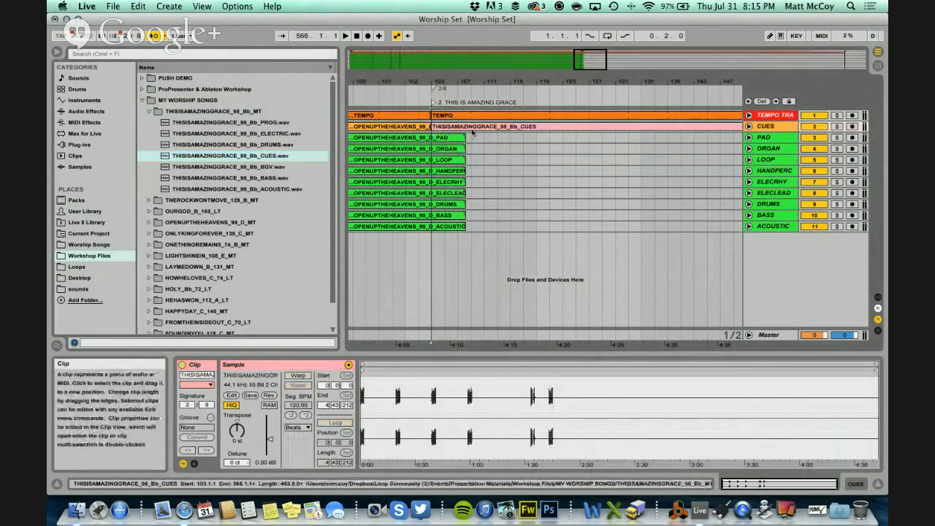
pyautogui.moveTo(433, 77); pyautogui.dragTo(434, 75)
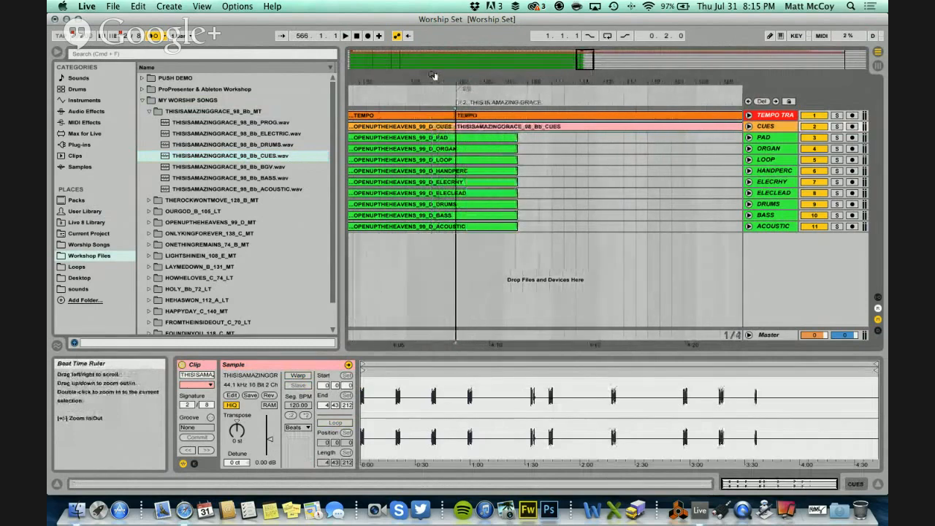
pyautogui.click(285, 190)
pyautogui.keyDown('shift'); pyautogui.click(277, 123); pyautogui.keyUp('shift')
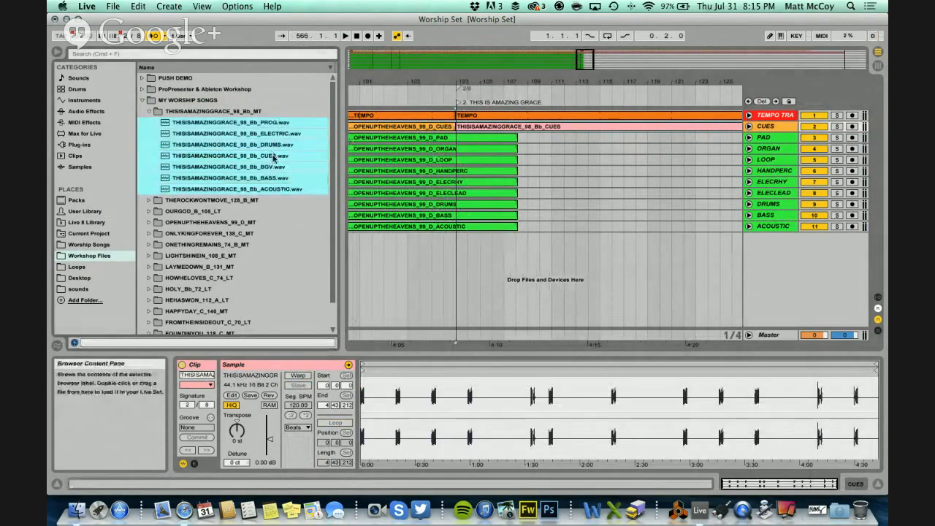
pyautogui.keyDown('super'); pyautogui.click(274, 157); pyautogui.keyUp('super')
pyautogui.moveTo(285, 147); pyautogui.dragTo(468, 287)
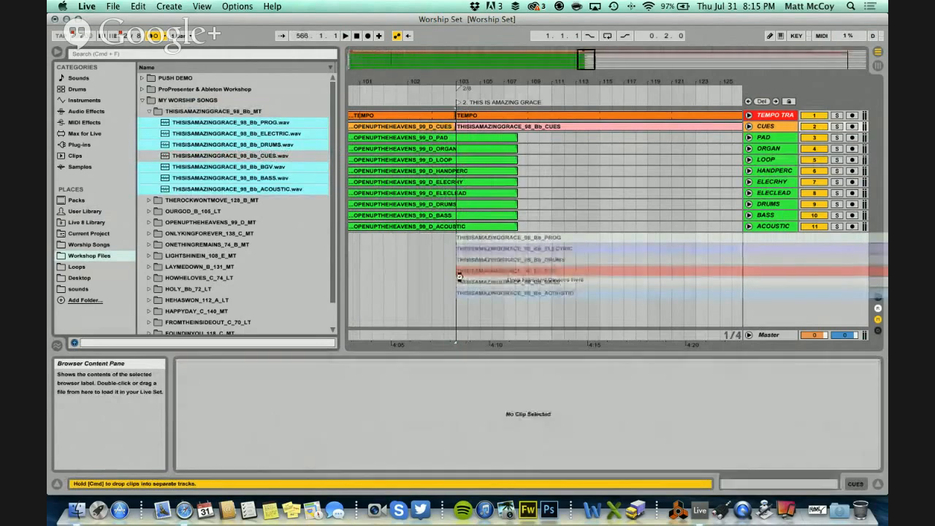
# - Colour the six new THISISAMAZINGGRACE stem clips, from PROG to ACOUSTIC, light purple
pyautogui.scroll(5, 495, 244)
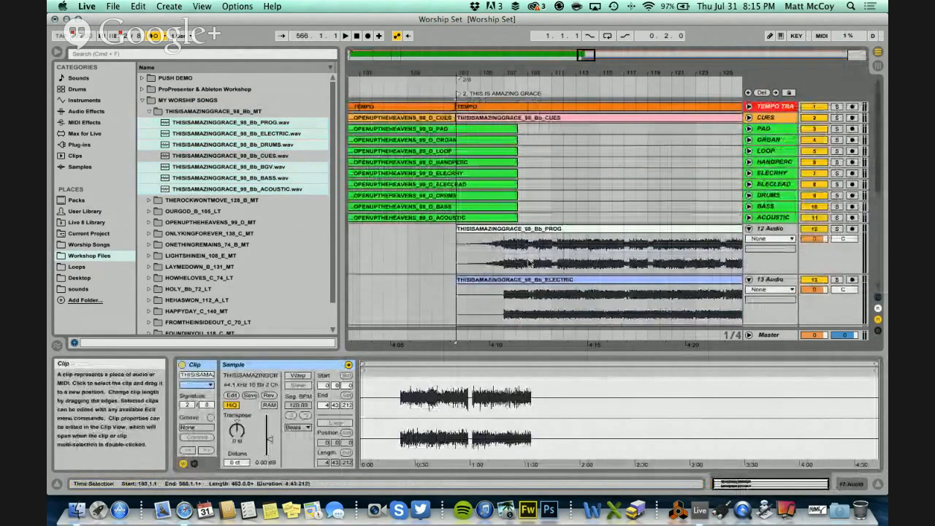
pyautogui.scroll(-5, 490, 288)
pyautogui.hscroll(-5, 526, 277)
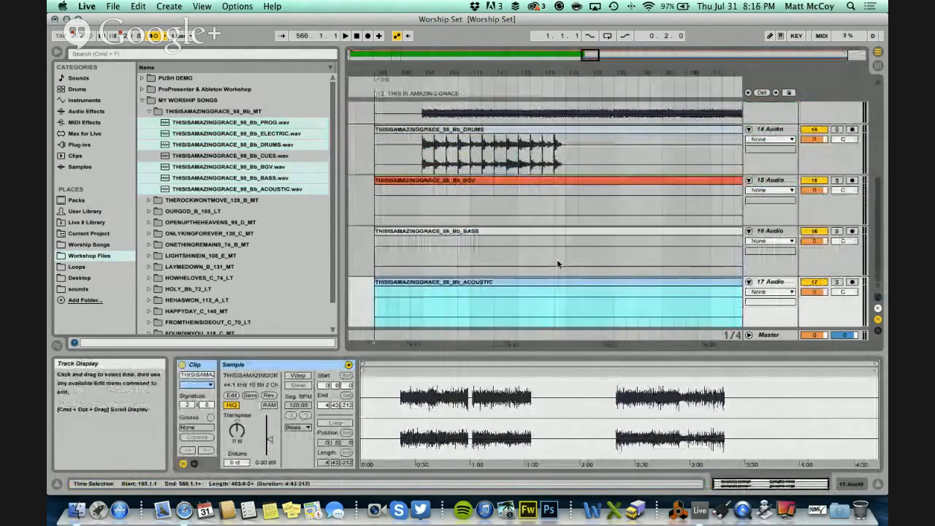
pyautogui.scroll(2, 558, 265)
pyautogui.scroll(-2, 558, 265)
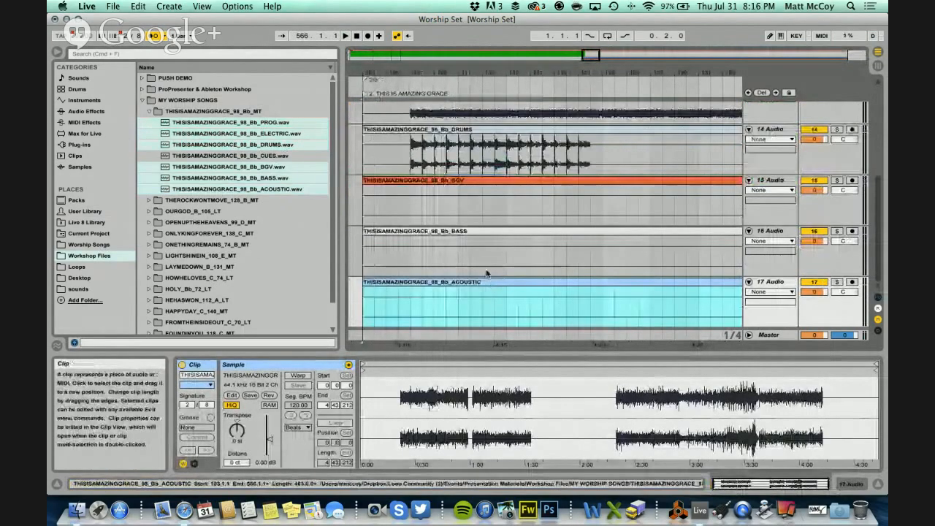
pyautogui.scroll(3, 438, 260)
pyautogui.scroll(1, 480, 252)
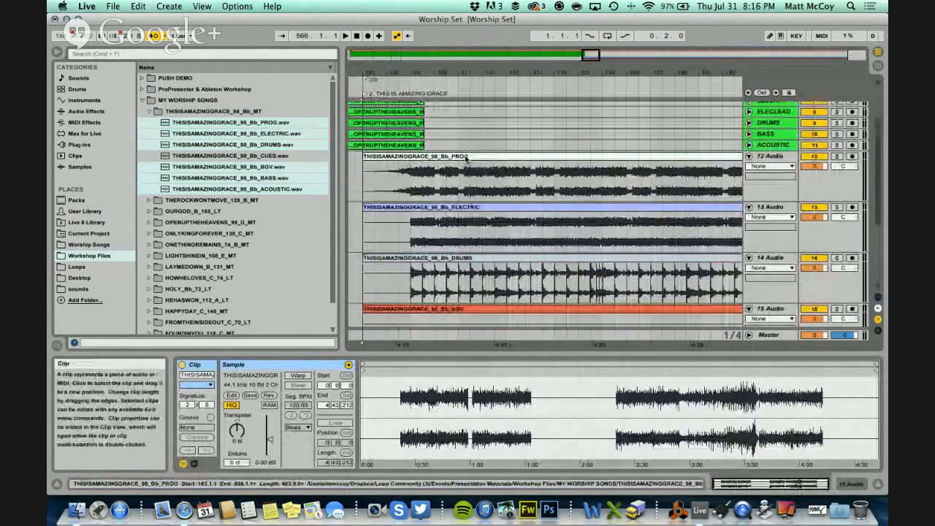
pyautogui.keyDown('shift'); pyautogui.click(467, 158); pyautogui.keyUp('shift')
pyautogui.rightClick(467, 158)
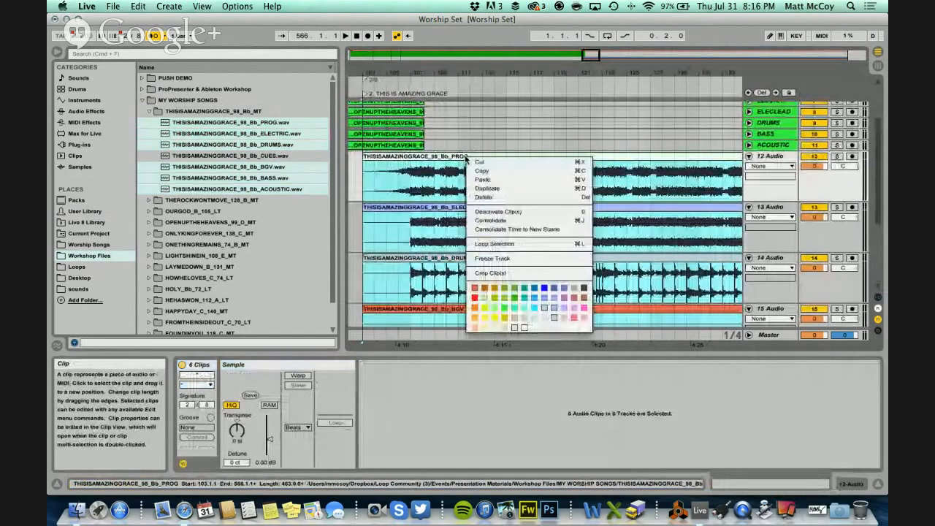
pyautogui.click(574, 308)
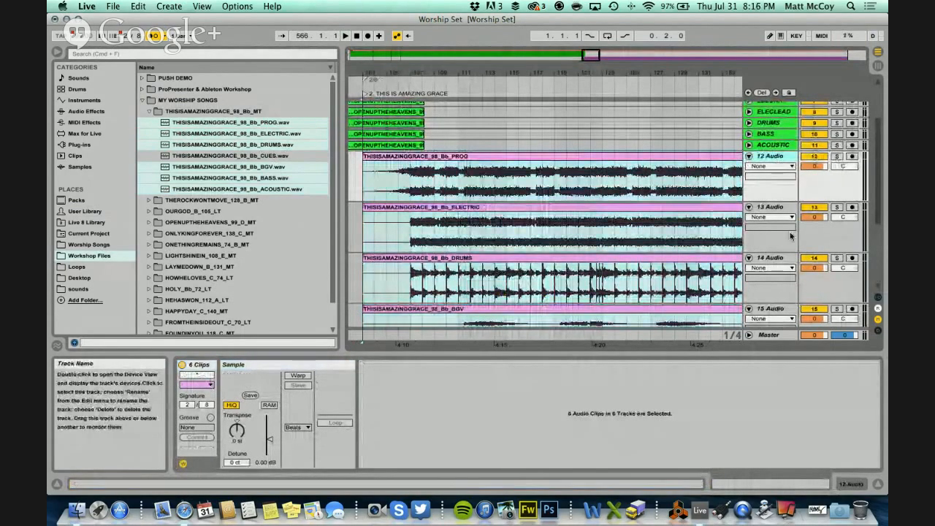
# - Colour the six new audio tracks, 12 to 17, the same light purple as their clips
pyautogui.scroll(-3, 790, 234)
pyautogui.rightClick(776, 283)
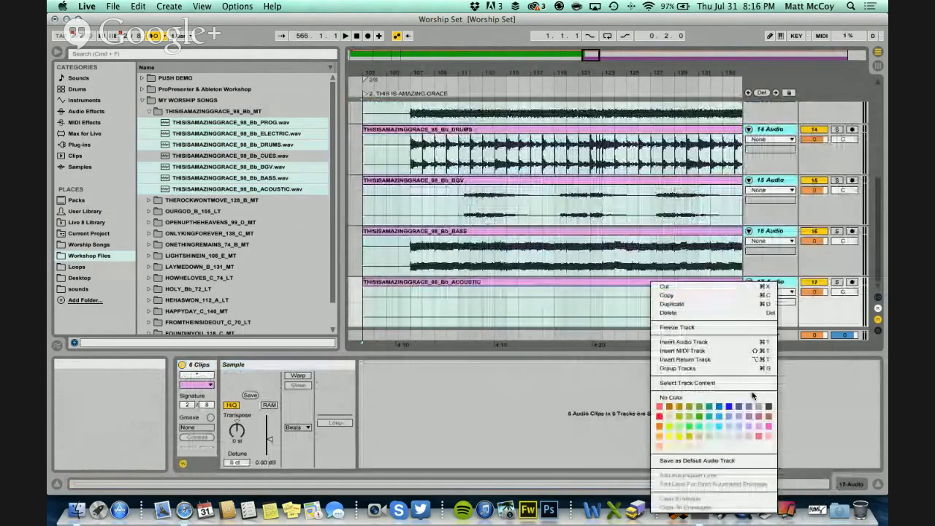
pyautogui.click(758, 426)
pyautogui.click(772, 184)
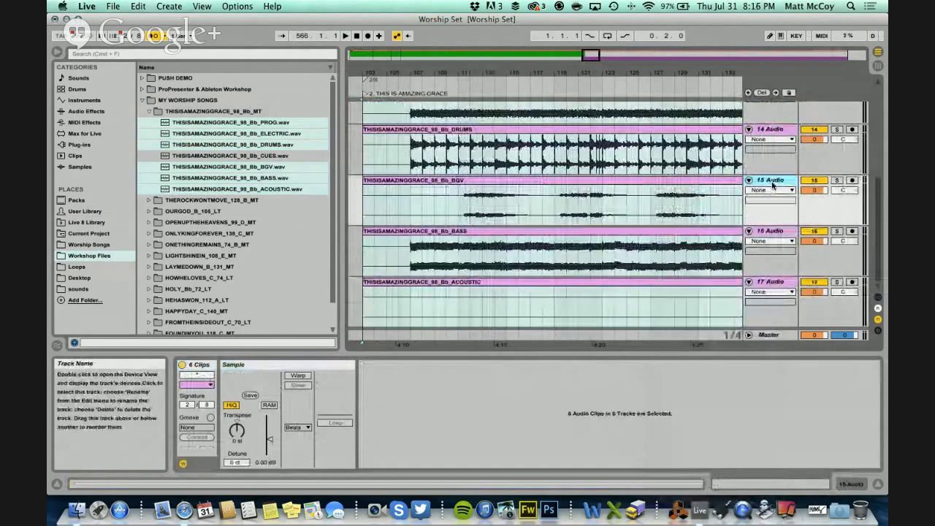
pyautogui.scroll(3, 773, 186)
pyautogui.scroll(3, 773, 186)
pyautogui.click(764, 228)
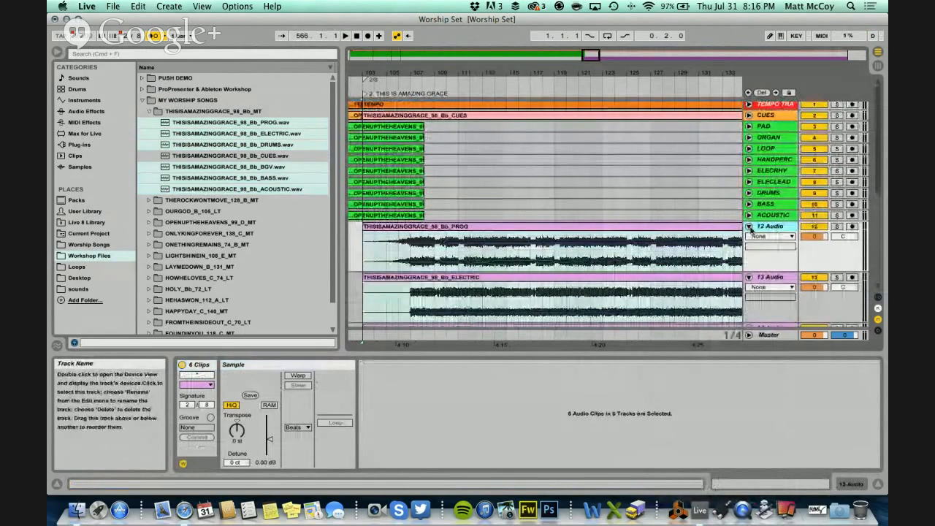
pyautogui.scroll(-3, 771, 244)
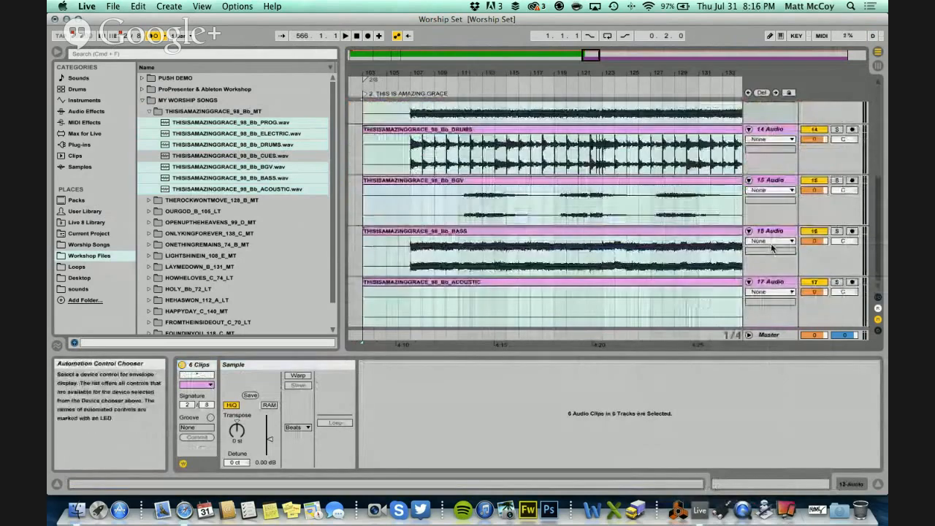
pyautogui.scroll(3, 771, 243)
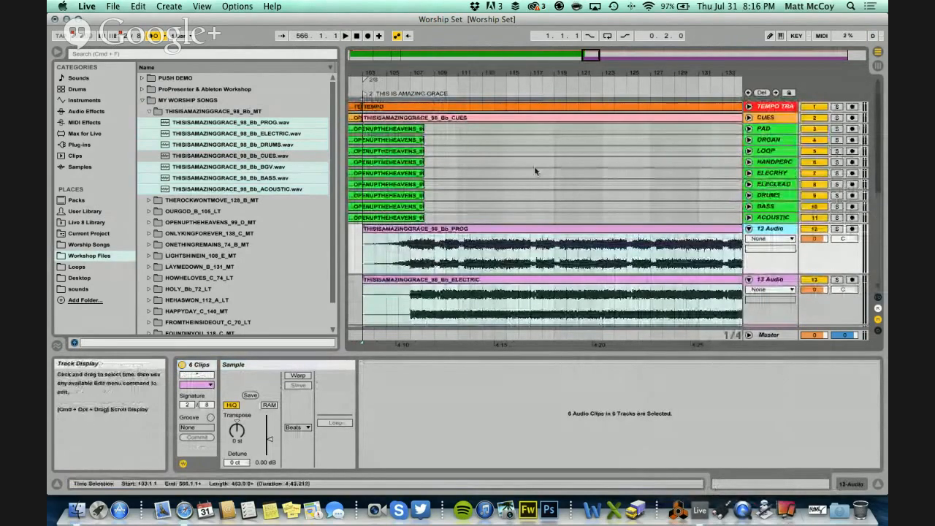
pyautogui.hscroll(-2, 498, 161)
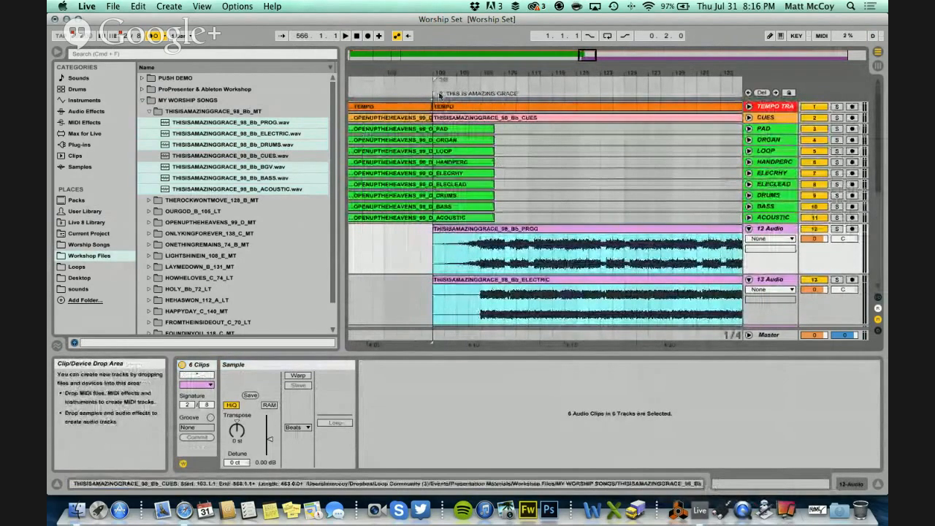
pyautogui.click(384, 82)
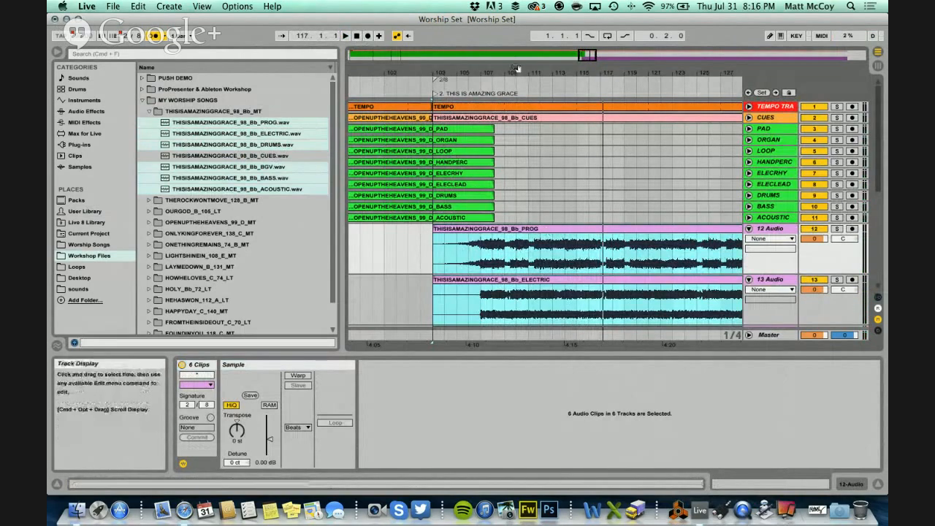
# - Colour the THISISAMAZINGGRACE_98_Bb_CUES clip light purple to match the song's other stems
pyautogui.moveTo(518, 69); pyautogui.dragTo(517, 75)
pyautogui.click(592, 125)
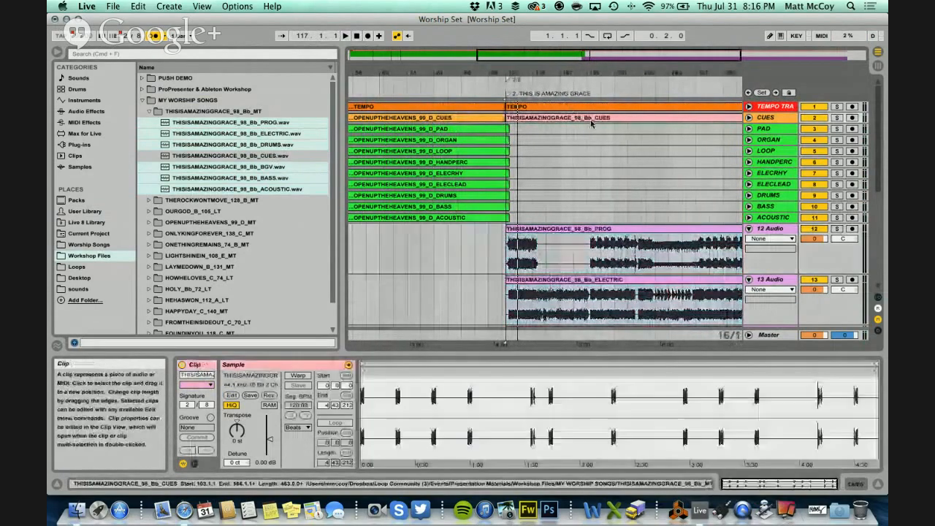
pyautogui.rightClick(592, 124)
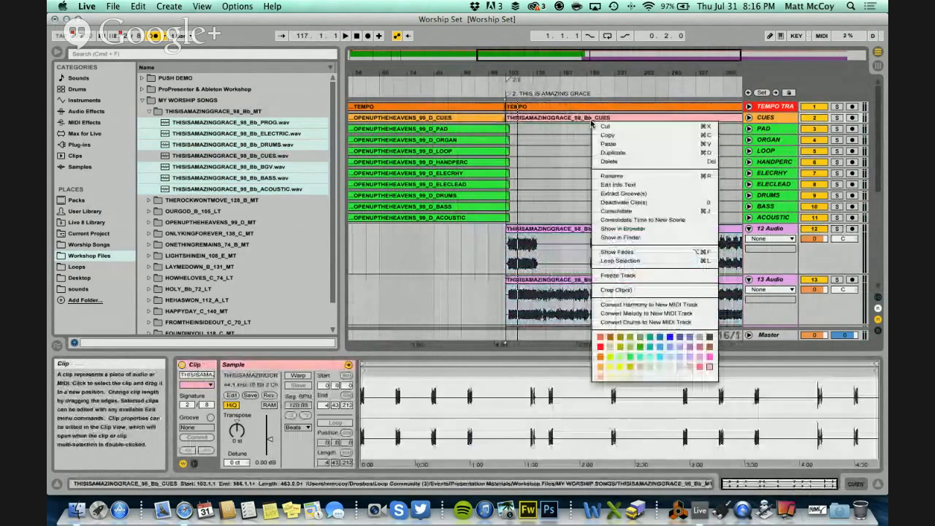
pyautogui.click(701, 359)
pyautogui.click(600, 171)
# - Fold all the unfolded THIS IS AMAZING GRACE stem tracks, 12 to 17, to their minimum height
pyautogui.hscroll(5, 594, 170)
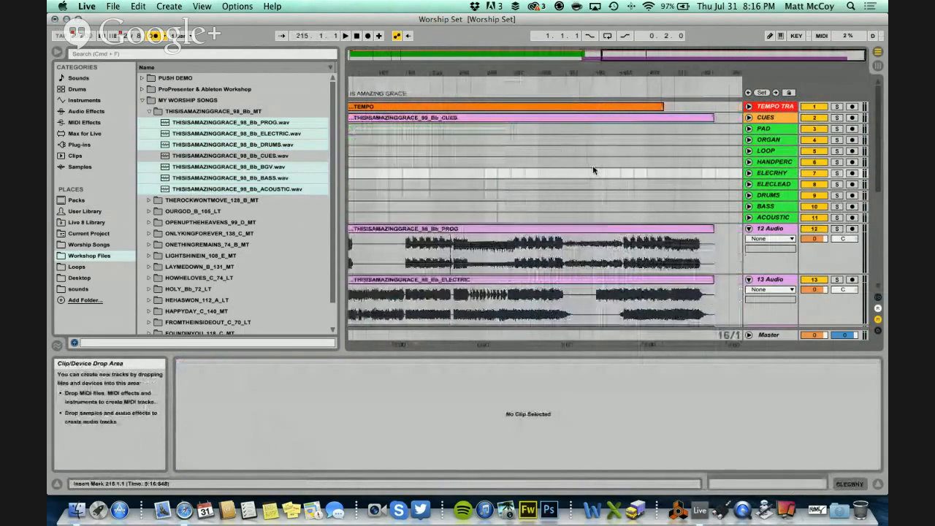
pyautogui.hscroll(-5, 593, 165)
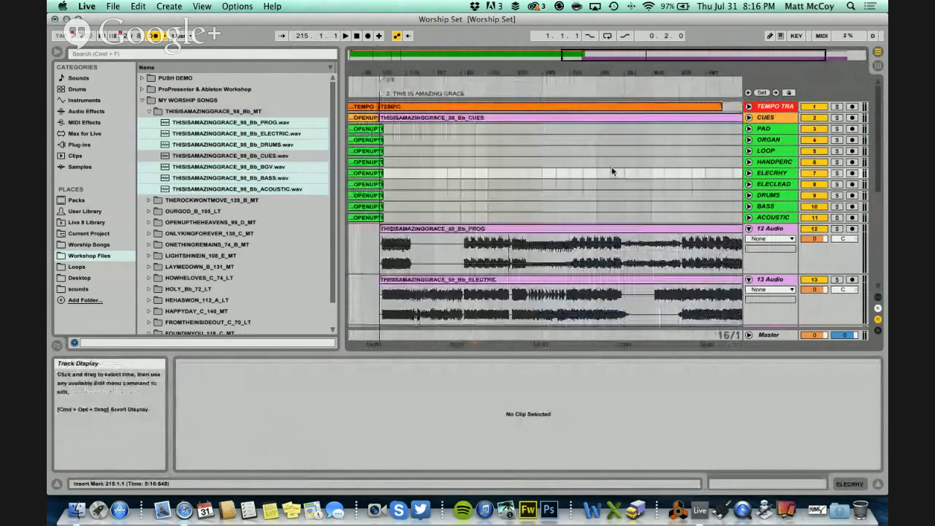
pyautogui.scroll(-5, 615, 168)
pyautogui.click(773, 112)
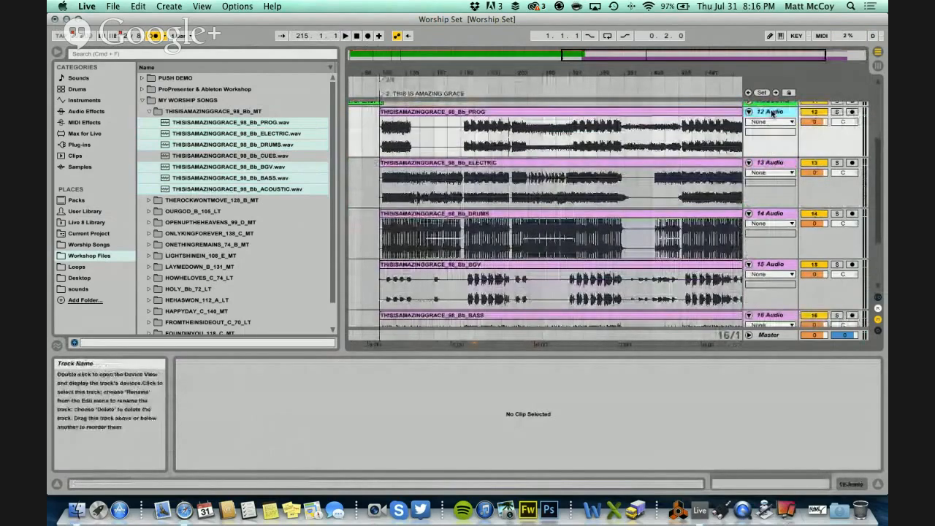
pyautogui.scroll(-3, 768, 176)
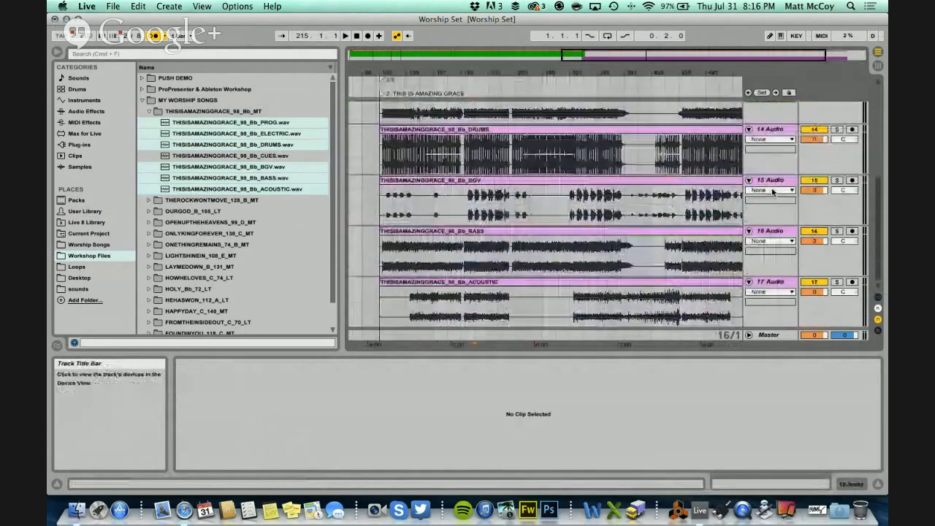
pyautogui.keyDown('alt'); pyautogui.click(749, 232); pyautogui.keyUp('alt')
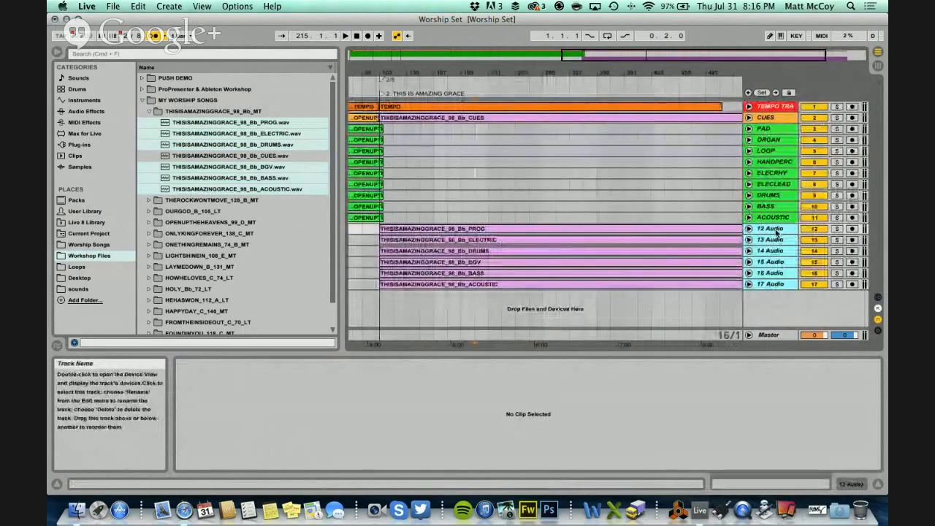
# - Save the Live Set
pyautogui.hscroll(-10, 544, 212)
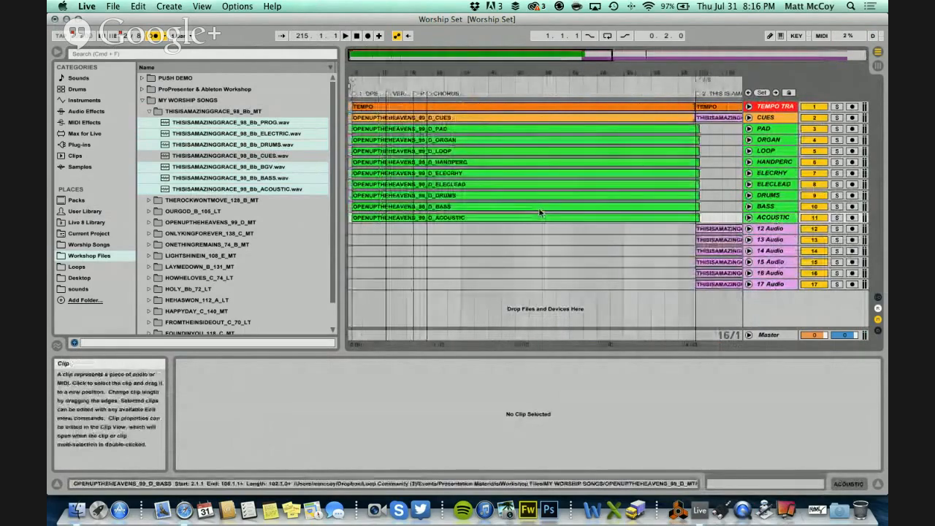
pyautogui.hscroll(8, 541, 213)
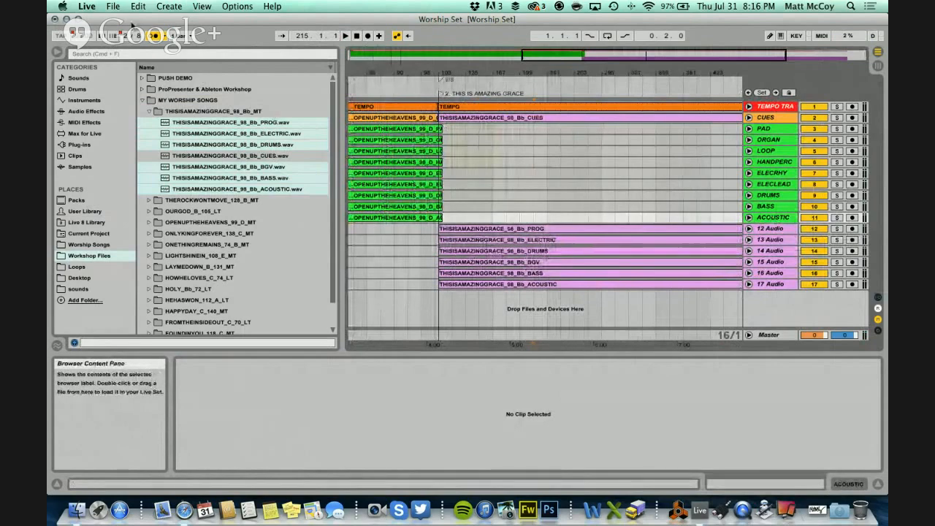
pyautogui.click(114, 6)
pyautogui.click(136, 109)
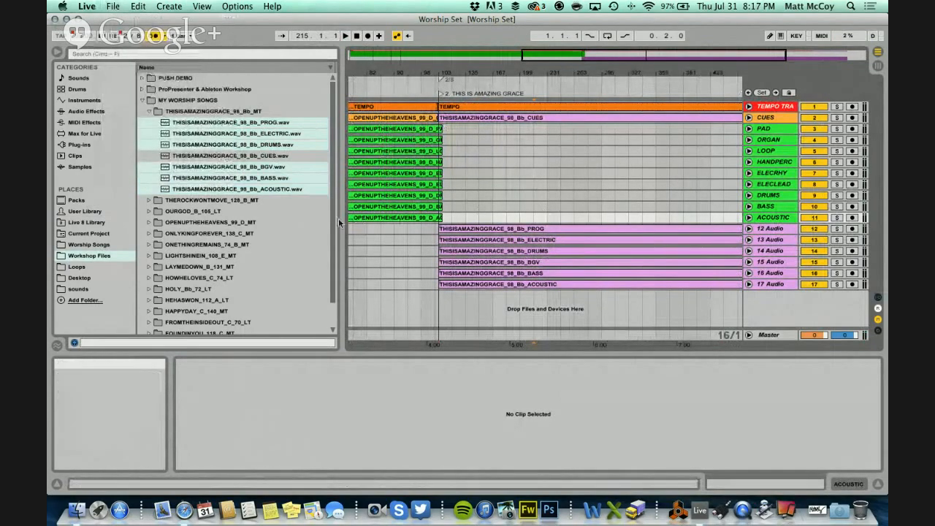
# - Narrow the browser and group the first song's green tracks, from PAD to ACOUSTIC
pyautogui.moveTo(341, 218); pyautogui.dragTo(268, 218)
pyautogui.hscroll(-5, 488, 185)
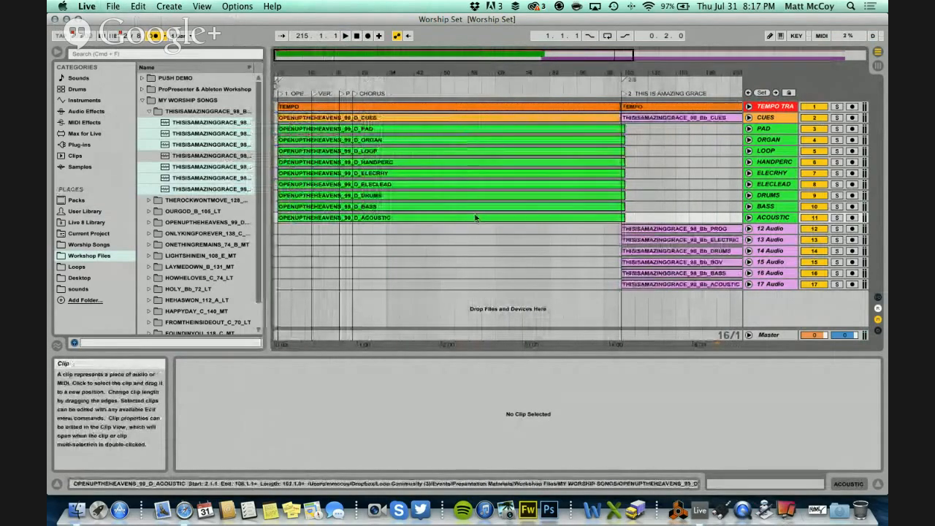
pyautogui.keyDown('shift'); pyautogui.click(765, 130); pyautogui.keyUp('shift')
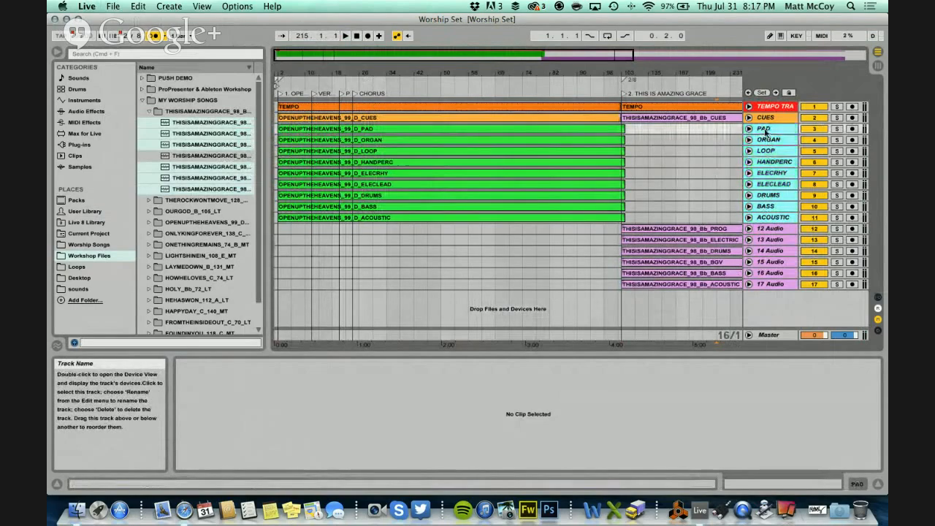
pyautogui.rightClick(766, 131)
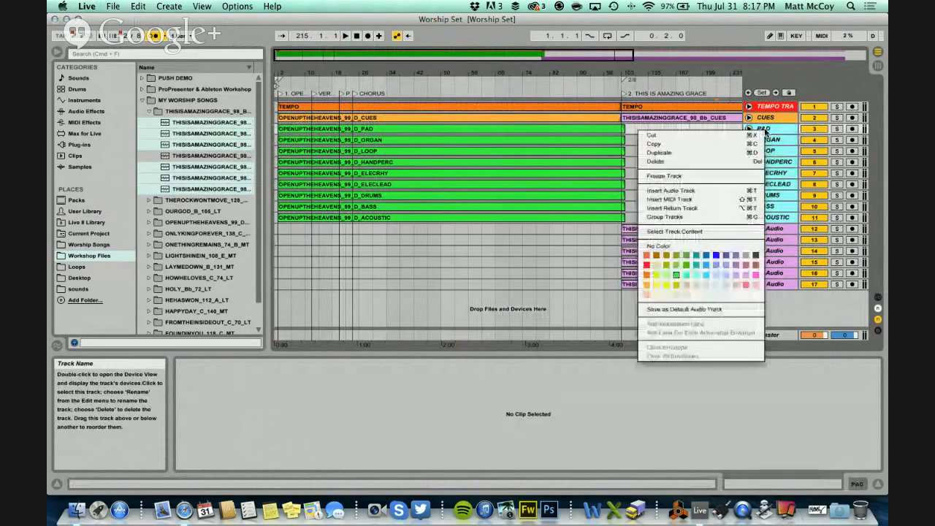
pyautogui.click(665, 217)
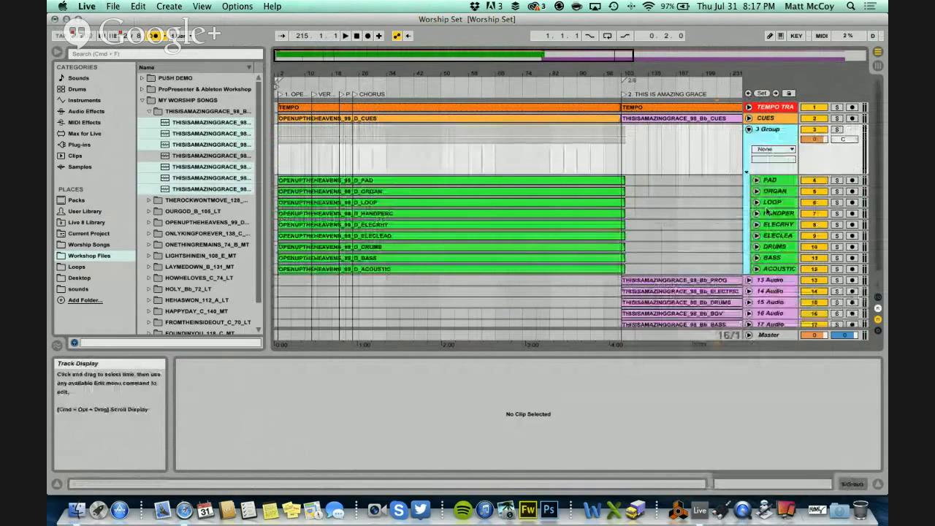
# - Rename the new group track as OPEN UP THE HEAVENS
pyautogui.rightClick(774, 131)
pyautogui.click(702, 179)
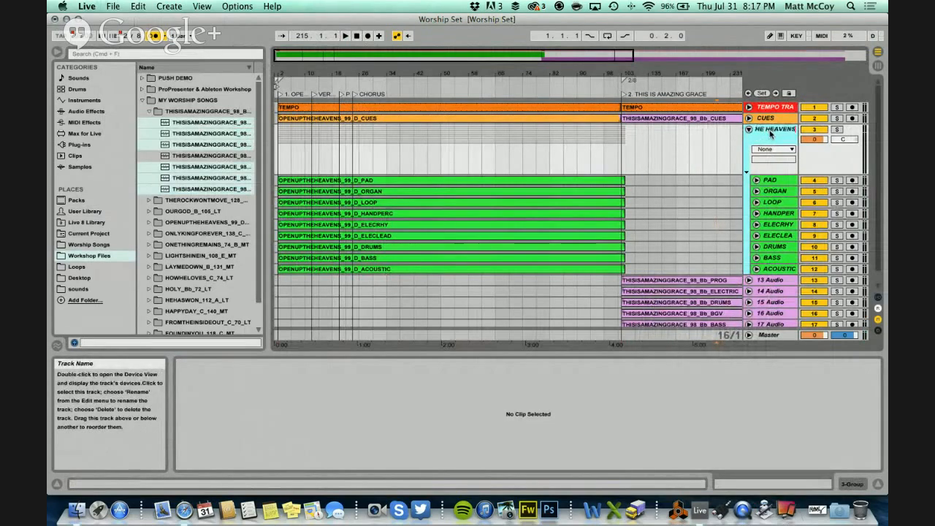
pyautogui.press('Return')
pyautogui.click(713, 132)
# - Fold the OPEN UP THE HEAVENS group and widen the track headers so its full name fits
pyautogui.click(748, 130)
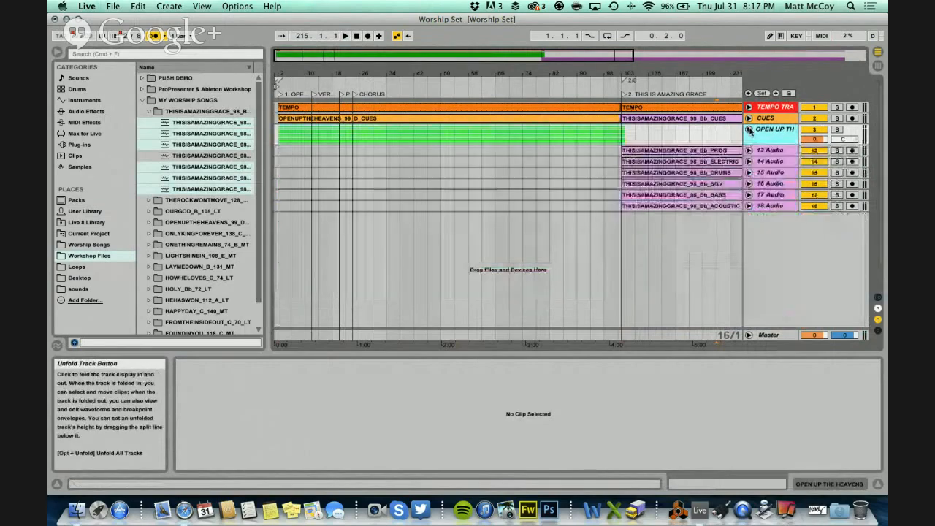
pyautogui.moveTo(744, 135); pyautogui.dragTo(708, 135)
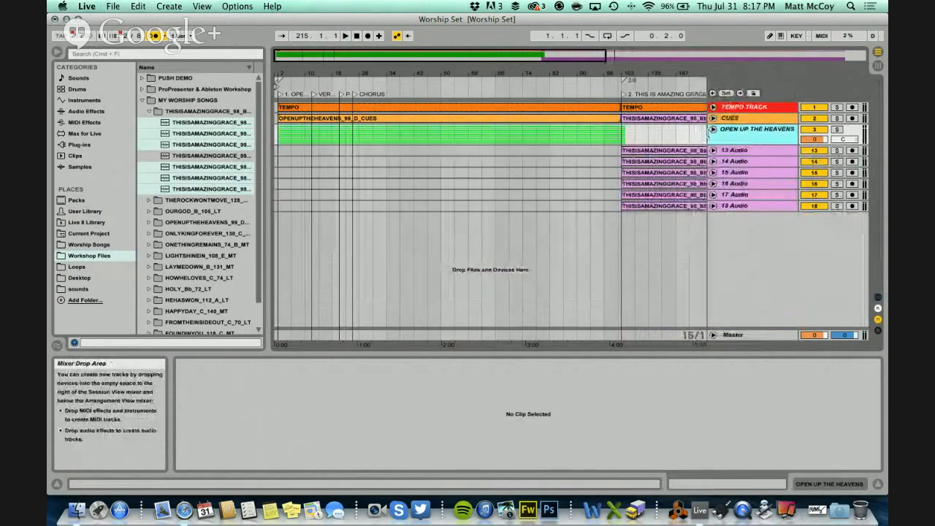
pyautogui.hscroll(5, 564, 170)
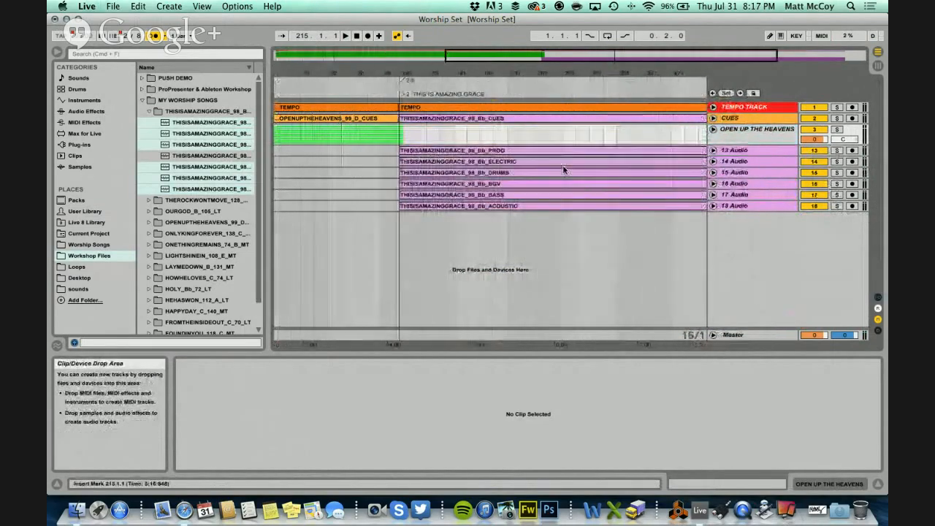
# - Group the six purple THISISAMAZINGGRACE stem tracks, from PROG to ACOUSTIC
pyautogui.click(747, 152)
pyautogui.click(746, 204)
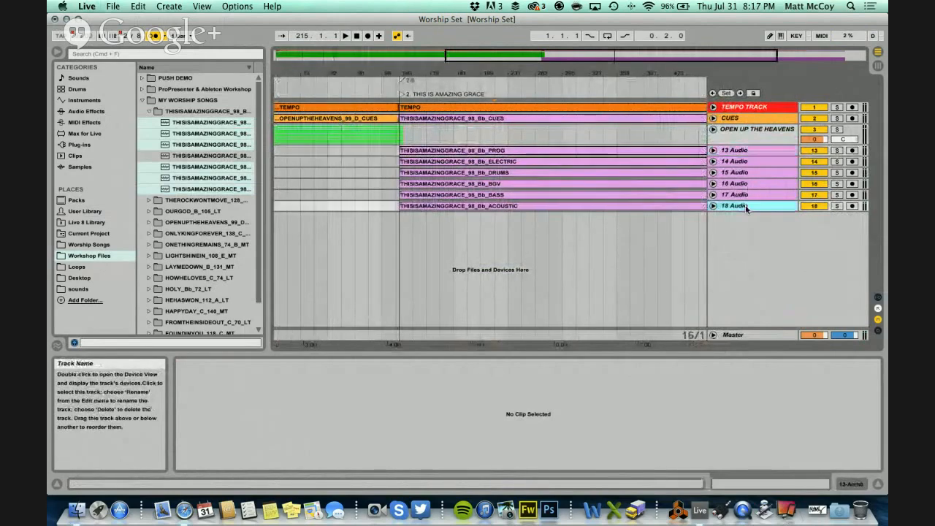
pyautogui.keyDown('shift'); pyautogui.click(742, 150); pyautogui.keyUp('shift')
pyautogui.rightClick(744, 152)
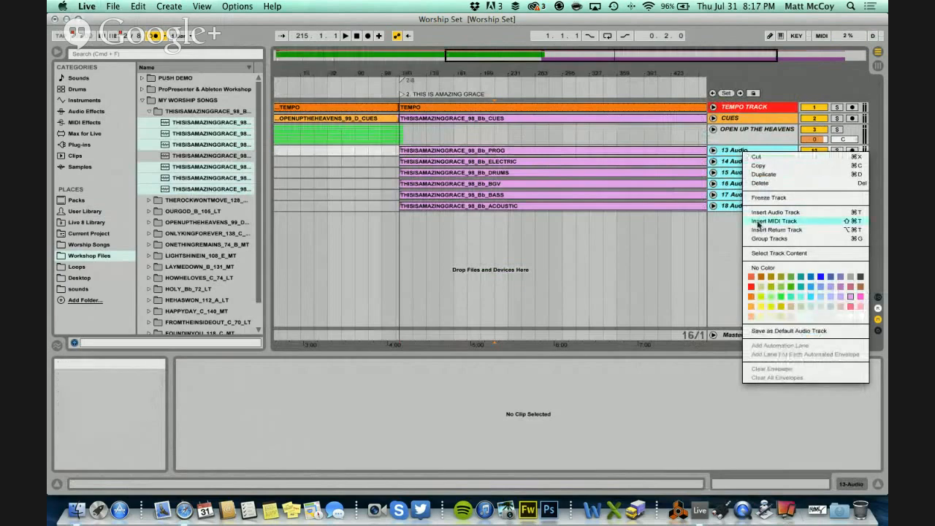
pyautogui.click(767, 238)
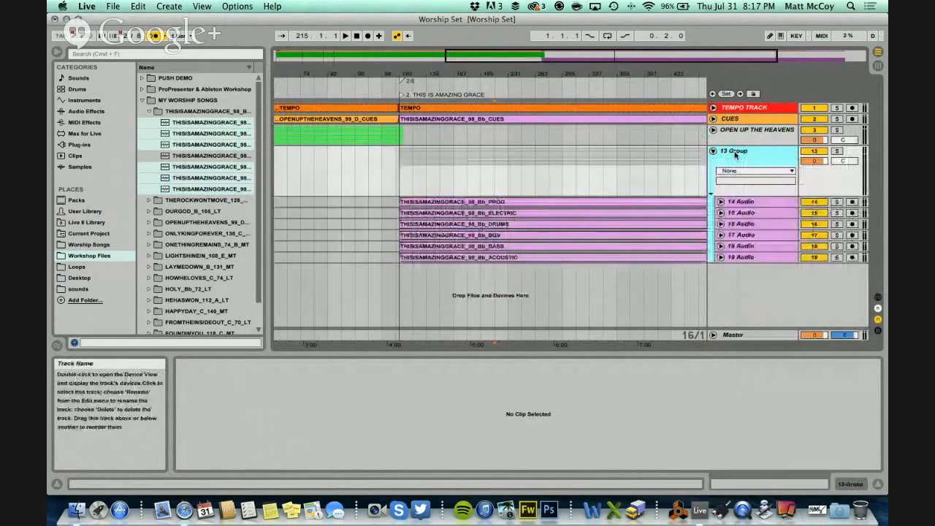
# - Rename the new group track as THIS IS AMAZING GRACE and fold it
pyautogui.write('THIS IS A')
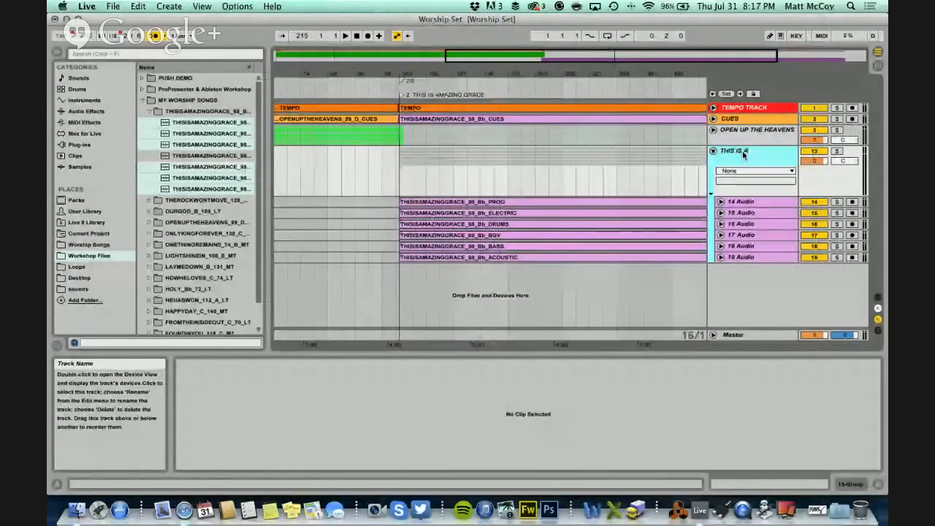
pyautogui.write('MAZING GRACE')
pyautogui.press('Return')
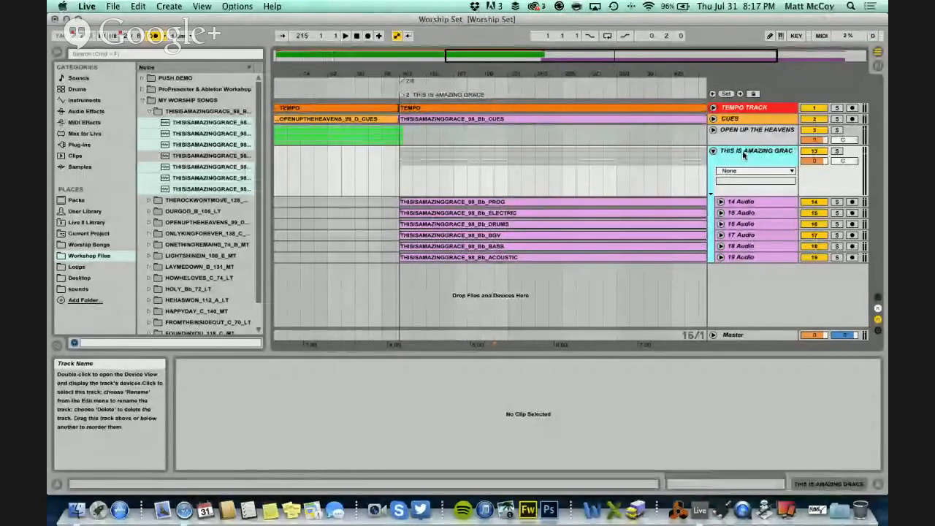
pyautogui.click(713, 152)
# - Colour the THIS IS AMAZING GRACE group light purple and the OPEN UP THE HEAVENS group green to match their clips
pyautogui.rightClick(730, 151)
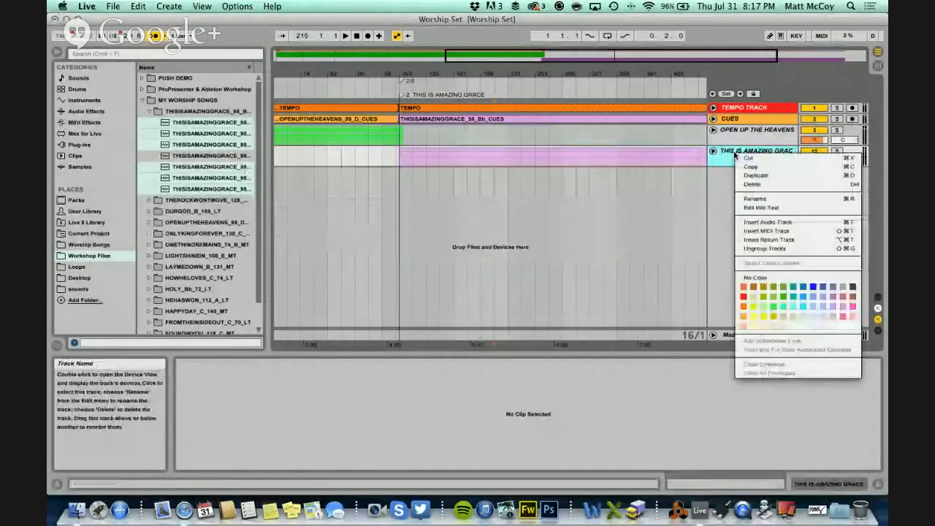
pyautogui.click(842, 308)
pyautogui.click(755, 130)
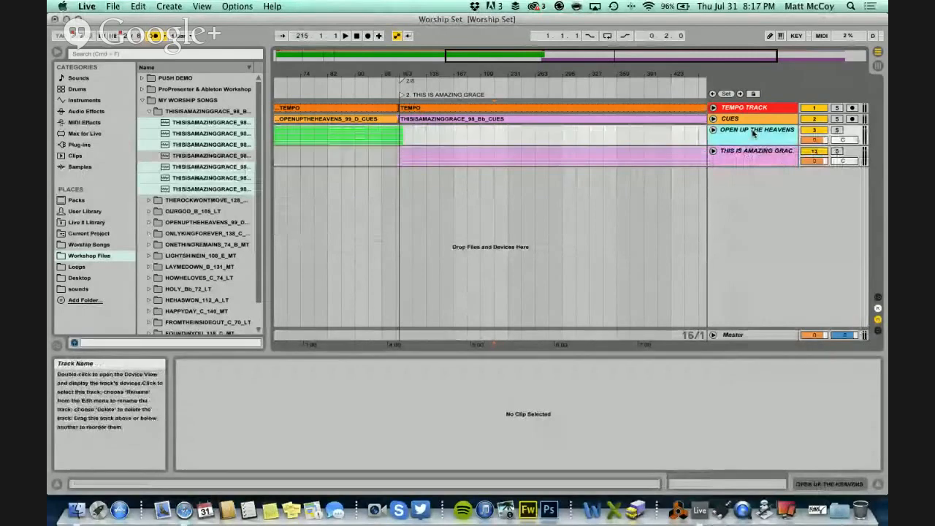
pyautogui.rightClick(756, 131)
pyautogui.click(794, 285)
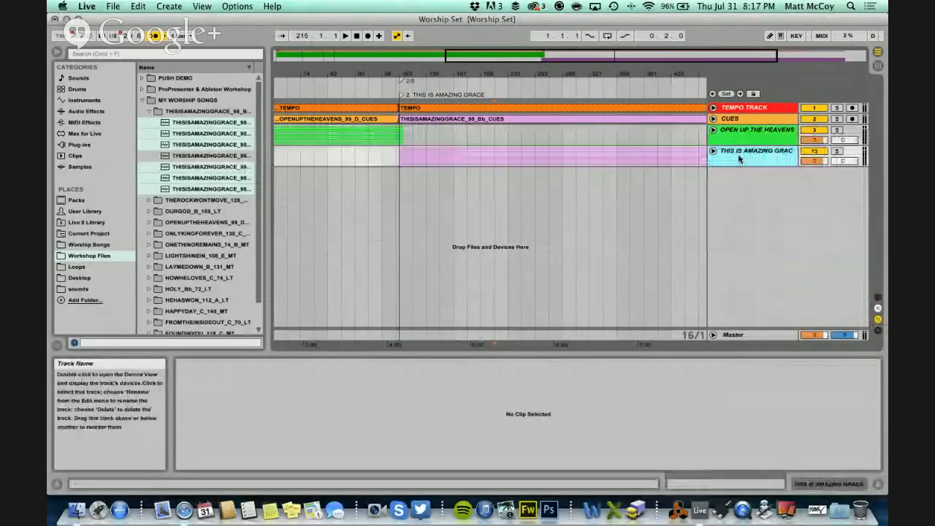
# - Extend the second song's TEMPO clip to bar 563, near the end of the CUES clip
pyautogui.hscroll(-5, 574, 209)
pyautogui.hscroll(8, 575, 209)
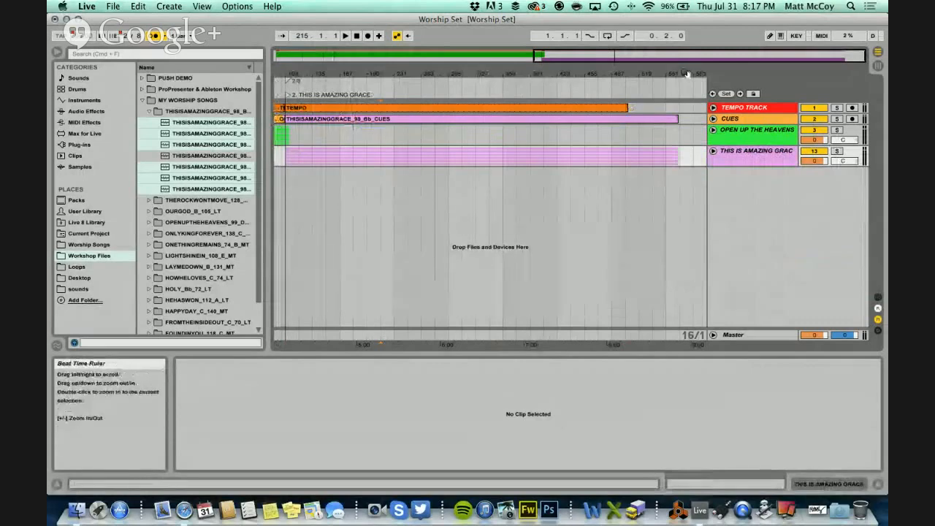
pyautogui.moveTo(687, 74); pyautogui.dragTo(654, 78)
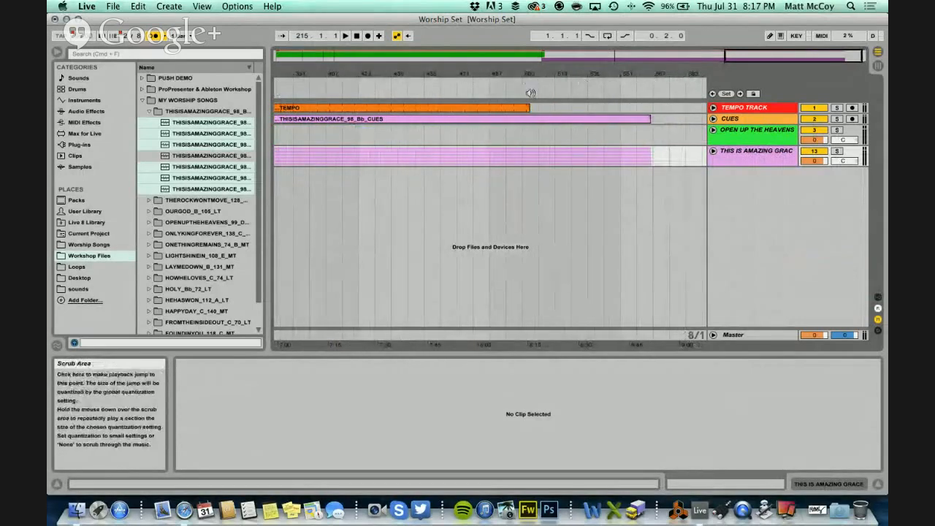
pyautogui.moveTo(529, 108); pyautogui.dragTo(645, 107)
# - Unfold the THIS IS AMAZING GRACE group and play the song's ending
pyautogui.click(713, 152)
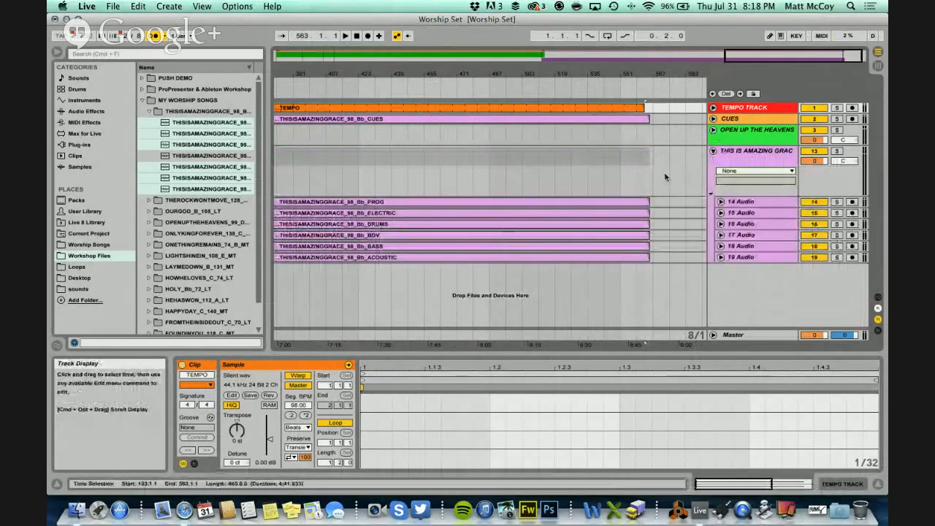
pyautogui.click(577, 89)
pyautogui.moveTo(643, 71); pyautogui.dragTo(572, 79)
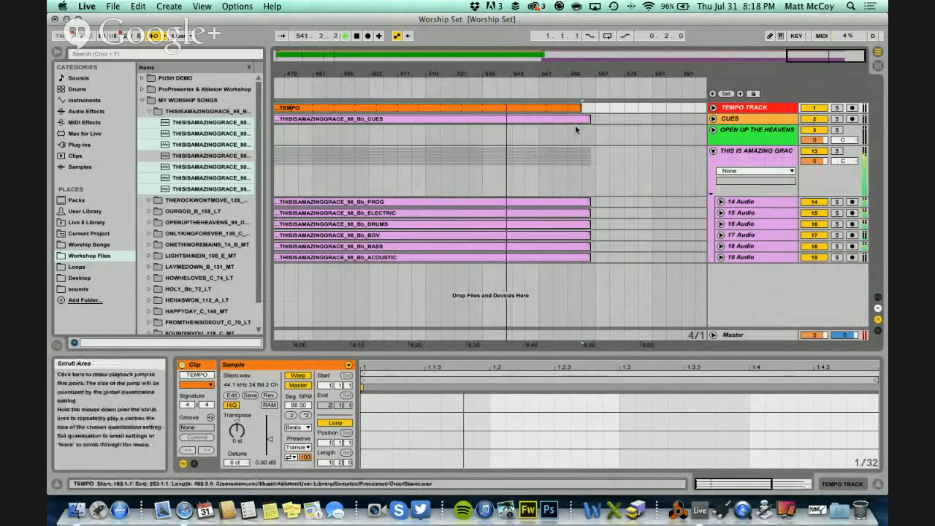
# - Unfold all six stem tracks in the THIS IS AMAZING GRACE group to show their waveforms
pyautogui.click(730, 205)
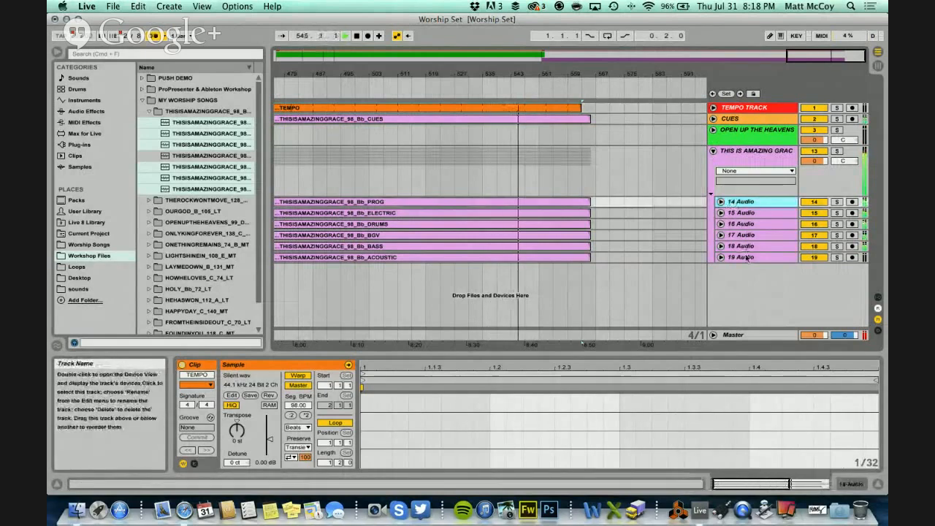
pyautogui.keyDown('shift'); pyautogui.click(737, 258); pyautogui.keyUp('shift')
pyautogui.click(721, 247)
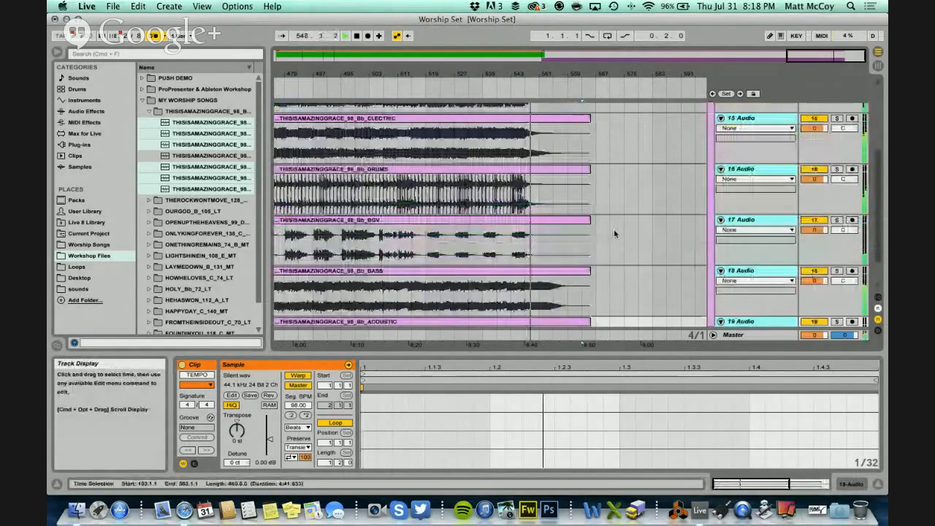
pyautogui.click(615, 233)
pyautogui.scroll(5, 606, 226)
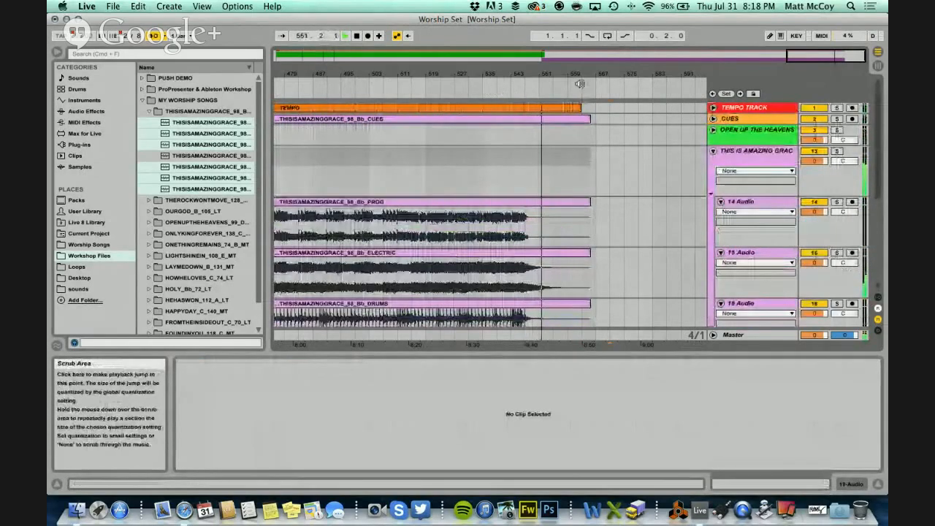
# - Stop playback and add a locator at bar 555, where the second song's stems have faded out
pyautogui.moveTo(567, 72); pyautogui.dragTo(565, 73)
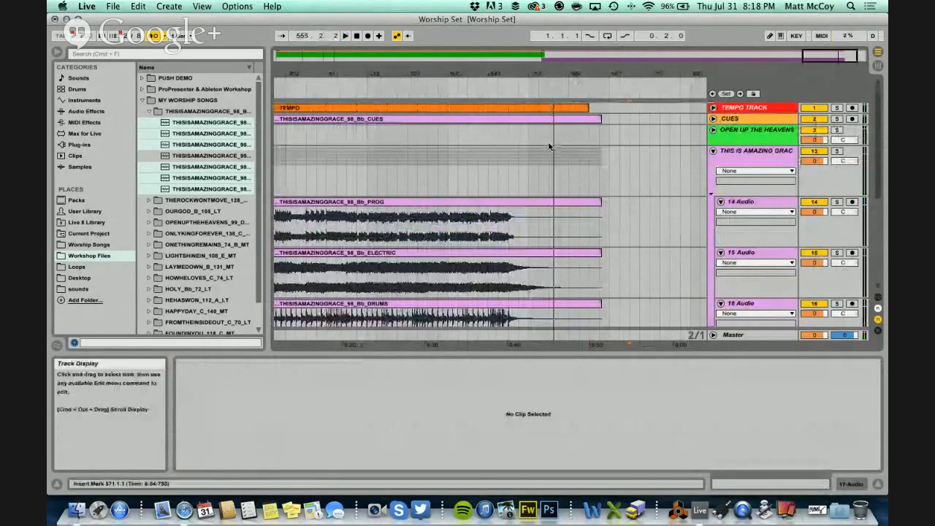
pyautogui.click(549, 141)
pyautogui.moveTo(550, 76); pyautogui.dragTo(553, 72)
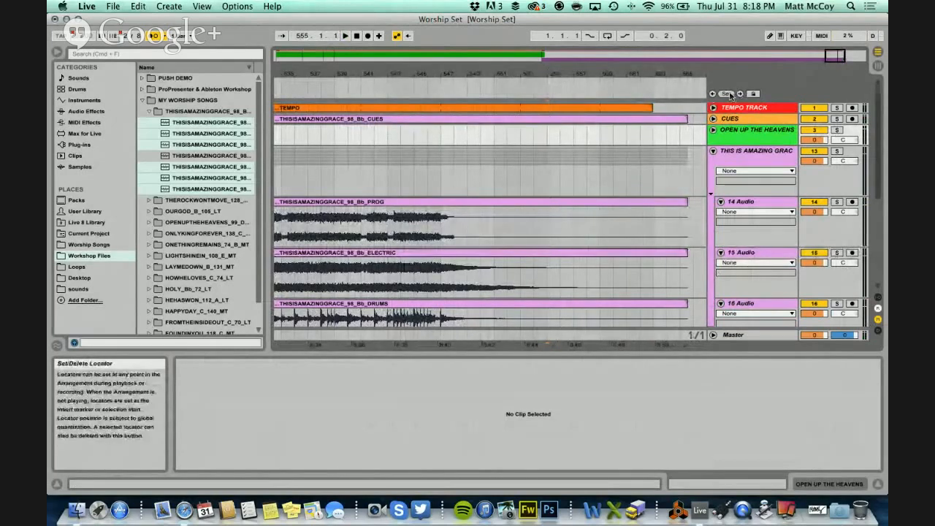
pyautogui.click(730, 93)
# - Rename the bar 555 locator as 3. THE ROCK WONT MOVE and collapse the THISISAMAZINGGRACE folder in the browser
pyautogui.rightClick(551, 96)
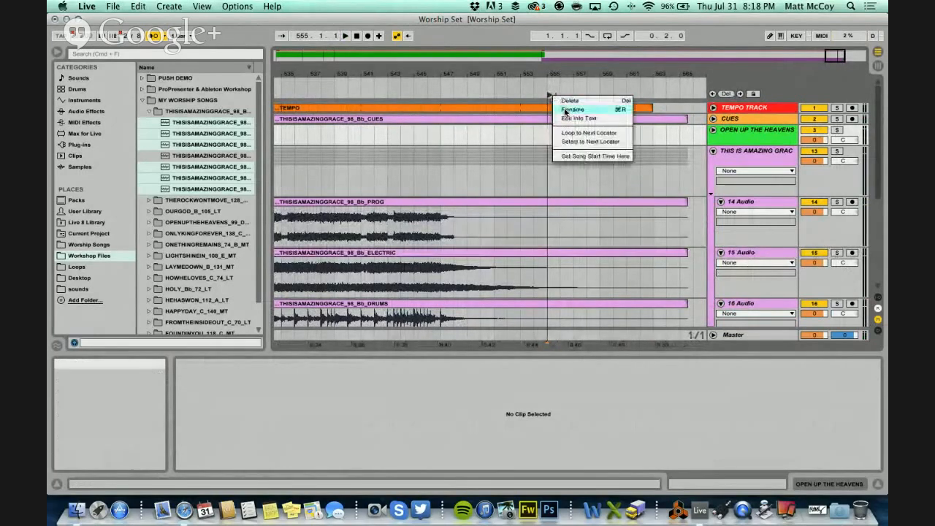
pyautogui.click(565, 109)
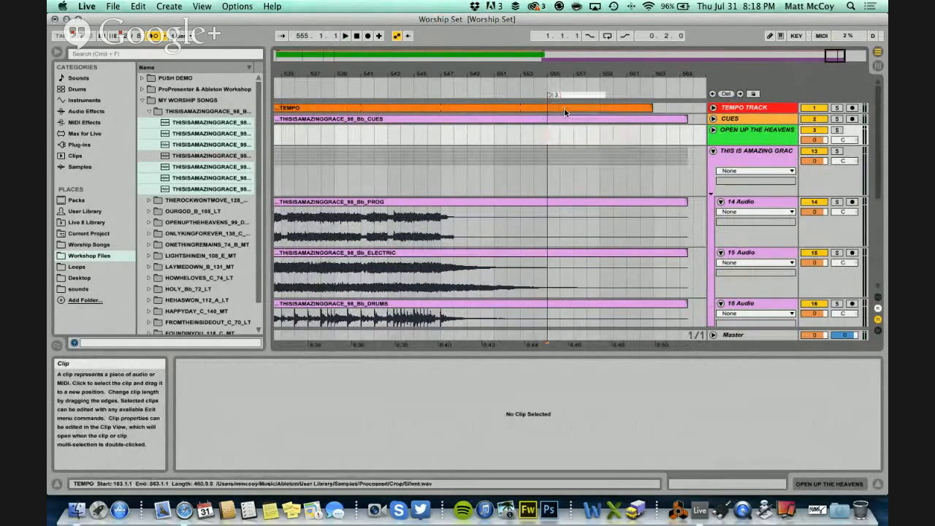
pyautogui.click(150, 112)
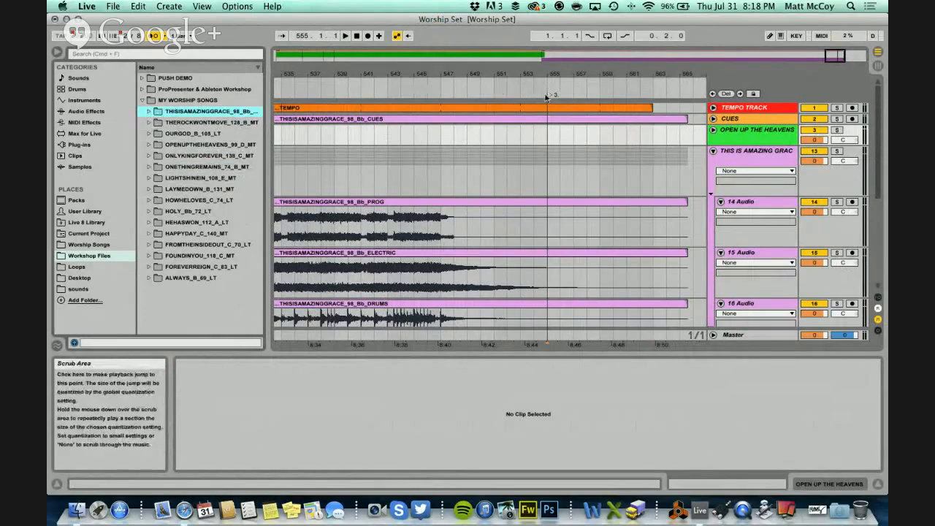
pyautogui.rightClick(551, 95)
pyautogui.click(564, 111)
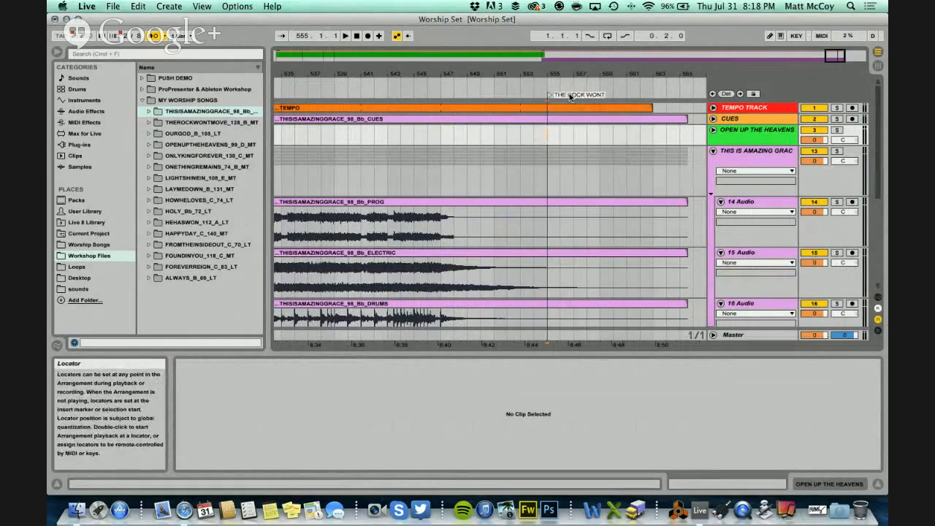
pyautogui.write('E')
pyautogui.press('Return')
pyautogui.hscroll(3, 551, 150)
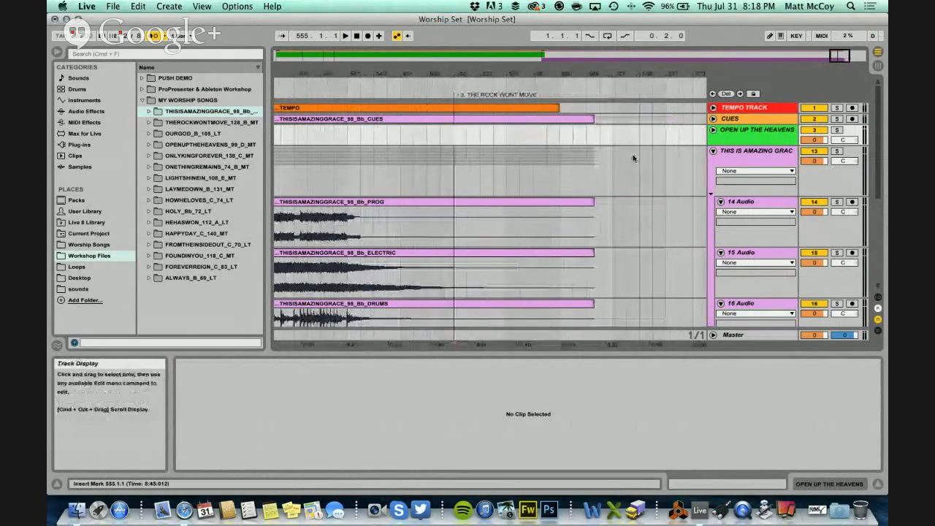
pyautogui.click(537, 180)
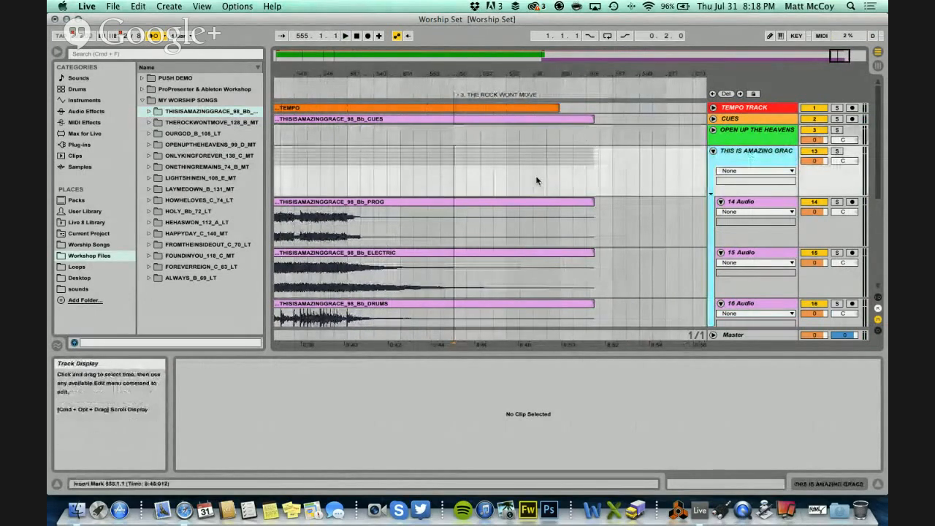
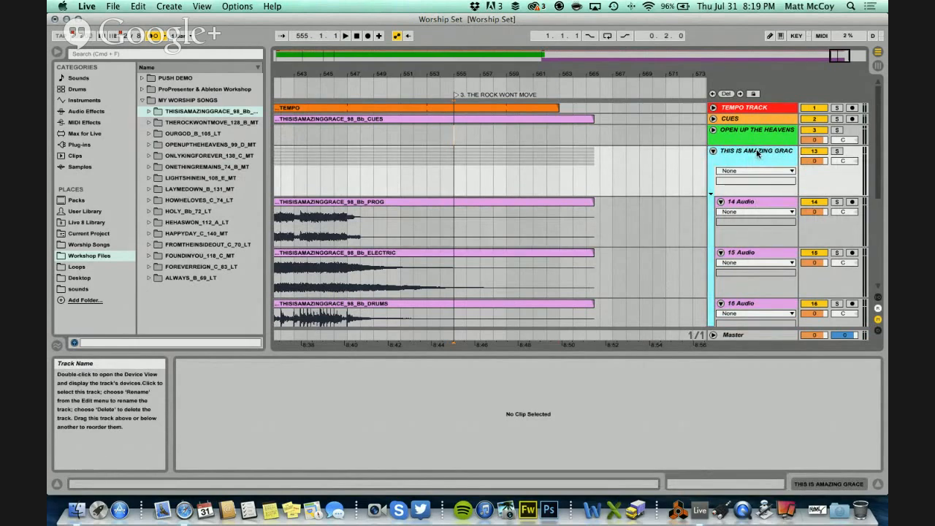
# - Fold the THIS IS AMAZING GRACE group track so its audio tracks are hidden
pyautogui.click(714, 151)
pyautogui.click(662, 154)
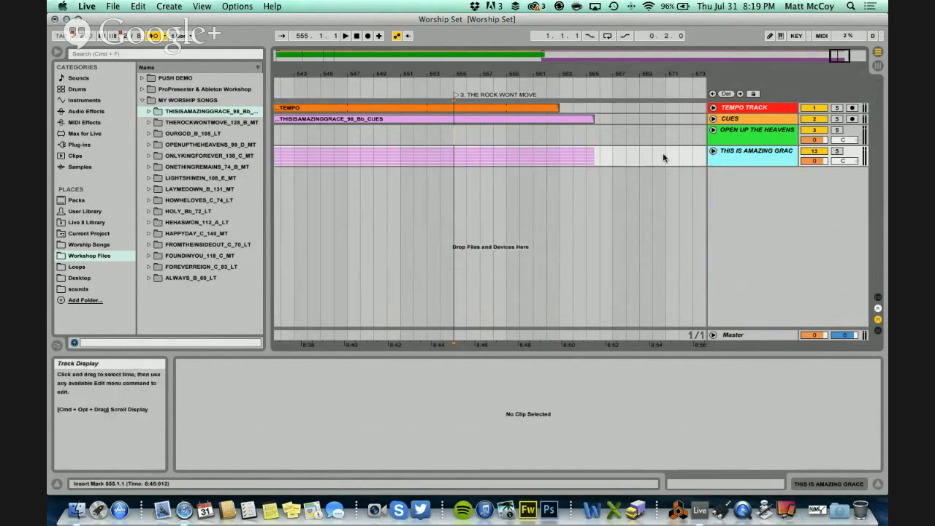
pyautogui.press('Up')
pyautogui.moveTo(491, 76); pyautogui.dragTo(491, 74)
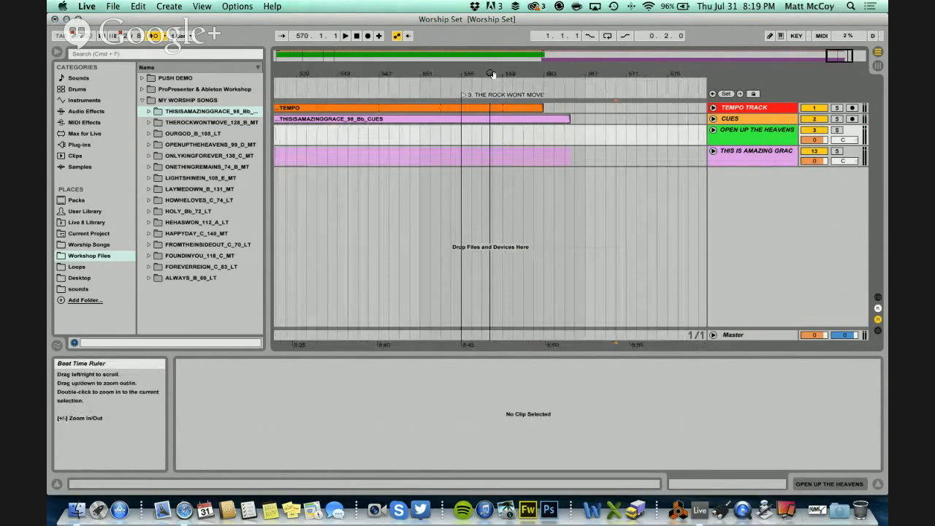
# - Place ROCKWONTMOVE_NOREPRISE_128_B_CUES.wav on the unfolded CUES track at bar 555 and trim the TEMPO clip to end there
pyautogui.click(713, 119)
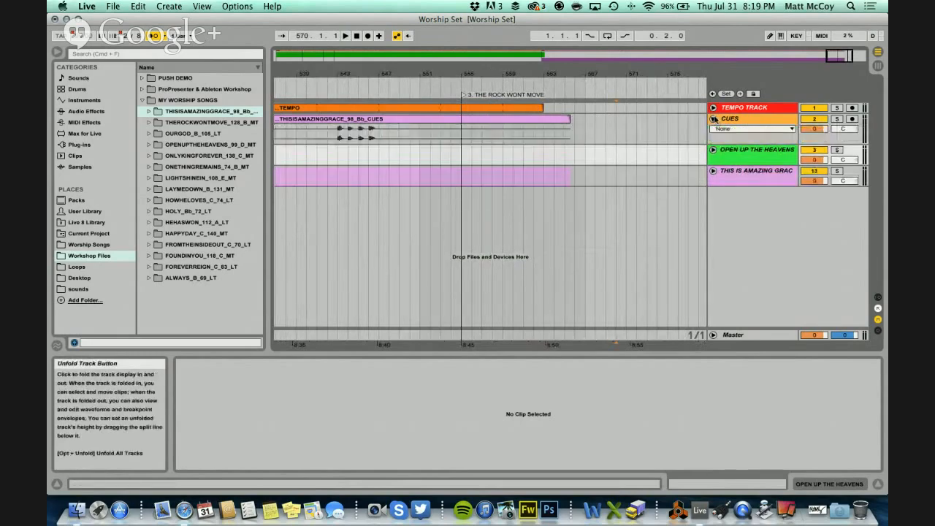
pyautogui.click(162, 122)
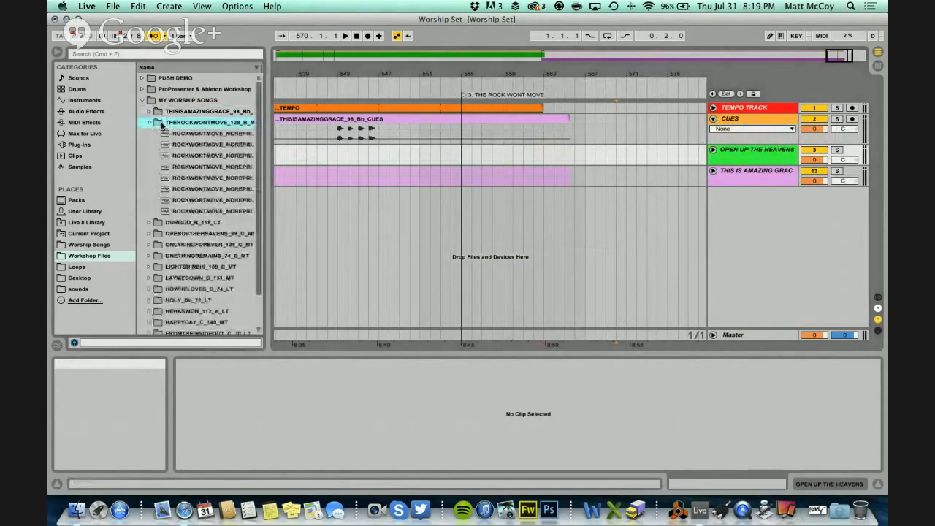
pyautogui.moveTo(267, 190); pyautogui.dragTo(335, 190)
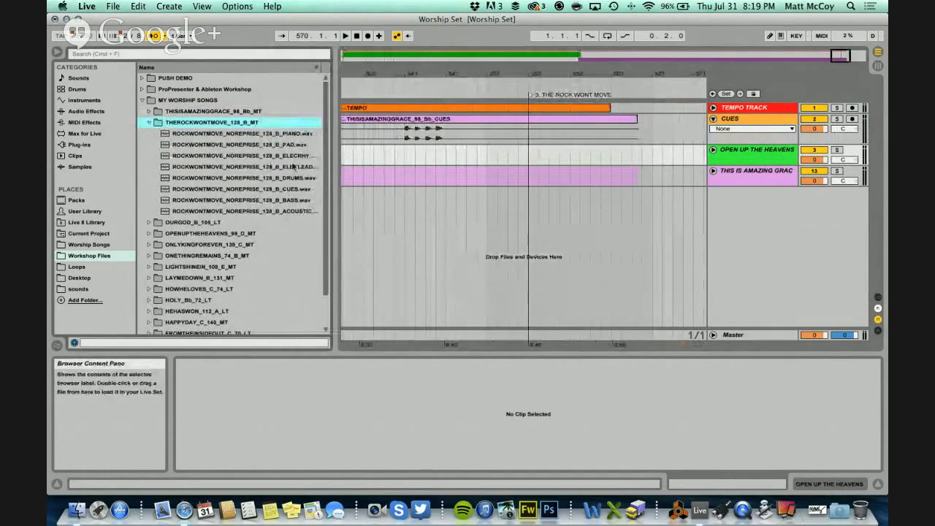
pyautogui.moveTo(292, 189); pyautogui.dragTo(533, 134)
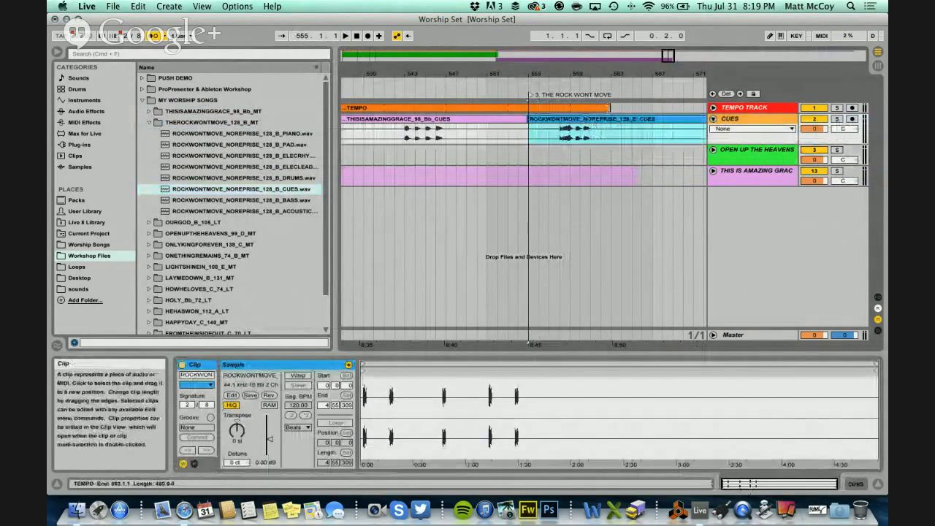
pyautogui.moveTo(609, 107); pyautogui.dragTo(528, 107)
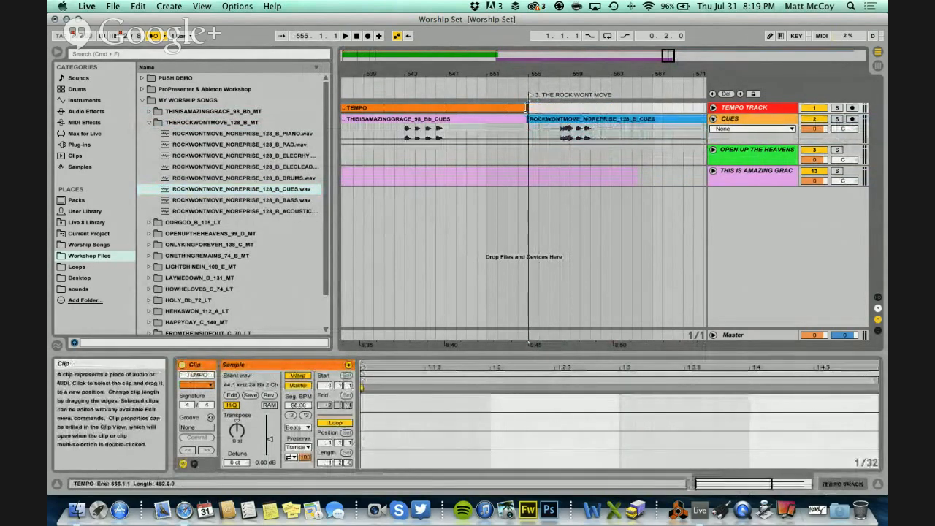
# - Add the seven ROCKWONTMOVE stems other than CUES to new audio tracks, all starting at bar 555
pyautogui.click(534, 218)
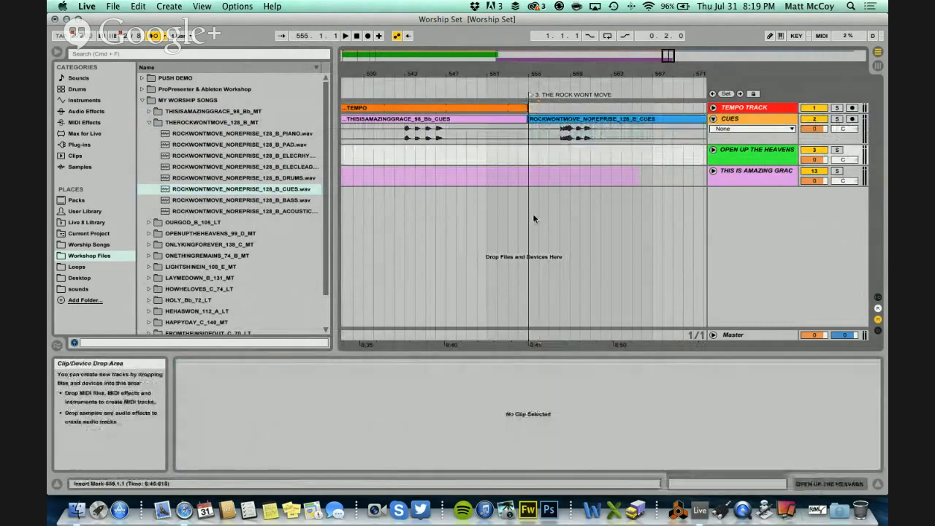
pyautogui.click(285, 211)
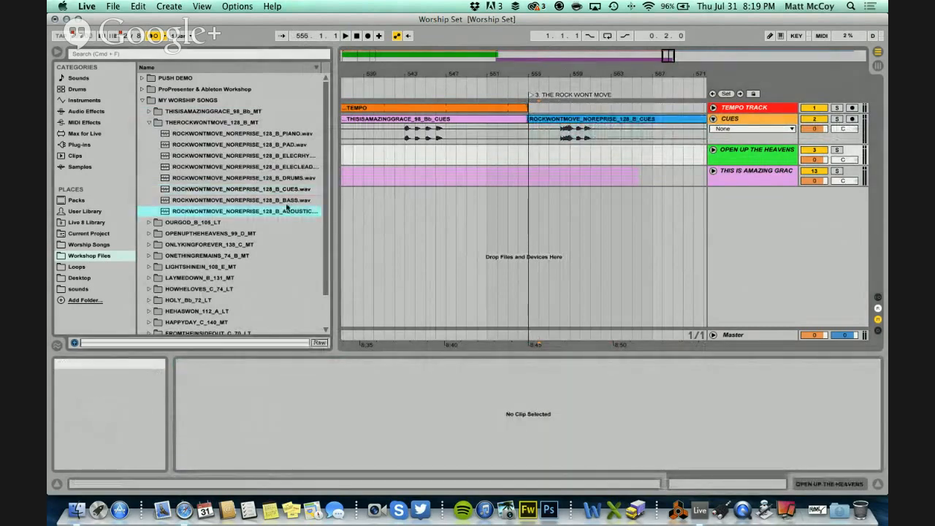
pyautogui.keyDown('shift'); pyautogui.click(287, 135); pyautogui.keyUp('shift')
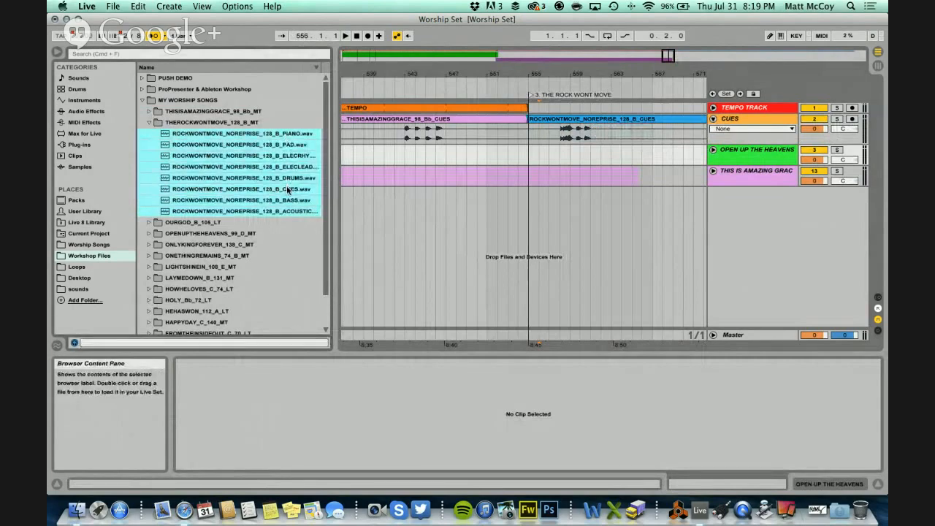
pyautogui.keyDown('super'); pyautogui.click(286, 187); pyautogui.keyUp('super')
pyautogui.moveTo(240, 157)
pyautogui.mouseDown()
pyautogui.moveTo(494, 202)
pyautogui.moveTo(531, 222)
pyautogui.mouseUp()
pyautogui.press('super')
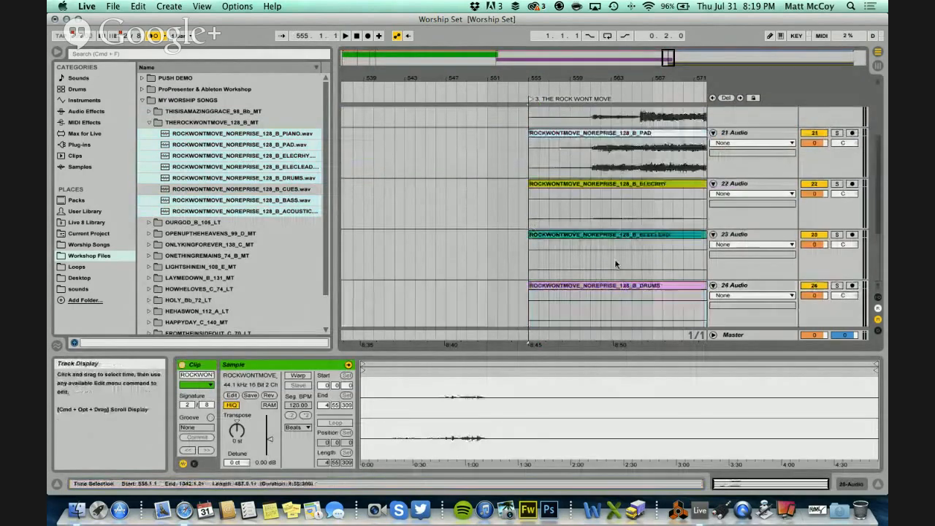
# - Colour the seven new ROCKWONTMOVE stem clips and their audio tracks yellow
pyautogui.scroll(2, 616, 265)
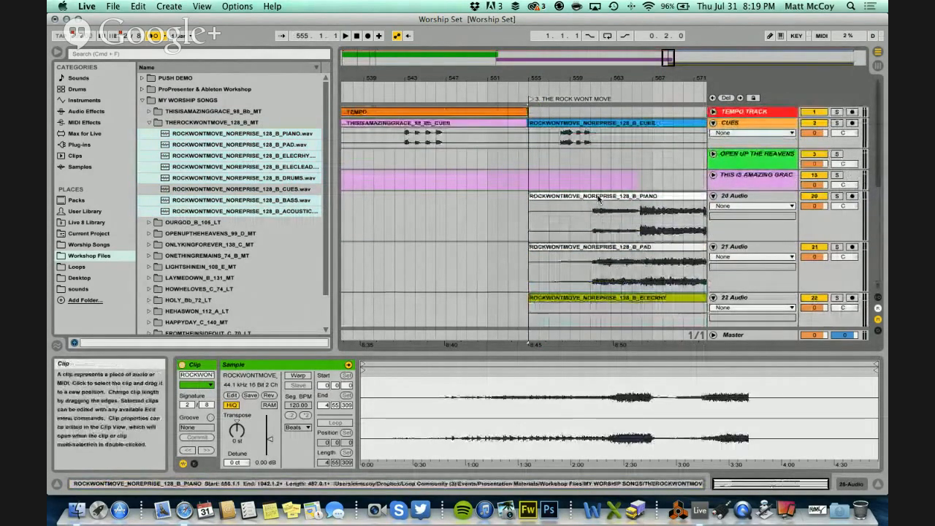
pyautogui.rightClick(598, 198)
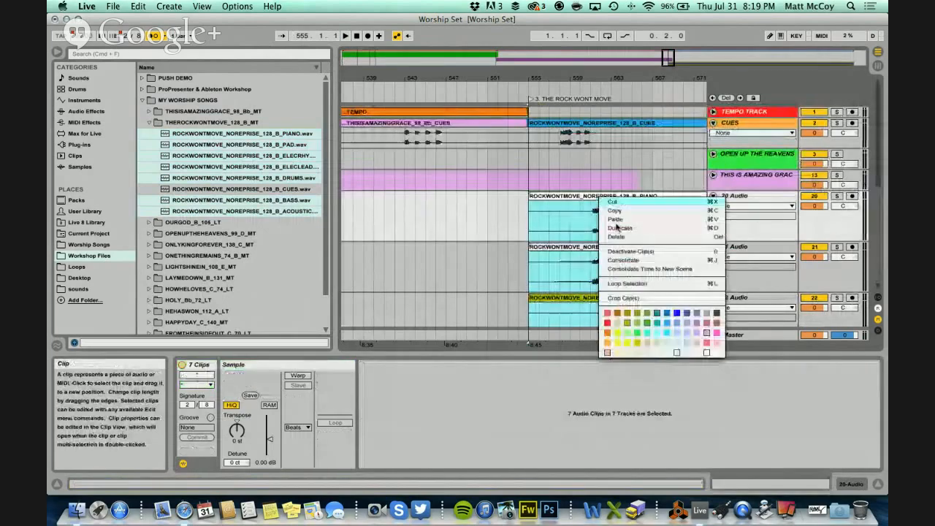
pyautogui.click(626, 344)
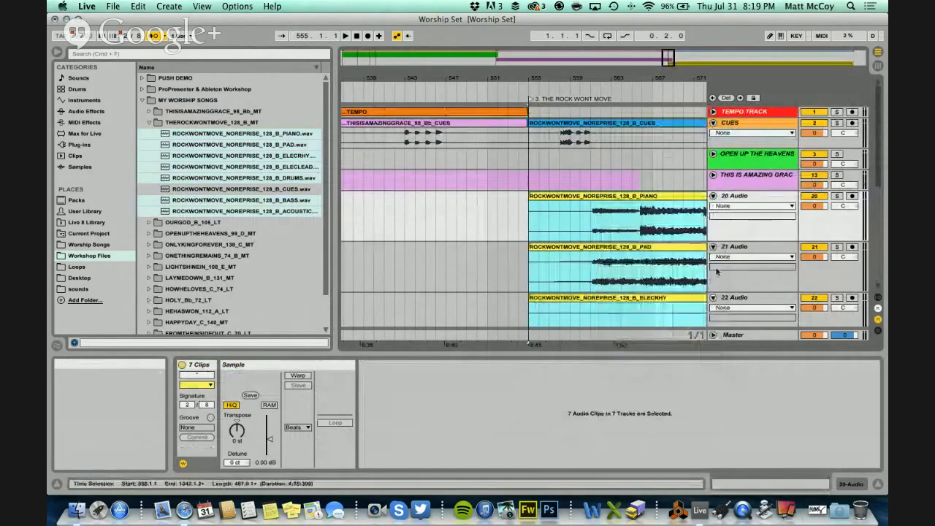
pyautogui.scroll(-5, 735, 201)
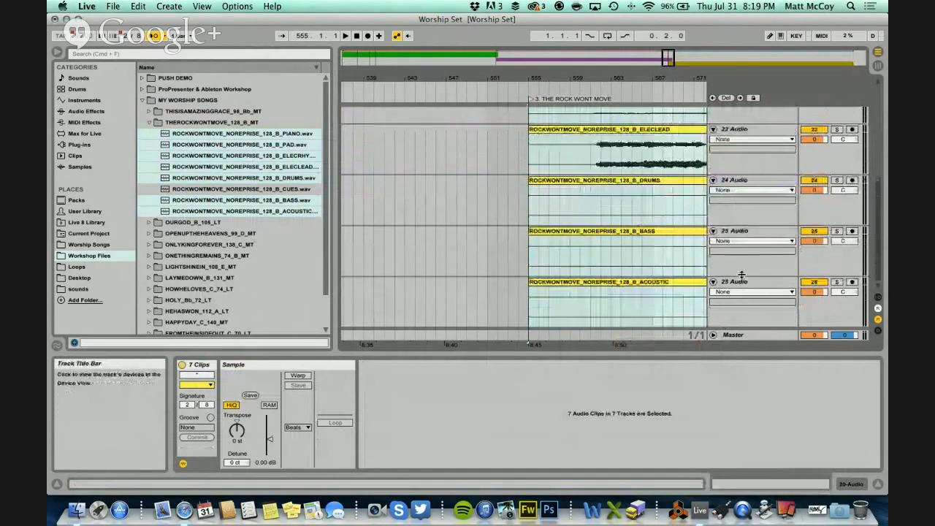
pyautogui.rightClick(739, 282)
pyautogui.click(760, 437)
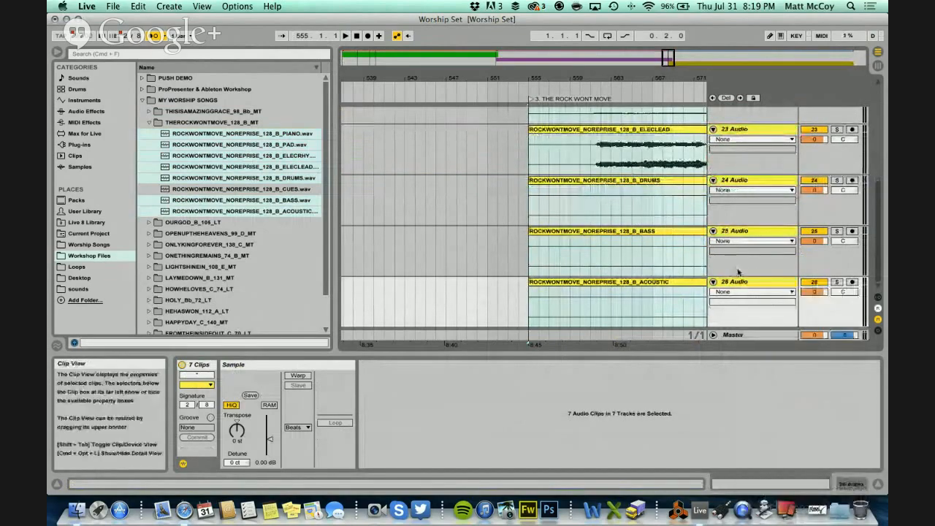
# - Colour the ROCKWONTMOVE cues clip on the CUES track yellow
pyautogui.scroll(5, 735, 232)
pyautogui.scroll(3, 733, 229)
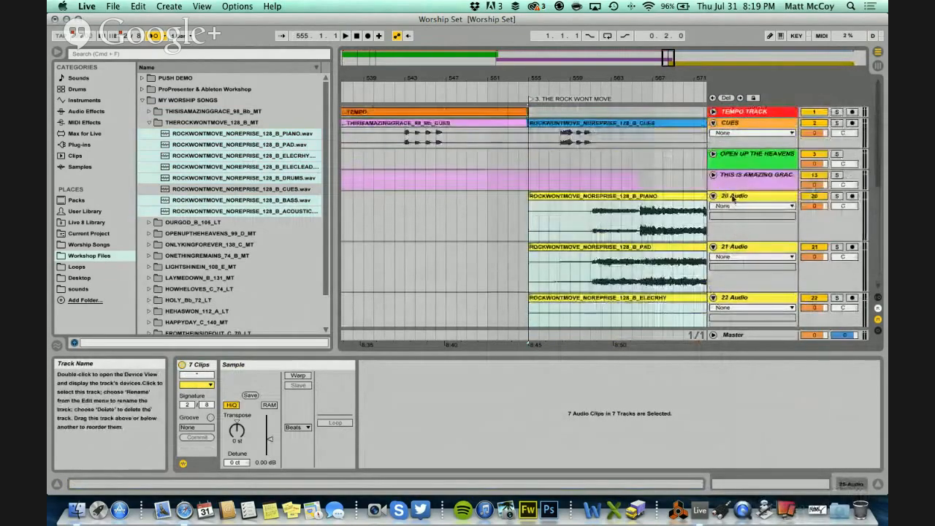
pyautogui.hscroll(3, 596, 212)
pyautogui.hscroll(2, 596, 212)
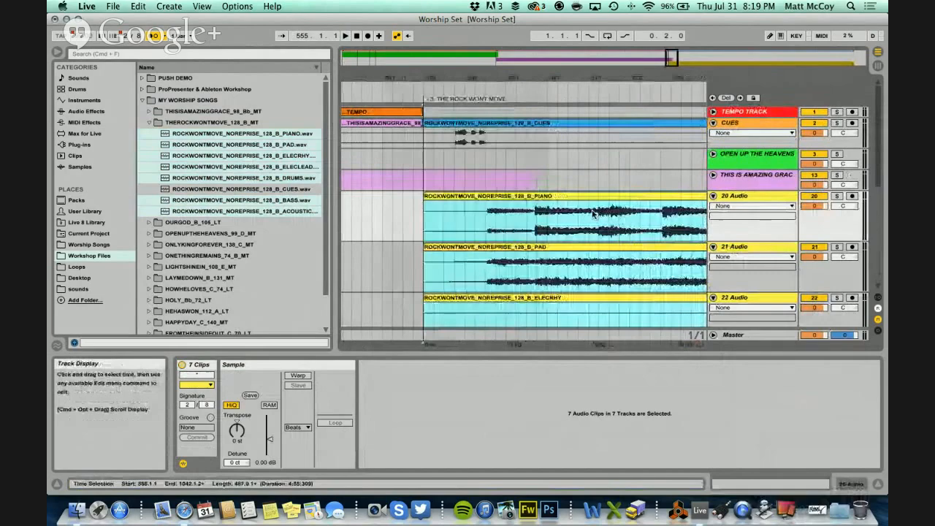
pyautogui.click(497, 126)
pyautogui.rightClick(497, 125)
pyautogui.click(515, 366)
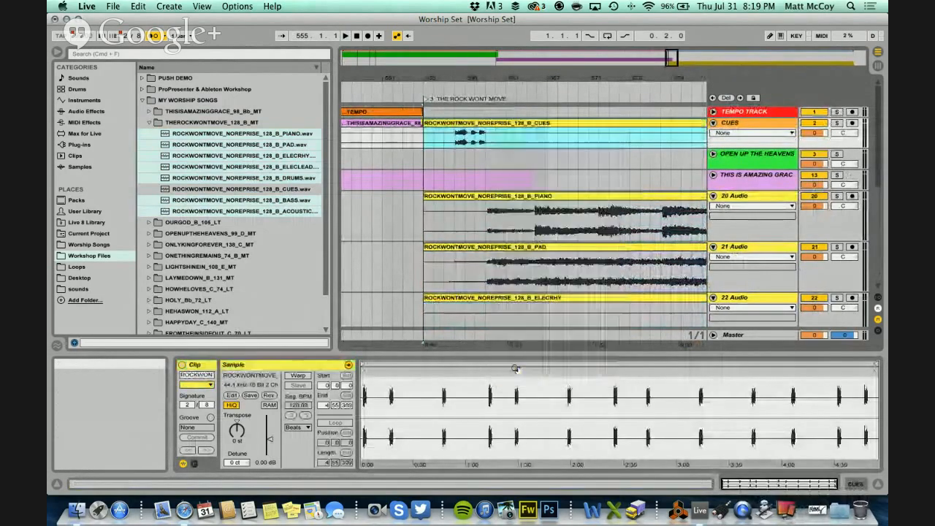
# - Duplicate the TEMPO clip to bar 555 and set the copy to 128 BPM as tempo master
pyautogui.hscroll(-1, 429, 223)
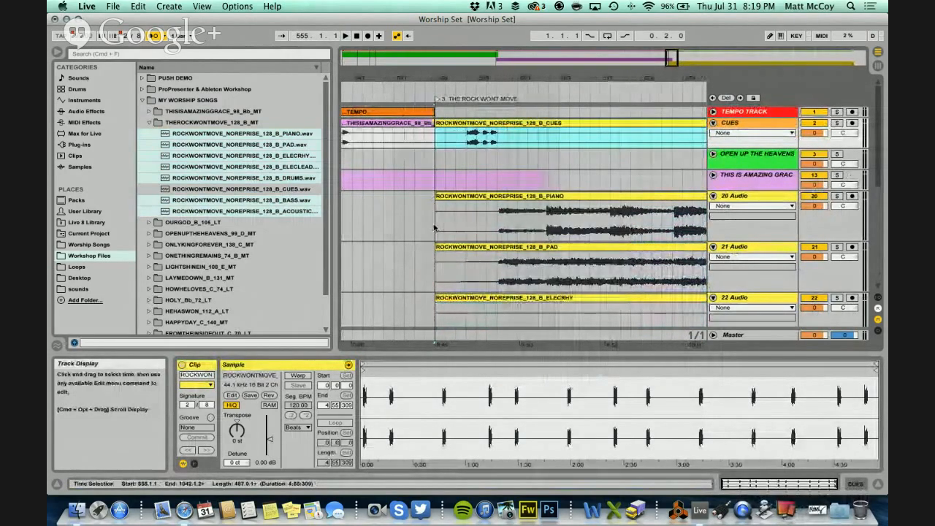
pyautogui.click(379, 115)
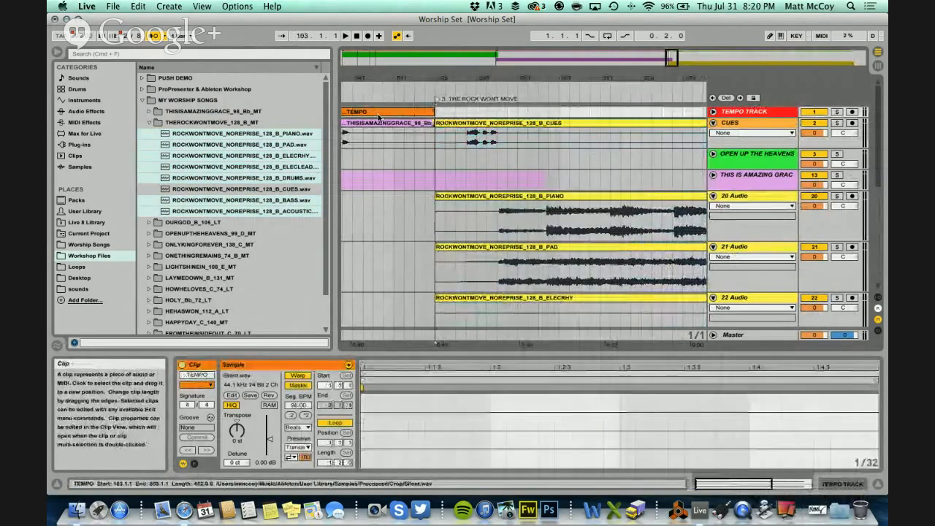
pyautogui.press('super+d')
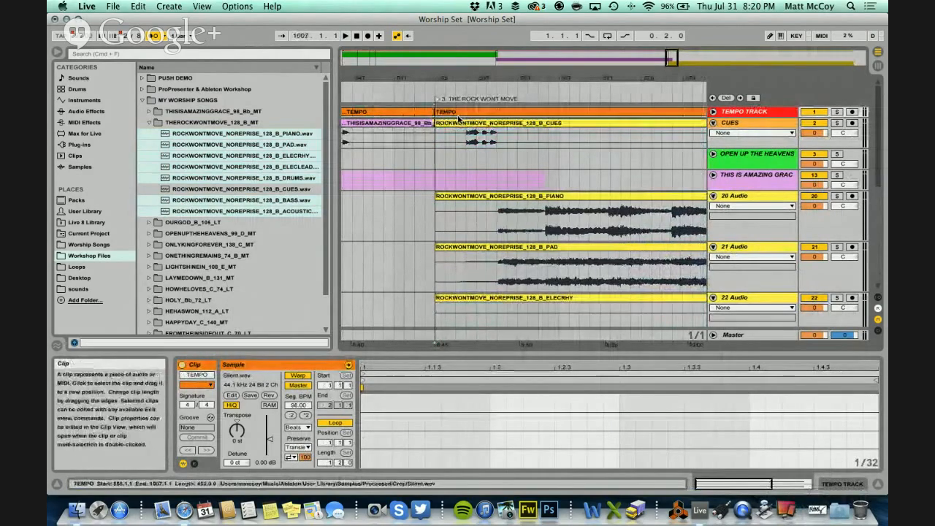
pyautogui.click(301, 385)
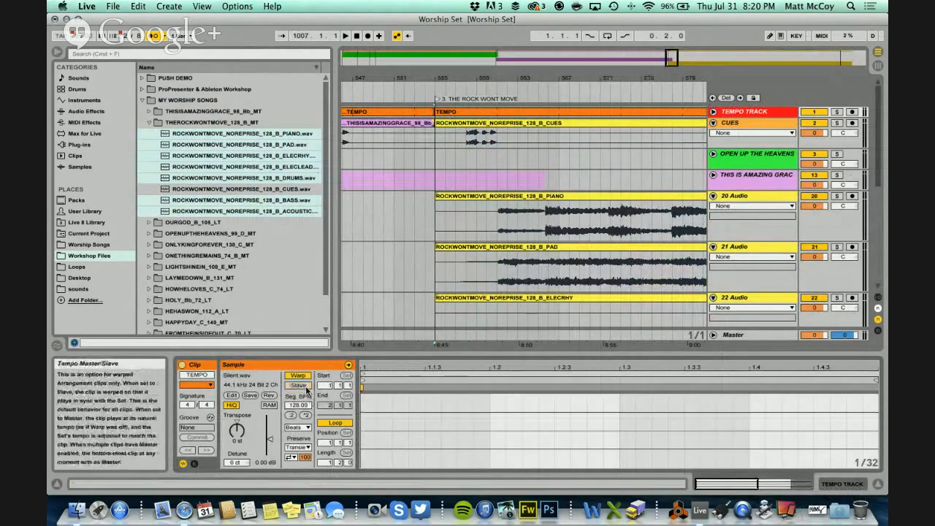
pyautogui.click(300, 386)
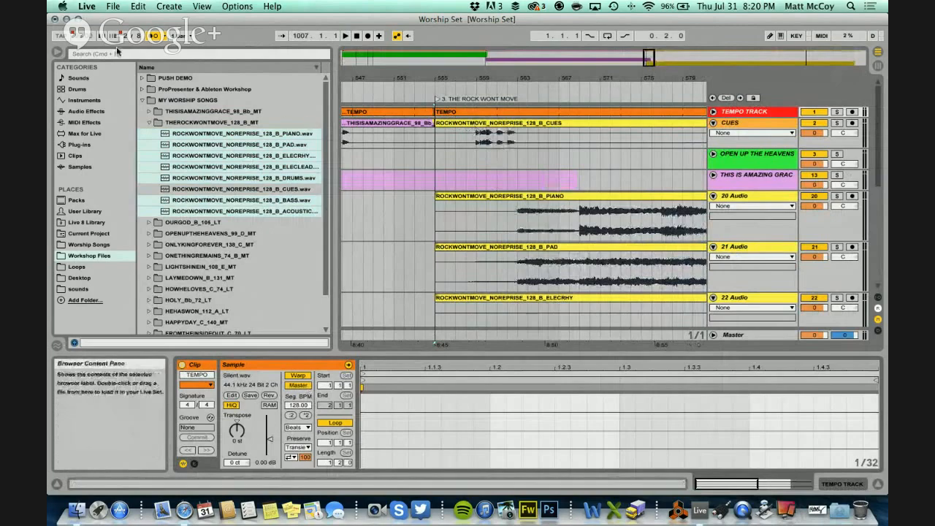
# - Extend the 128 BPM TEMPO clip to bar 1185, where the ROCKWONTMOVE stems end
pyautogui.moveTo(535, 84); pyautogui.dragTo(528, 77)
pyautogui.moveTo(659, 73); pyautogui.dragTo(657, 76)
pyautogui.moveTo(510, 112); pyautogui.dragTo(707, 111)
# - Insert a 4/4 time signature change at bar 555, on the THE ROCK WONT MOVE locator
pyautogui.hscroll(-10, 564, 132)
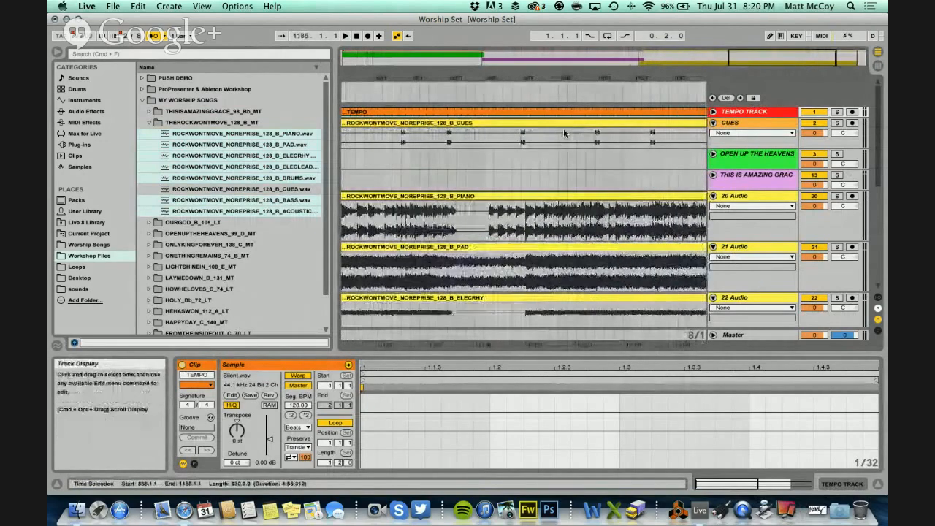
pyautogui.moveTo(487, 72); pyautogui.dragTo(488, 75)
pyautogui.rightClick(505, 89)
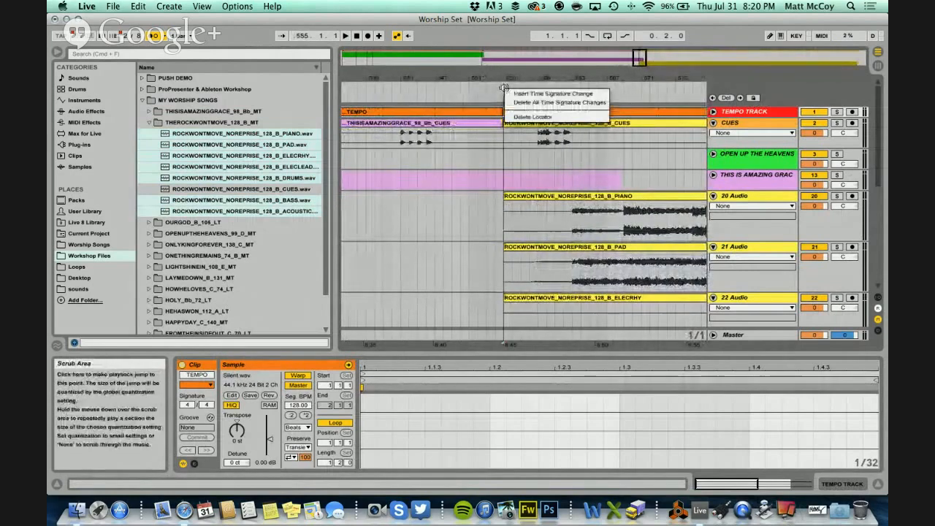
pyautogui.click(528, 95)
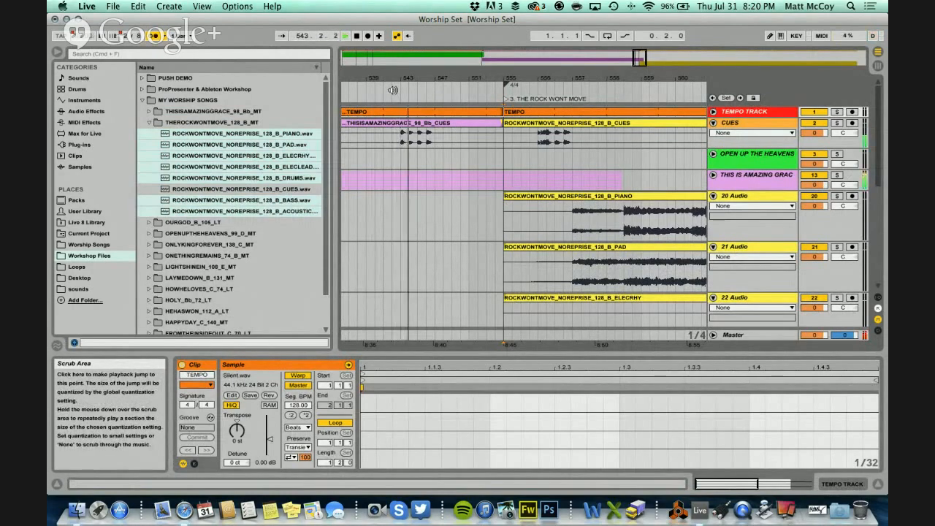
# - Listen to the transition from THIS IS AMAZING GRACE into THE ROCK WONT MOVE
pyautogui.hscroll(1, 500, 211)
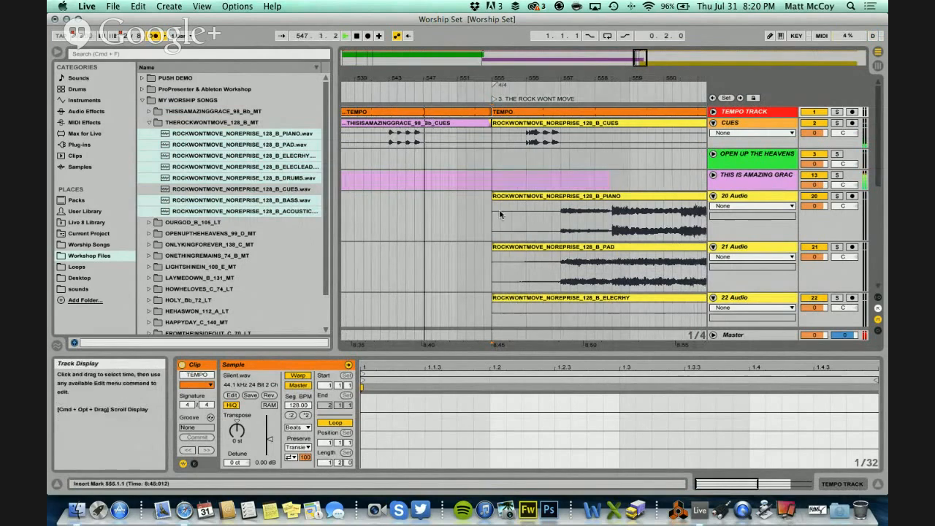
pyautogui.hscroll(5, 500, 209)
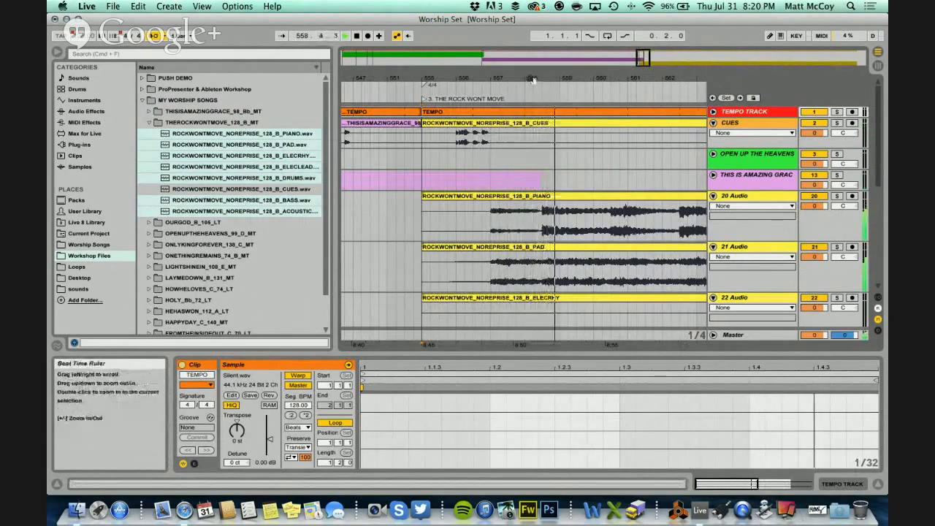
pyautogui.moveTo(531, 92); pyautogui.dragTo(531, 78)
pyautogui.hscroll(5, 532, 78)
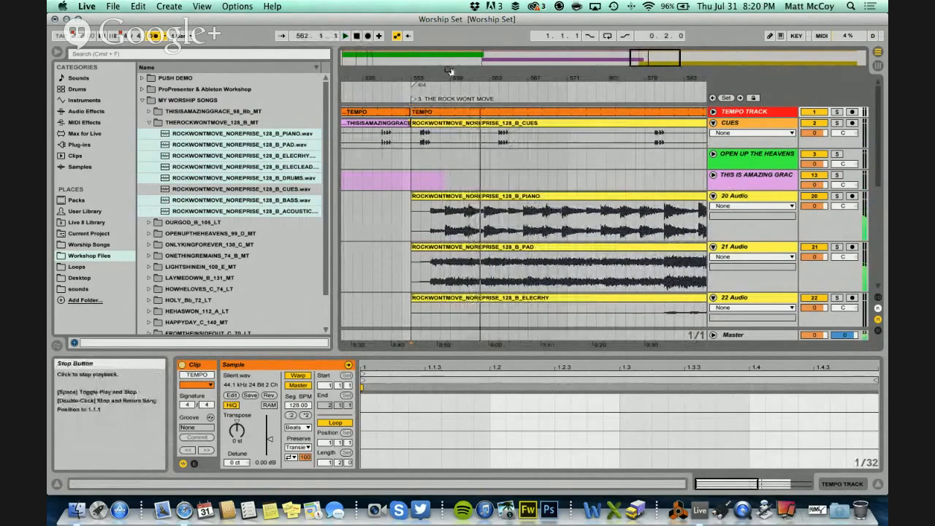
# - Group the seven yellow ROCKWONTMOVE stem tracks, from PIANO to ACOUSTIC
pyautogui.scroll(-3, 754, 140)
pyautogui.scroll(-6, 754, 140)
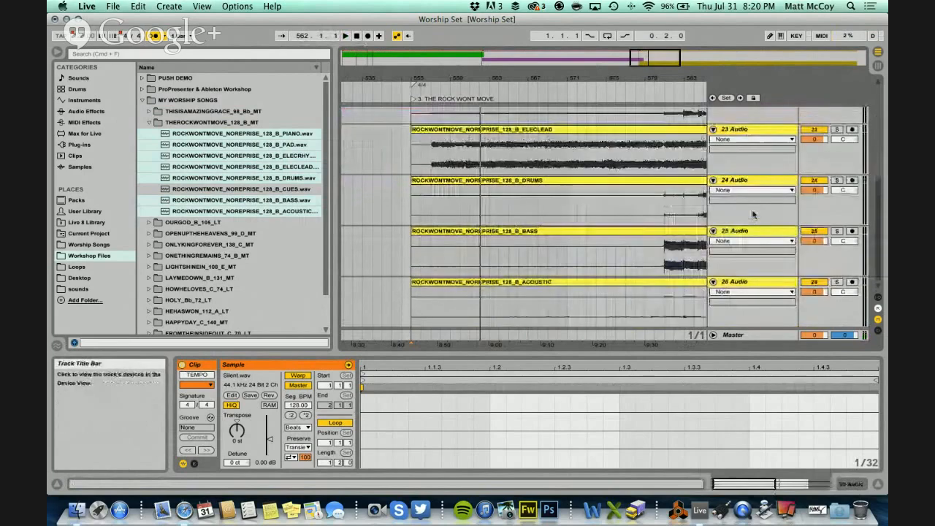
pyautogui.rightClick(745, 284)
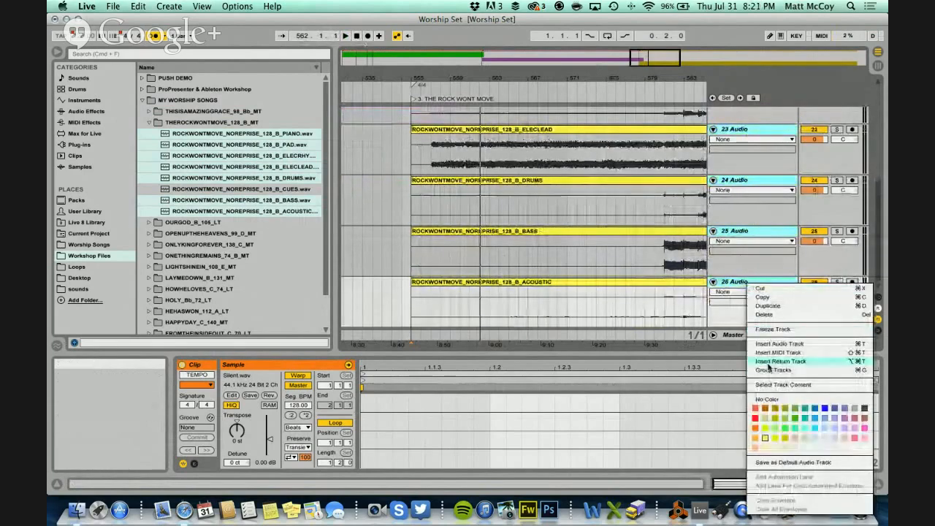
pyautogui.click(775, 371)
# - Rename the new group track as ROCK WONT MOVE
pyautogui.click(743, 198)
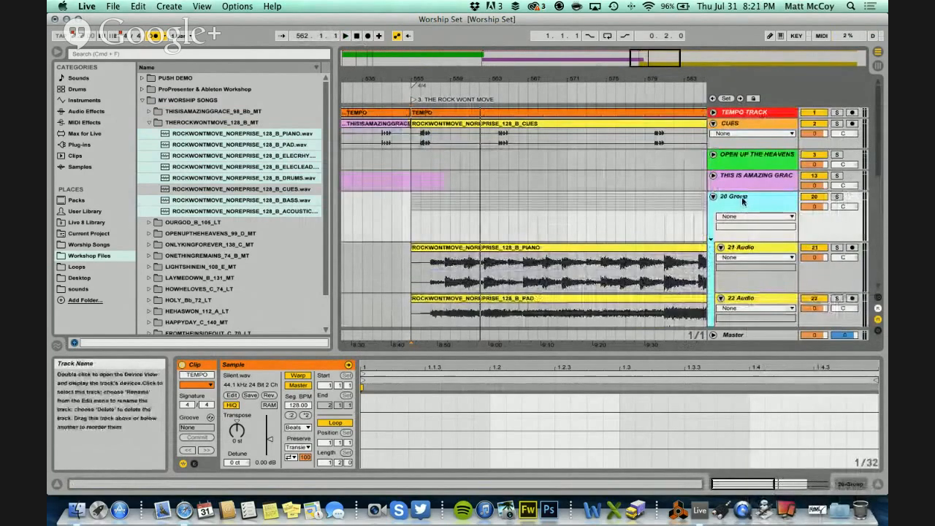
pyautogui.press('super+r')
pyautogui.write('ROCK WONT')
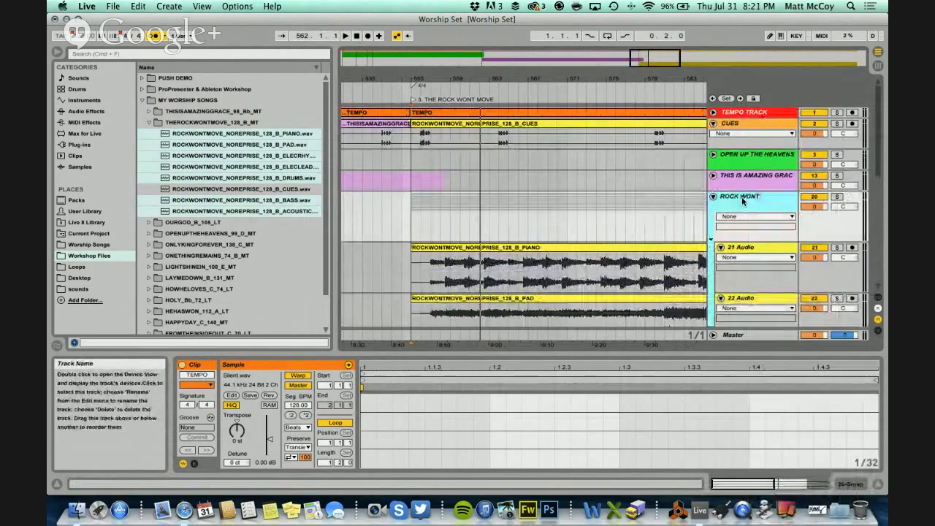
pyautogui.write(' MOVE')
pyautogui.press('Return')
# - Colour the ROCK WONT MOVE group track yellow and fold the group
pyautogui.rightClick(744, 200)
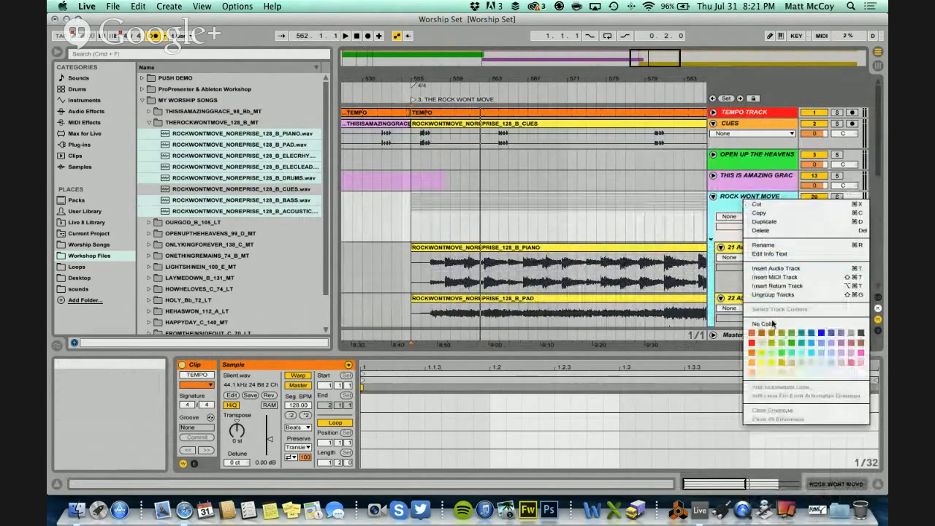
pyautogui.click(771, 364)
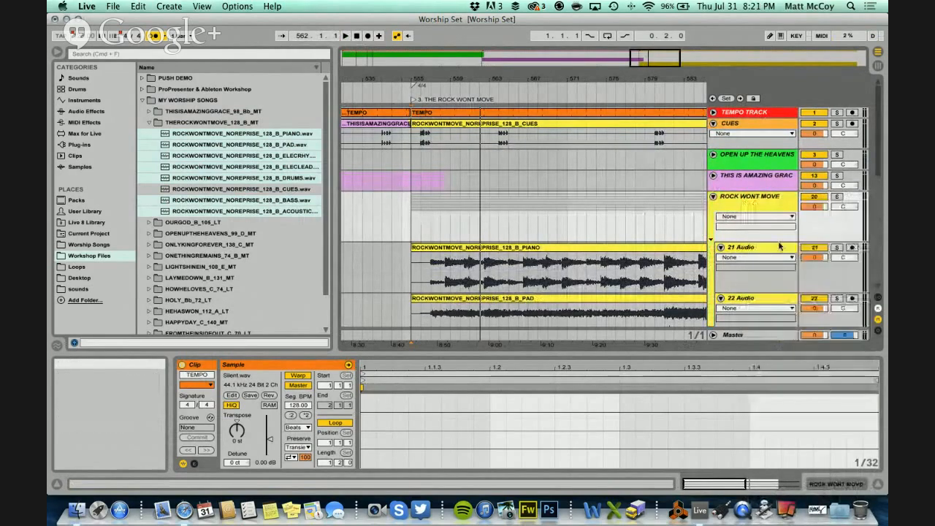
pyautogui.click(713, 196)
pyautogui.click(593, 234)
# - Colour the TEMPO clip at bar 555 yellow to match THE ROCK WONT MOVE
pyautogui.hscroll(3, 570, 221)
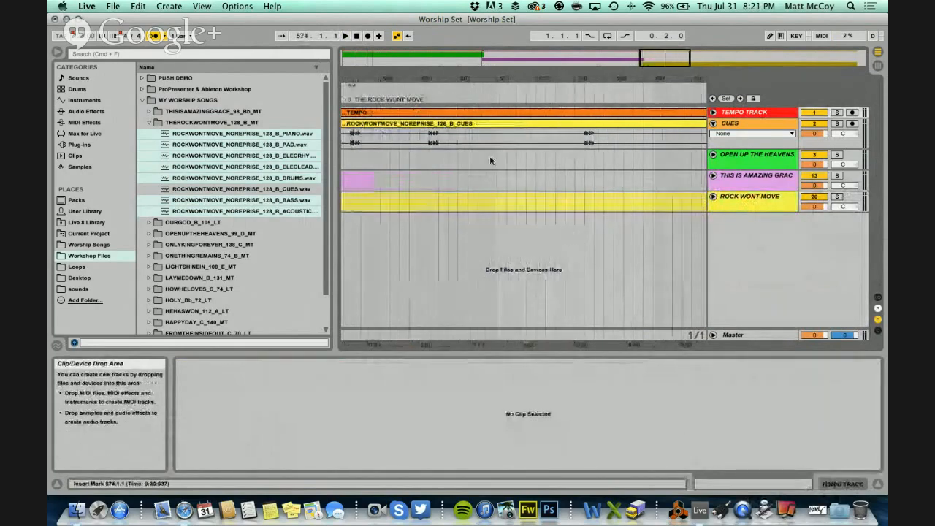
pyautogui.hscroll(-2, 479, 160)
pyautogui.moveTo(475, 79); pyautogui.dragTo(476, 76)
pyautogui.click(593, 117)
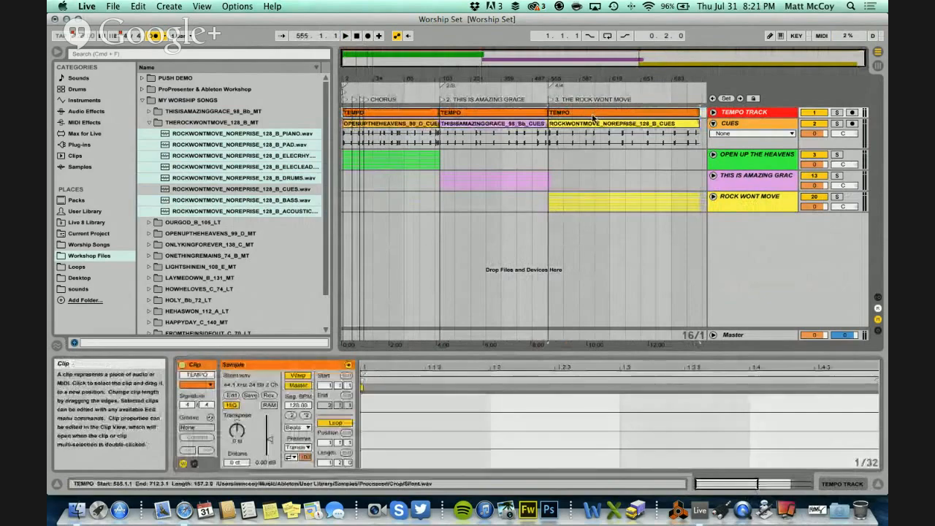
pyautogui.rightClick(593, 117)
pyautogui.click(612, 371)
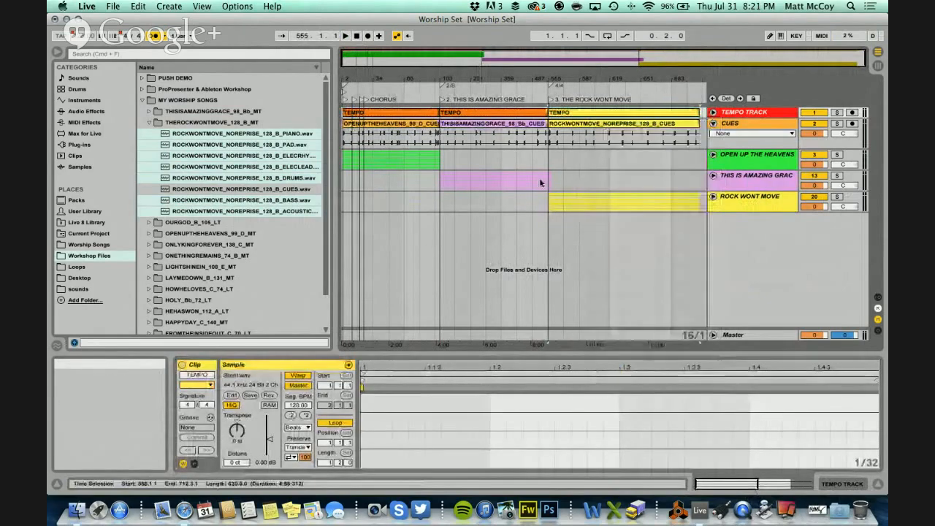
# - Colour the TEMPO clip of THIS IS AMAZING GRACE violet and the TEMPO clip of OPEN UP THE HEAVENS light orange
pyautogui.rightClick(506, 116)
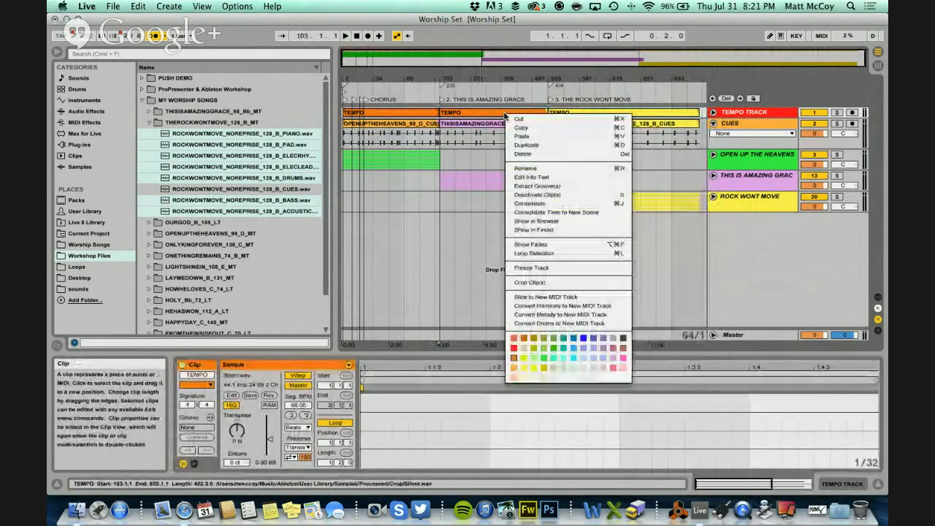
pyautogui.click(614, 361)
pyautogui.click(409, 117)
pyautogui.rightClick(409, 117)
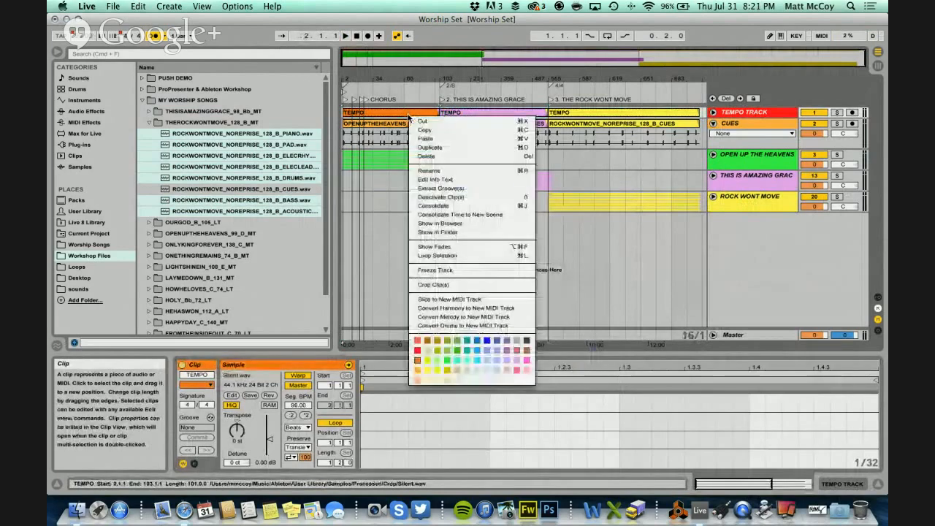
pyautogui.click(423, 371)
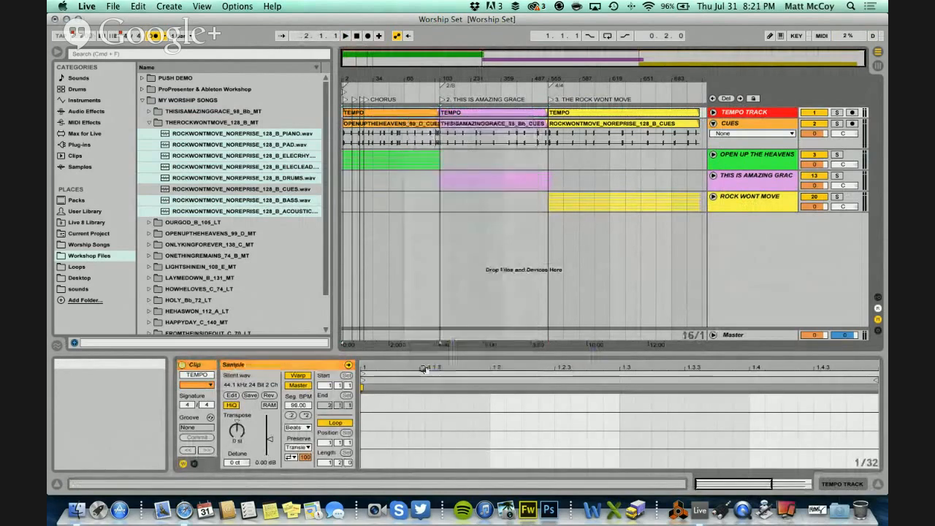
pyautogui.click(511, 277)
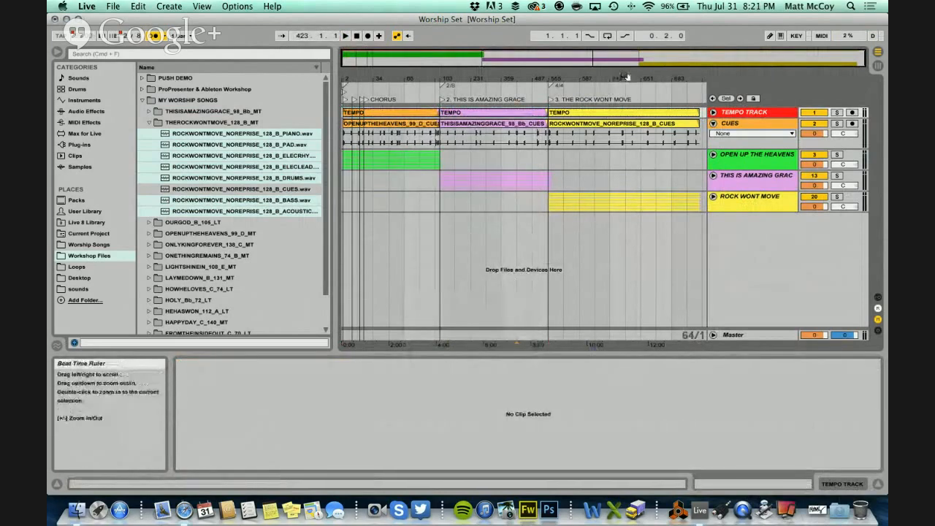
# - Listen to the ending of THE ROCK WONT MOVE
pyautogui.moveTo(623, 79); pyautogui.dragTo(629, 77)
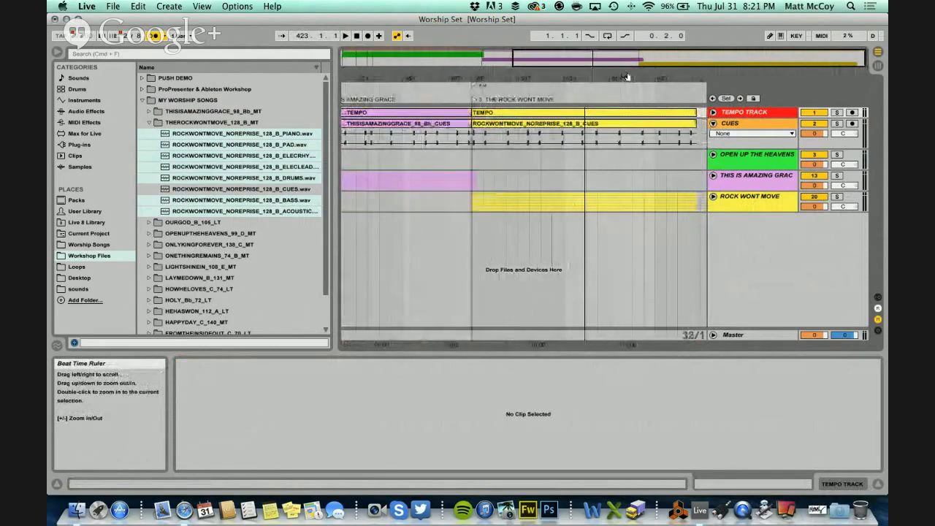
pyautogui.click(691, 94)
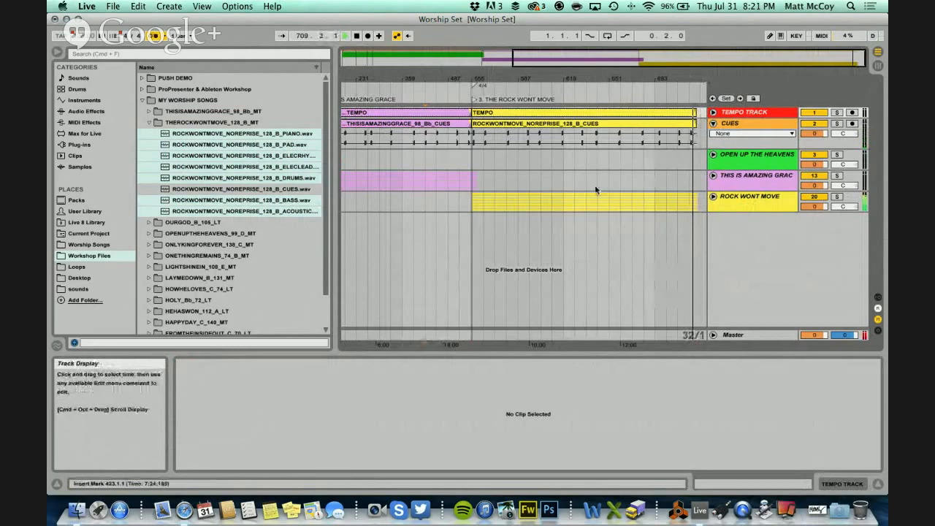
pyautogui.click(576, 246)
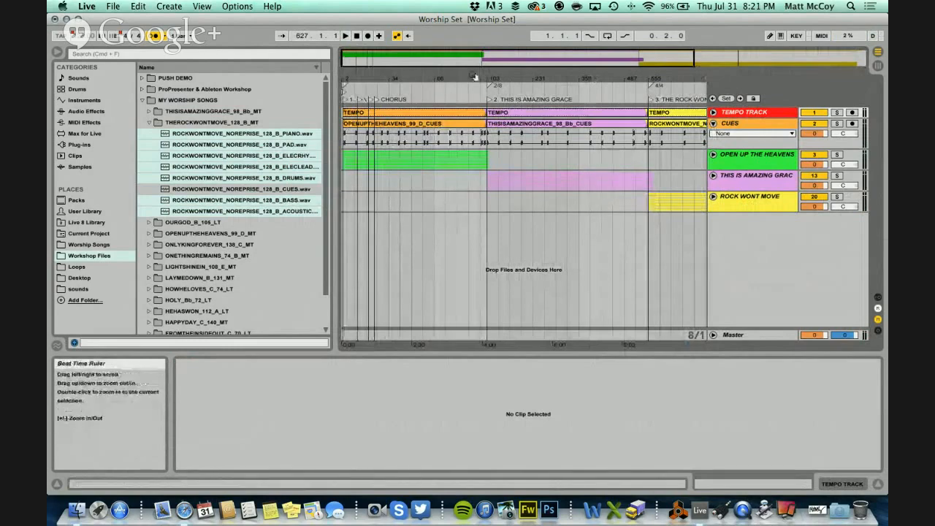
# - Listen to the transition from OPEN UP THE HEAVENS into THIS IS AMAZING GRACE around bar 103
pyautogui.moveTo(475, 72)
pyautogui.mouseDown()
pyautogui.moveTo(434, 81)
pyautogui.moveTo(481, 75)
pyautogui.mouseUp()
pyautogui.click(433, 87)
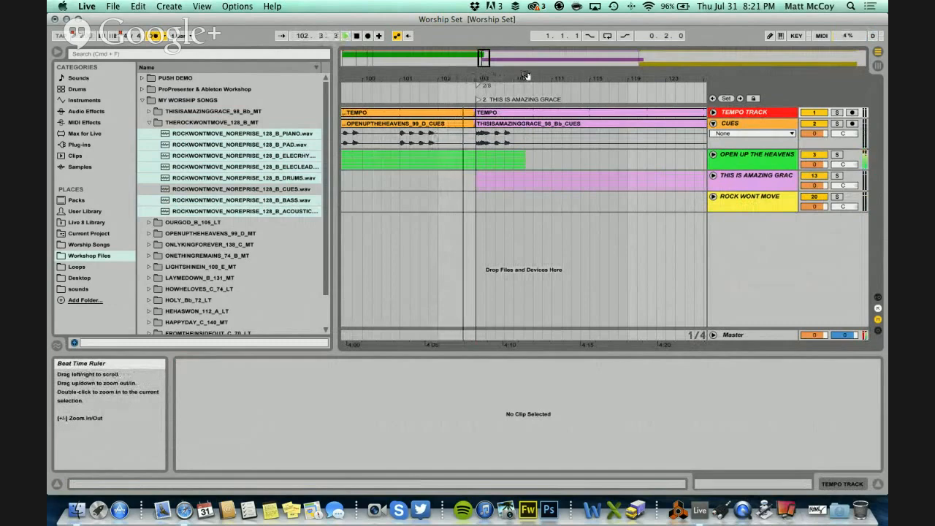
pyautogui.moveTo(540, 76); pyautogui.dragTo(541, 77)
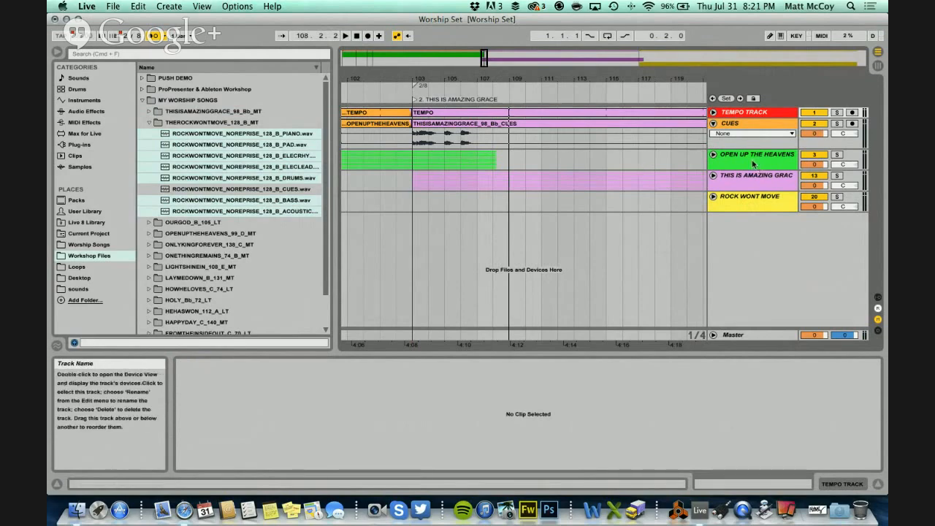
# - Unfold the OPEN UP THE HEAVENS group and show its Mixer Track Volume automation
pyautogui.click(714, 155)
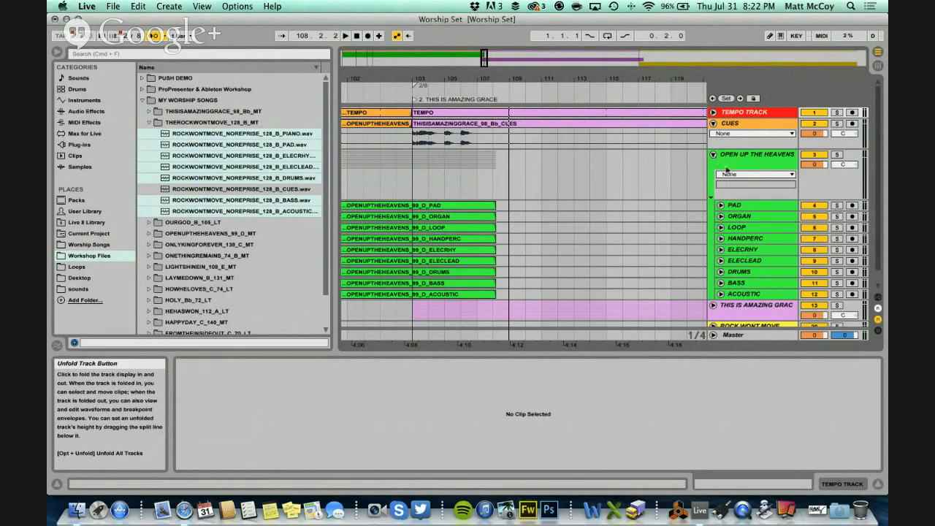
pyautogui.click(731, 175)
pyautogui.click(733, 193)
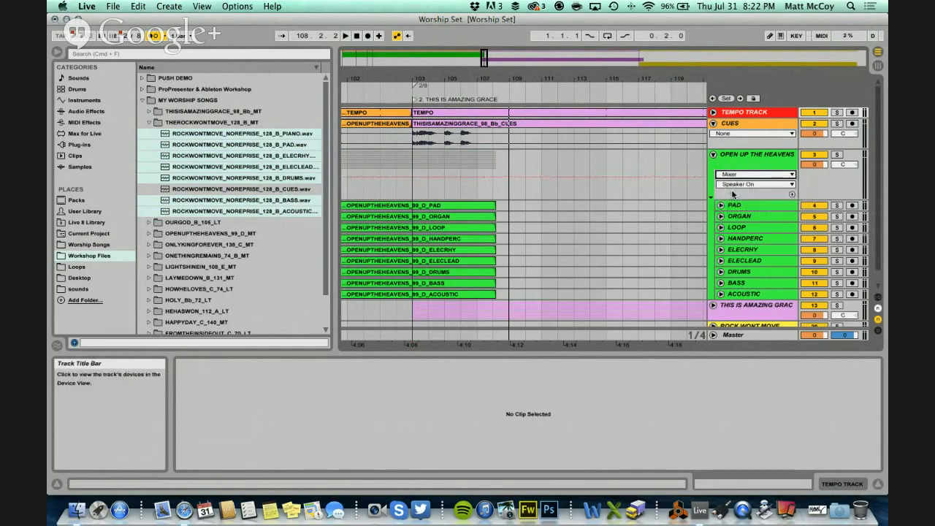
pyautogui.click(735, 184)
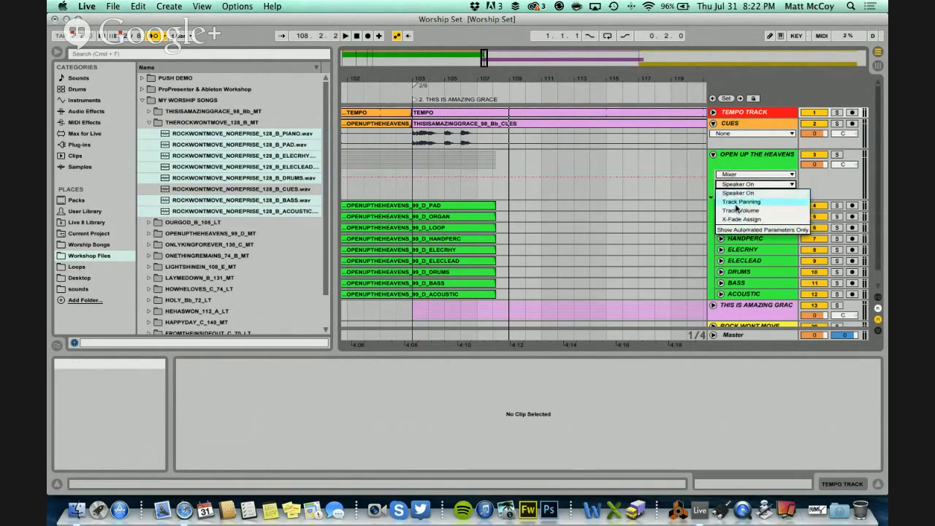
pyautogui.click(736, 210)
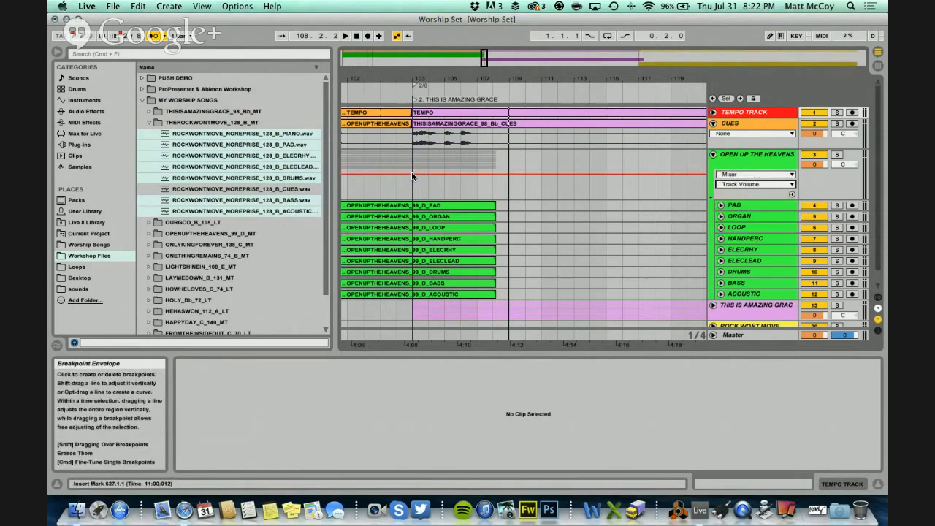
# - Automate a volume fade-out on the OPEN UP THE HEAVENS group from bar 103 to -inf dB at about bar 106, and play it
pyautogui.hscroll(-3, 411, 171)
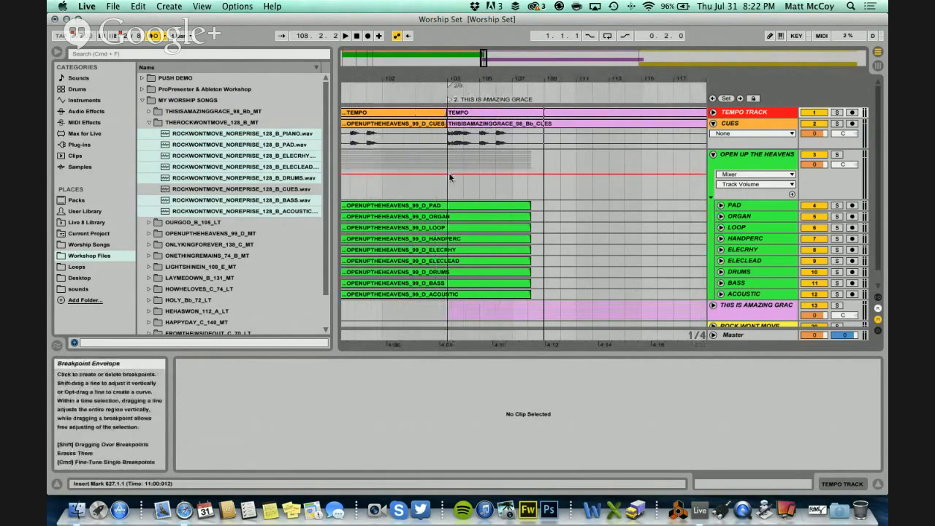
pyautogui.click(448, 175)
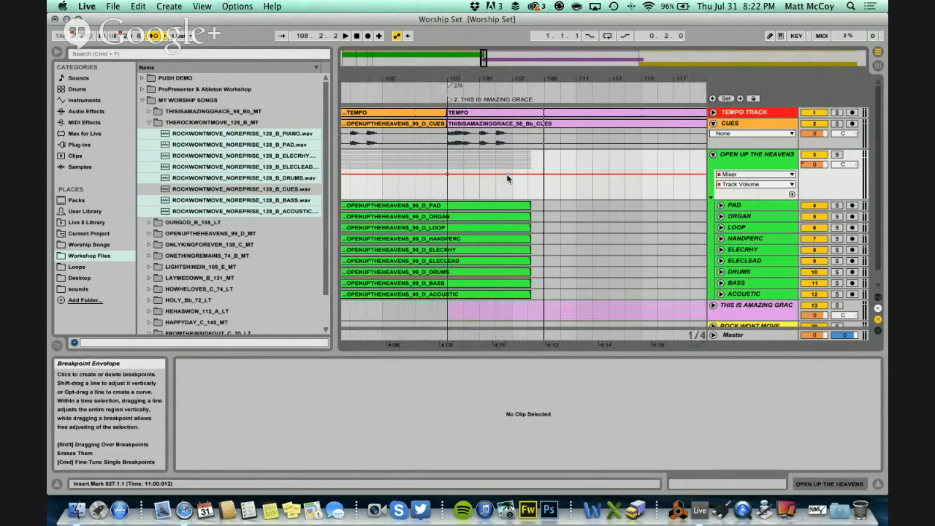
pyautogui.moveTo(508, 175)
pyautogui.mouseDown()
pyautogui.moveTo(493, 196)
pyautogui.moveTo(513, 178)
pyautogui.mouseUp()
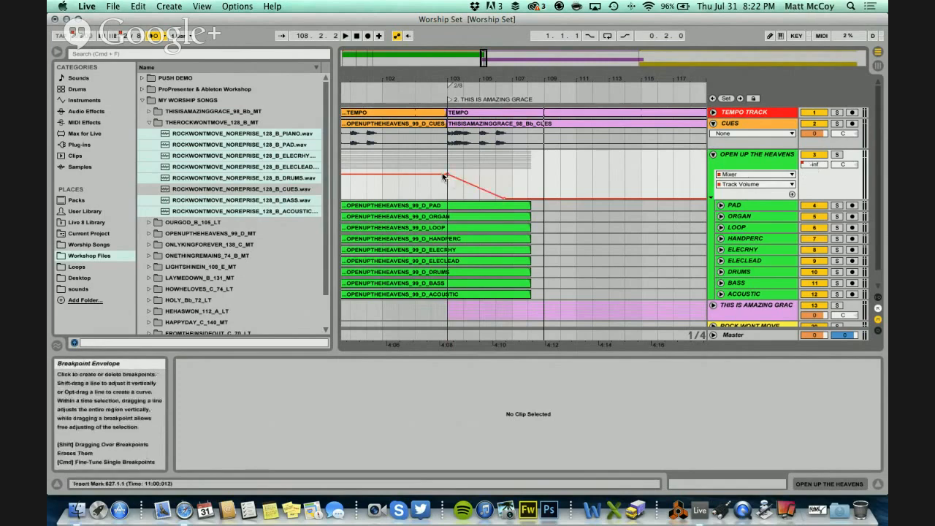
pyautogui.click(383, 91)
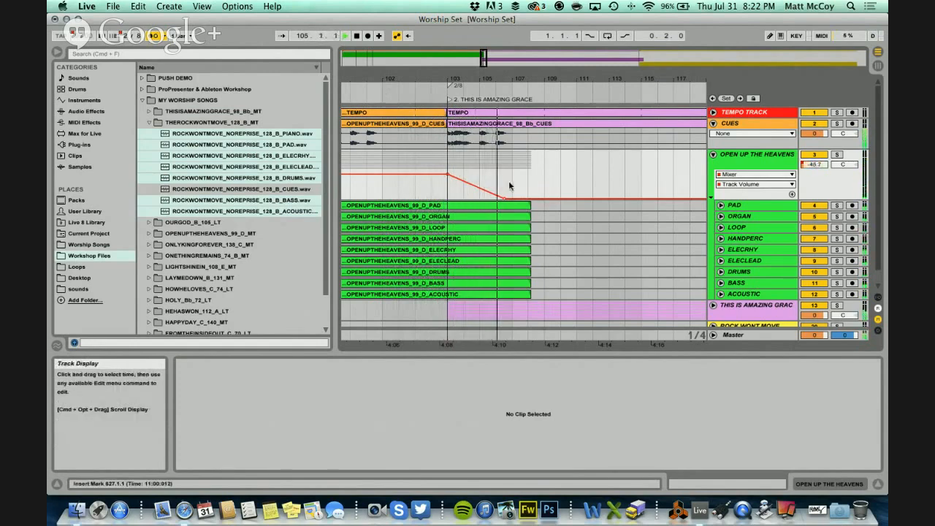
# - Move the start of the OPEN UP THE HEAVENS fade-out earlier to about bar 102 and listen to the transition
pyautogui.click(448, 178)
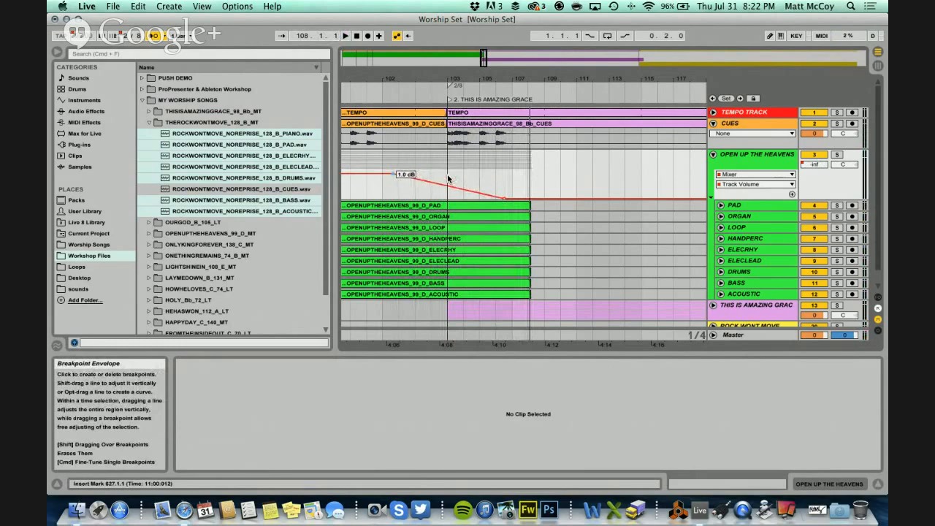
pyautogui.moveTo(394, 174); pyautogui.dragTo(392, 174)
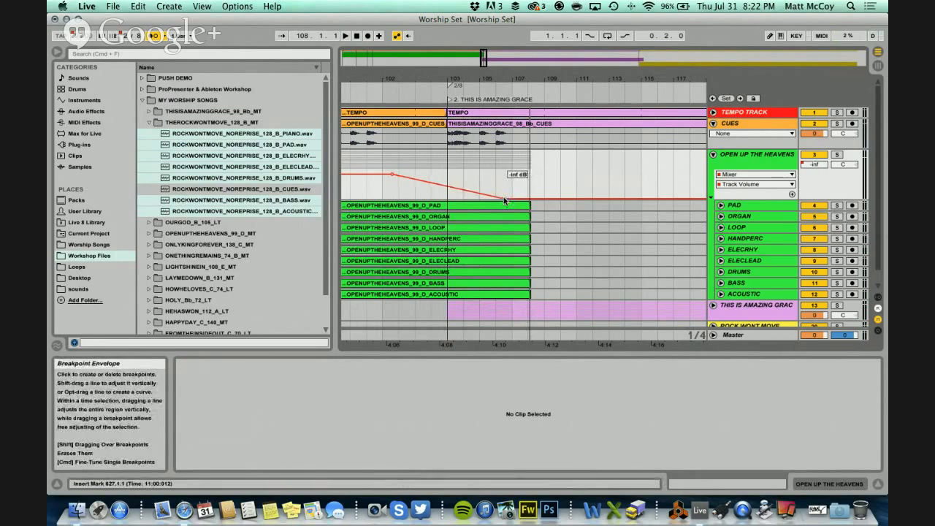
pyautogui.click(365, 93)
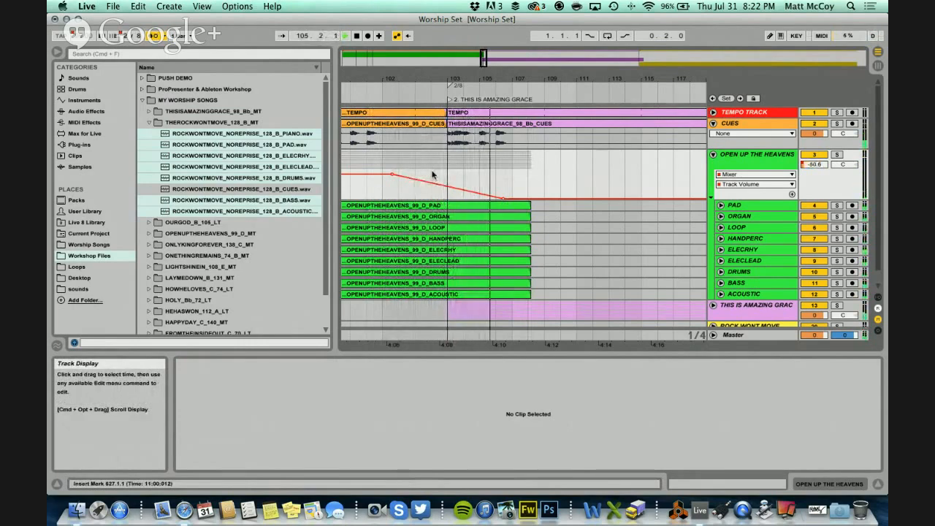
pyautogui.moveTo(394, 177)
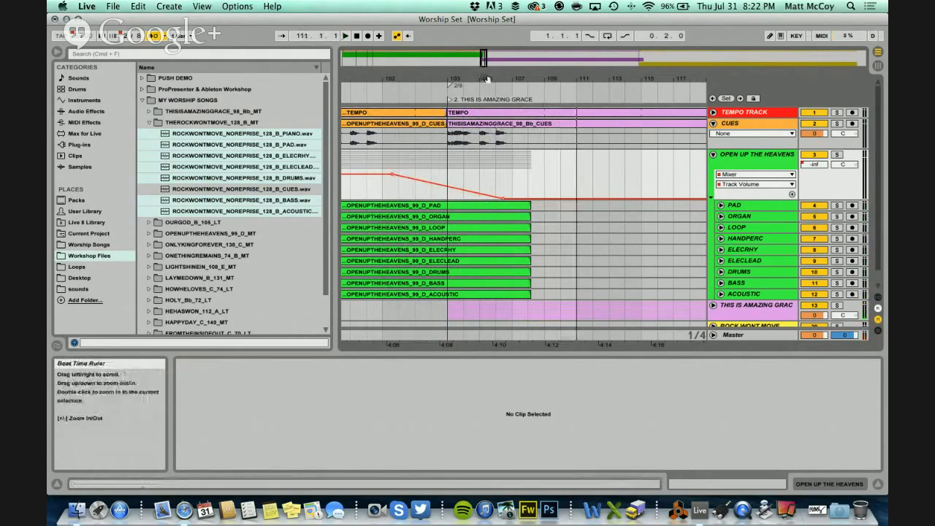
# - Fold the OPEN UP THE HEAVENS group and show the whole three-song arrangement
pyautogui.moveTo(487, 79); pyautogui.dragTo(514, 183)
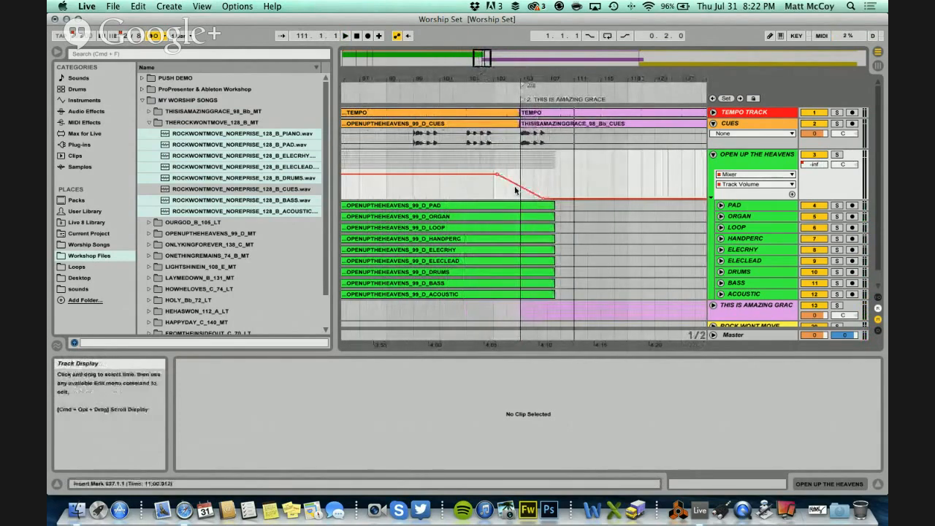
pyautogui.moveTo(504, 79); pyautogui.dragTo(508, 79)
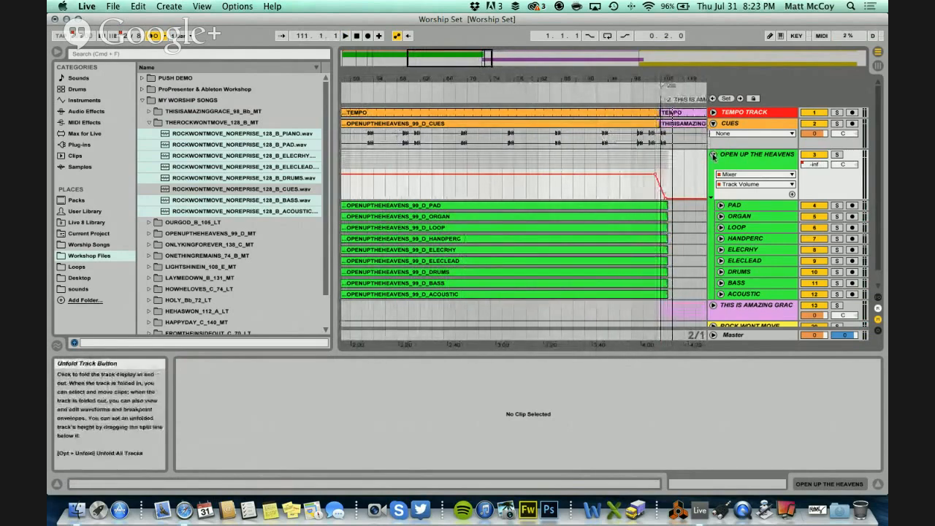
pyautogui.click(714, 156)
pyautogui.moveTo(587, 81); pyautogui.dragTo(589, 81)
pyautogui.click(470, 229)
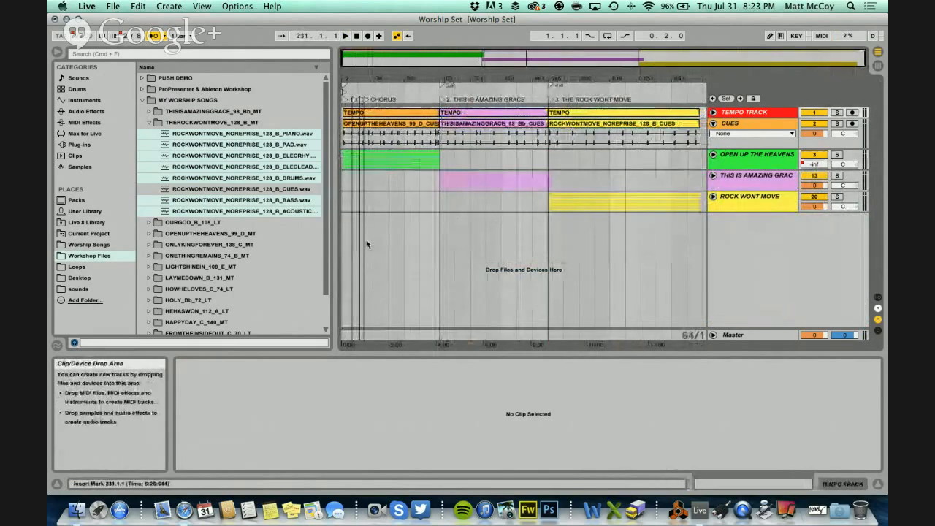
# - Narrow the browser and collapse its THEROCKWONTMOVE_128_B_MT folder
pyautogui.moveTo(338, 236); pyautogui.dragTo(277, 236)
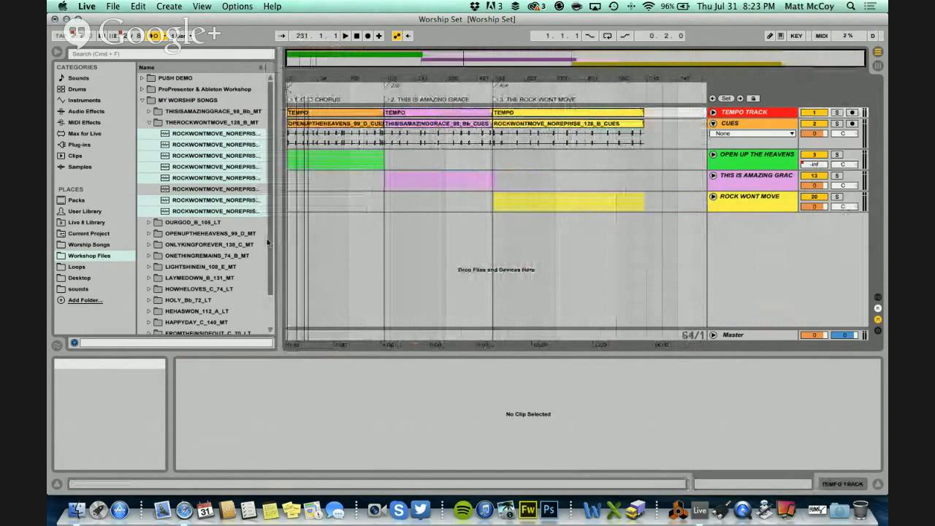
pyautogui.click(148, 123)
pyautogui.click(497, 256)
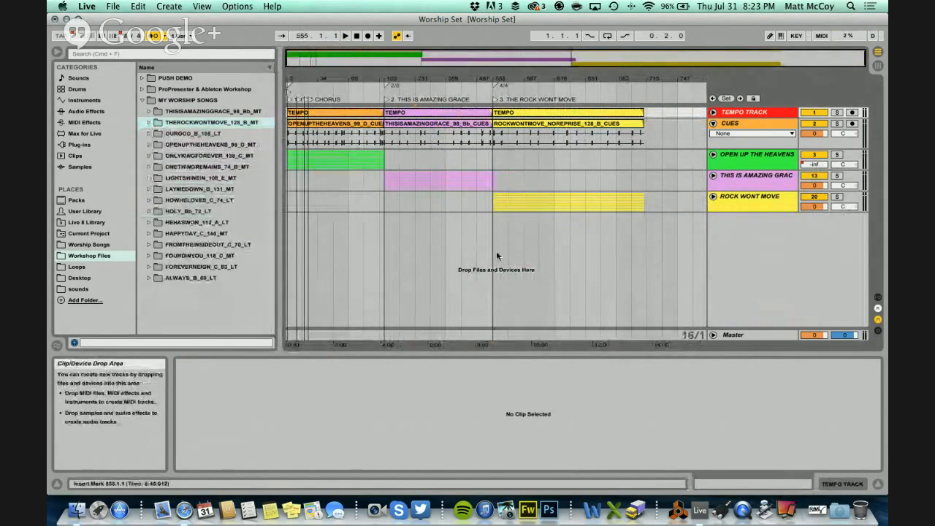
# - Save the Worship Set Live Set
pyautogui.click(559, 251)
pyautogui.click(113, 6)
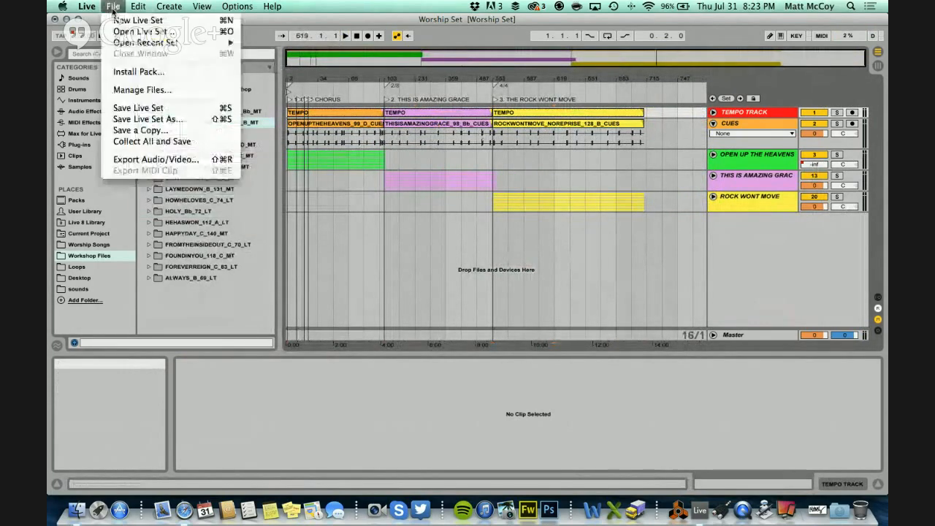
pyautogui.click(150, 109)
# - Examine the Warp and Master tempo settings of the TEMPO clip at bar 555, and switch to Session View
pyautogui.click(491, 234)
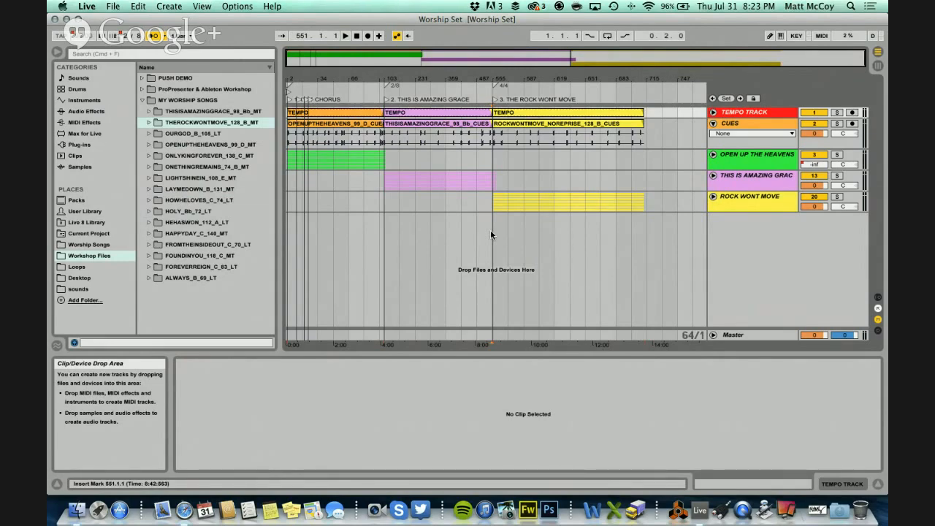
pyautogui.click(510, 112)
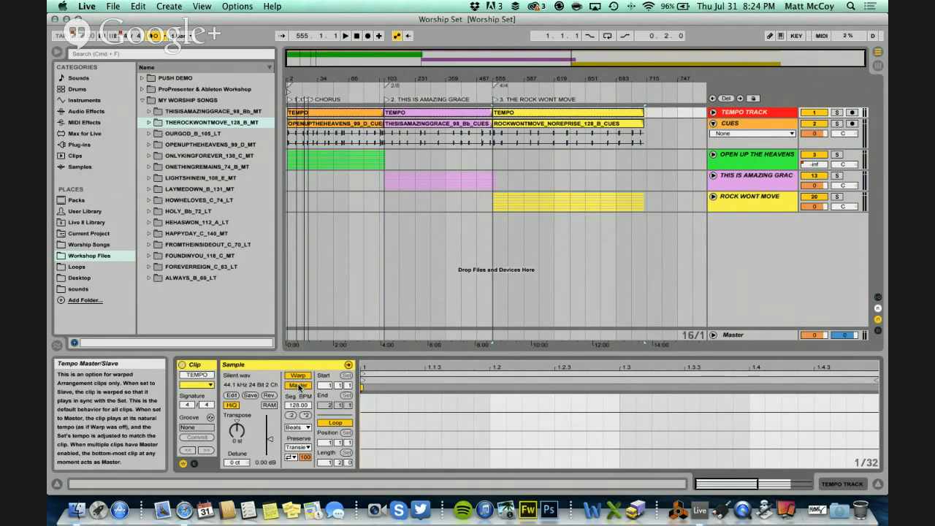
pyautogui.press('Tab')
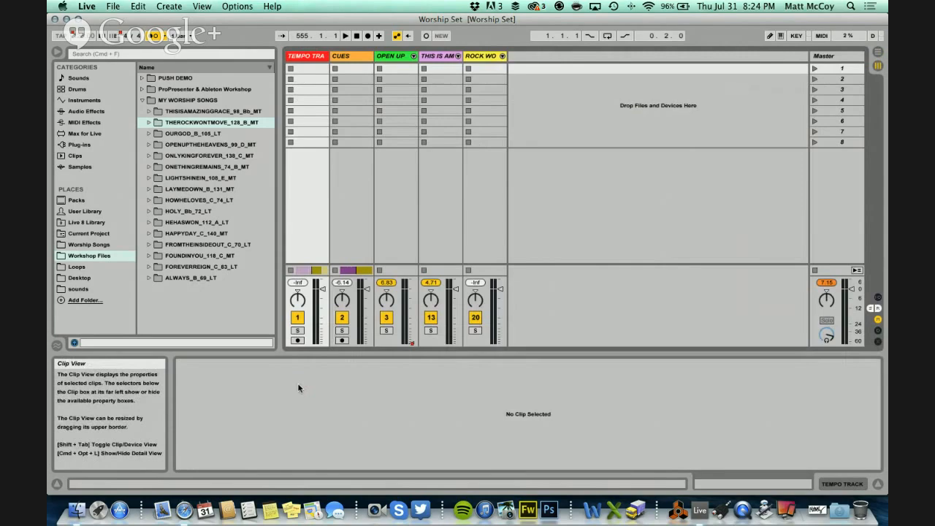
# - Return to Arrangement View and add a locator named INTRO at bar 30 of OPEN UP THE HEAVENS
pyautogui.press('Tab')
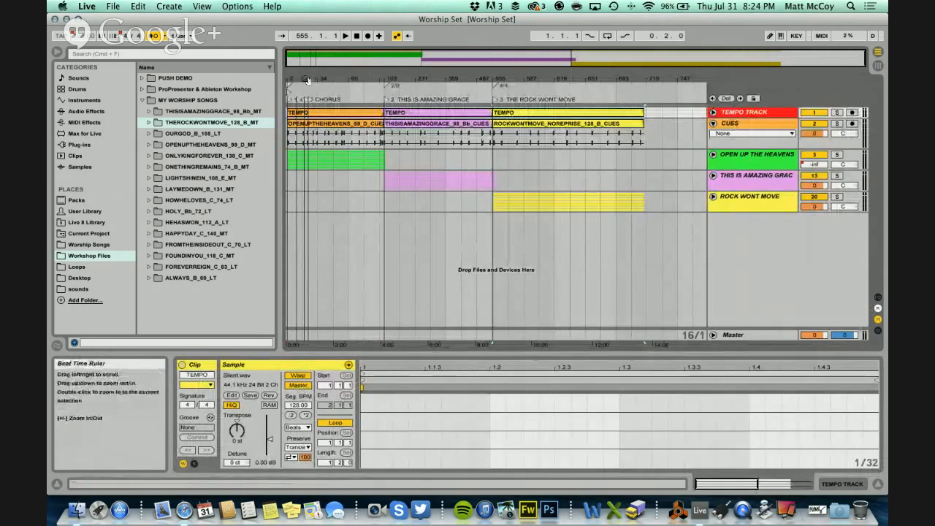
pyautogui.moveTo(302, 73); pyautogui.dragTo(390, 76)
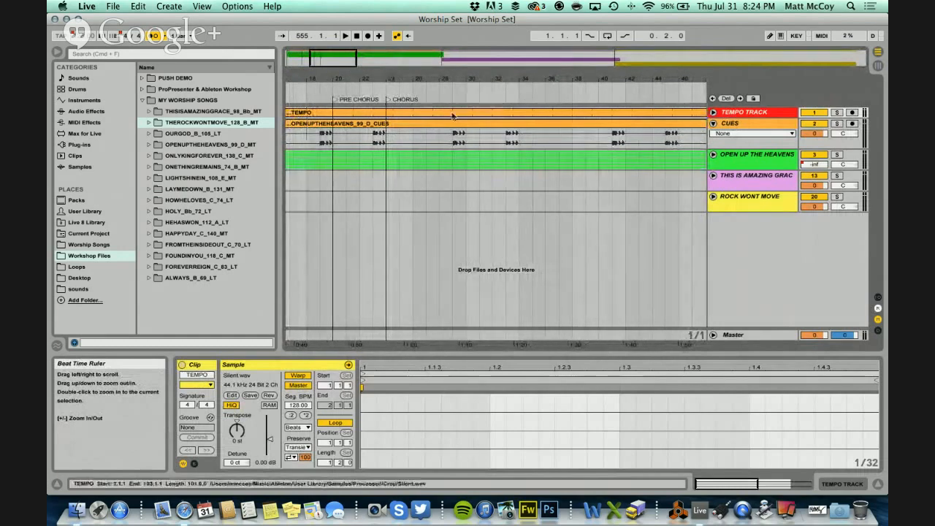
pyautogui.moveTo(454, 84); pyautogui.dragTo(452, 90)
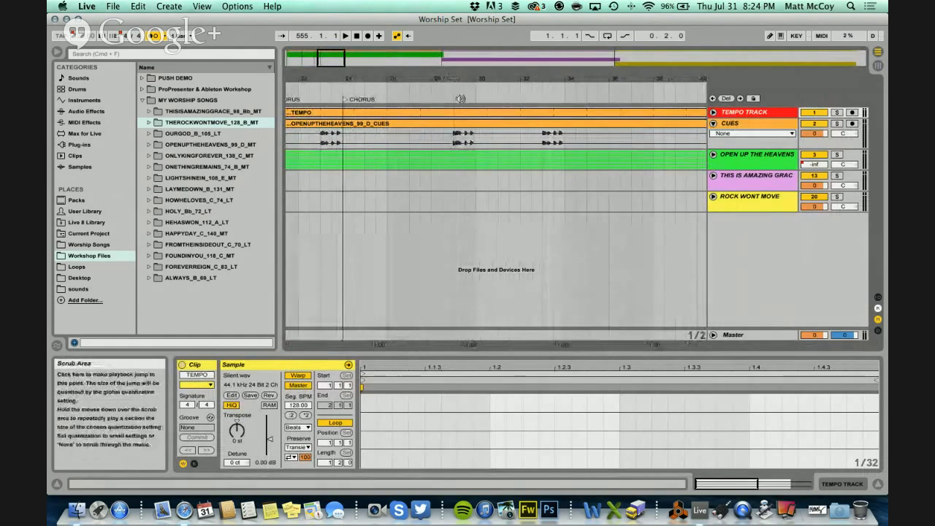
pyautogui.click(449, 94)
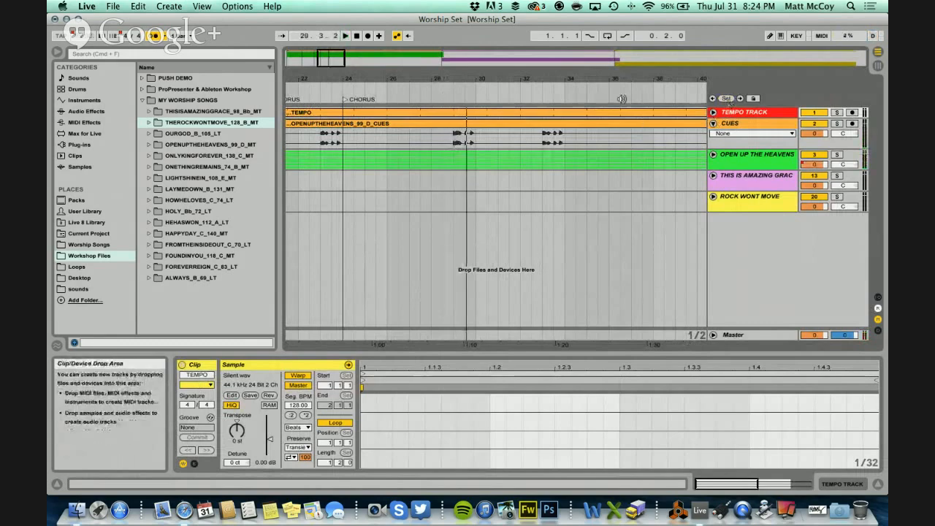
pyautogui.press('space')
pyautogui.click(476, 141)
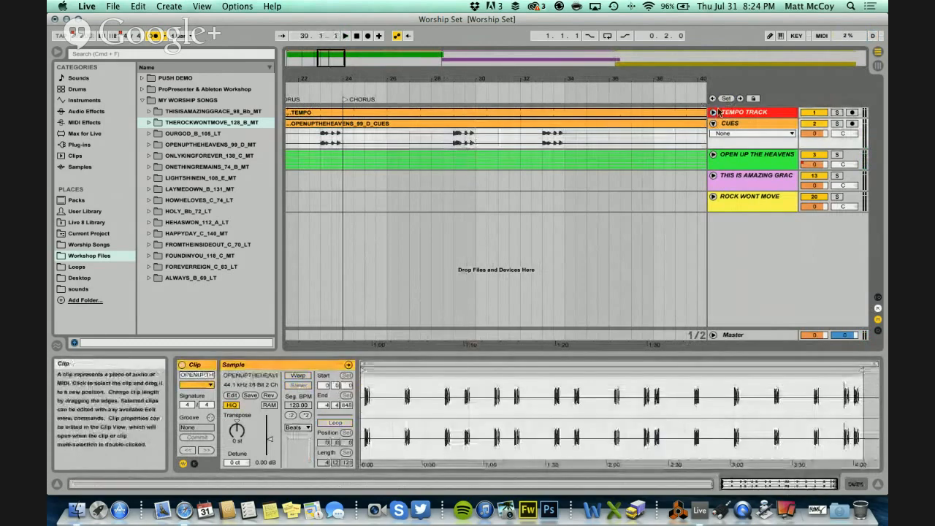
pyautogui.rightClick(479, 103)
pyautogui.click(507, 116)
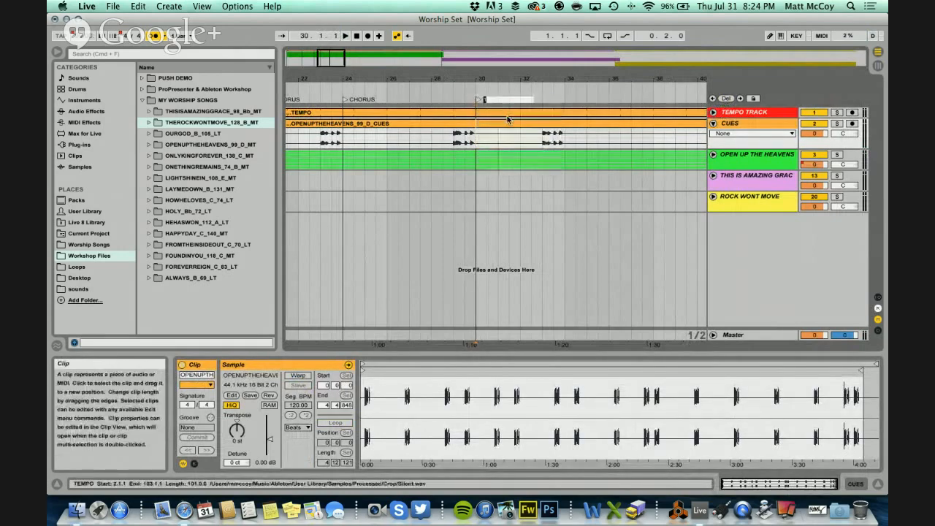
pyautogui.press('Return')
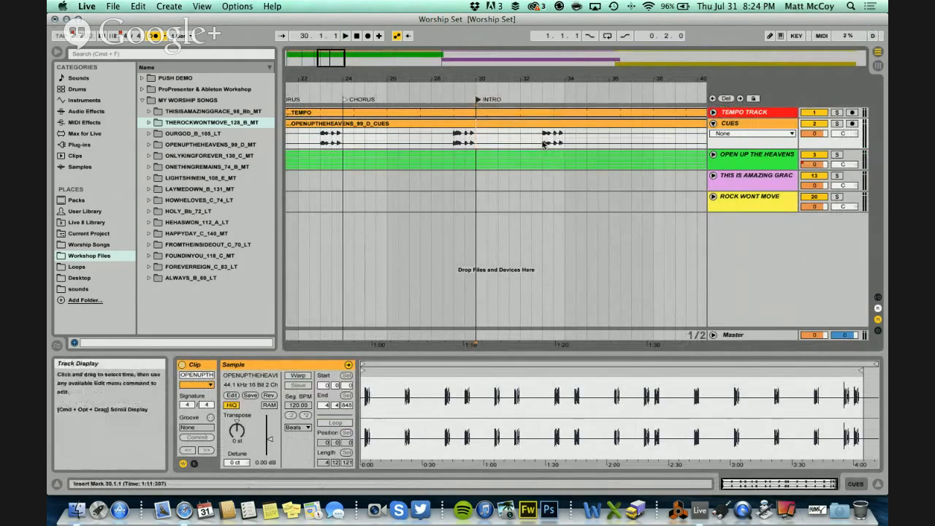
# - Play on from the INTRO locator and set a locator named VERSE at bar 34 during playback
pyautogui.press('space')
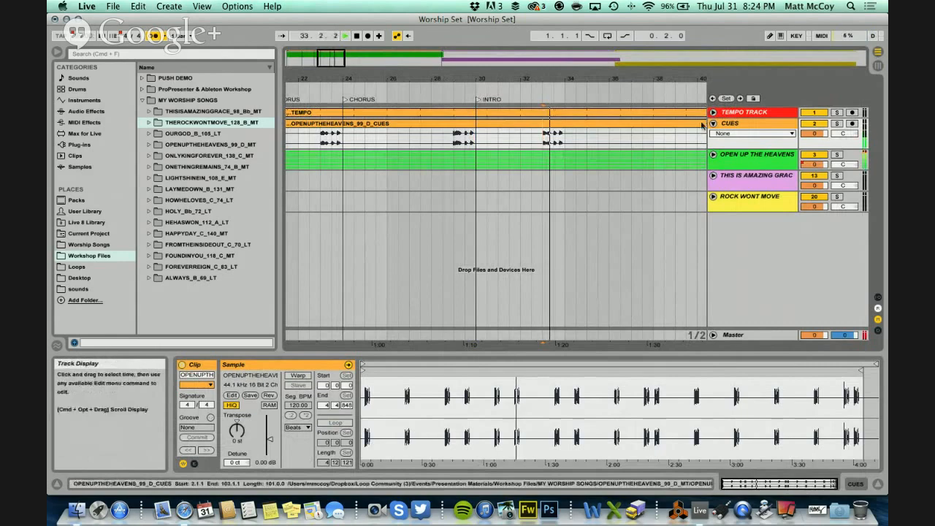
pyautogui.click(727, 99)
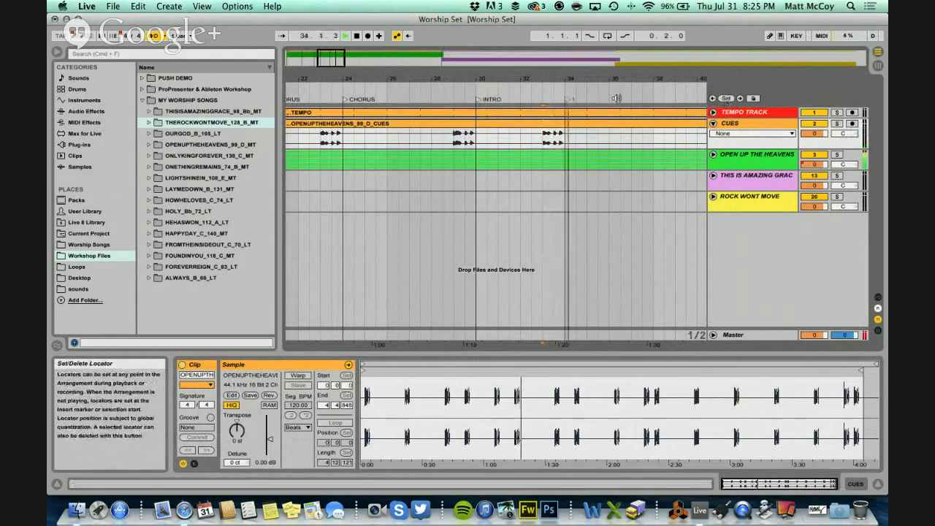
pyautogui.rightClick(569, 102)
pyautogui.click(582, 108)
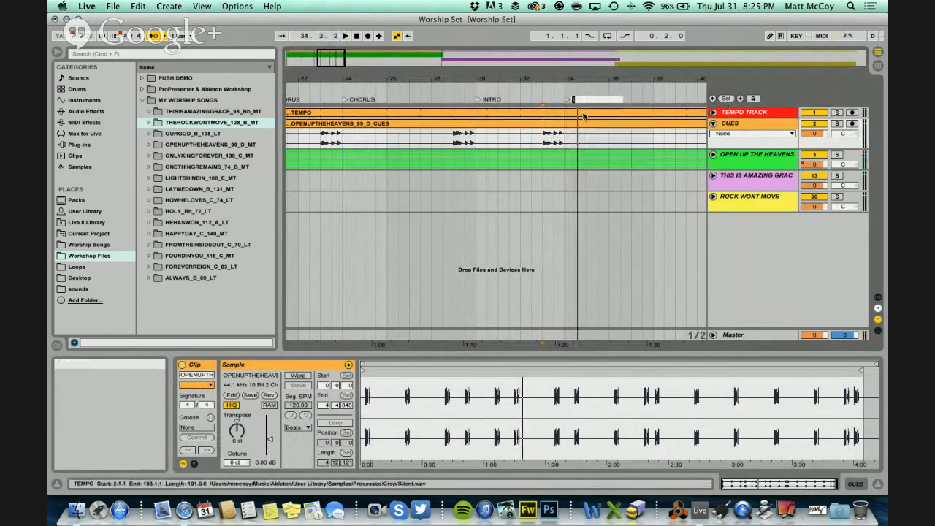
pyautogui.write('VERSE')
pyautogui.press('Return')
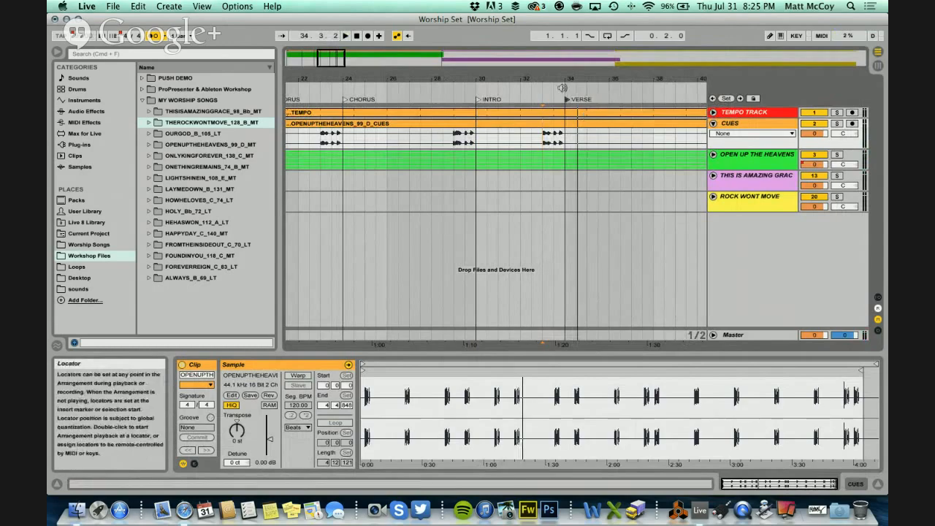
# - Remove the computer-key assignment A from the Add Locator control in Key Map Mode
pyautogui.moveTo(544, 85); pyautogui.dragTo(532, 111)
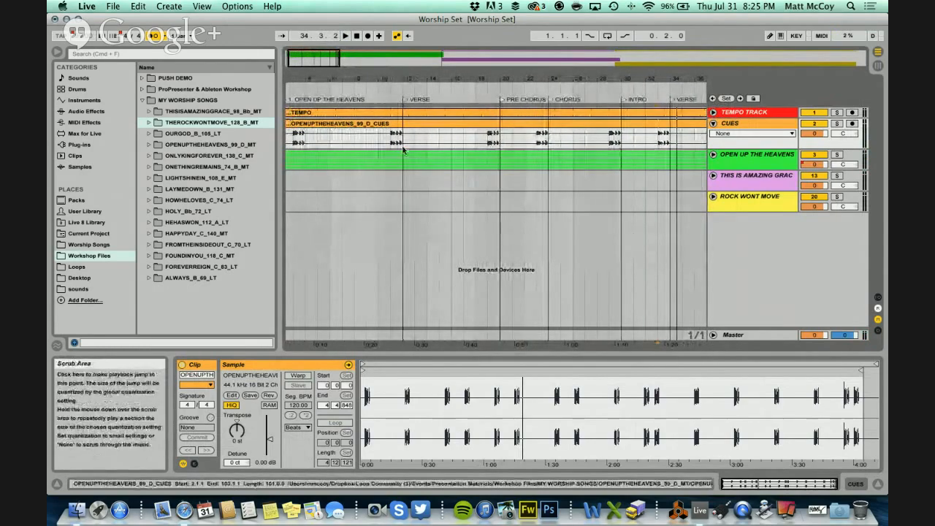
pyautogui.hscroll(-2, 408, 149)
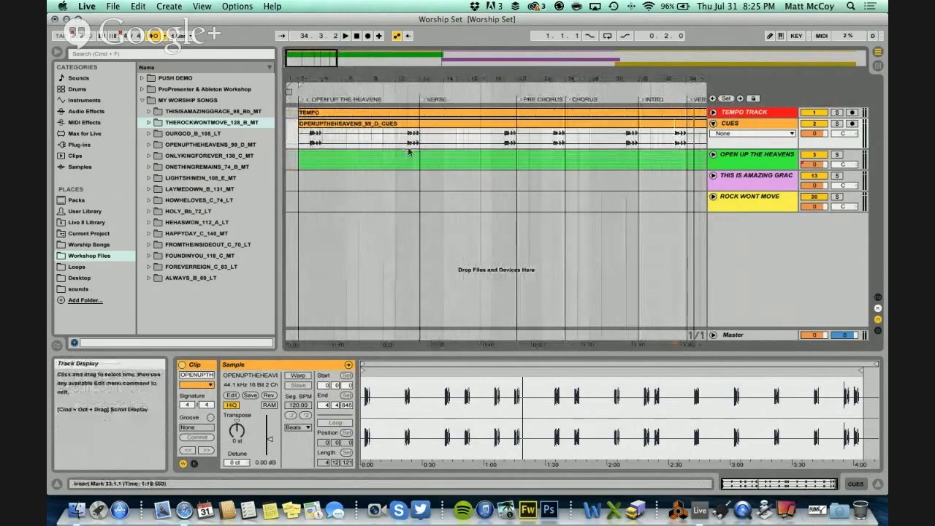
pyautogui.click(799, 37)
pyautogui.click(728, 99)
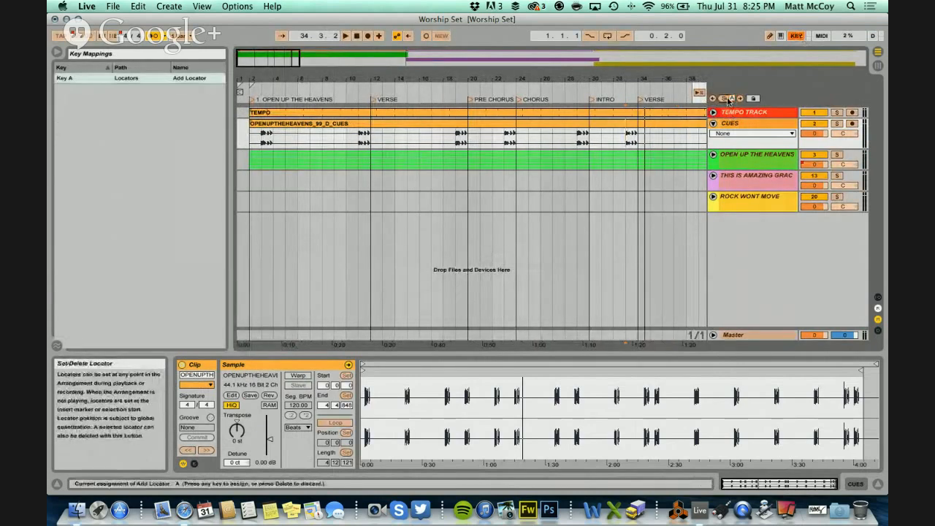
pyautogui.press('Delete')
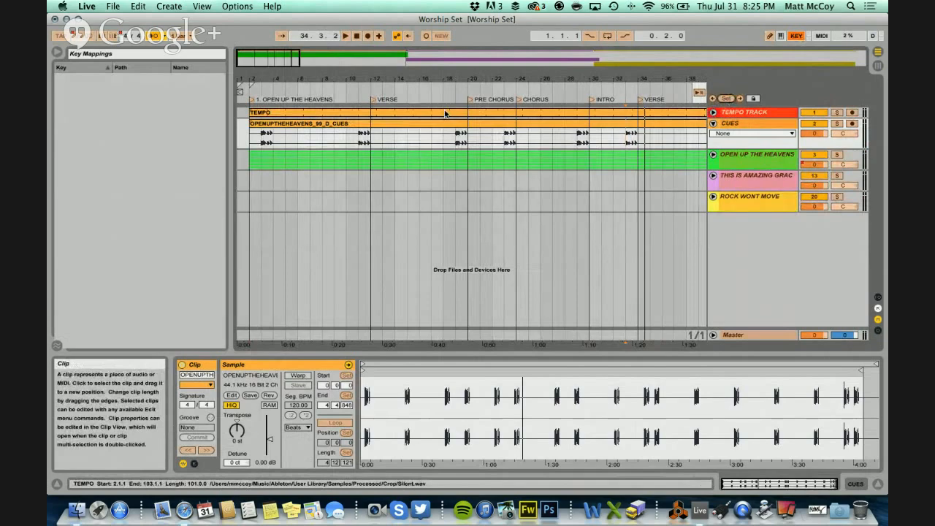
# - Map key 1 to the 1. OPEN UP THE HEAVENS locator and key V to the VERSE locator at bar 12
pyautogui.moveTo(254, 76); pyautogui.dragTo(254, 78)
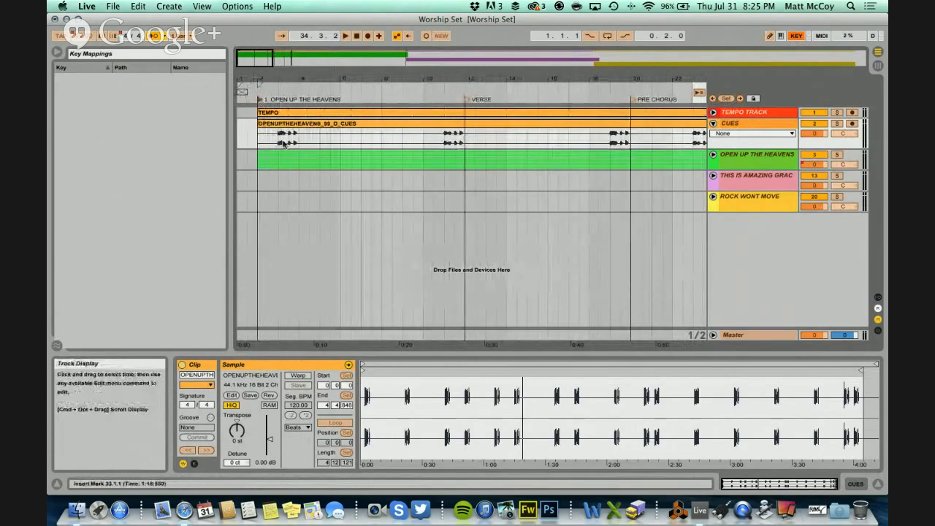
pyautogui.press('1')
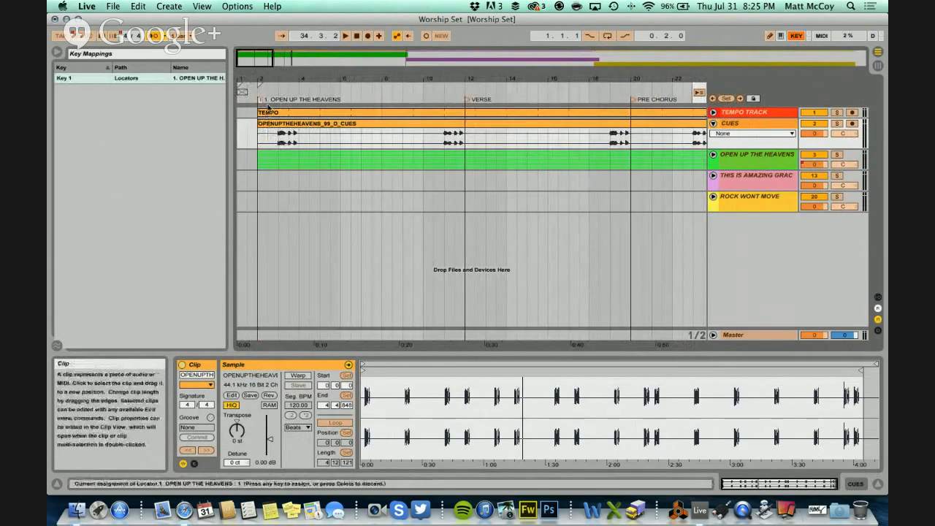
pyautogui.moveTo(264, 75); pyautogui.dragTo(266, 80)
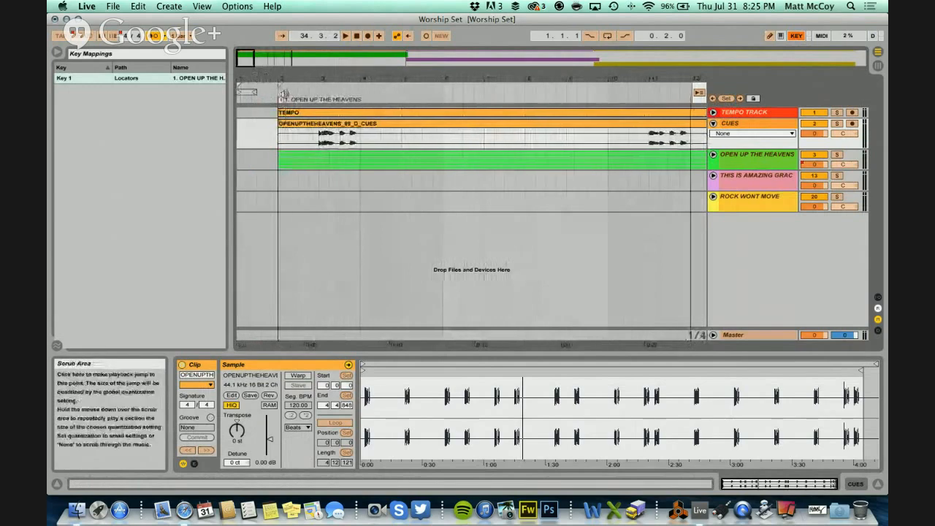
pyautogui.hscroll(5, 436, 112)
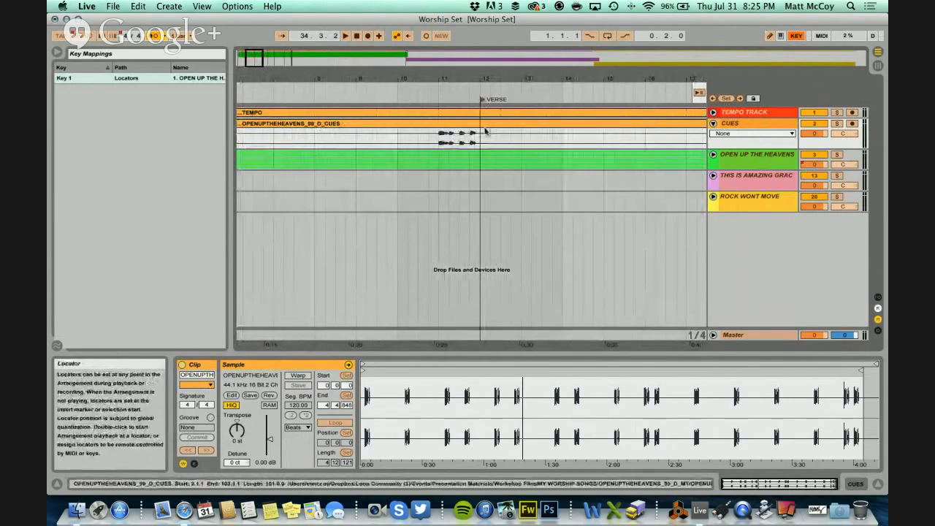
pyautogui.press('v')
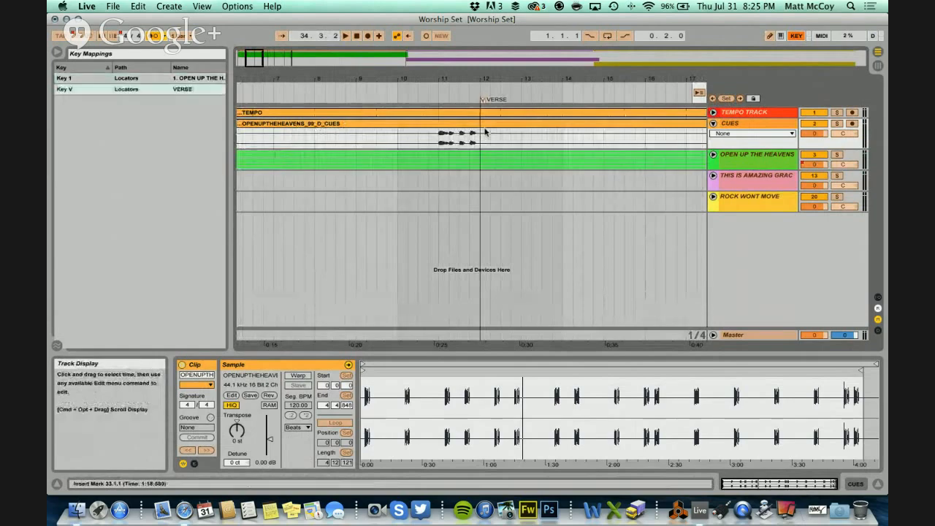
# - Map key P to the PRE CHORUS locator and key C to the CHORUS locator, and leave Key Map Mode
pyautogui.hscroll(5, 487, 117)
pyautogui.hscroll(2, 488, 115)
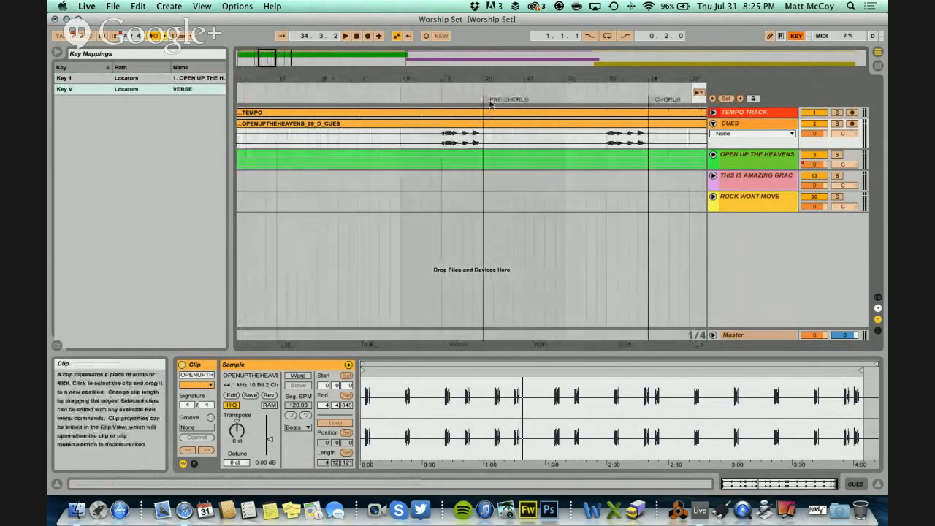
pyautogui.click(487, 101)
pyautogui.press('p')
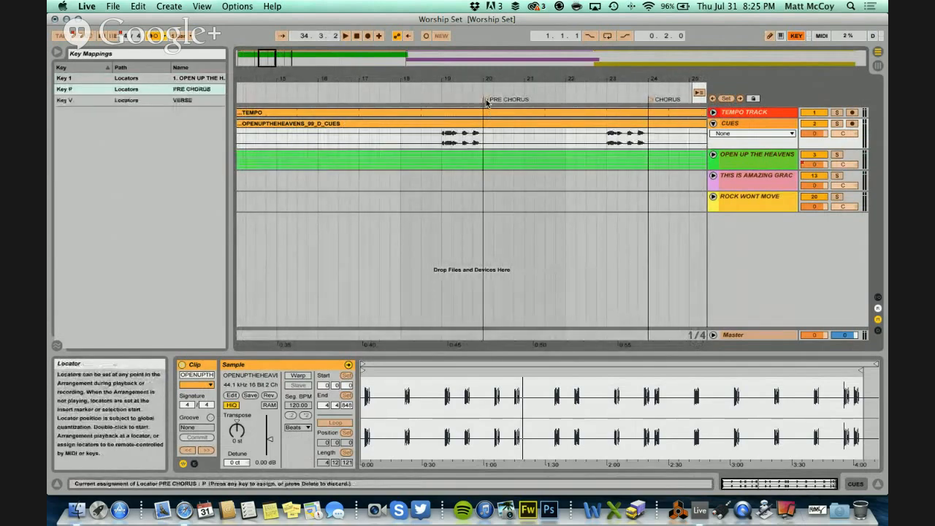
pyautogui.hscroll(3, 511, 117)
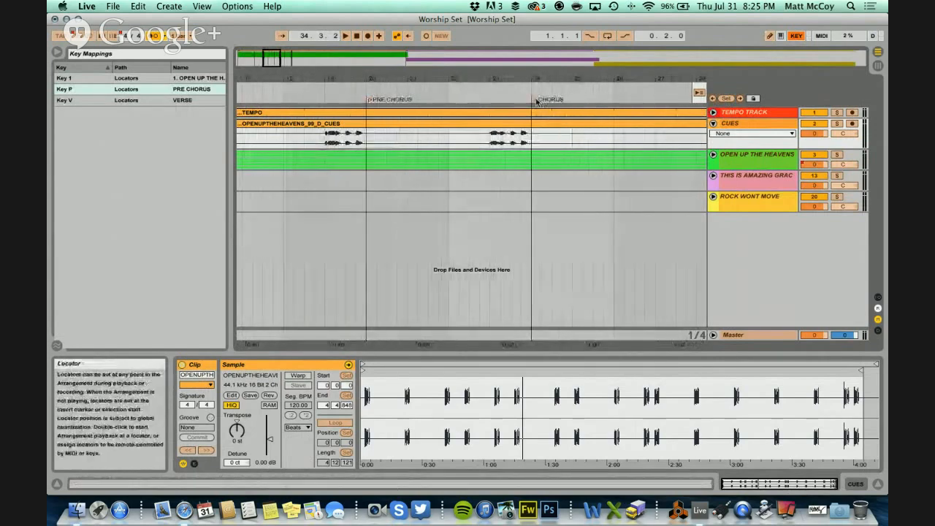
pyautogui.click(535, 103)
pyautogui.press('c')
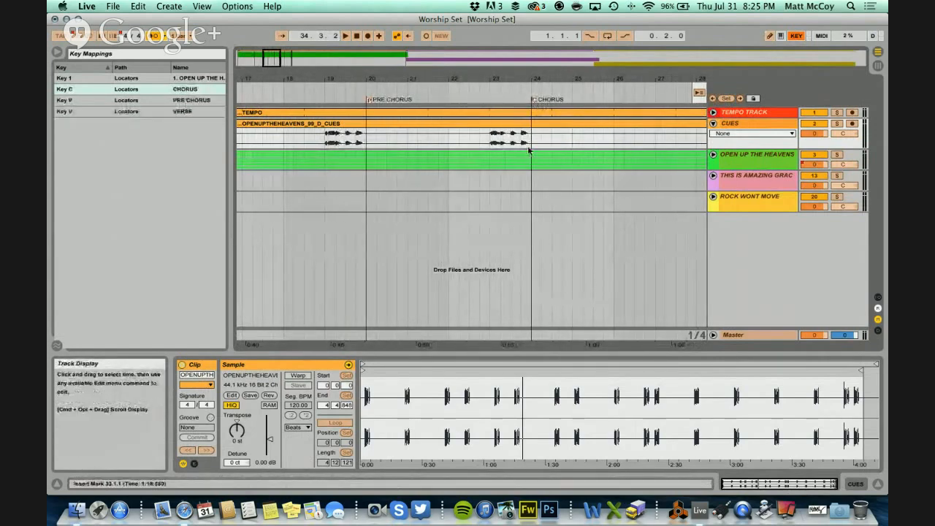
pyautogui.click(799, 36)
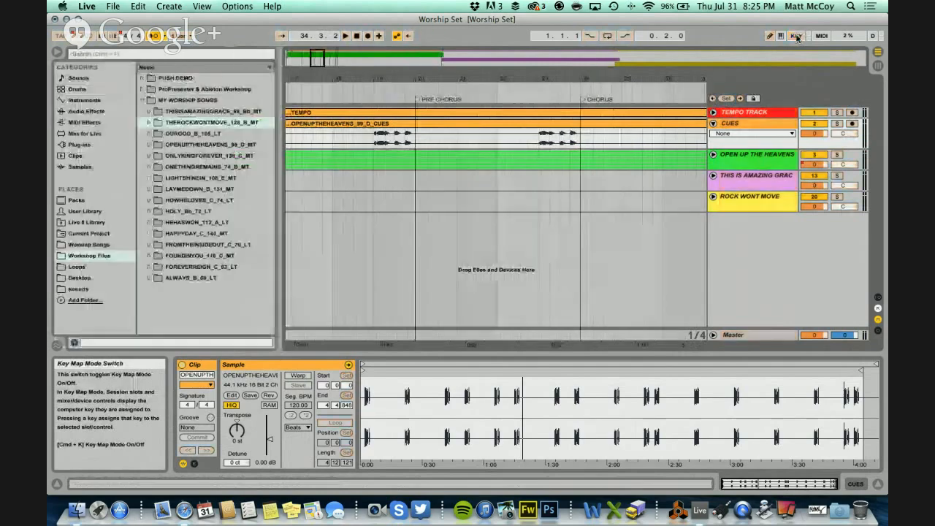
# - Play OPEN UP THE HEAVENS from bar 2 and test jumping between its sections with the mapped locator keys
pyautogui.moveTo(447, 71); pyautogui.dragTo(448, 76)
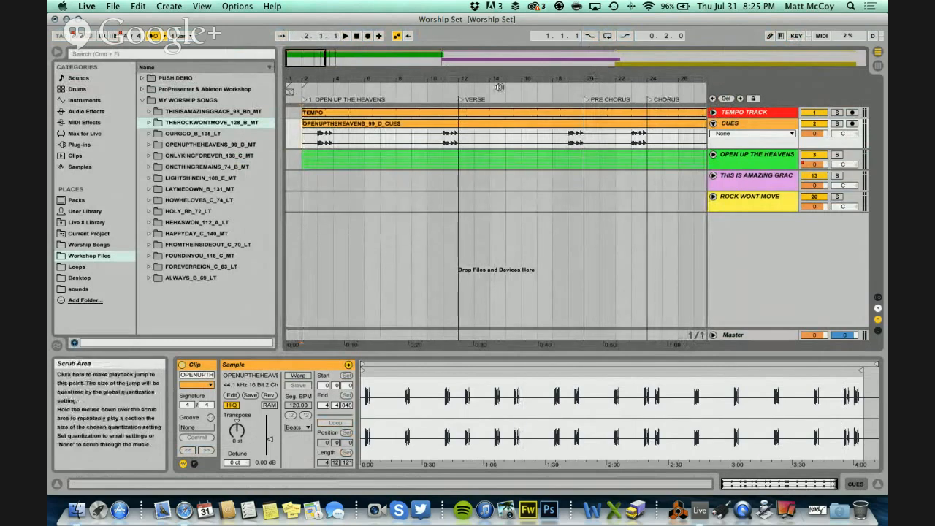
pyautogui.press('space')
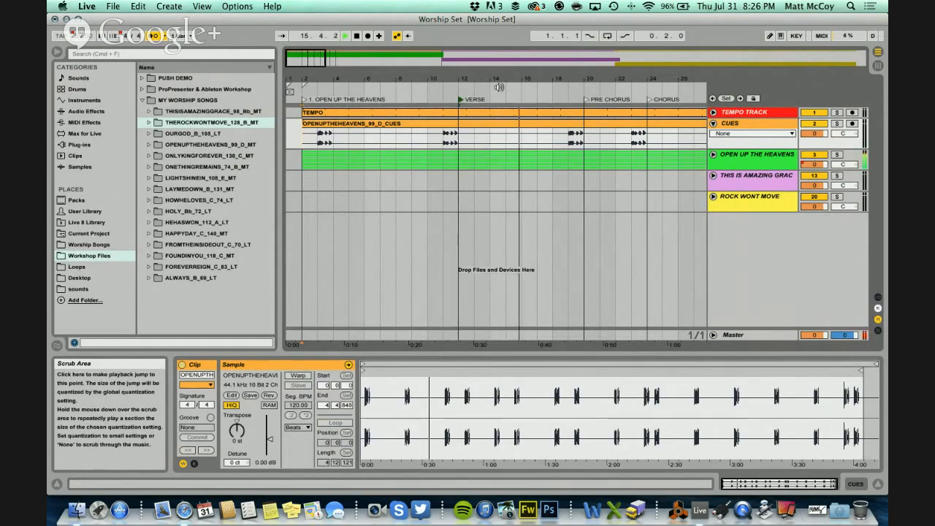
pyautogui.press('2')
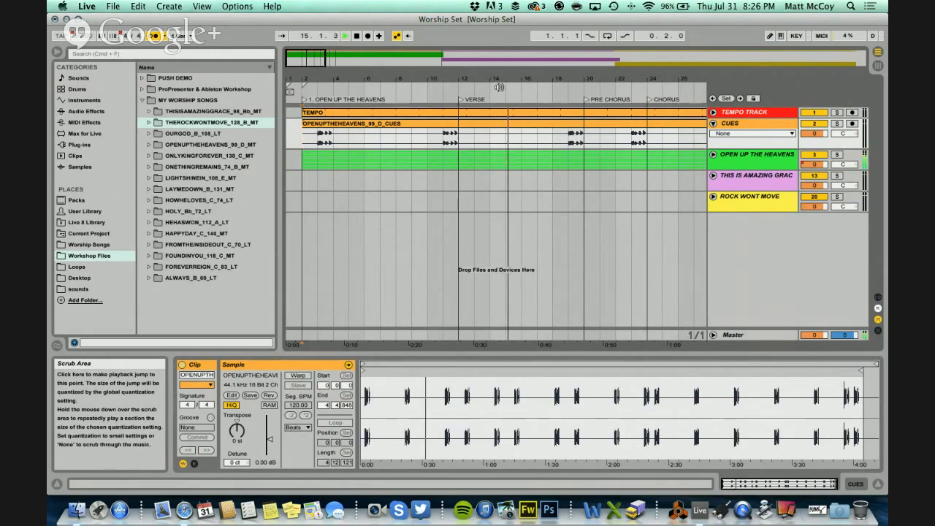
pyautogui.press('3')
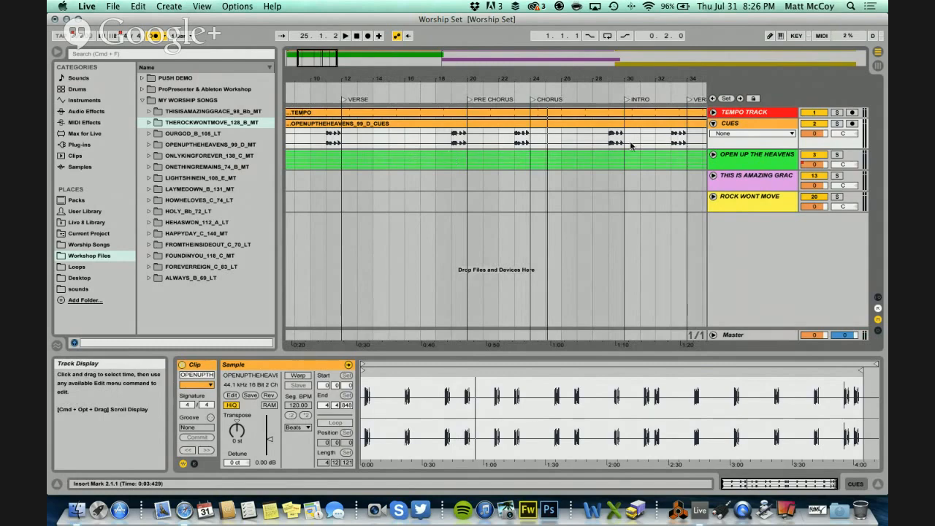
# - Look at MIDI Map Mode, leave it, and view the Looptimus foot controller page on Loop Community in Safari
pyautogui.click(821, 36)
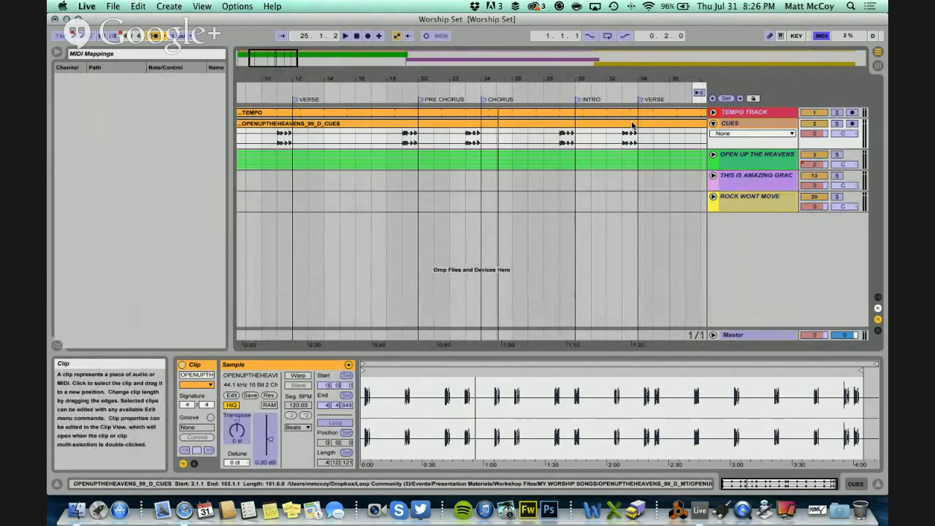
pyautogui.click(821, 36)
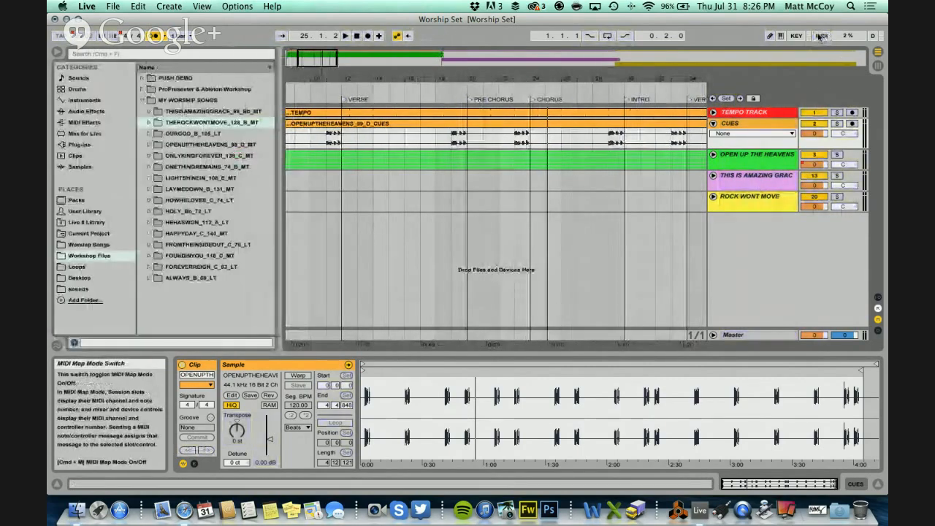
pyautogui.click(187, 508)
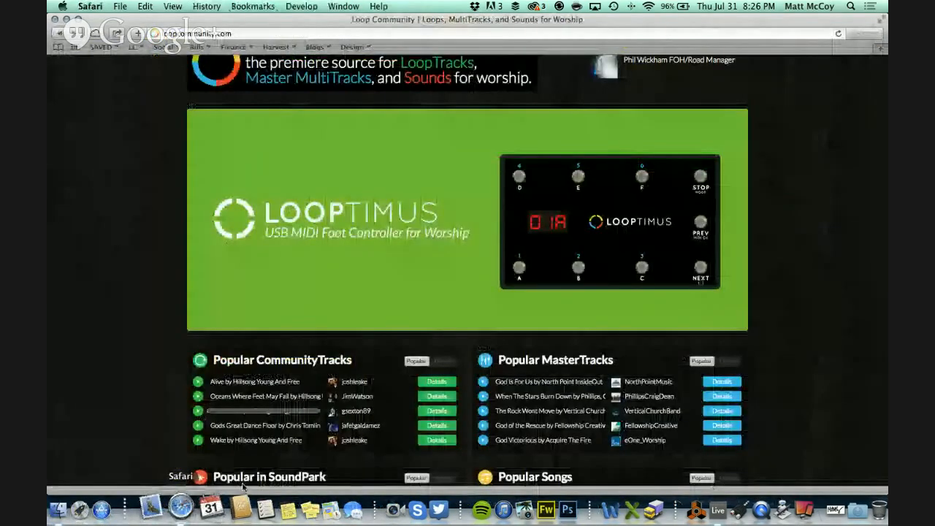
pyautogui.click(439, 230)
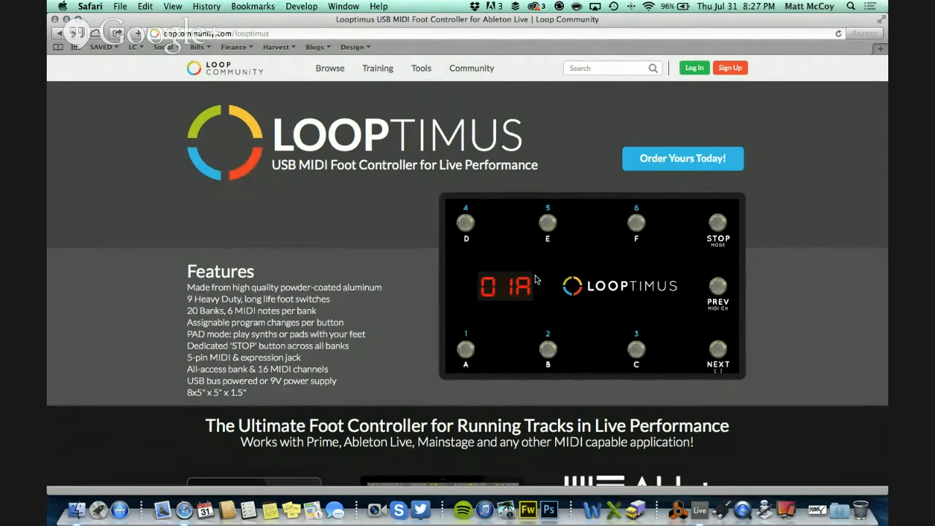
# - Switch back to Ableton Live and show the whole three-song arrangement
pyautogui.click(700, 510)
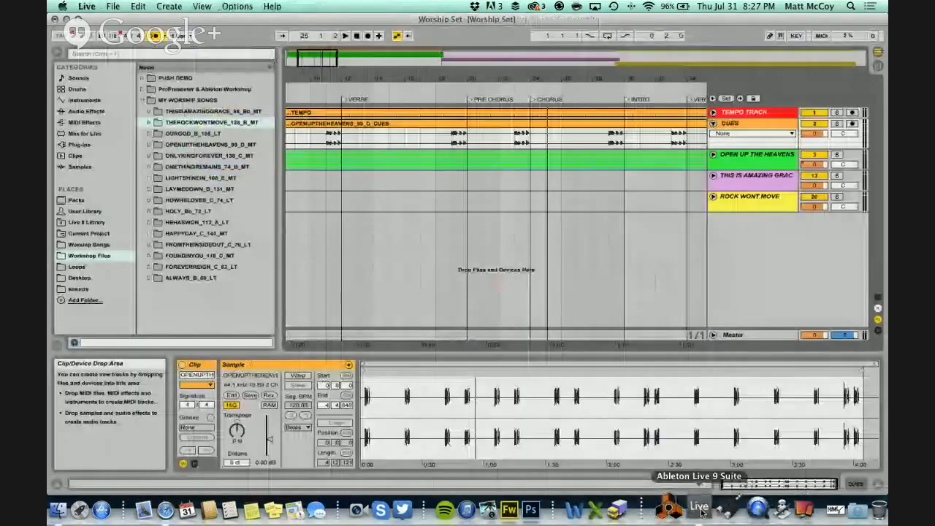
pyautogui.moveTo(489, 79); pyautogui.dragTo(484, 78)
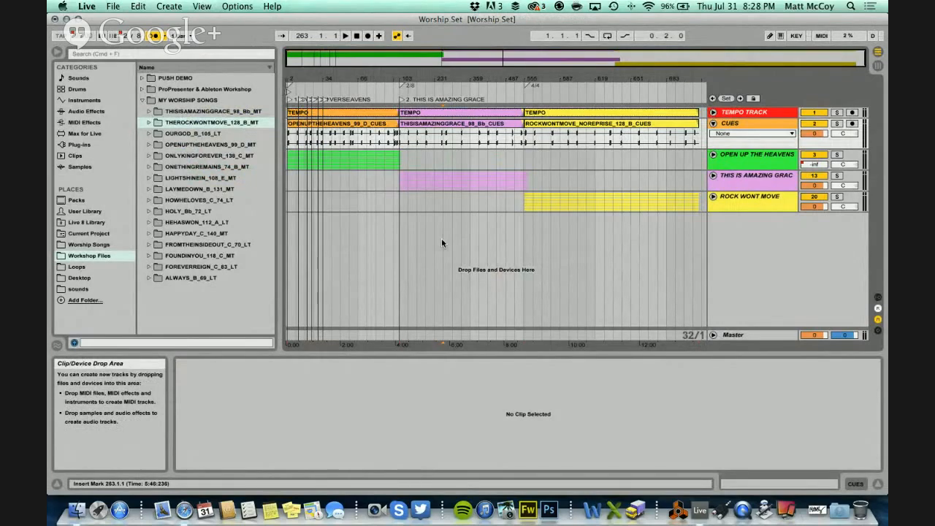
# - Examine the three songs along the arrangement timeline, from OPEN UP THE HEAVENS to ROCK WONT MOVE, and return to the full overview
pyautogui.moveTo(303, 78); pyautogui.dragTo(389, 81)
pyautogui.moveTo(476, 78); pyautogui.dragTo(437, 81)
pyautogui.moveTo(540, 78); pyautogui.dragTo(556, 79)
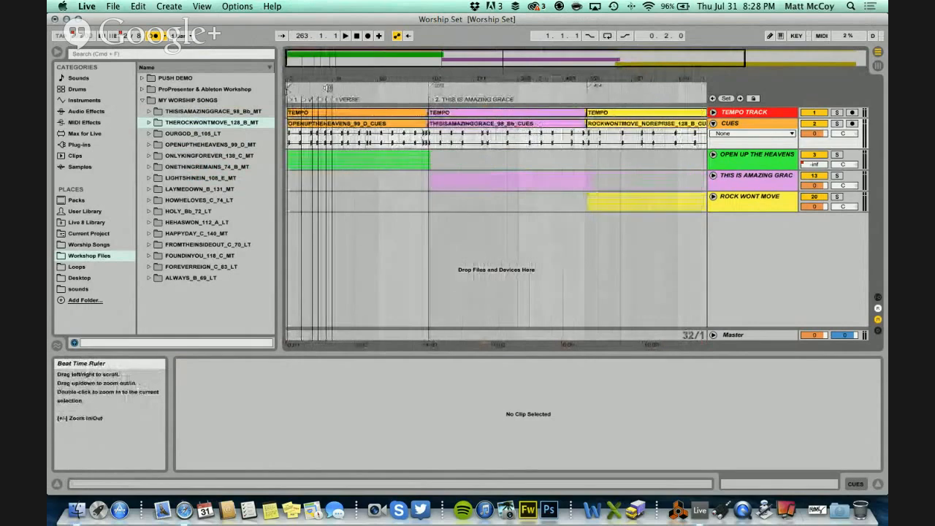
pyautogui.hscroll(5, 592, 141)
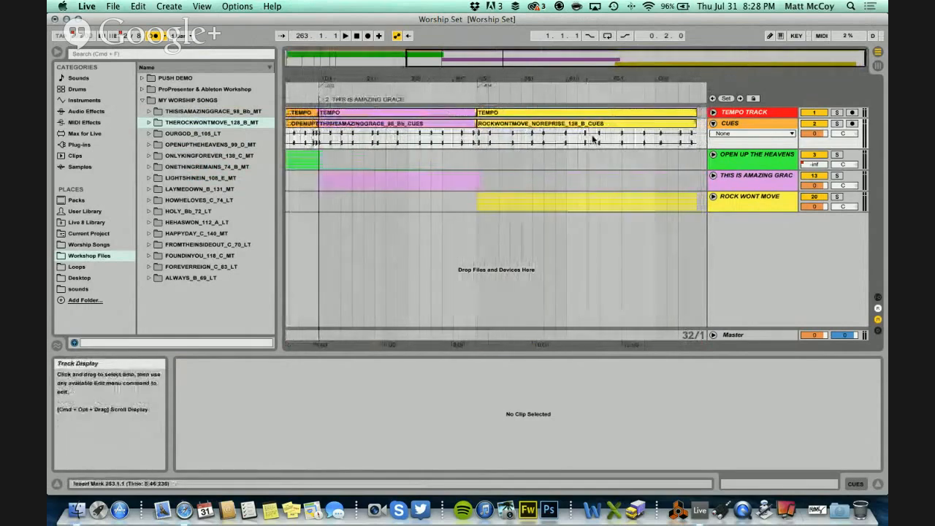
pyautogui.hscroll(-1, 550, 145)
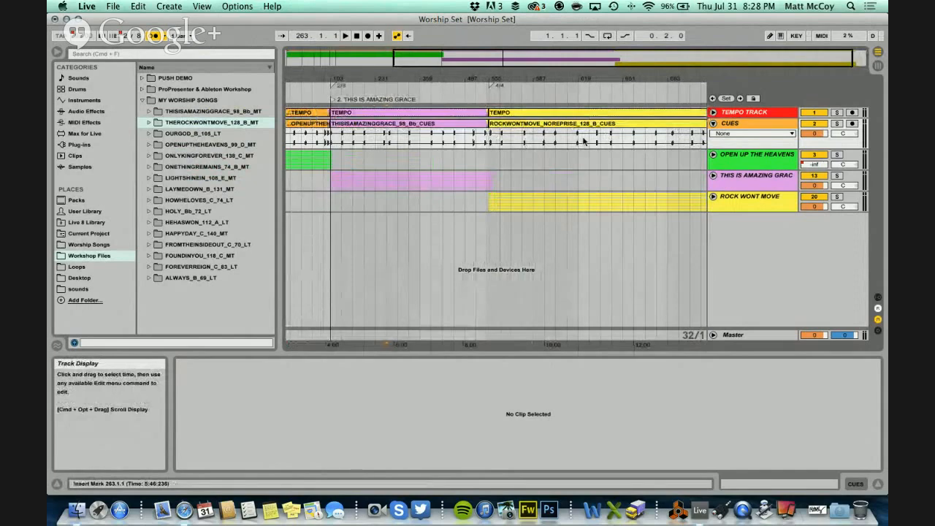
pyautogui.doubleClick(531, 79)
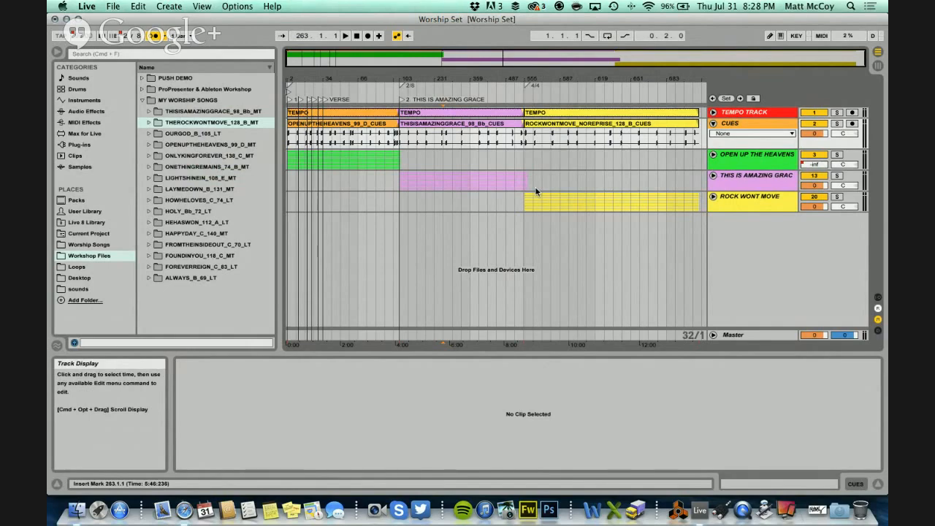
# - Unfold the OPEN UP THE HEAVENS group and its LOOP, ORGAN and PAD tracks to inspect their waveforms
pyautogui.click(713, 155)
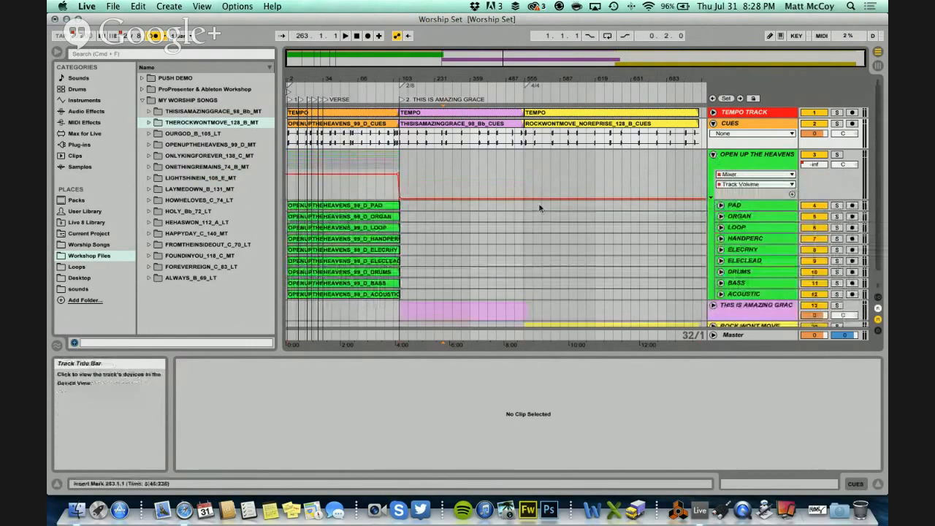
pyautogui.moveTo(306, 78); pyautogui.dragTo(305, 128)
pyautogui.click(722, 228)
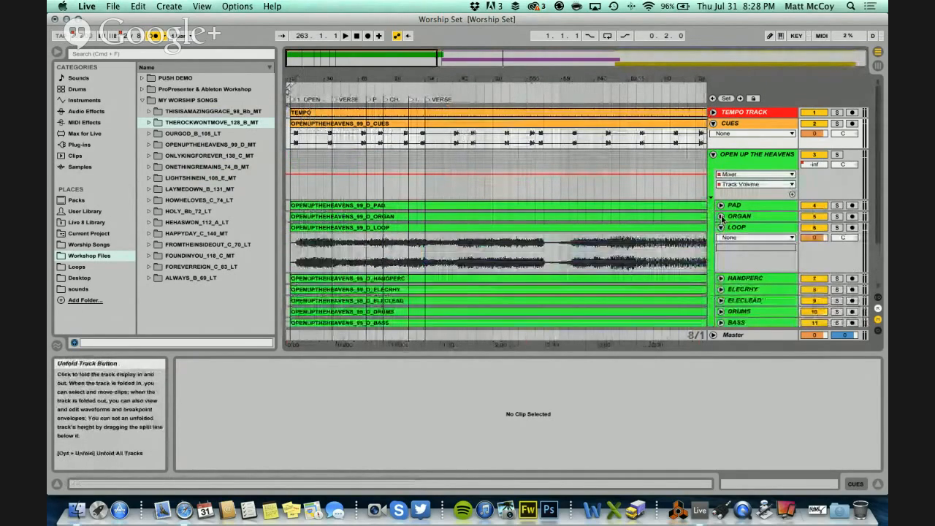
pyautogui.click(721, 217)
pyautogui.click(722, 206)
pyautogui.moveTo(341, 79); pyautogui.dragTo(384, 106)
pyautogui.click(731, 206)
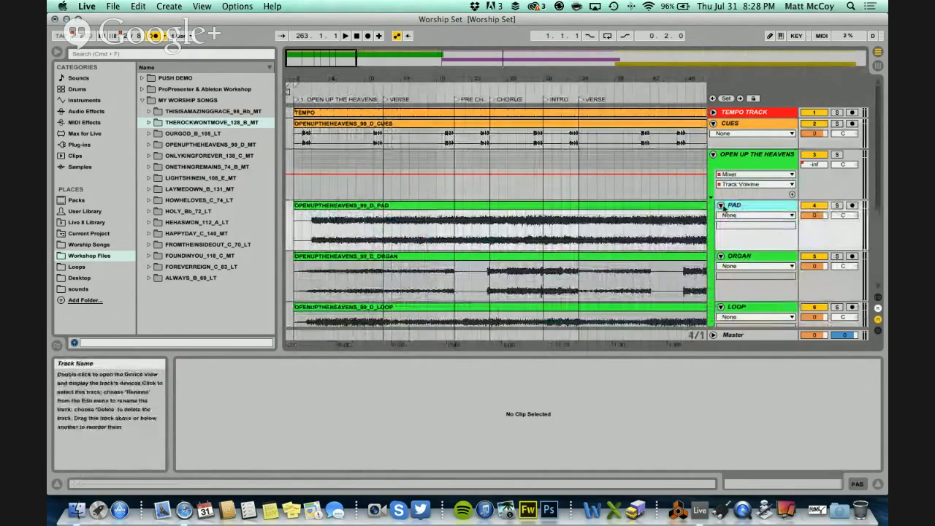
# - Fold the PAD, ORGAN and LOOP tracks and collapse the OPEN UP THE HEAVENS group
pyautogui.click(721, 206)
pyautogui.click(722, 217)
pyautogui.click(721, 228)
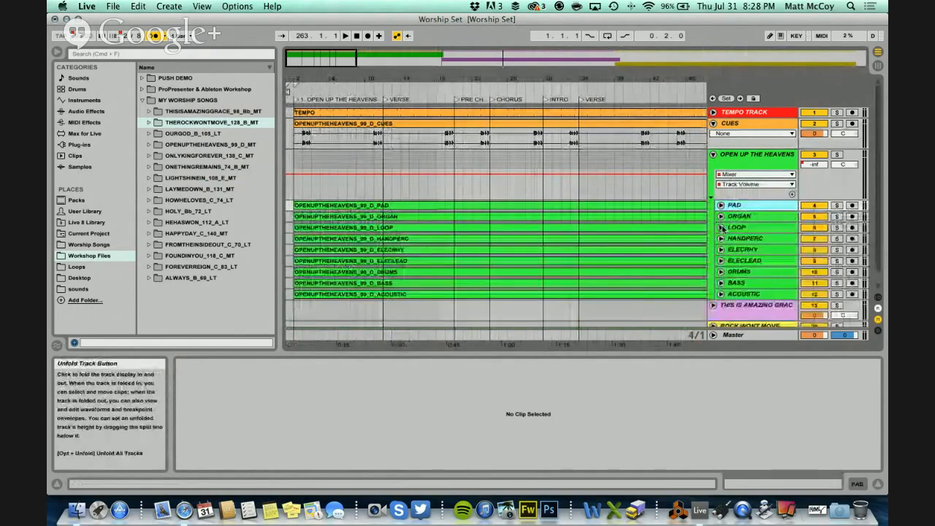
pyautogui.click(713, 154)
pyautogui.press('-')
pyautogui.press('-')
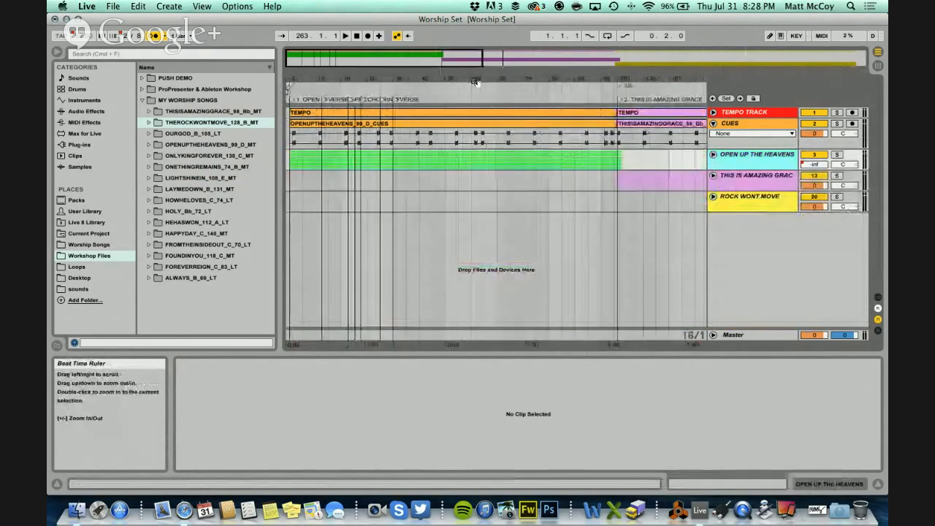
# - Look at the Session View, return to the Arrangement View, and briefly highlight the ROCK WONT MOVE section across all tracks
pyautogui.press('Tab')
pyautogui.moveTo(842, 103)
pyautogui.mouseDown()
pyautogui.moveTo(845, 78)
pyautogui.moveTo(846, 100)
pyautogui.mouseUp()
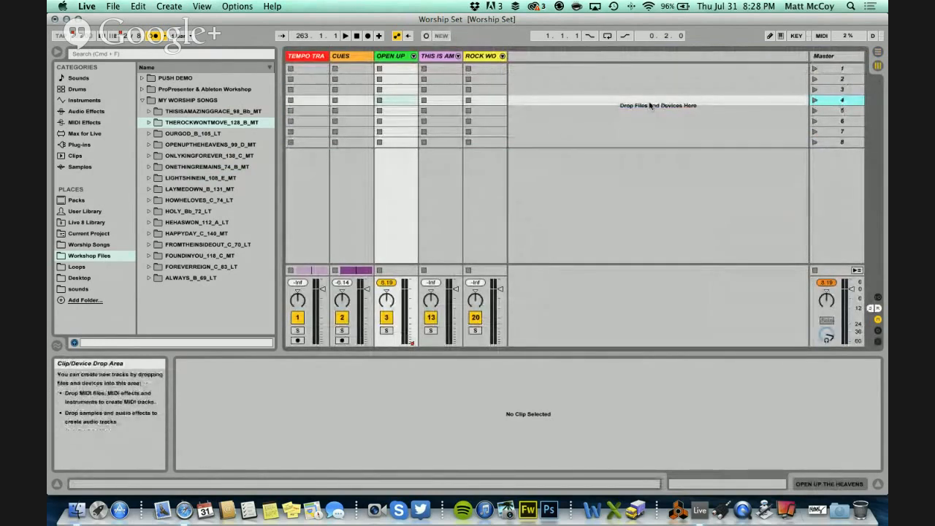
pyautogui.press('Tab')
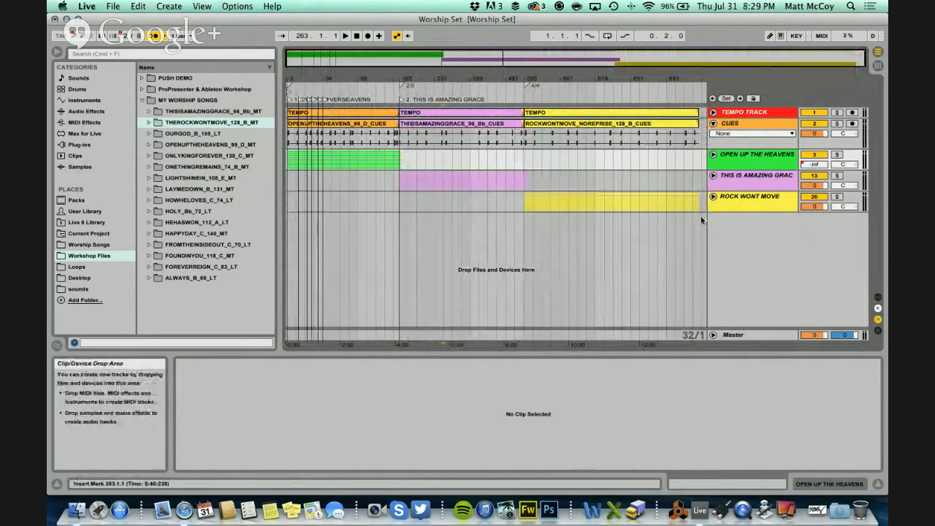
pyautogui.moveTo(703, 219); pyautogui.dragTo(526, 114)
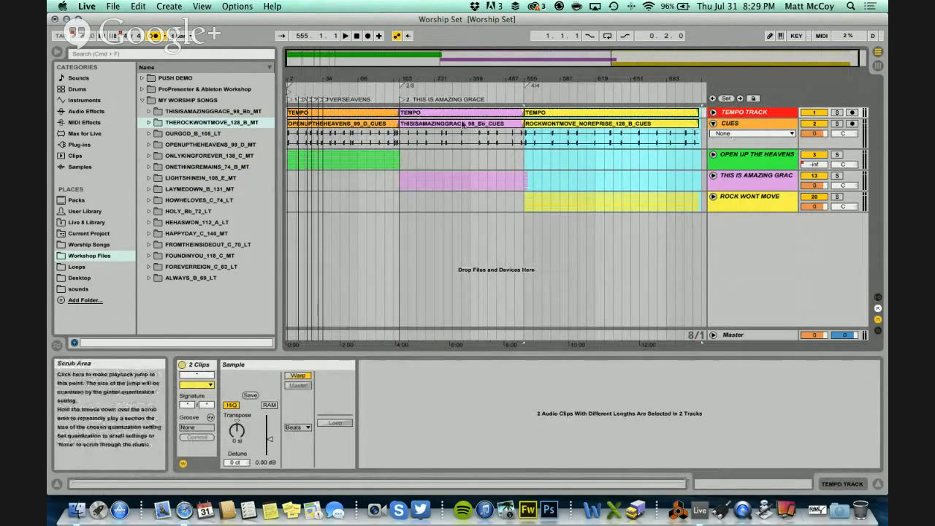
pyautogui.click(513, 237)
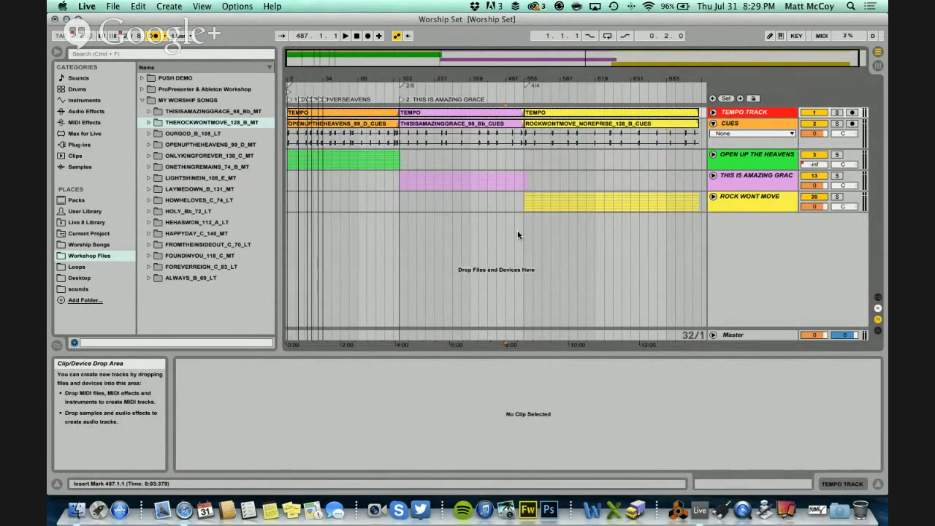
# - Compare the Session View with the Arrangement View again and view OPEN UP THE HEAVENS up close within the full set
pyautogui.press('Tab')
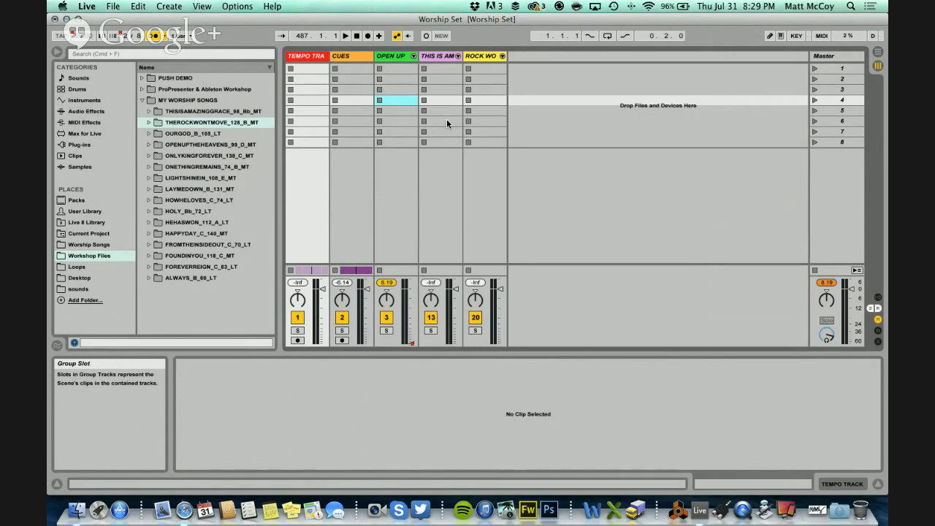
pyautogui.press('Tab')
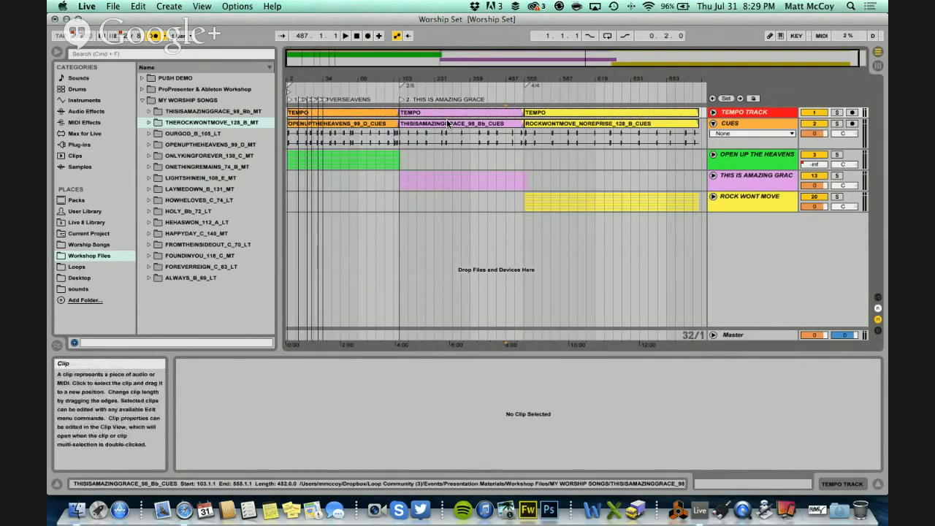
pyautogui.moveTo(466, 80); pyautogui.dragTo(466, 79)
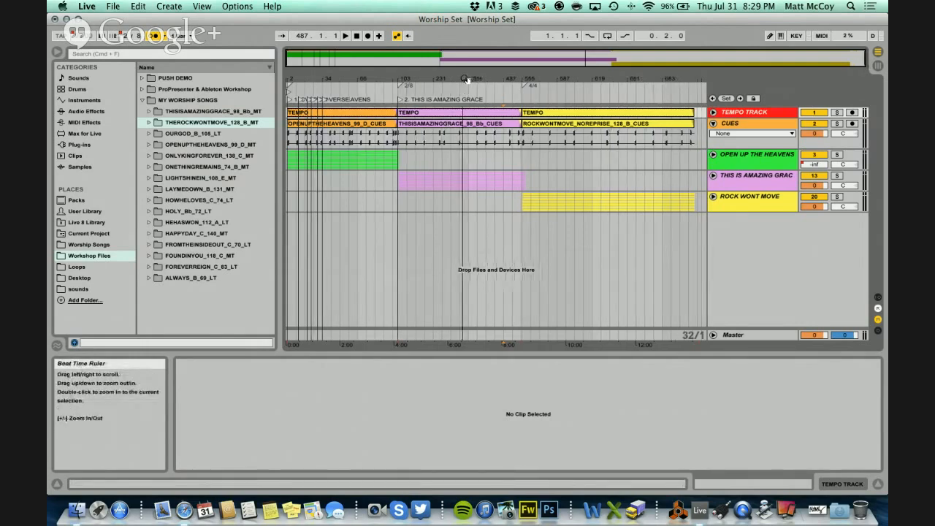
pyautogui.moveTo(308, 77); pyautogui.dragTo(307, 78)
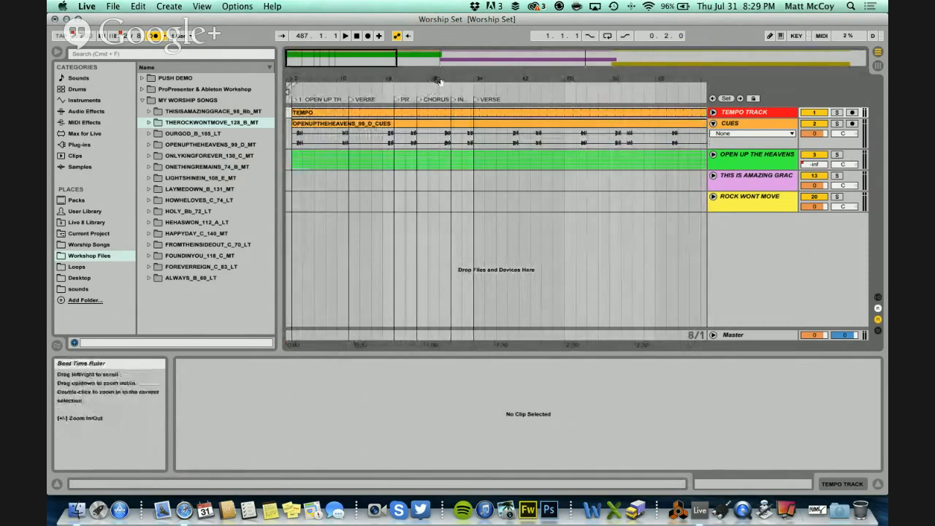
pyautogui.moveTo(439, 81); pyautogui.dragTo(441, 81)
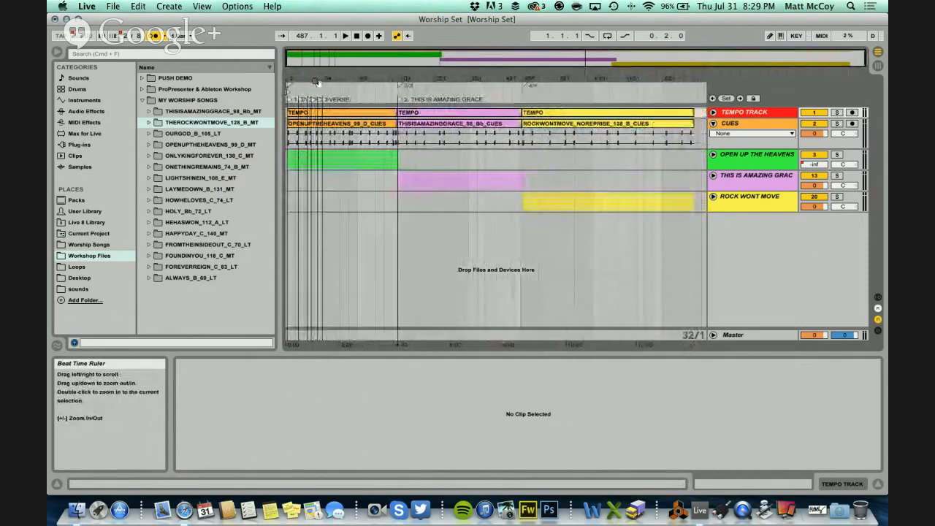
pyautogui.click(540, 231)
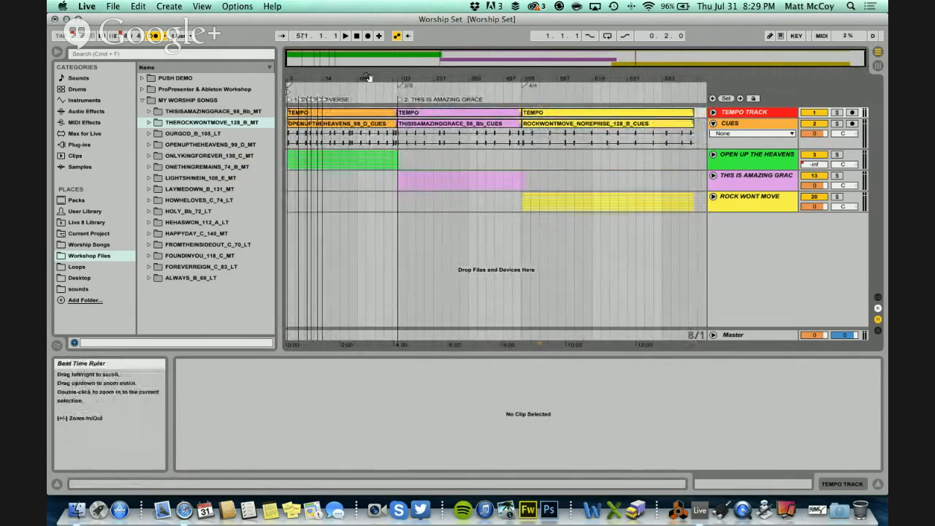
# - Step through scenes 2 to 8 in the Session View and return to the Arrangement View
pyautogui.press('Tab')
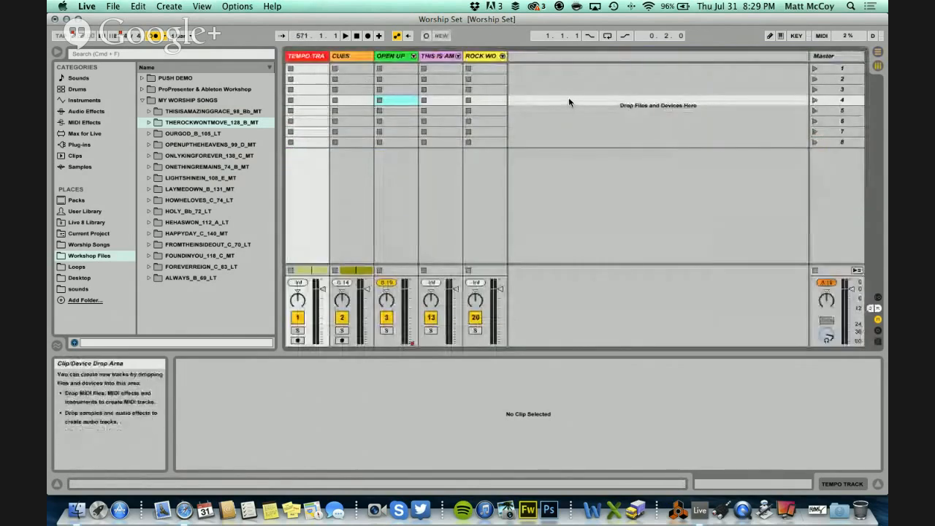
pyautogui.click(836, 81)
pyautogui.click(837, 91)
pyautogui.click(836, 101)
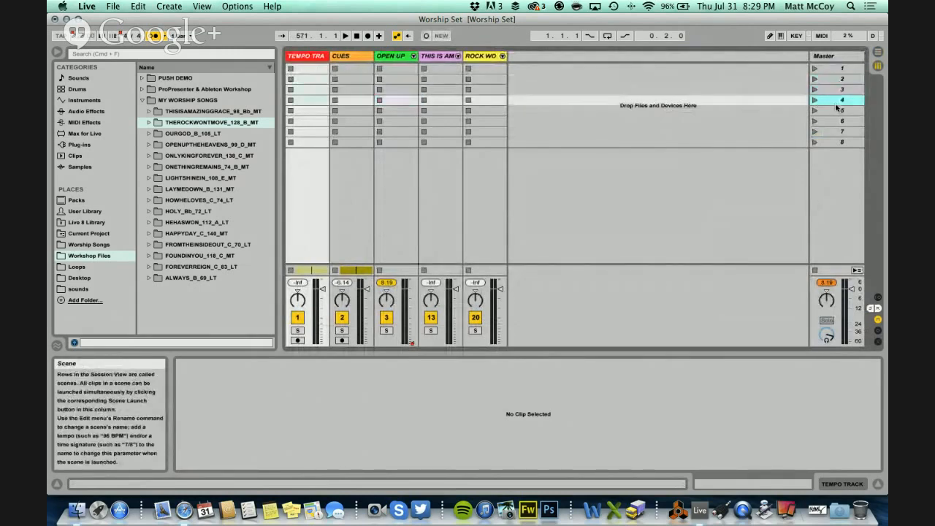
pyautogui.click(836, 113)
pyautogui.click(838, 121)
pyautogui.click(838, 132)
pyautogui.click(836, 143)
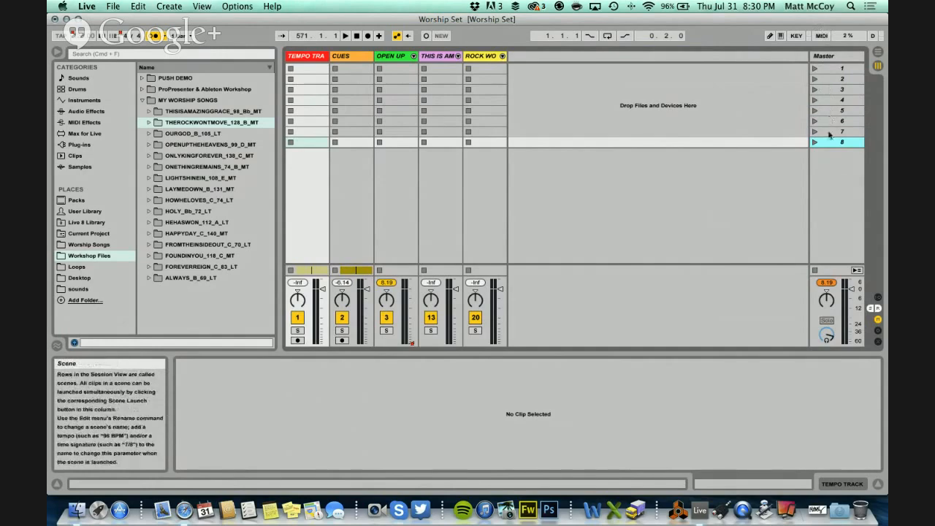
pyautogui.press('Tab')
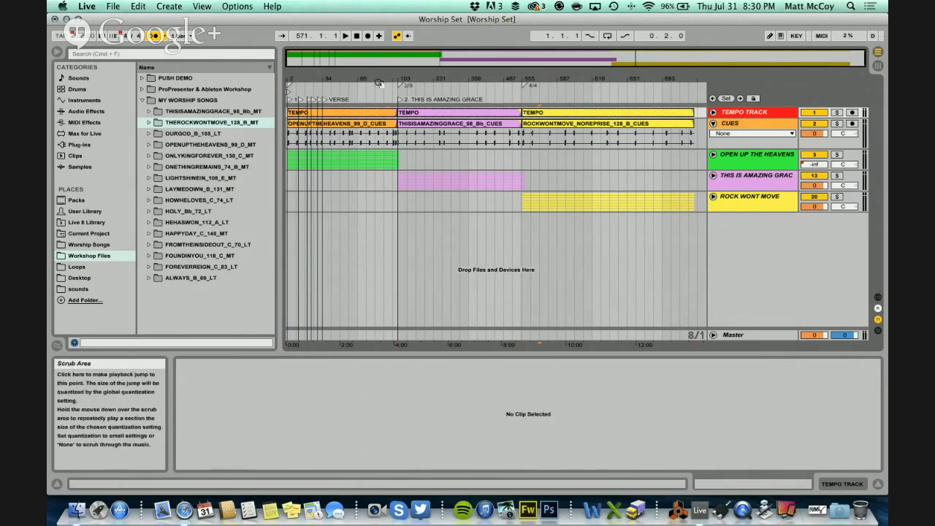
# - Review the set from the first song to the end of ROCK WONT MOVE and return to the OPEN UP THE HEAVENS locators
pyautogui.moveTo(342, 73); pyautogui.dragTo(467, 80)
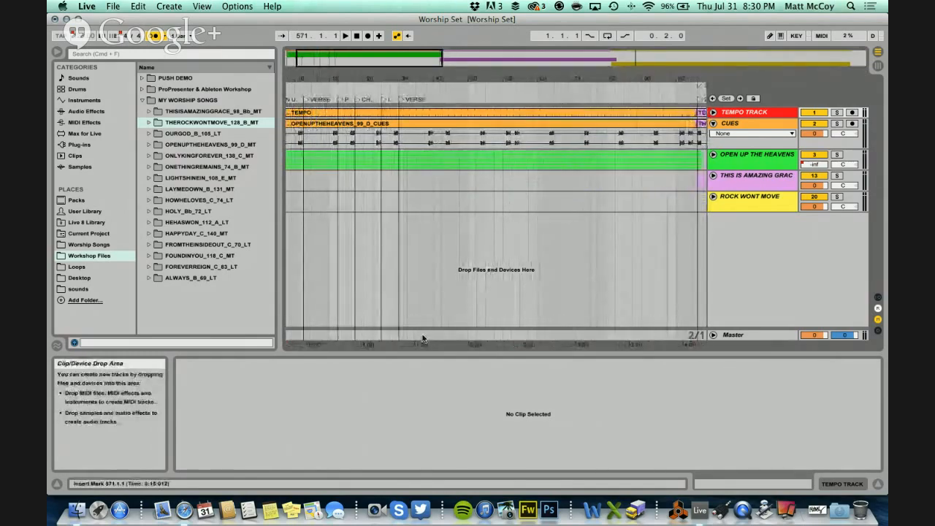
pyautogui.hscroll(8, 616, 283)
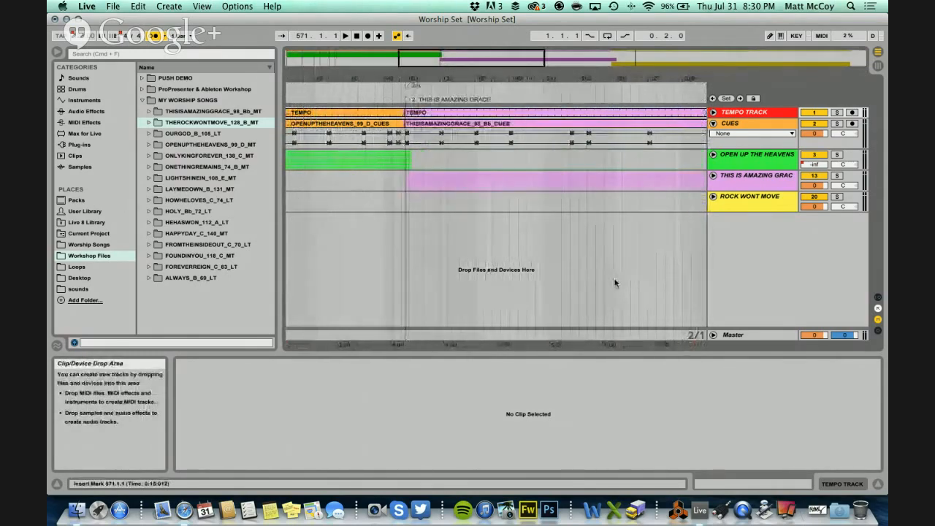
pyautogui.hscroll(10, 458, 252)
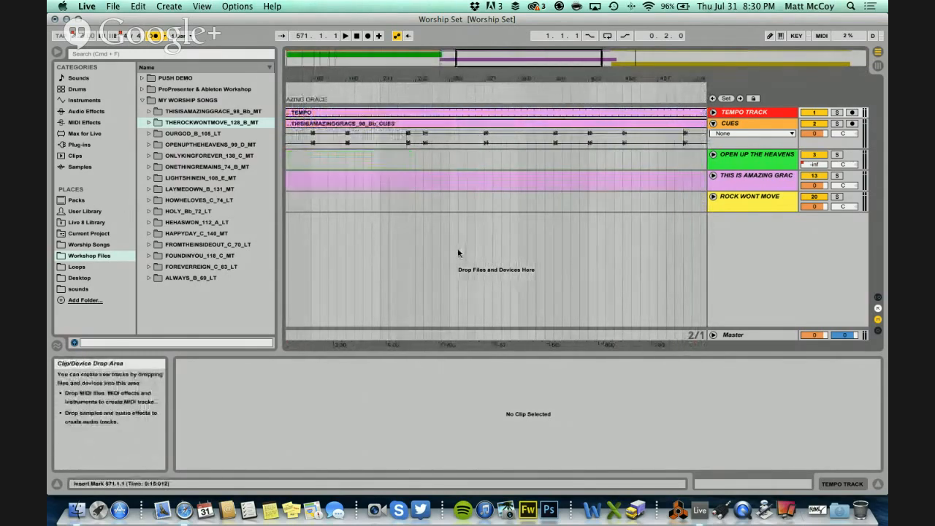
pyautogui.hscroll(5, 458, 253)
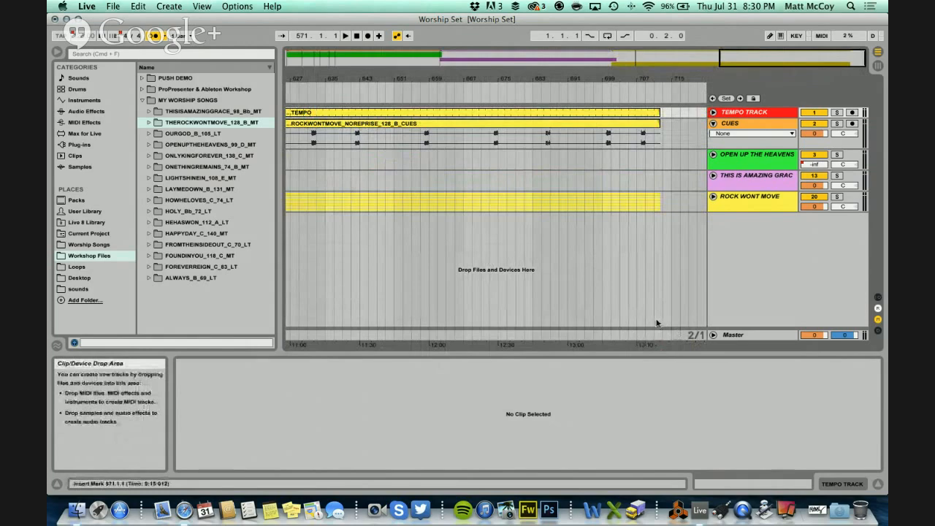
pyautogui.hscroll(-20, 511, 263)
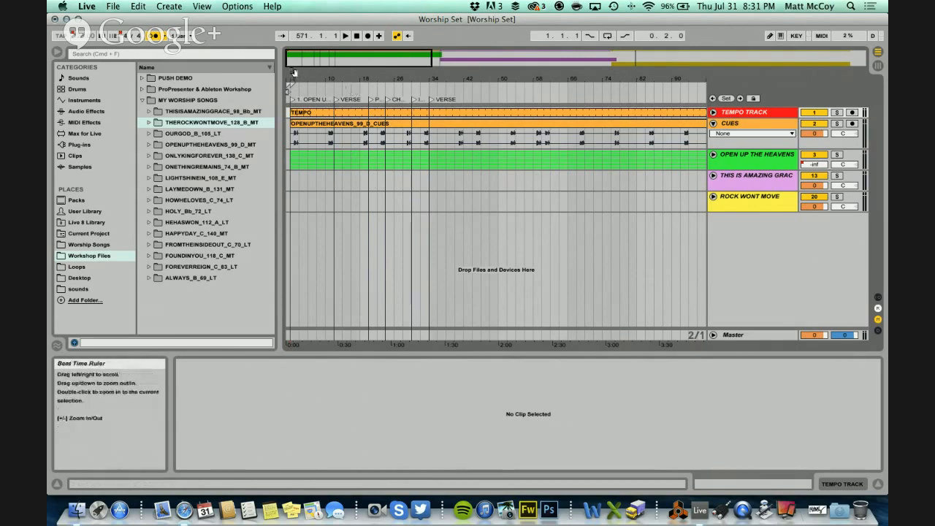
pyautogui.moveTo(294, 68); pyautogui.dragTo(296, 68)
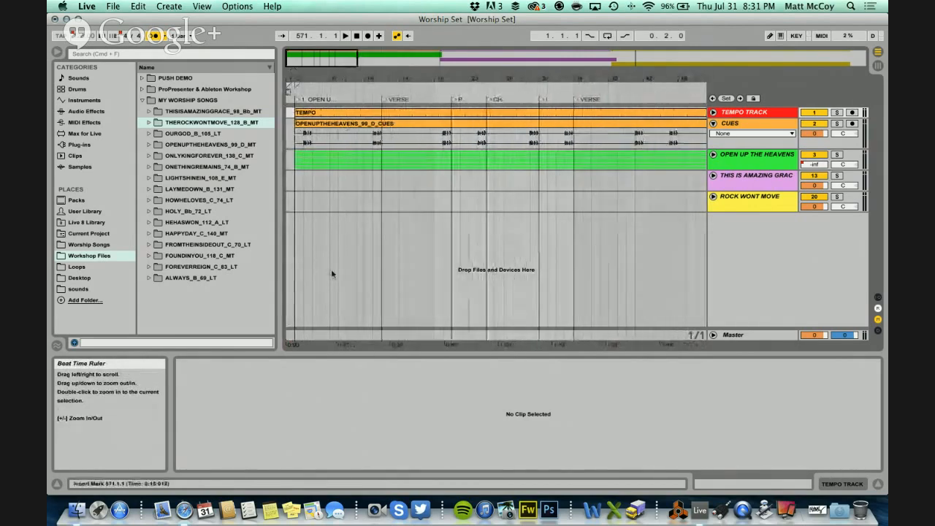
# - Switch to Safari to view the Looptimus foot controller page, and return to Ableton Live
pyautogui.click(182, 506)
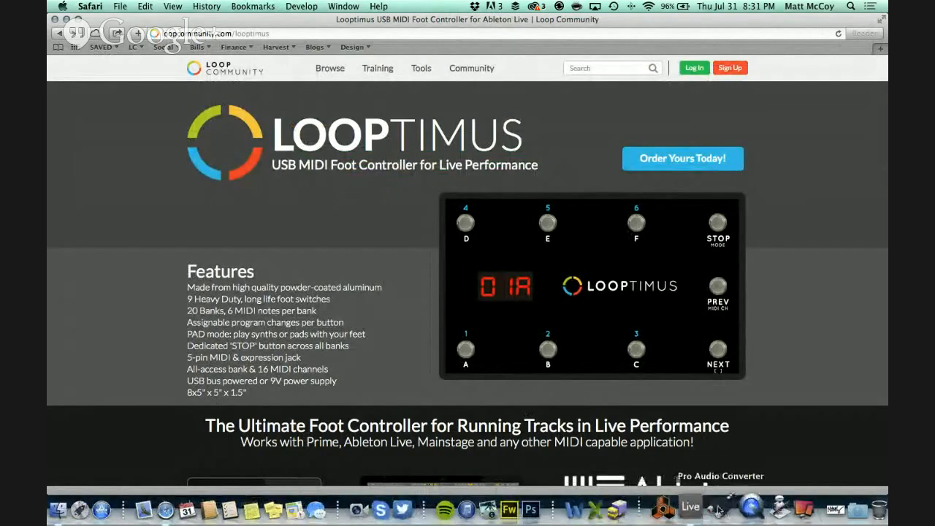
pyautogui.click(693, 506)
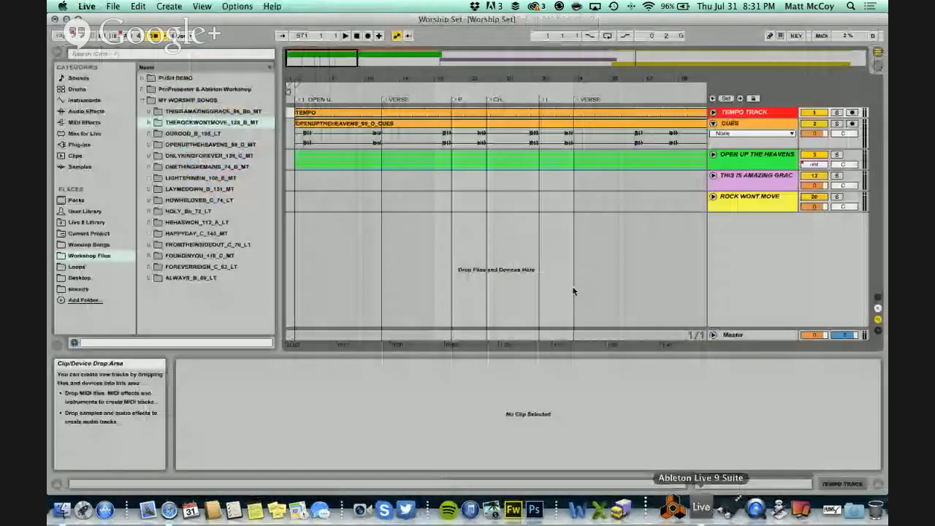
# - Review the locators of the first two songs and enter Key Map Mode to view the assigned locator keys
pyautogui.moveTo(421, 83); pyautogui.dragTo(421, 80)
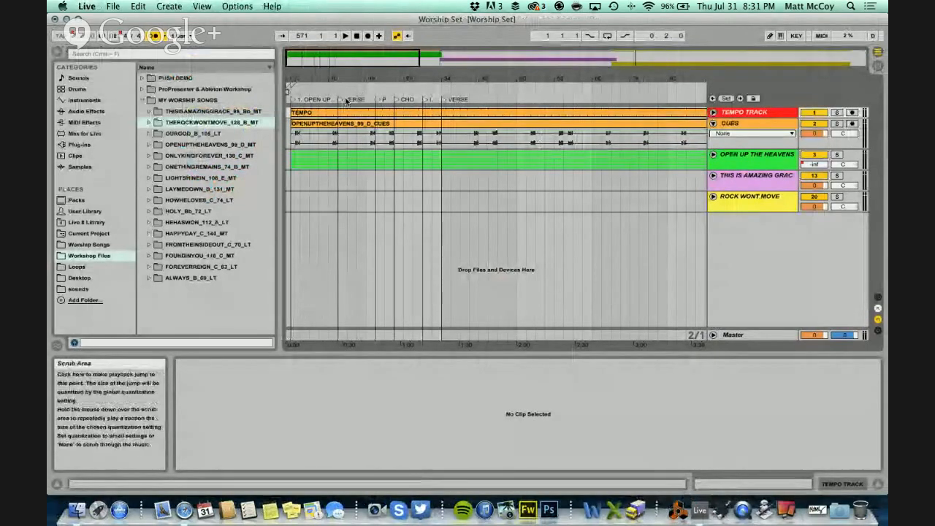
pyautogui.hscroll(8, 527, 134)
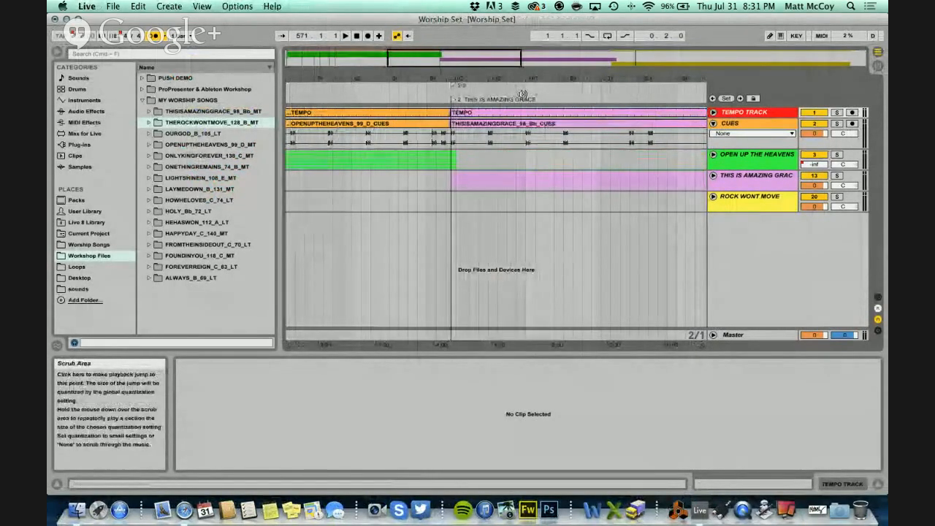
pyautogui.hscroll(-8, 453, 138)
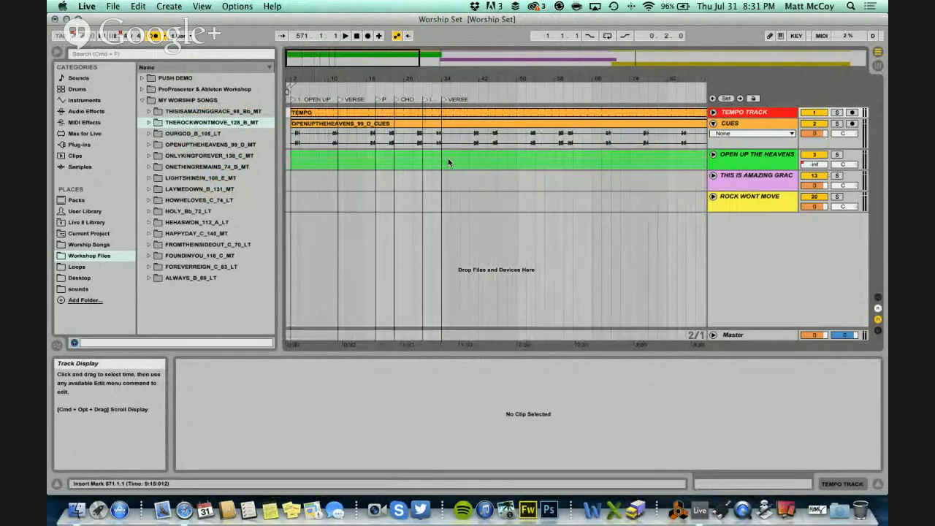
pyautogui.click(797, 35)
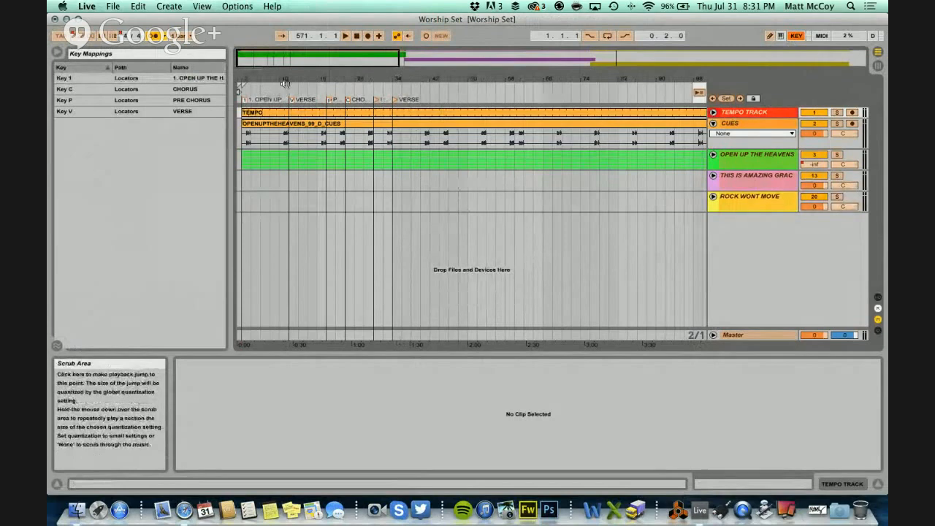
# - Assign the computer key 2 to the 2. THIS IS AMAZING GRACE locator
pyautogui.moveTo(280, 78); pyautogui.dragTo(293, 82)
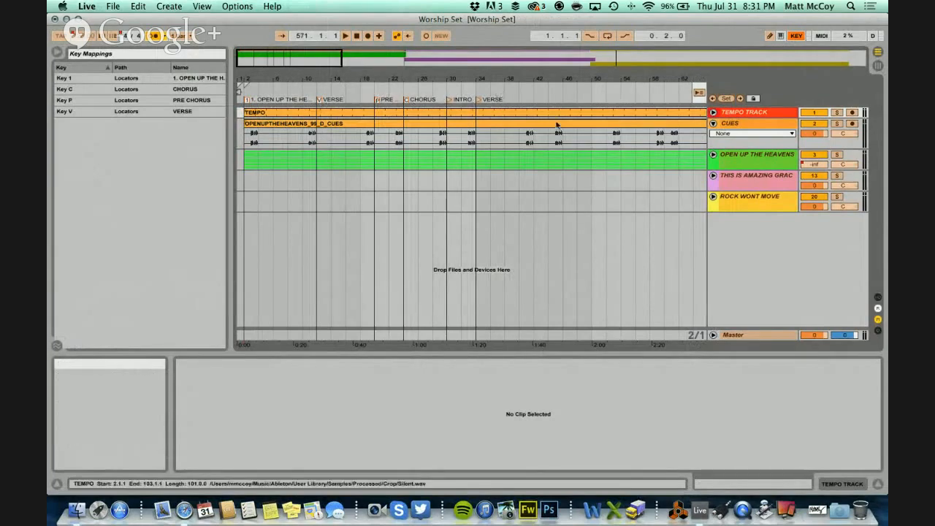
pyautogui.hscroll(10, 539, 128)
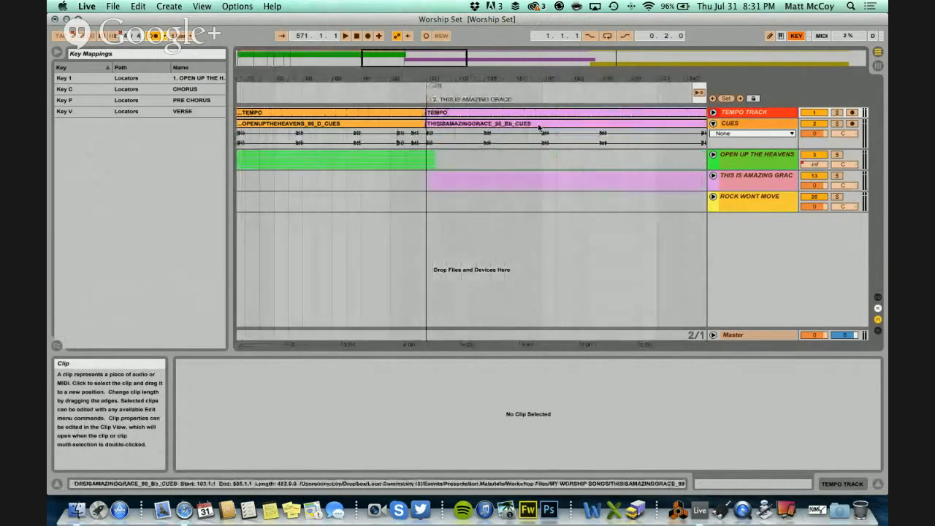
pyautogui.click(428, 100)
pyautogui.press('2')
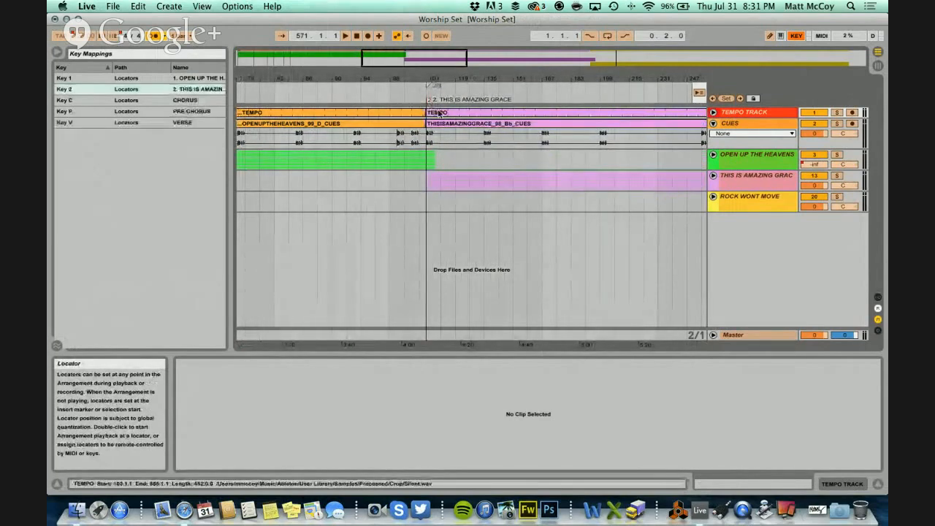
pyautogui.hscroll(10, 380, 99)
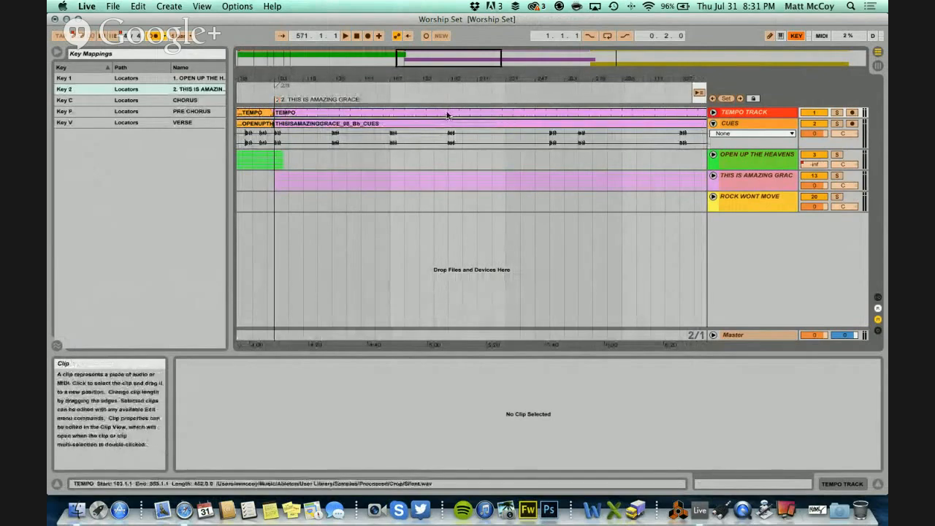
pyautogui.moveTo(313, 81); pyautogui.dragTo(413, 52)
pyautogui.moveTo(313, 81); pyautogui.dragTo(414, 82)
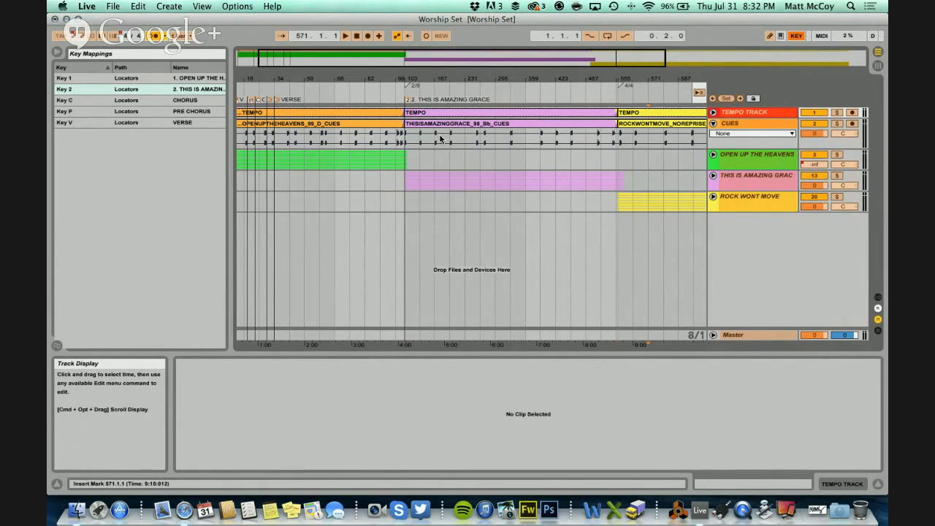
pyautogui.moveTo(415, 80); pyautogui.dragTo(370, 81)
pyautogui.click(407, 224)
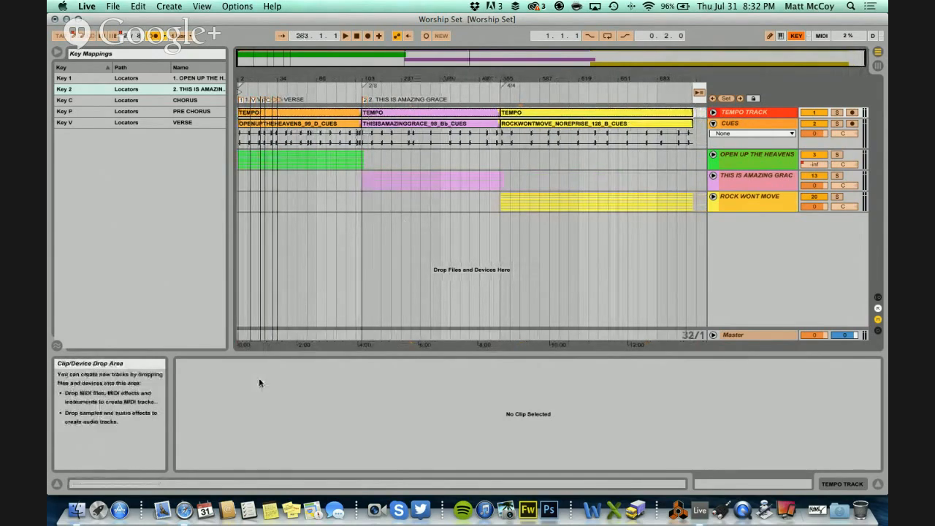
# - Switch to Safari to view the Looptimus foot controller page, and return to Ableton Live
pyautogui.click(184, 509)
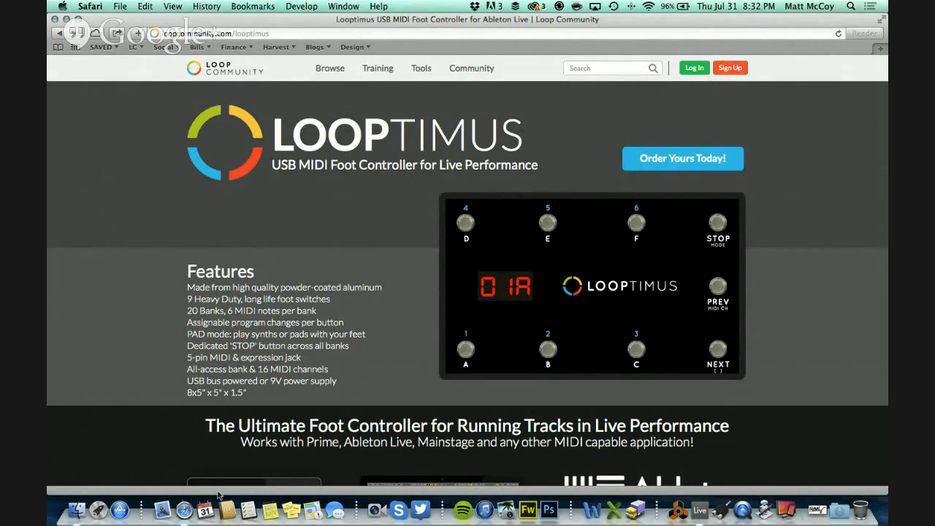
pyautogui.click(704, 515)
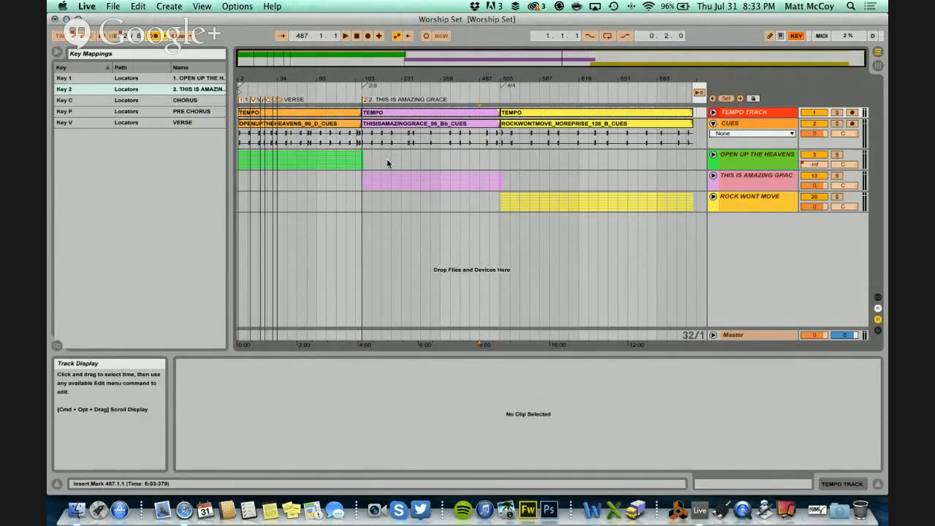
# - Exit Key Map Mode and add HEHASWON_112_A_SPLIT.wav from the HEHASWON_112_A_LT folder on a new track at bar 713
pyautogui.click(796, 35)
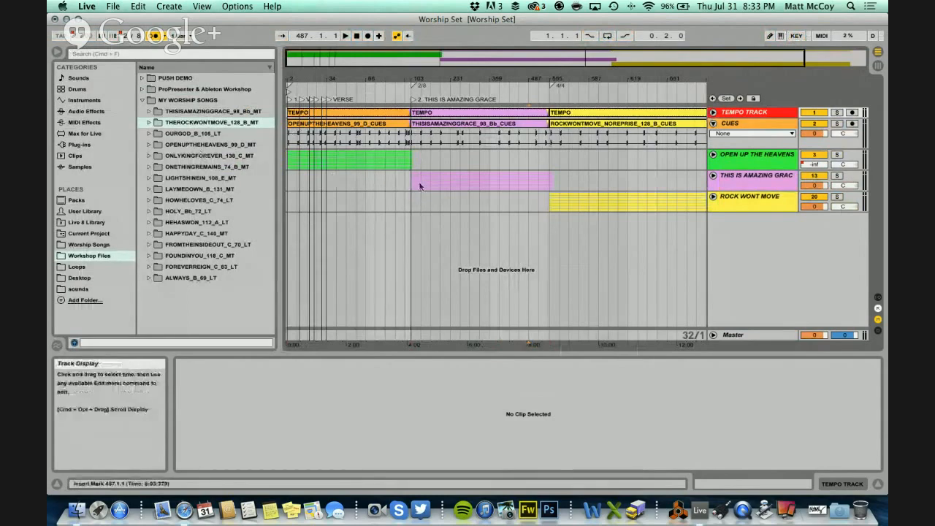
pyautogui.hscroll(3, 510, 191)
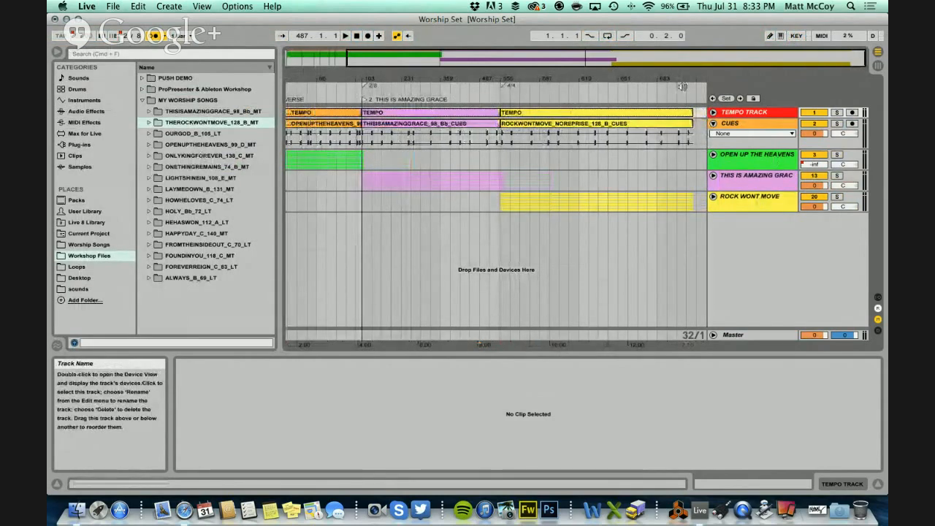
pyautogui.moveTo(696, 76); pyautogui.dragTo(676, 97)
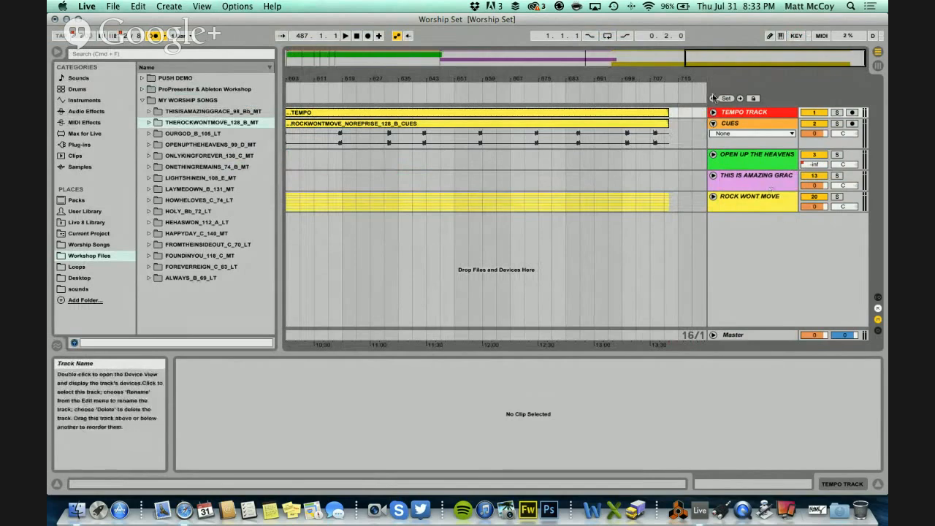
pyautogui.moveTo(692, 74); pyautogui.dragTo(692, 78)
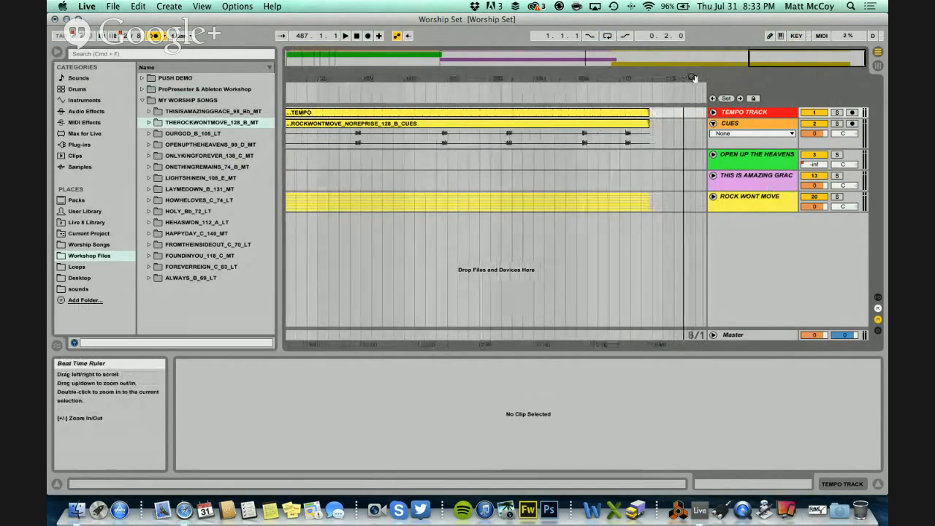
pyautogui.click(756, 235)
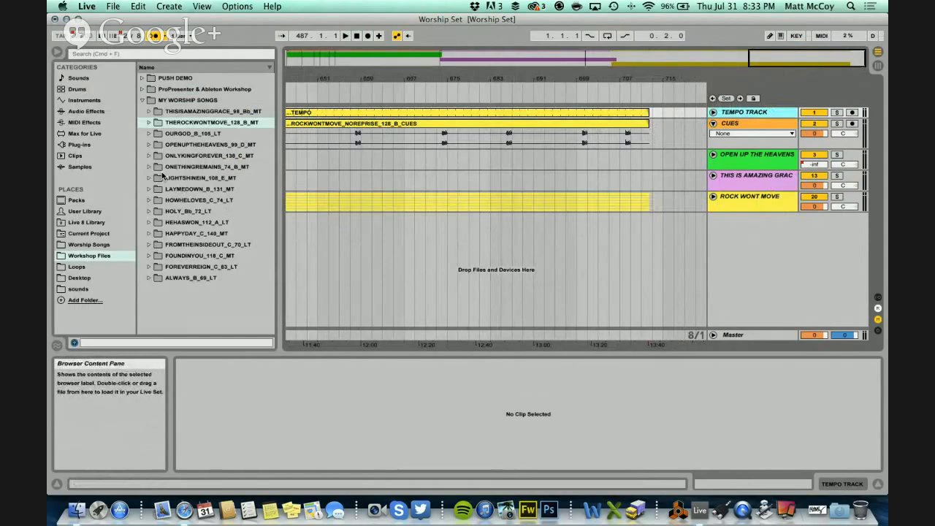
pyautogui.click(149, 221)
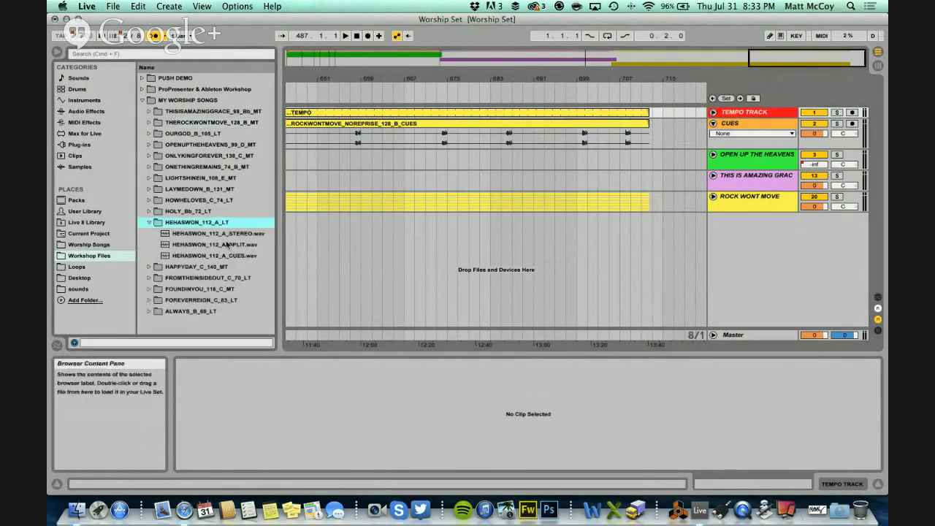
pyautogui.moveTo(218, 249)
pyautogui.mouseDown()
pyautogui.moveTo(482, 226)
pyautogui.moveTo(658, 232)
pyautogui.mouseUp()
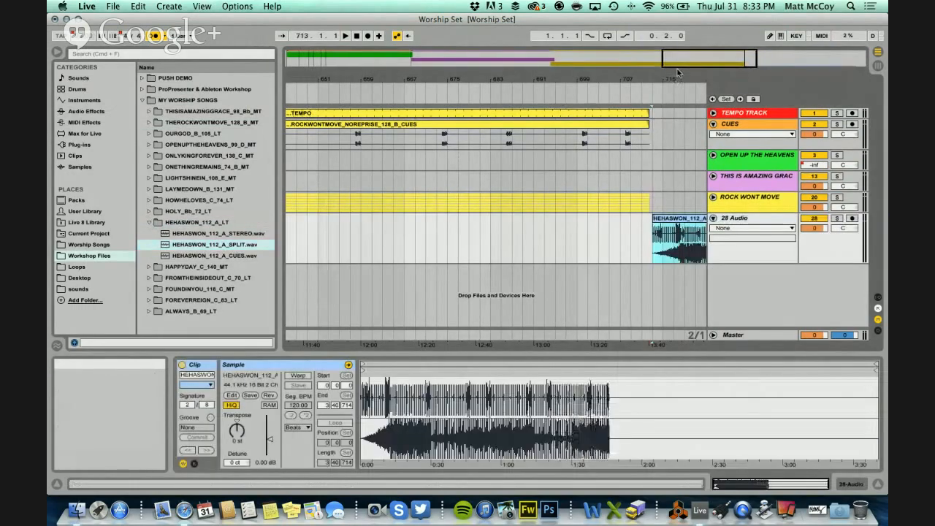
# - Play the start of the HEHASWON_112_A_SPLIT clip and the end of ROCK WONT MOVE to check the transition
pyautogui.moveTo(681, 74); pyautogui.dragTo(381, 87)
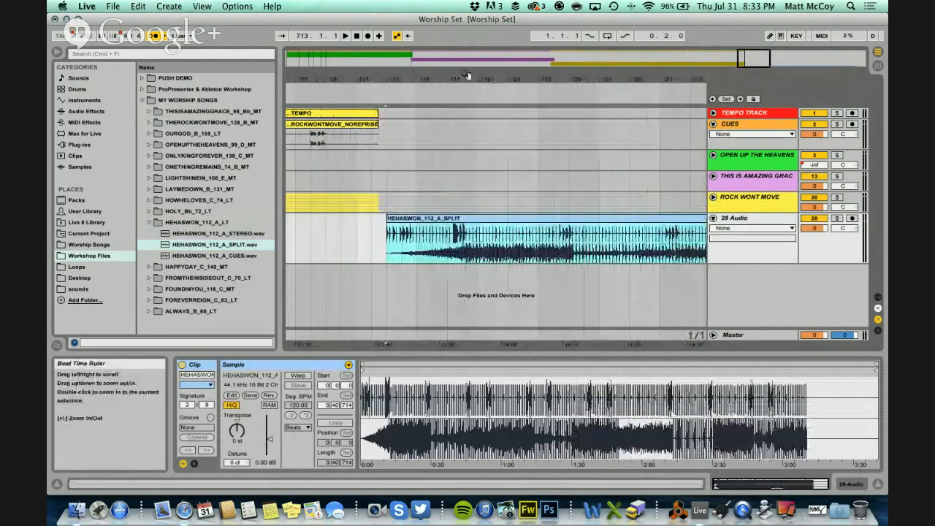
pyautogui.click(382, 87)
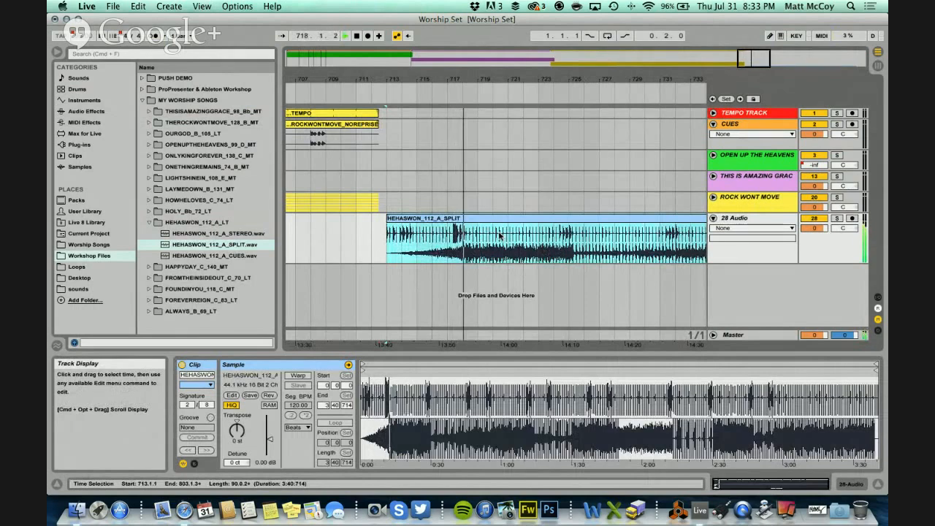
pyautogui.click(358, 37)
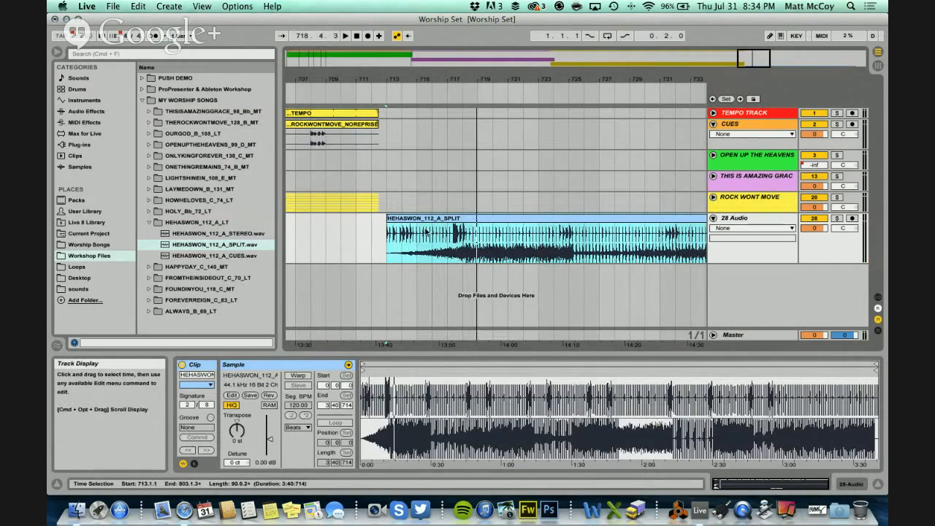
pyautogui.moveTo(363, 78); pyautogui.dragTo(482, 82)
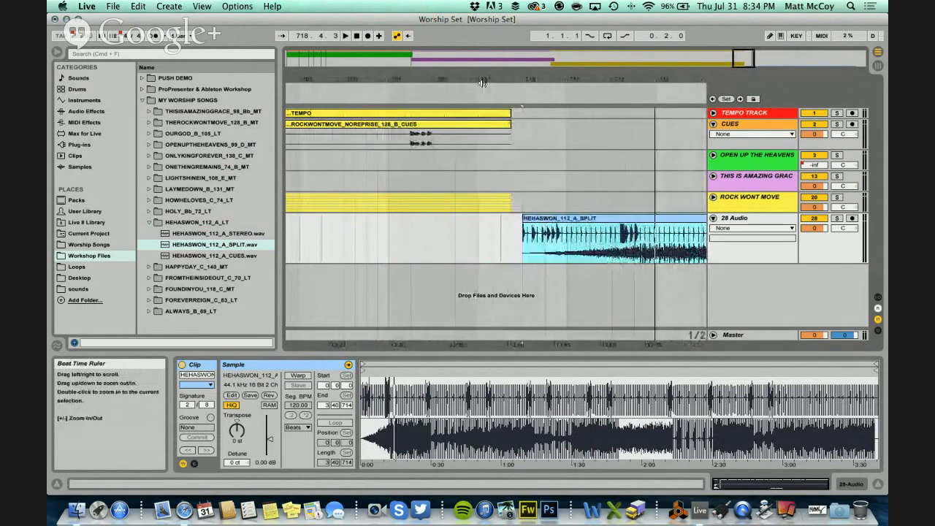
pyautogui.click(459, 88)
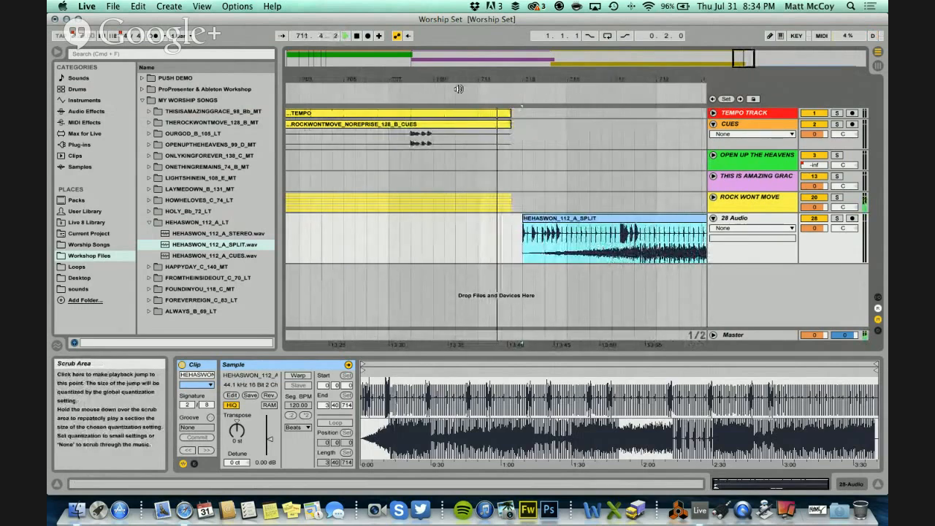
pyautogui.moveTo(515, 78); pyautogui.dragTo(514, 82)
pyautogui.press('space')
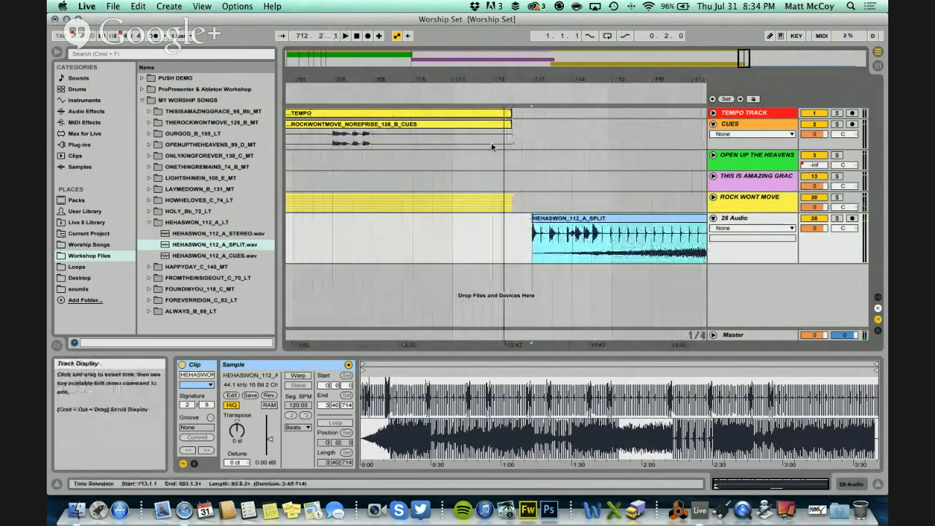
# - Add a locator named 4. HE HAS WON at bar 712, near the end of ROCK WONT MOVE
pyautogui.click(493, 147)
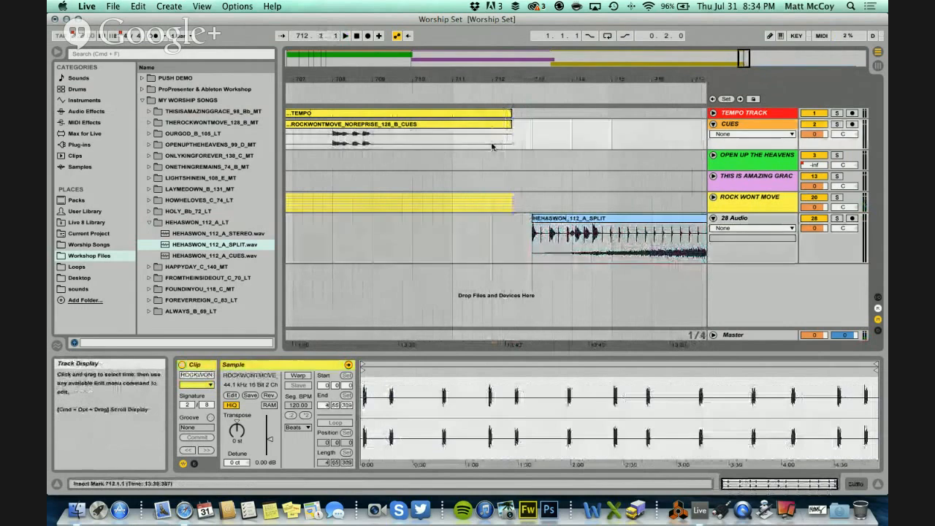
pyautogui.rightClick(492, 103)
pyautogui.click(528, 114)
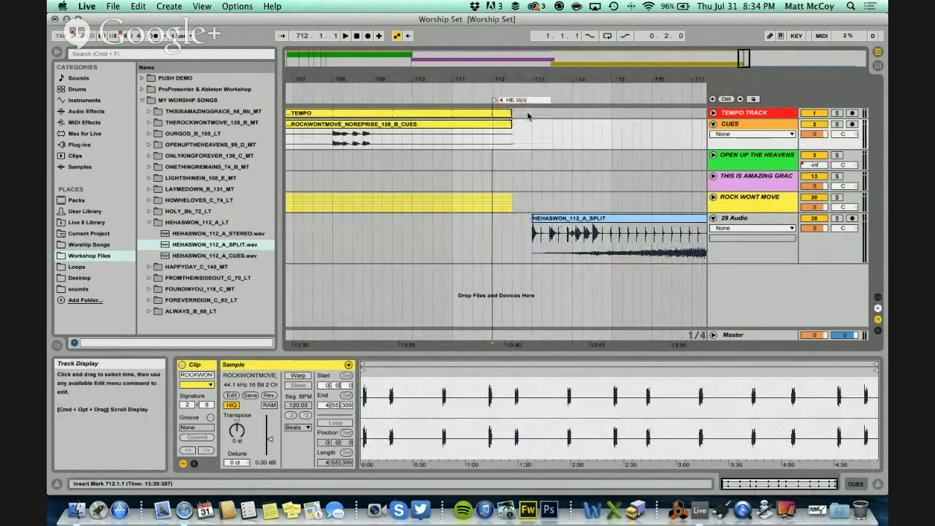
pyautogui.write('4. HE HAS WON')
pyautogui.press('Return')
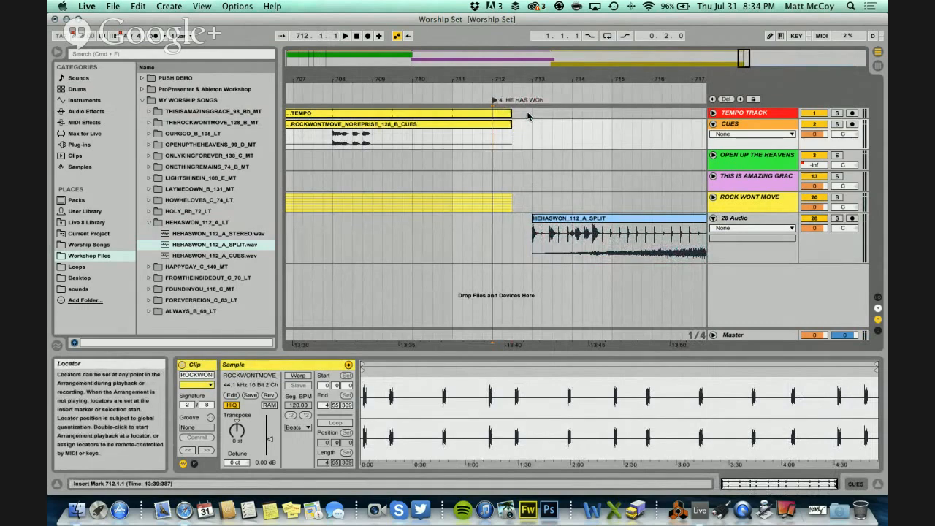
# - Insert a 4/4 time signature change at the 4. HE HAS WON locator
pyautogui.rightClick(493, 89)
pyautogui.click(511, 94)
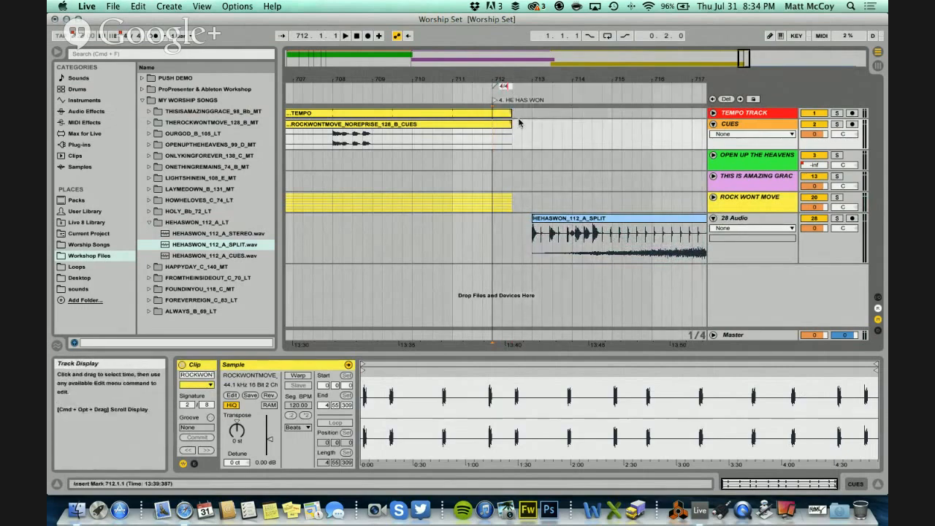
pyautogui.press('Return')
# - Play the end of ROCK WONT MOVE and move the HEHASWON_112_A_SPLIT clip to start at bar 712
pyautogui.moveTo(499, 78); pyautogui.dragTo(503, 78)
pyautogui.click(457, 88)
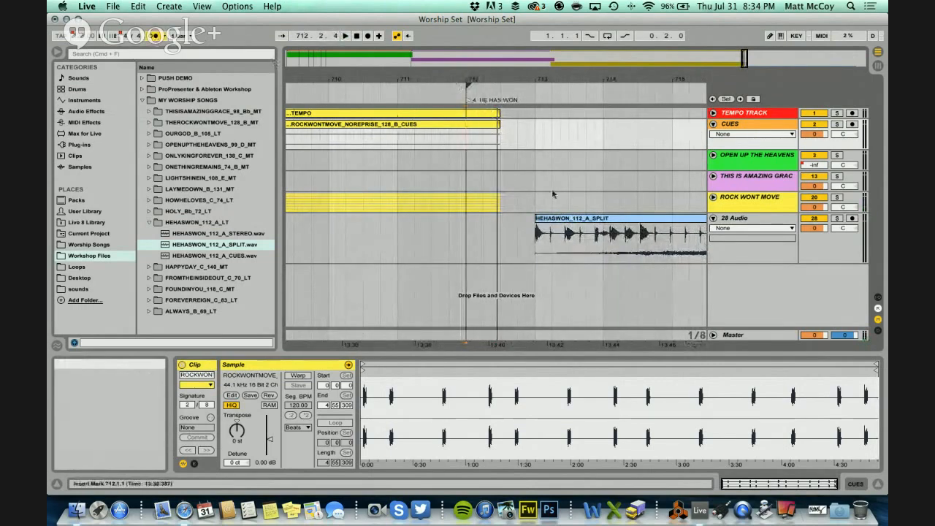
pyautogui.moveTo(590, 217); pyautogui.dragTo(525, 219)
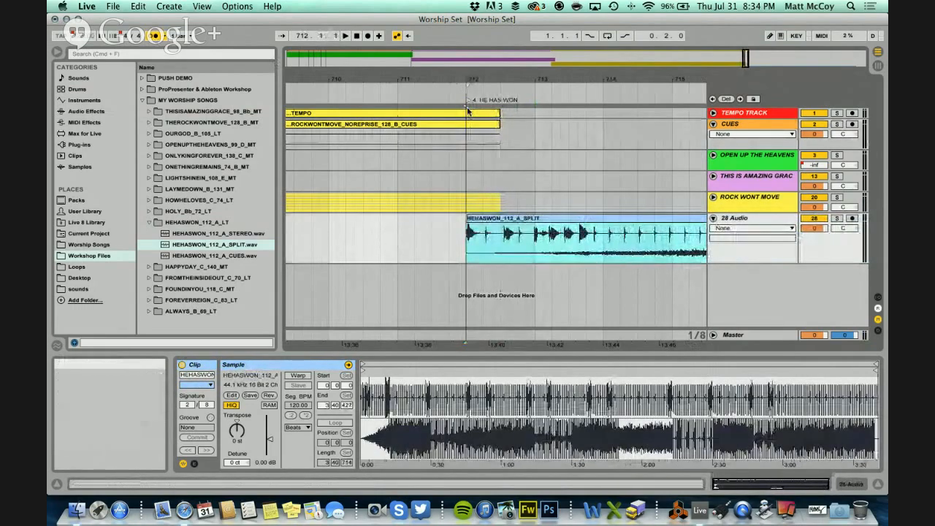
# - Rename the 28 Audio track to HE HAS WON and color it light blue
pyautogui.click(750, 218)
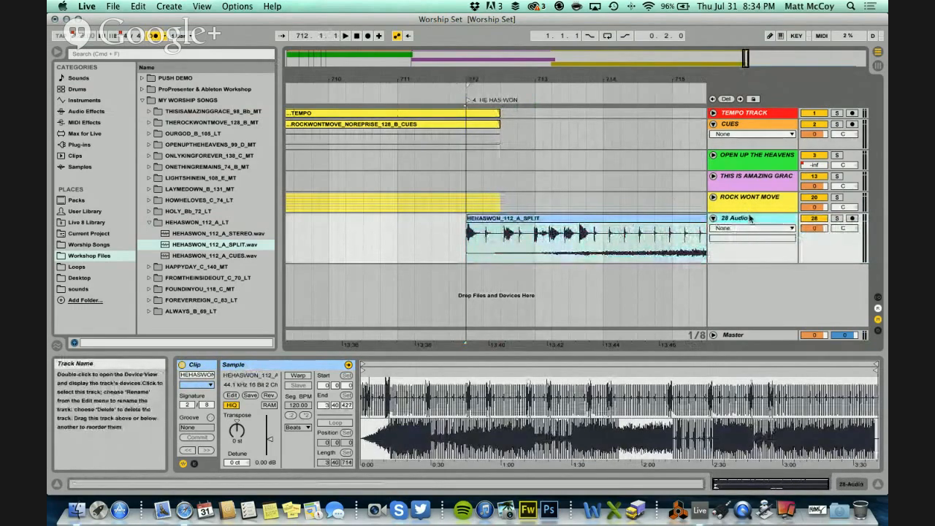
pyautogui.press('super+r')
pyautogui.write('HE')
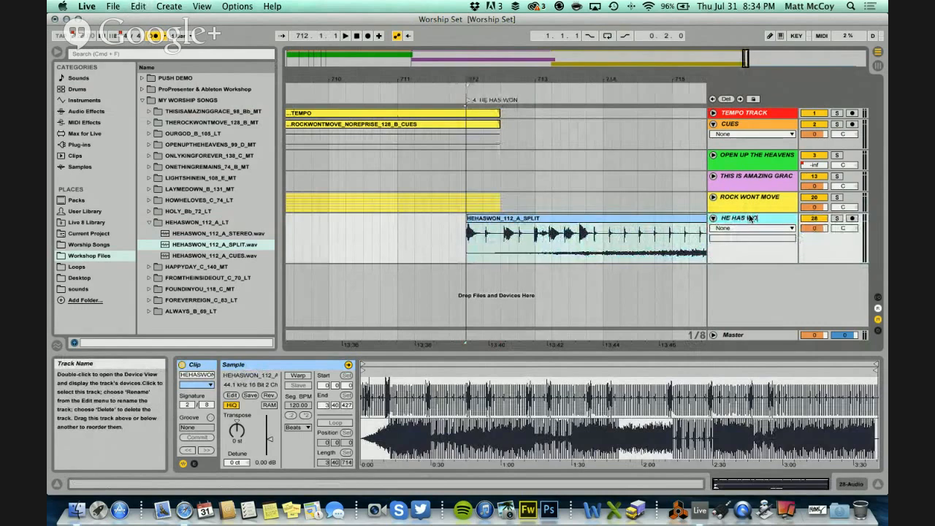
pyautogui.write(' HAS WON')
pyautogui.press('Return')
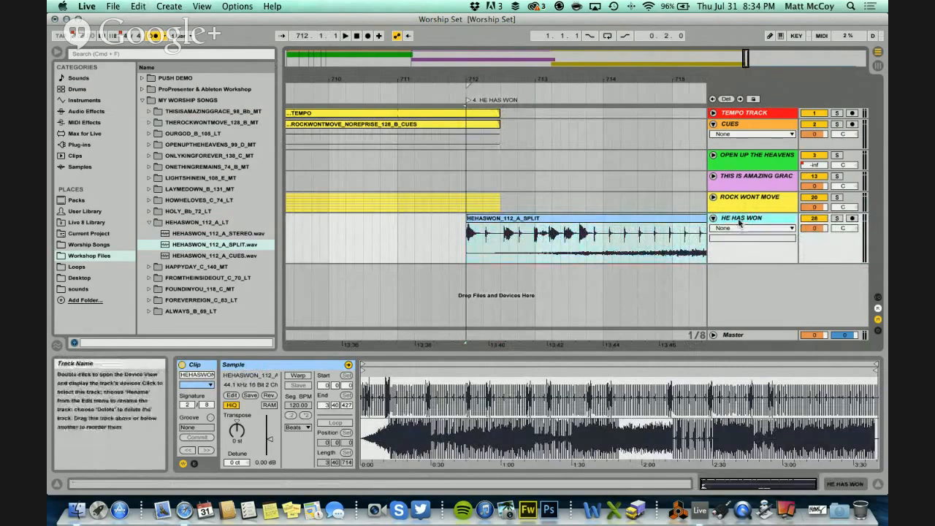
pyautogui.rightClick(739, 222)
pyautogui.click(818, 389)
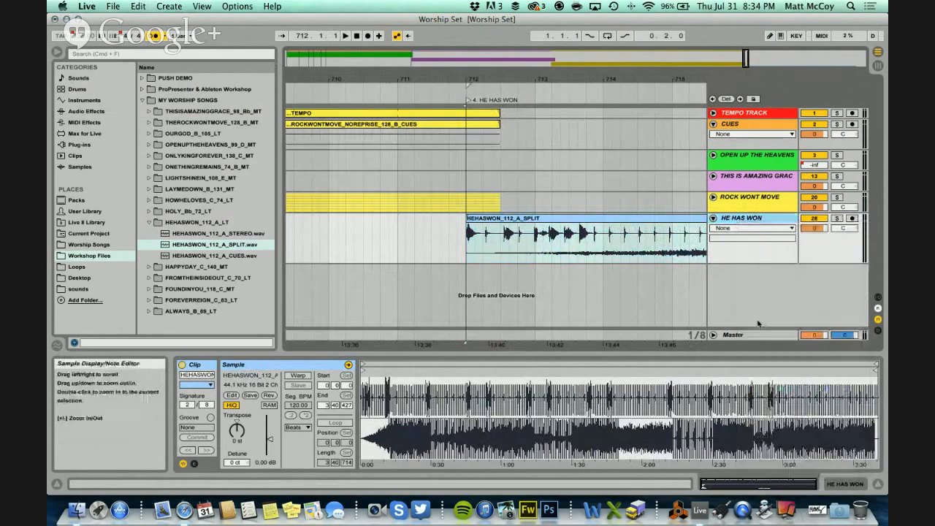
# - Trim the end of the last TEMPO clip back to the 4. HE HAS WON locator at bar 712
pyautogui.click(649, 220)
pyautogui.hscroll(3, 488, 207)
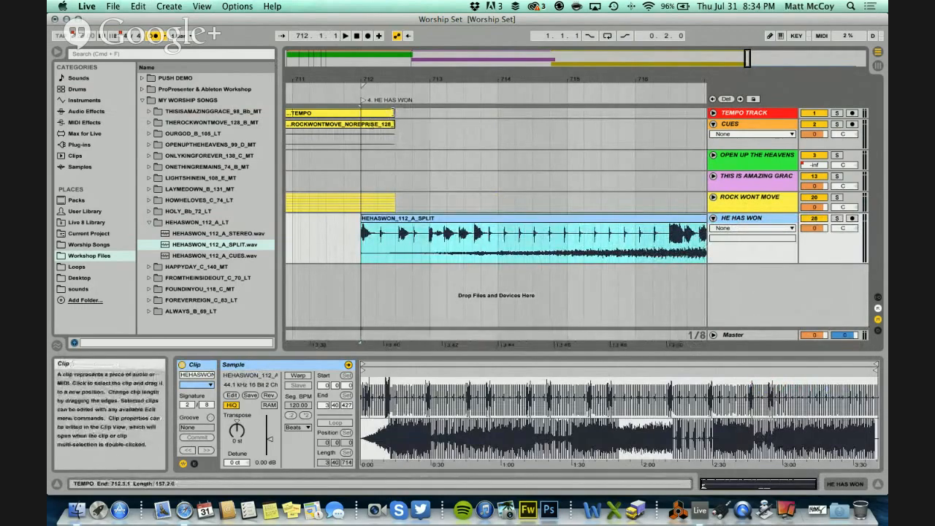
pyautogui.click(378, 112)
pyautogui.moveTo(378, 112); pyautogui.dragTo(344, 113)
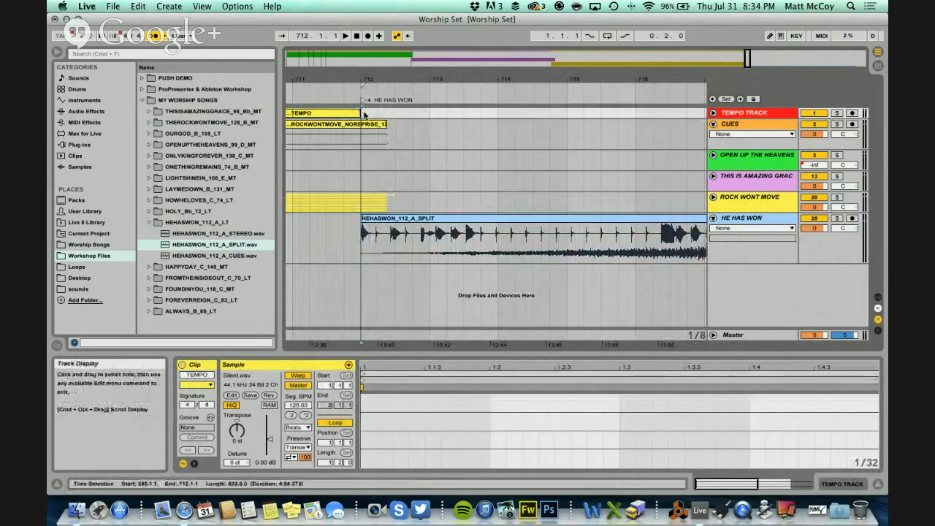
# - Duplicate the trimmed TEMPO clip so the copy starts at bar 712, and color the copy light blue
pyautogui.press('super+d')
pyautogui.rightClick(402, 114)
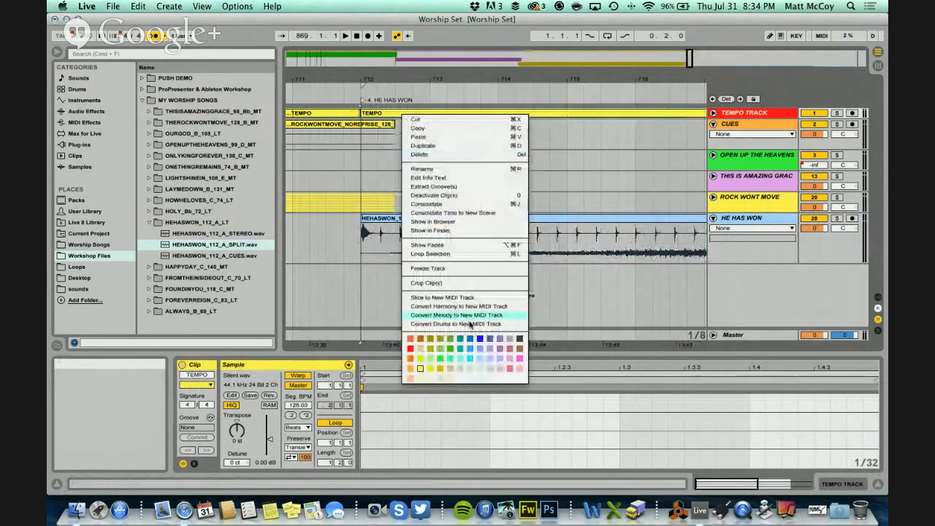
pyautogui.click(487, 357)
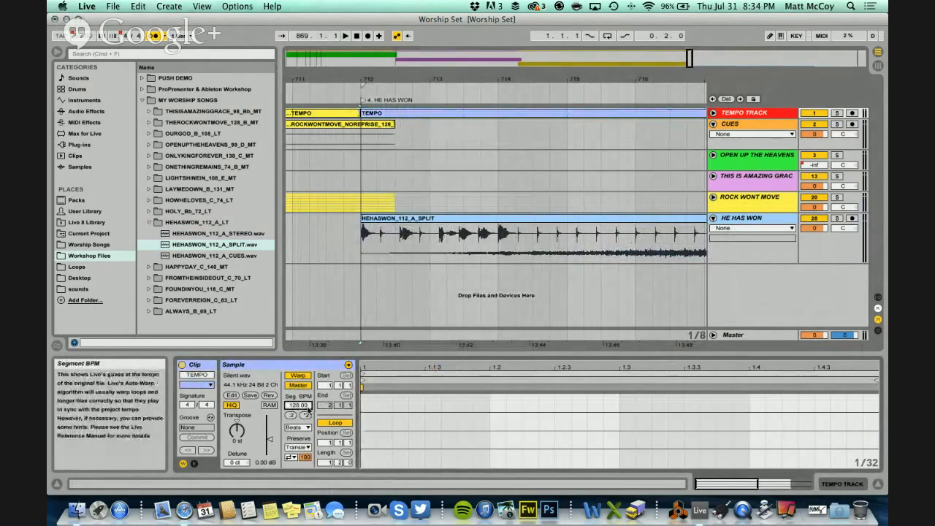
# - Set the light blue TEMPO clip's segment BPM to 112 and play HE HAS WON from bar 712
pyautogui.press('Return')
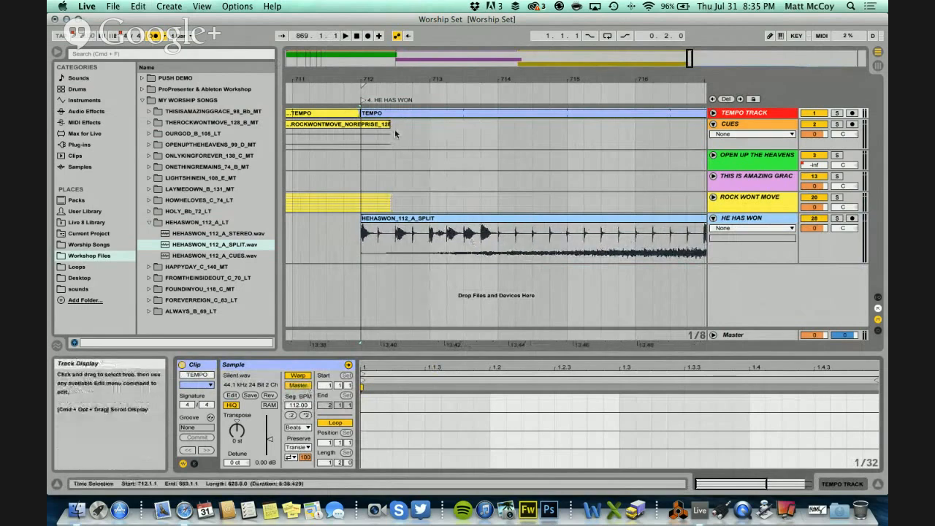
pyautogui.click(326, 93)
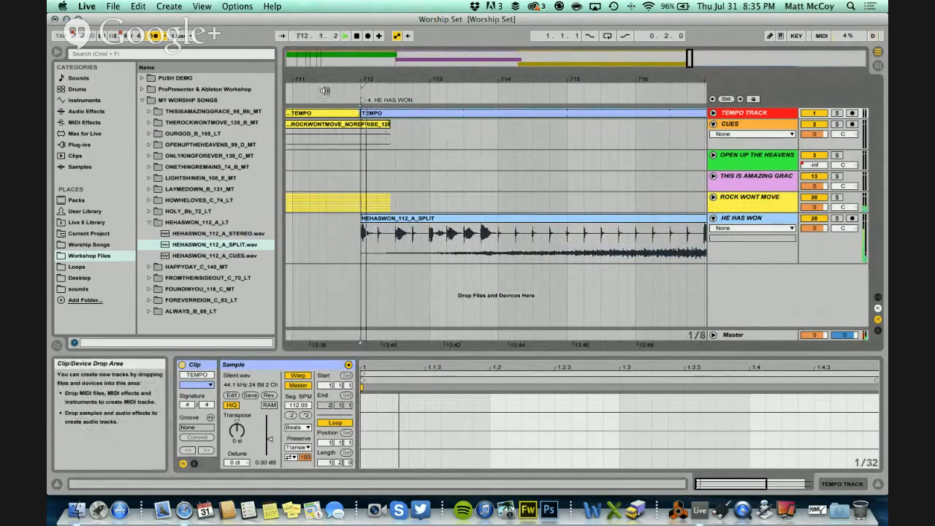
pyautogui.moveTo(332, 77); pyautogui.dragTo(331, 77)
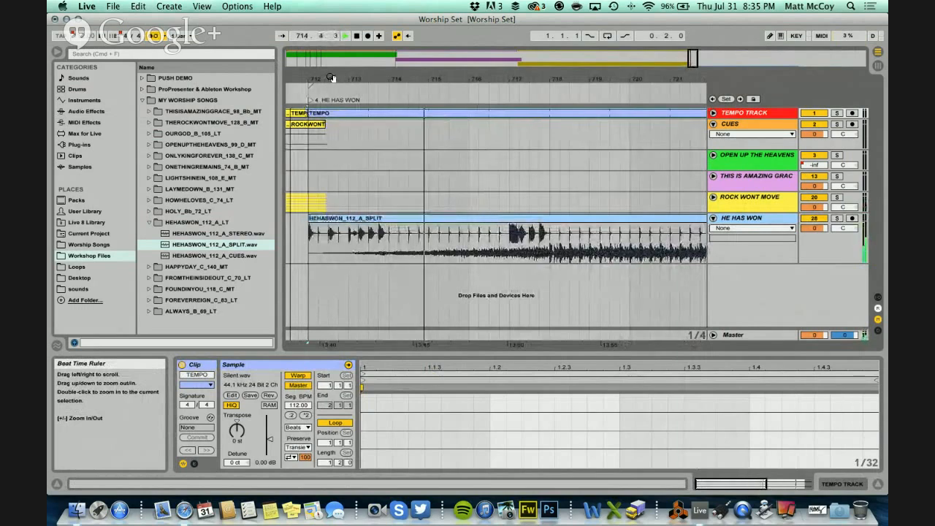
pyautogui.click(836, 219)
# - Trim the end of the light blue TEMPO clip to bar 815, where the HEHASWON_112_A_SPLIT clip ends, and stop playback
pyautogui.moveTo(444, 76); pyautogui.dragTo(445, 75)
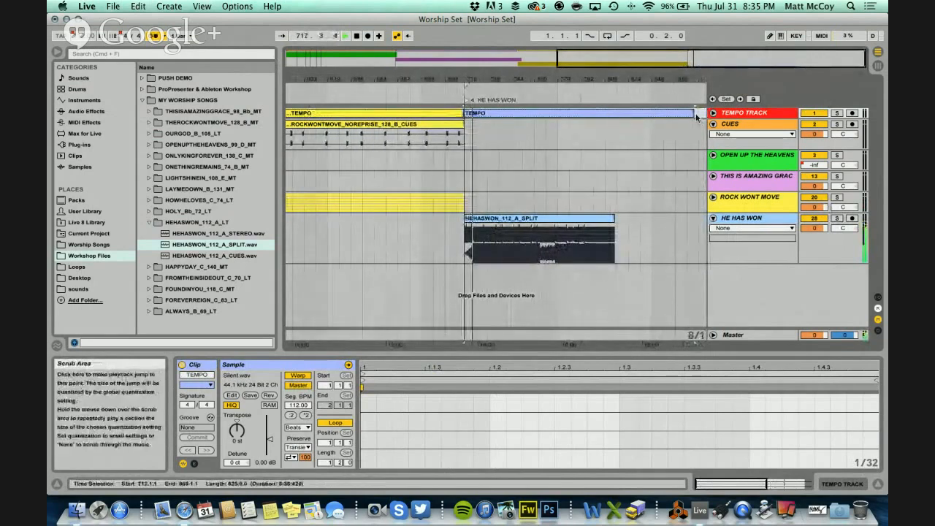
pyautogui.moveTo(696, 113); pyautogui.dragTo(613, 113)
pyautogui.moveTo(614, 80); pyautogui.dragTo(637, 114)
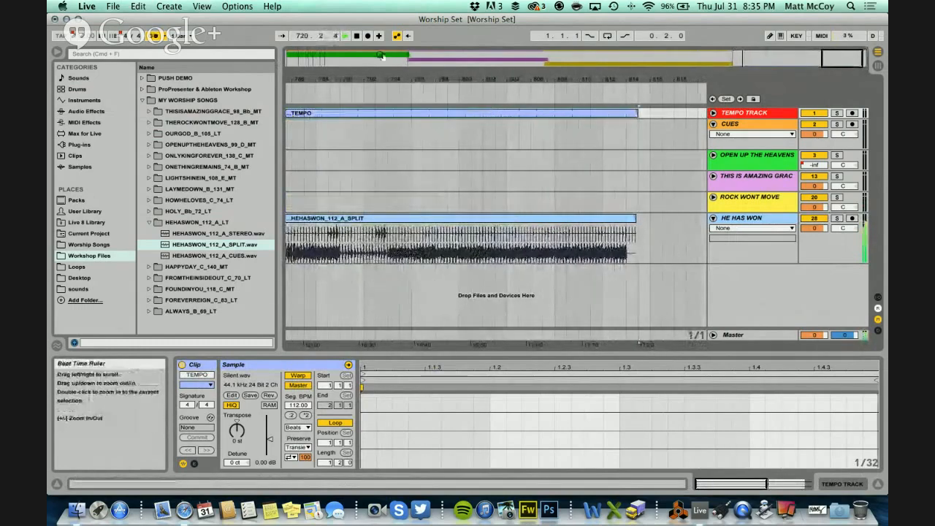
pyautogui.press('z')
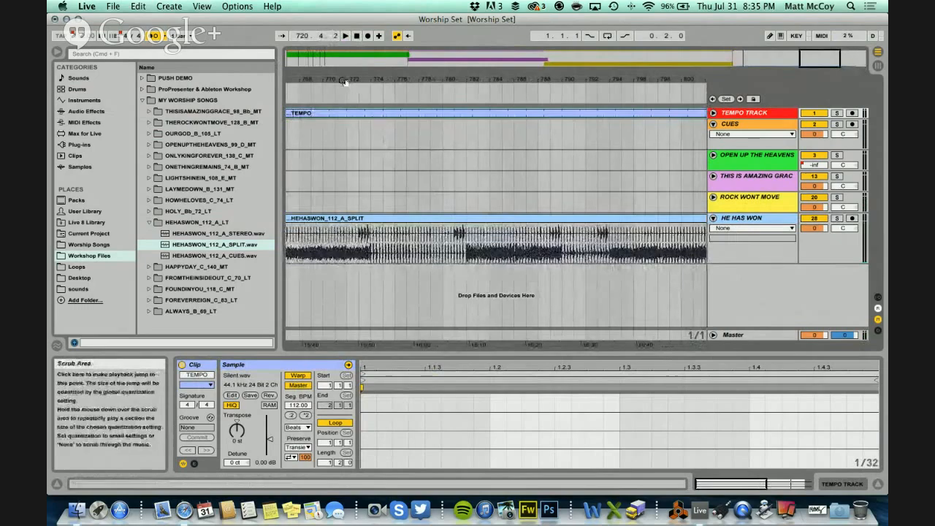
# - Fold the HE HAS WON track in the arrangement
pyautogui.moveTo(343, 84); pyautogui.dragTo(500, 79)
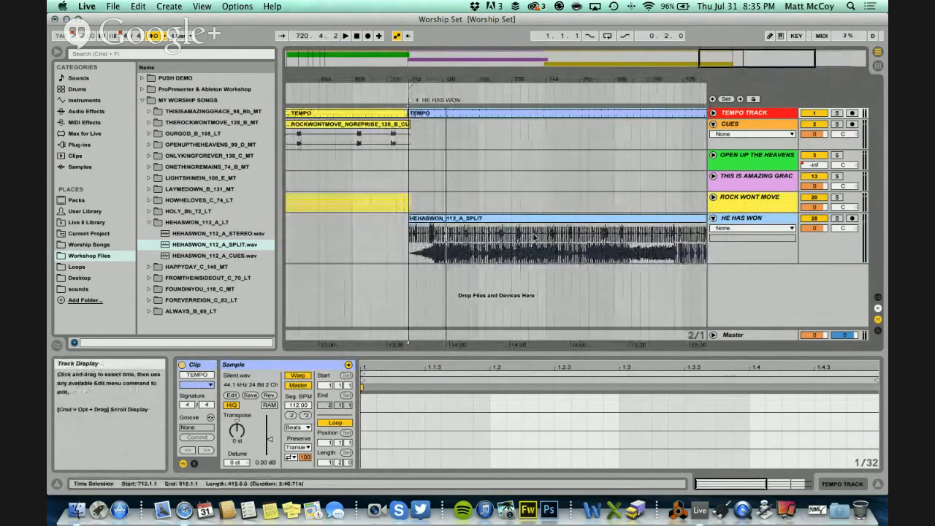
pyautogui.hscroll(-10, 456, 228)
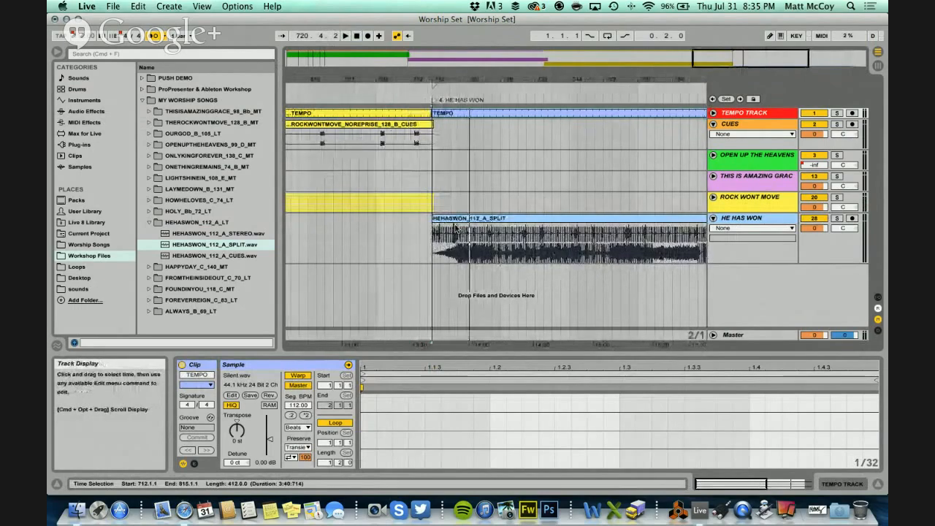
pyautogui.hscroll(10, 469, 198)
pyautogui.hscroll(2, 468, 193)
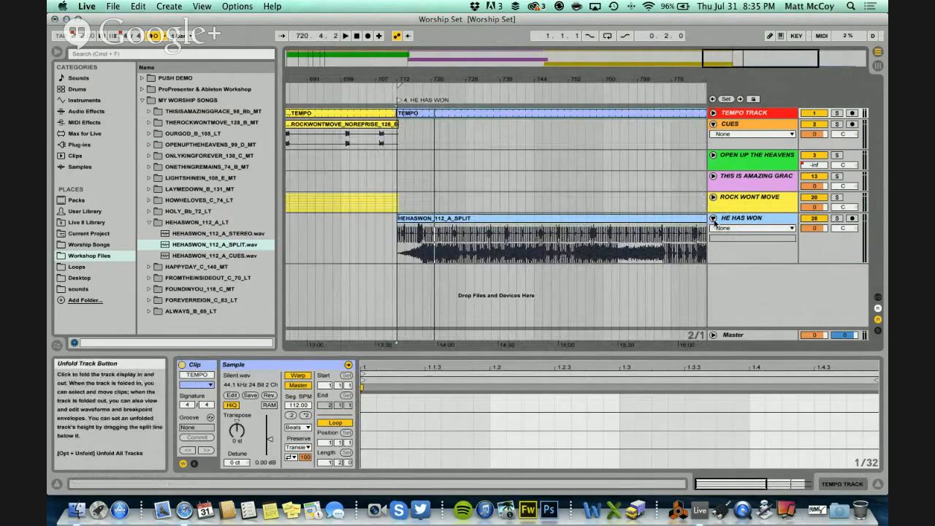
pyautogui.click(713, 219)
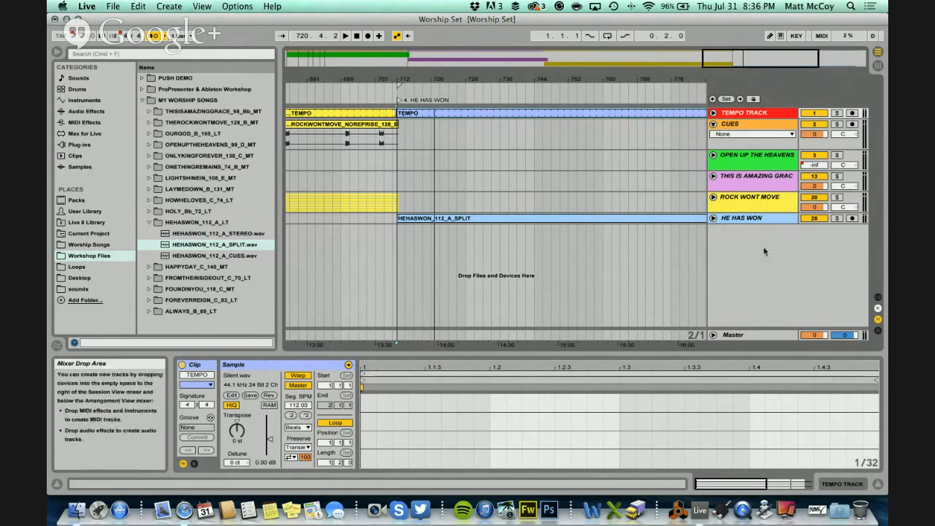
# - Show the mixer's In/Out section in both the Arrangement and Session views
pyautogui.click(878, 299)
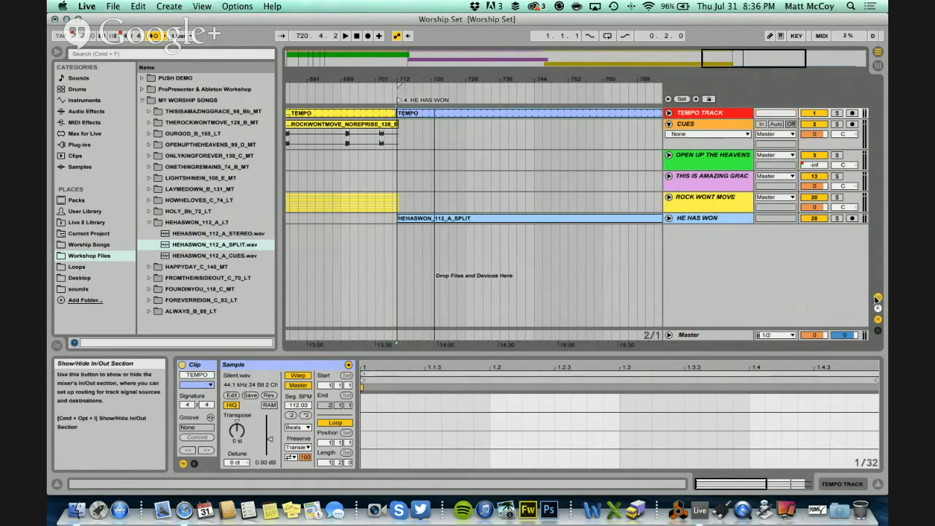
pyautogui.click(753, 161)
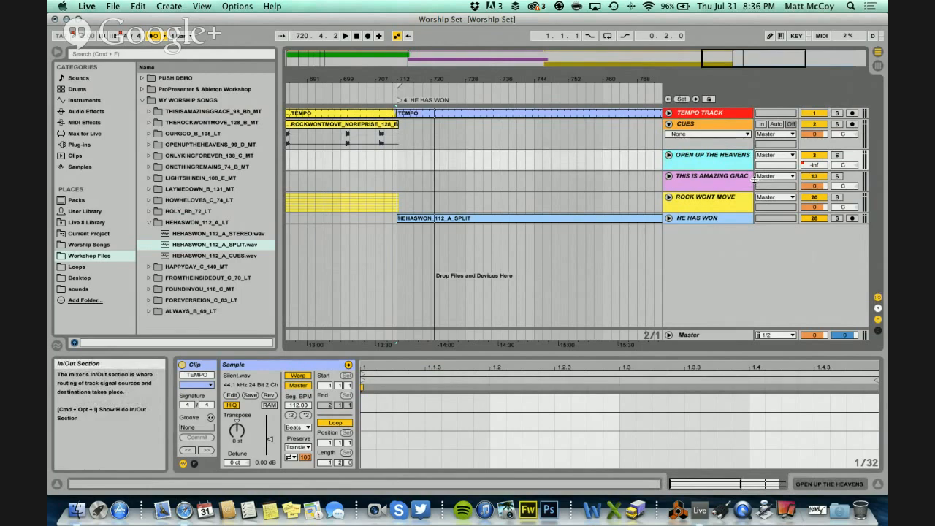
pyautogui.press('Tab')
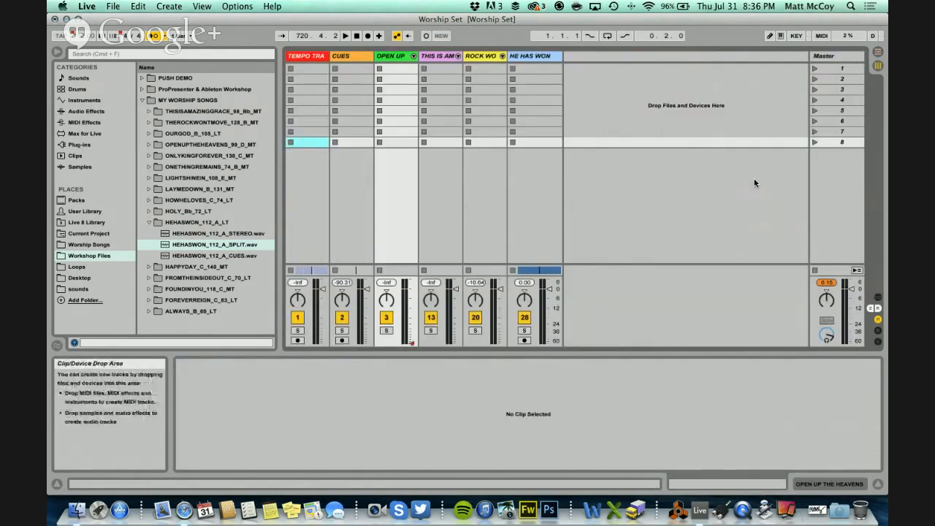
pyautogui.click(877, 308)
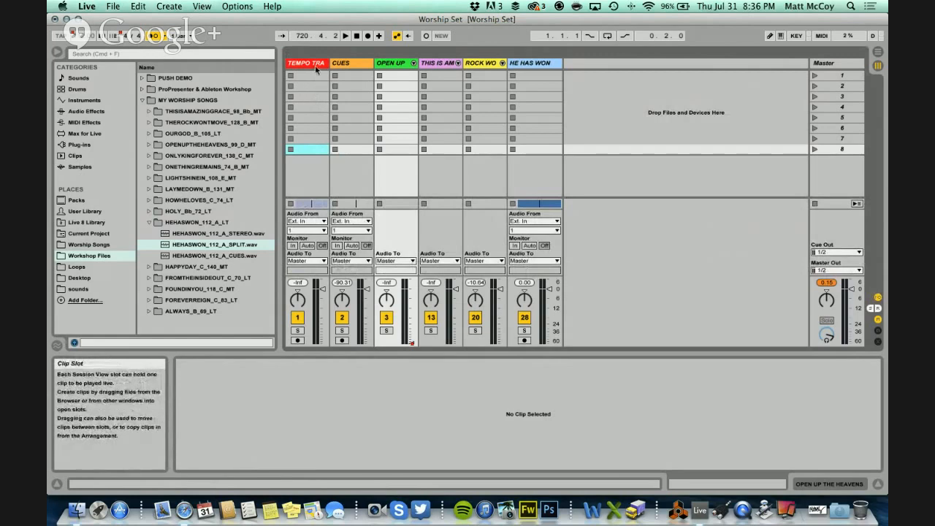
# - Route the CUES track's audio output to Ext. Out channel 1
pyautogui.click(345, 63)
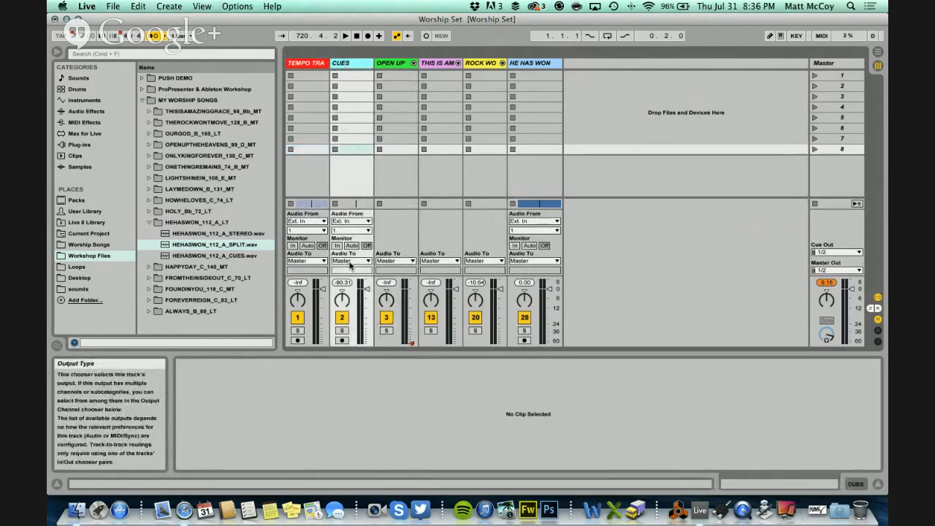
pyautogui.click(350, 265)
pyautogui.click(350, 272)
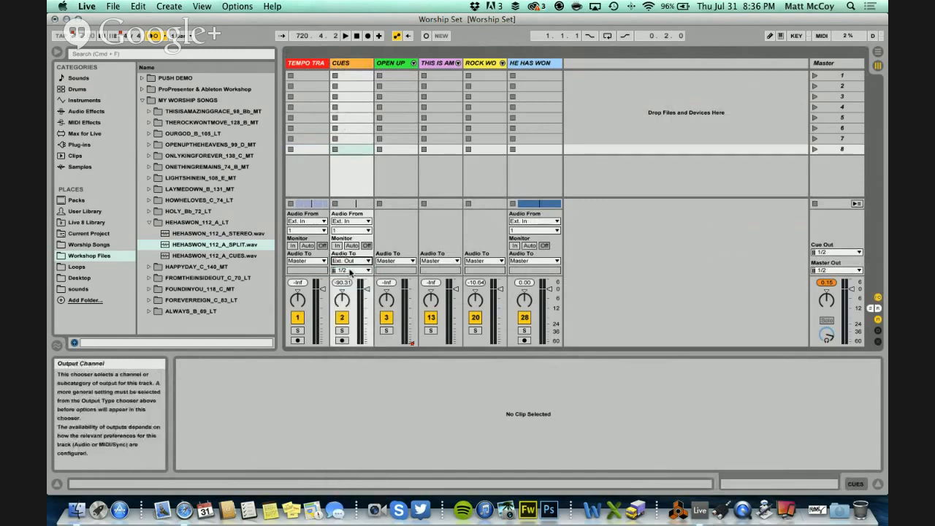
pyautogui.click(351, 270)
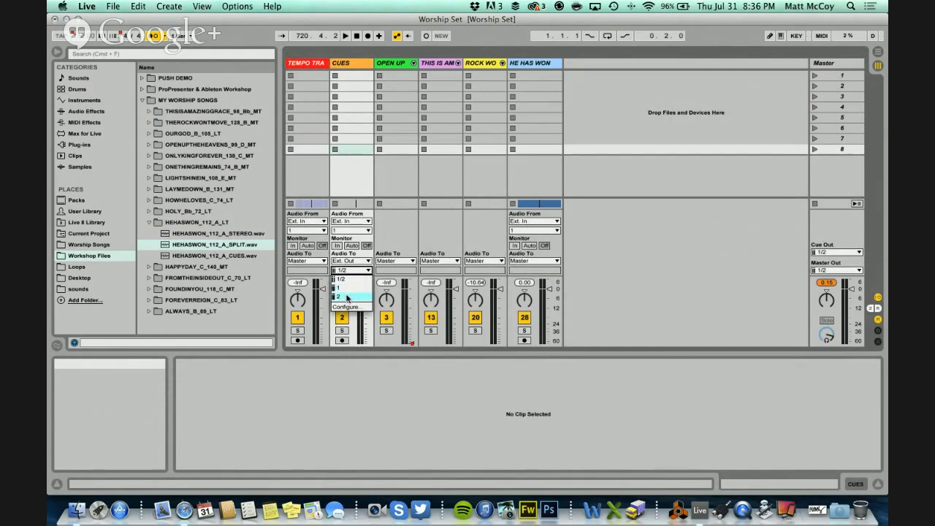
pyautogui.click(347, 289)
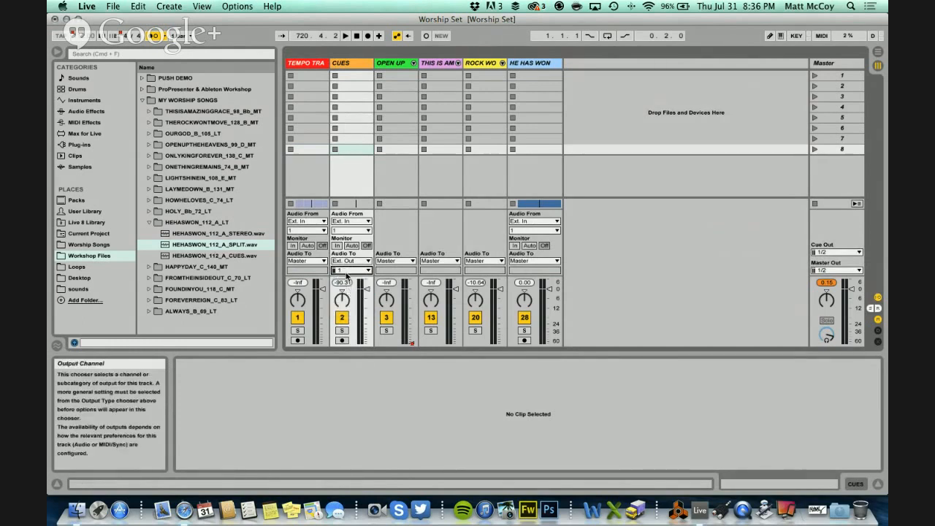
# - Route the OPEN UP THE HEAVENS, THIS IS AMAZING GRACE and ROCK WONT MOVE groups to Ext. Out channel 2
pyautogui.click(399, 261)
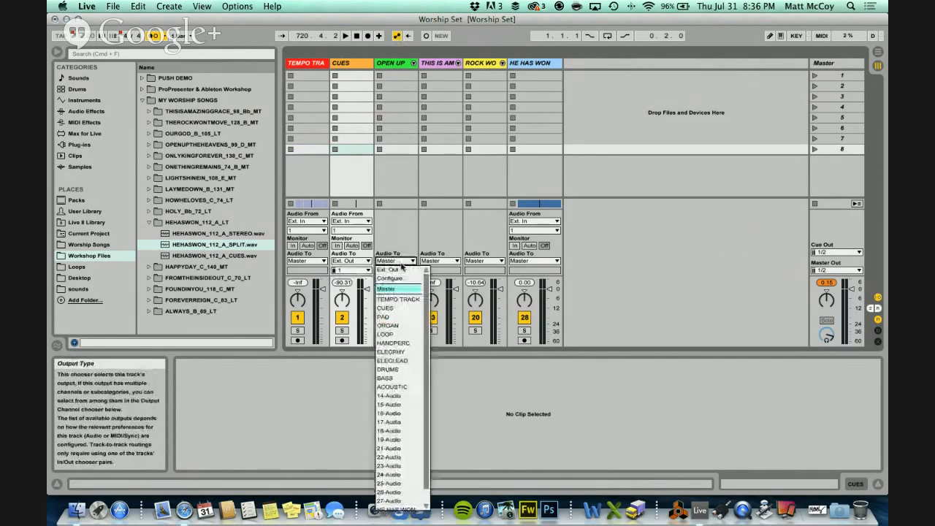
pyautogui.click(398, 269)
pyautogui.click(399, 270)
pyautogui.click(395, 296)
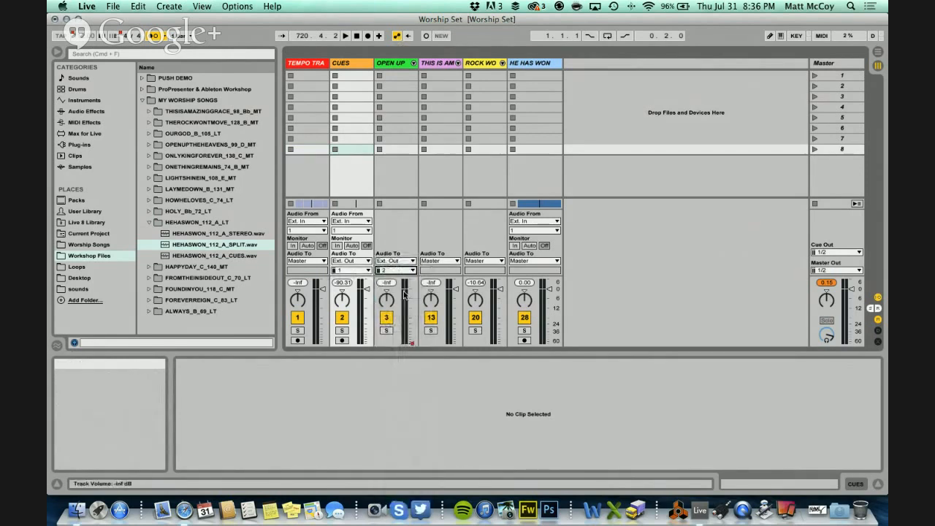
pyautogui.click(441, 261)
pyautogui.click(440, 270)
pyautogui.click(441, 270)
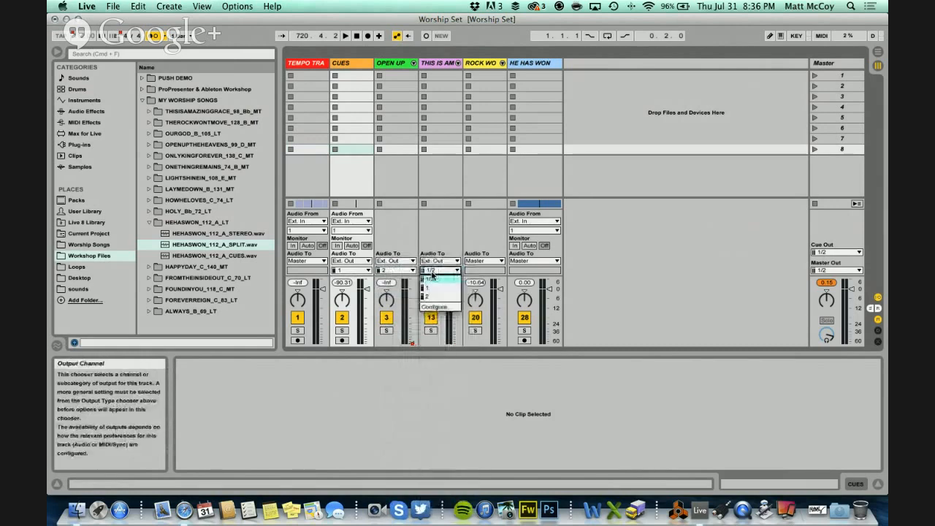
pyautogui.click(438, 296)
pyautogui.click(474, 261)
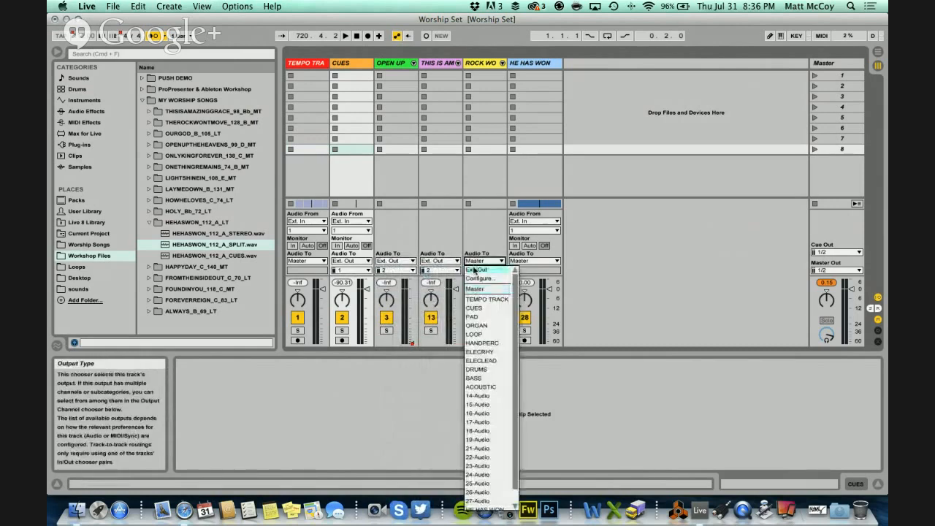
pyautogui.click(474, 269)
pyautogui.click(479, 271)
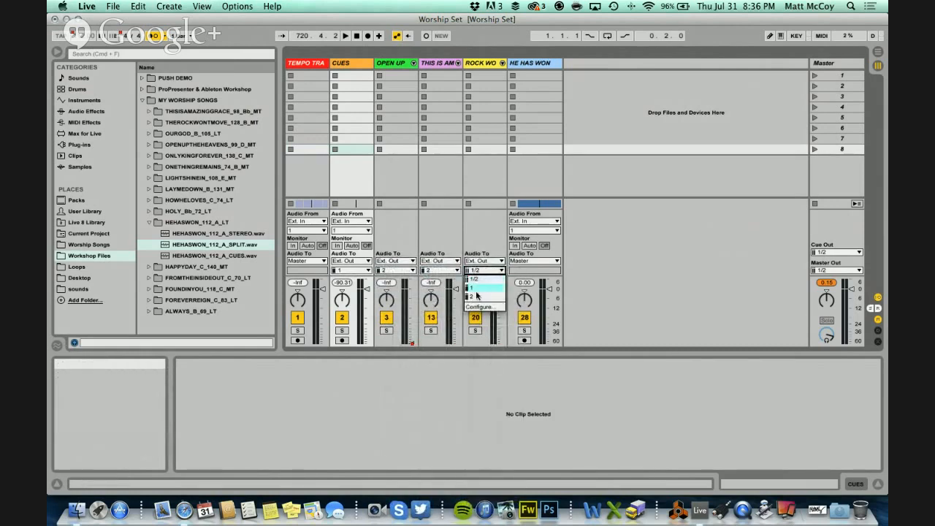
pyautogui.click(476, 297)
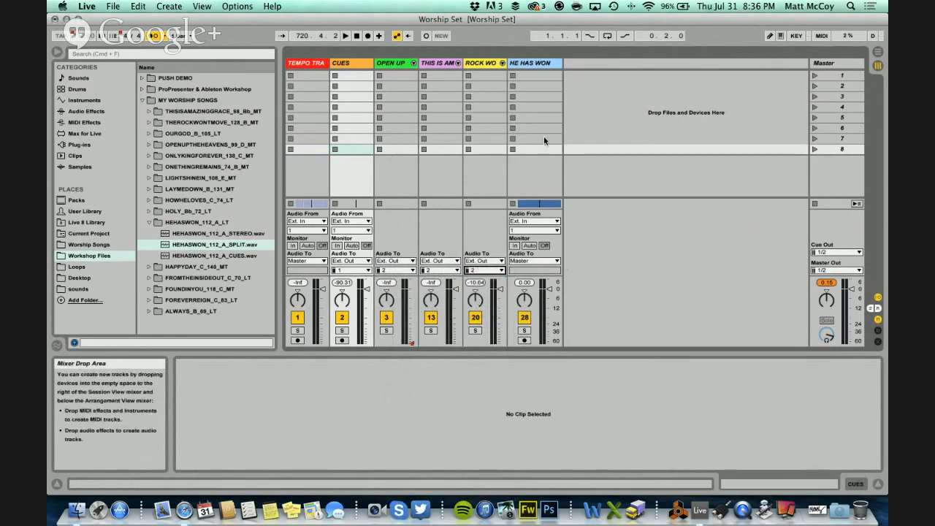
# - Route the HE HAS WON track's audio output to Ext. Out channels 1/2
pyautogui.click(531, 65)
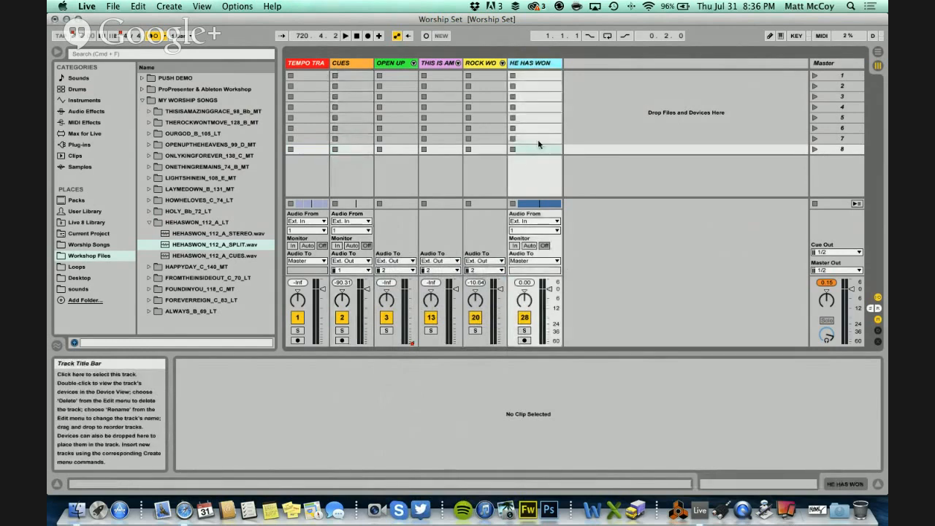
pyautogui.click(535, 261)
pyautogui.click(535, 269)
pyautogui.click(531, 271)
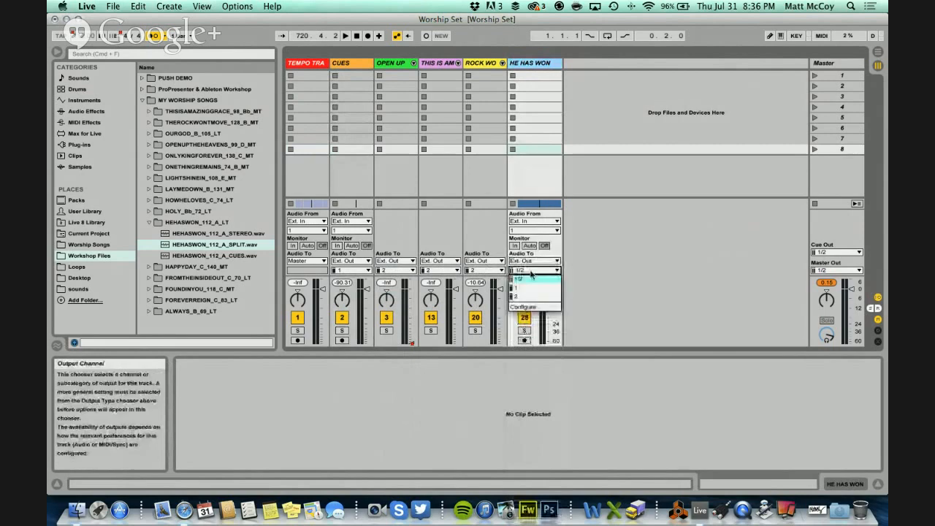
pyautogui.click(531, 279)
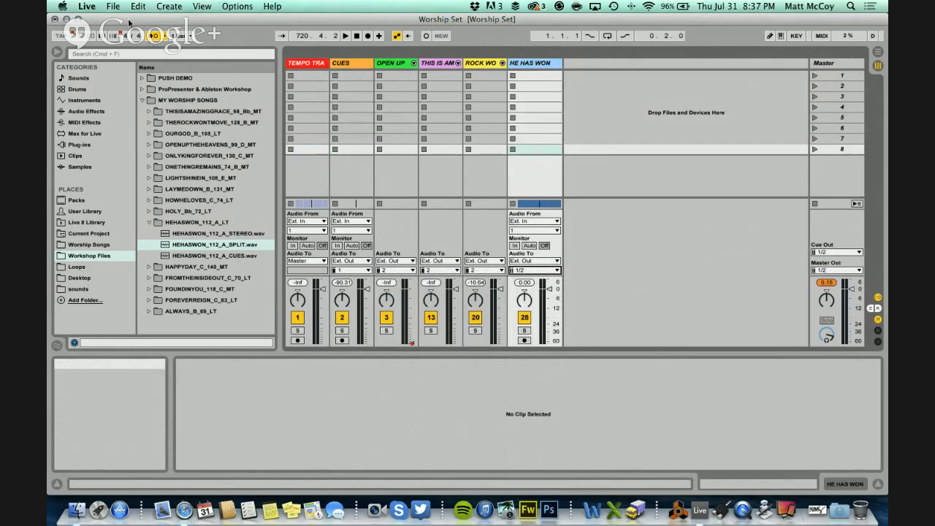
# - Set the master's Cue Out to channel 1 and return to the Arrangement View
pyautogui.click(830, 252)
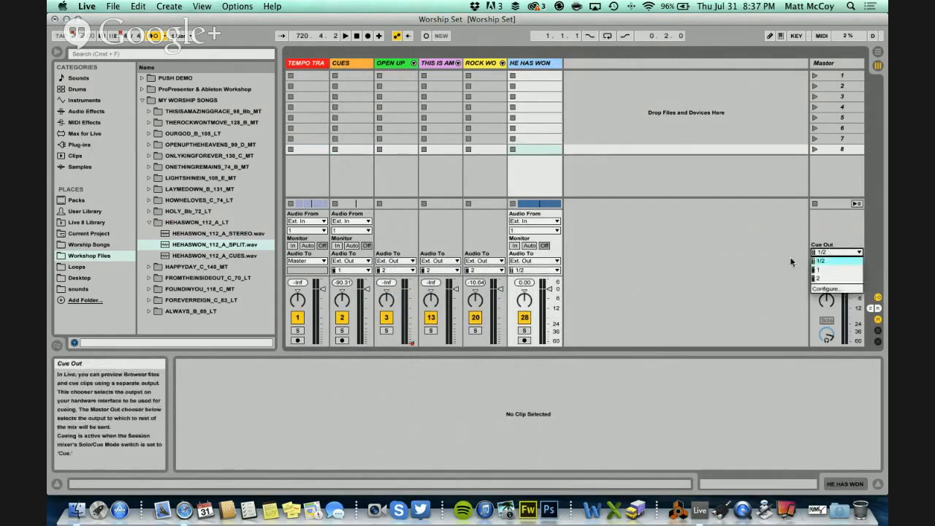
pyautogui.click(820, 269)
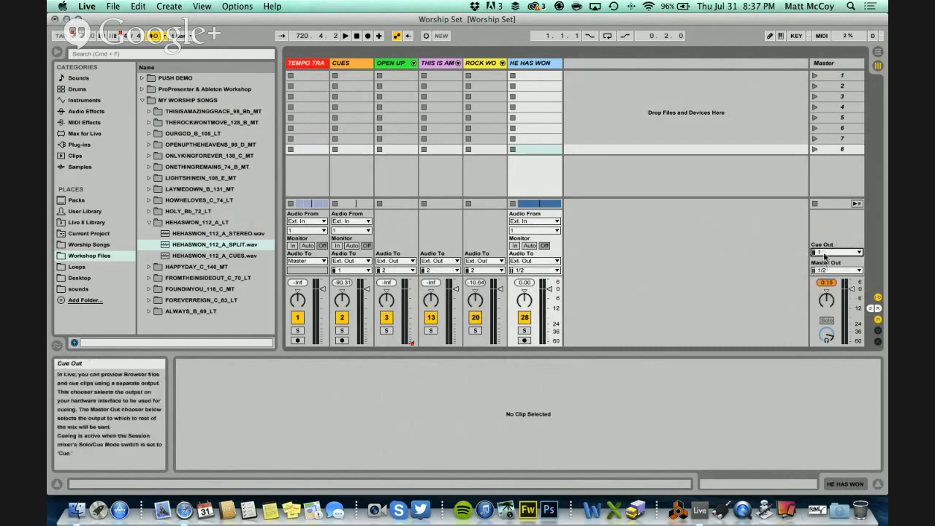
pyautogui.press('Tab')
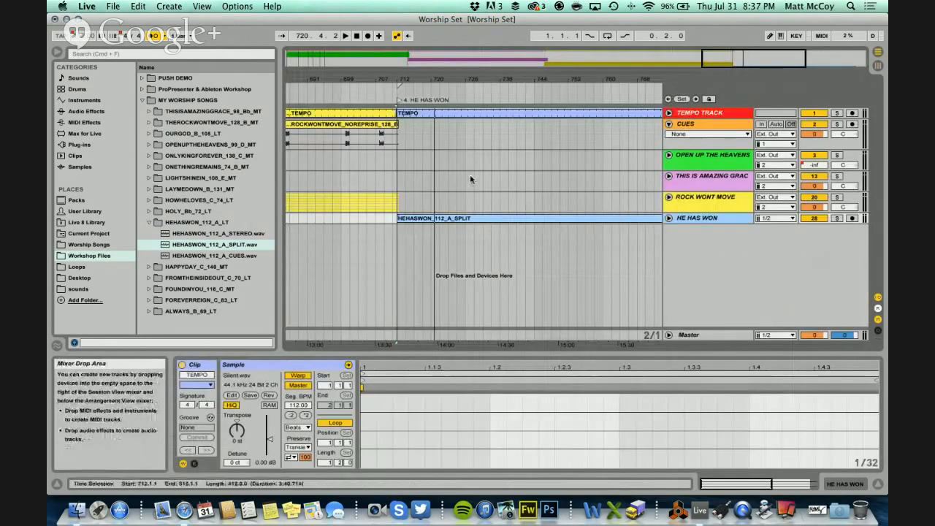
# - Play the set from the HE HAS WON locator and examine the split track's two channel waveforms
pyautogui.click(382, 90)
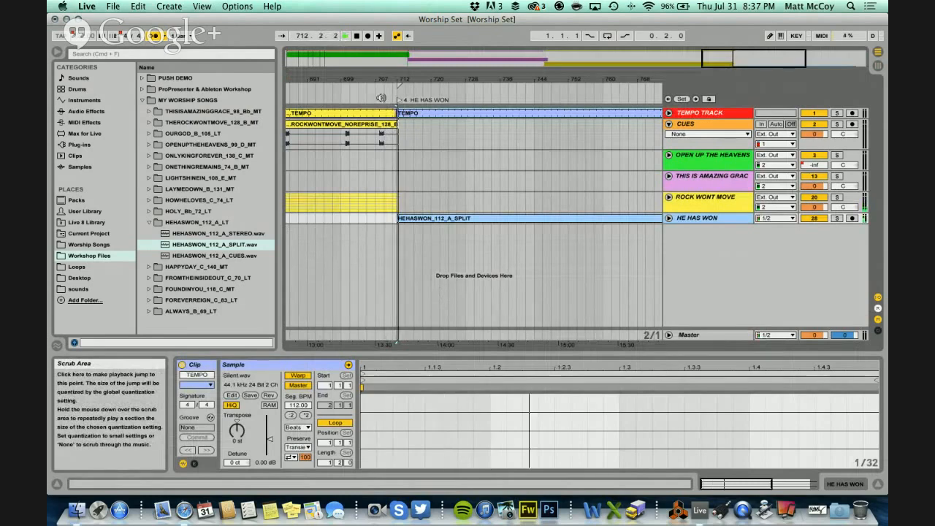
pyautogui.click(669, 218)
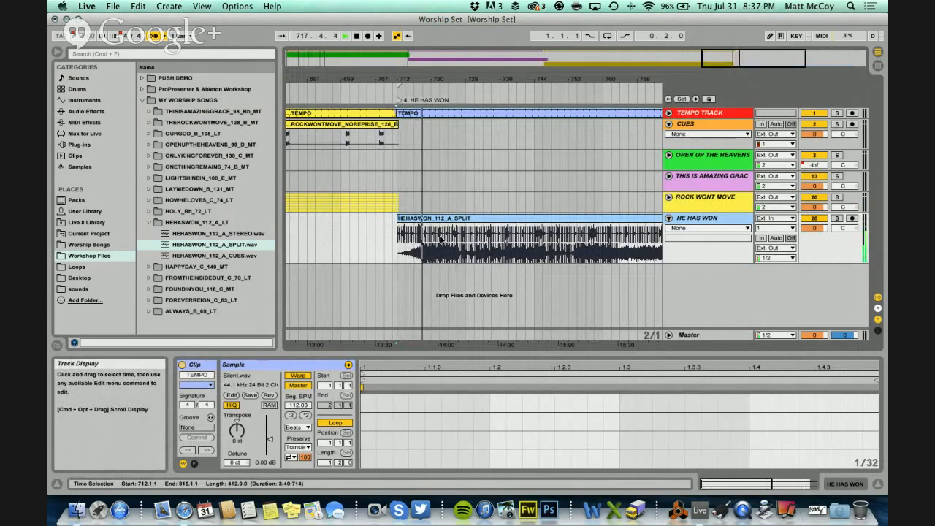
pyautogui.click(668, 218)
# - Duplicate the HE HAS WON track and select the original track
pyautogui.rightClick(691, 220)
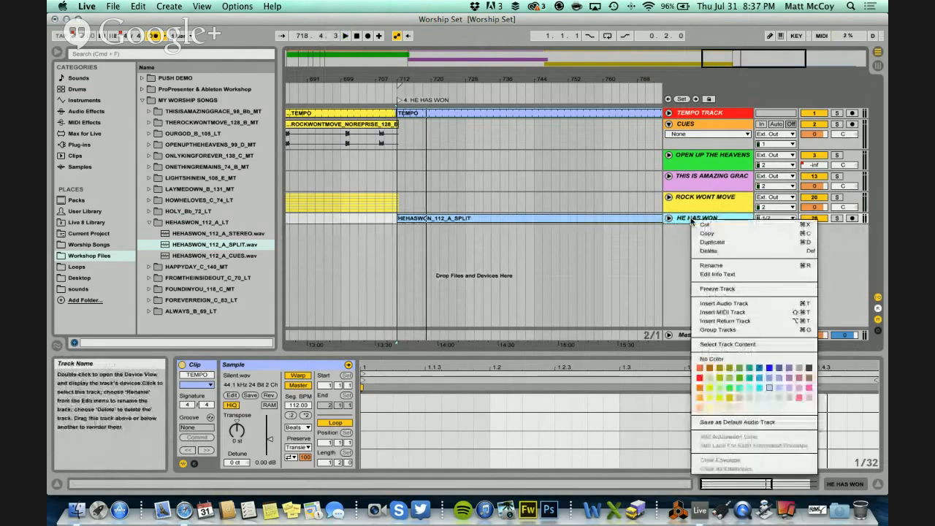
pyautogui.click(716, 243)
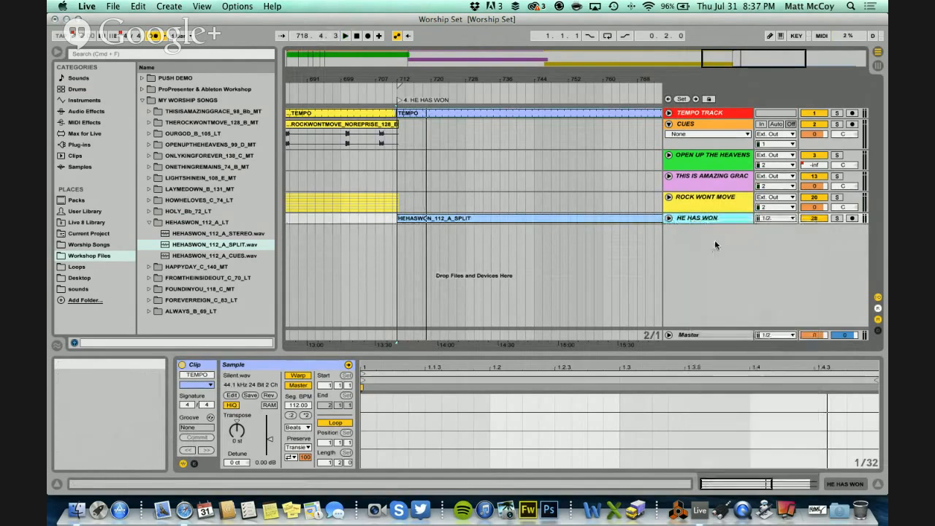
pyautogui.click(715, 220)
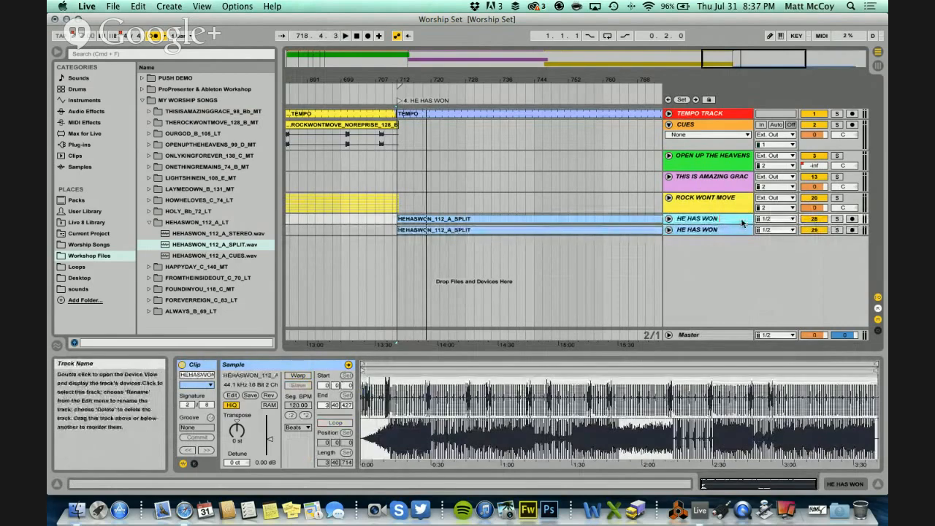
# - Rename the original track HE HAS WON CLICK and its duplicate HE HAS WON LOOPS
pyautogui.write('CK')
pyautogui.press('Tab')
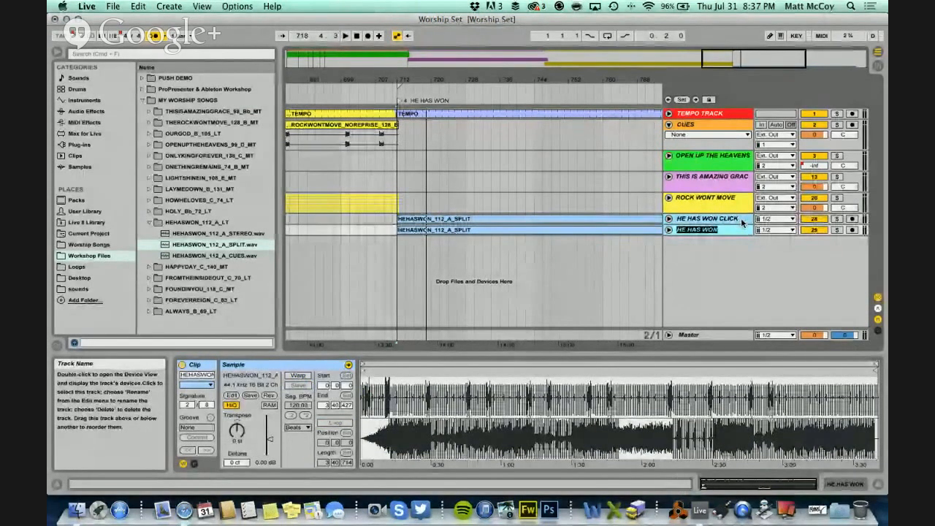
pyautogui.write('HE HAS WON LOOPS')
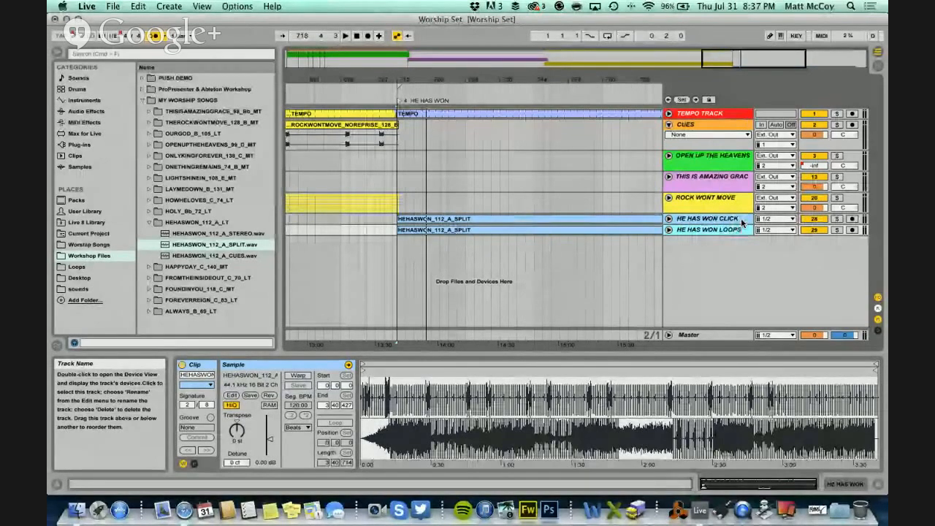
pyautogui.press('Return')
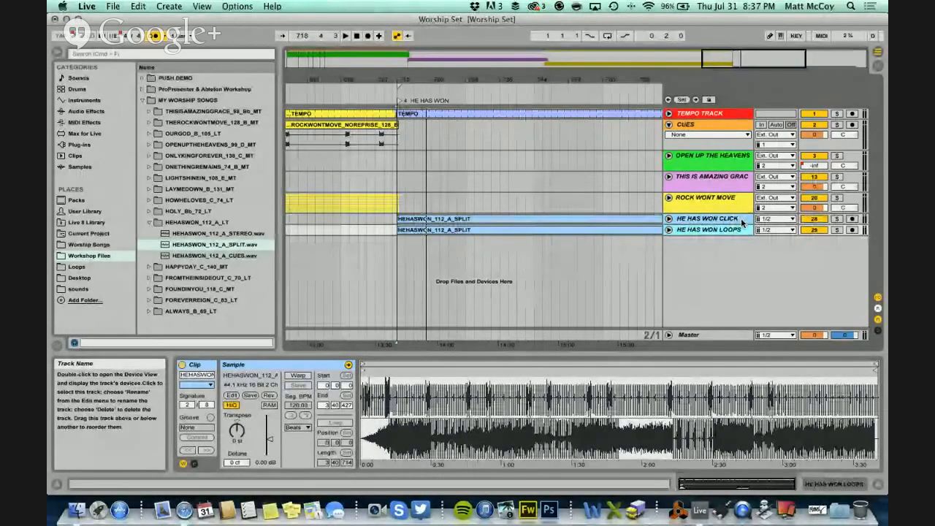
# - Unfold the HE HAS WON CLICK and HE HAS WON LOOPS tracks to show their waveforms and routing
pyautogui.click(679, 220)
pyautogui.click(669, 219)
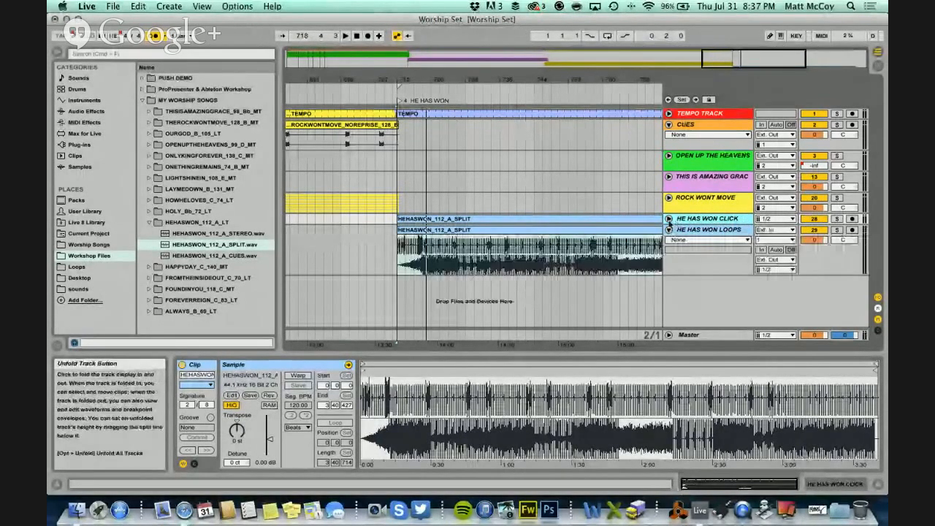
pyautogui.hscroll(3, 483, 319)
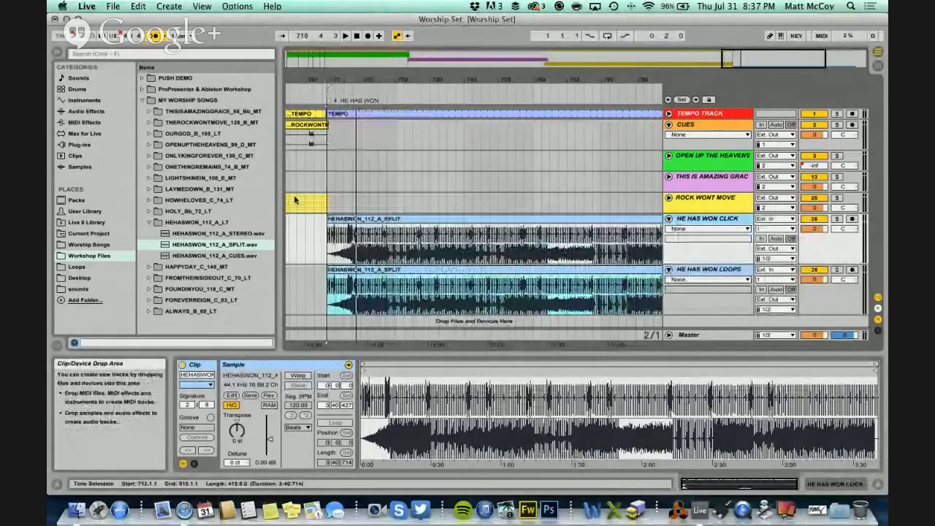
# - Add the Utility audio effect to the HE HAS WON CLICK track and set its signal source to Left
pyautogui.click(82, 111)
pyautogui.scroll(-5, 195, 205)
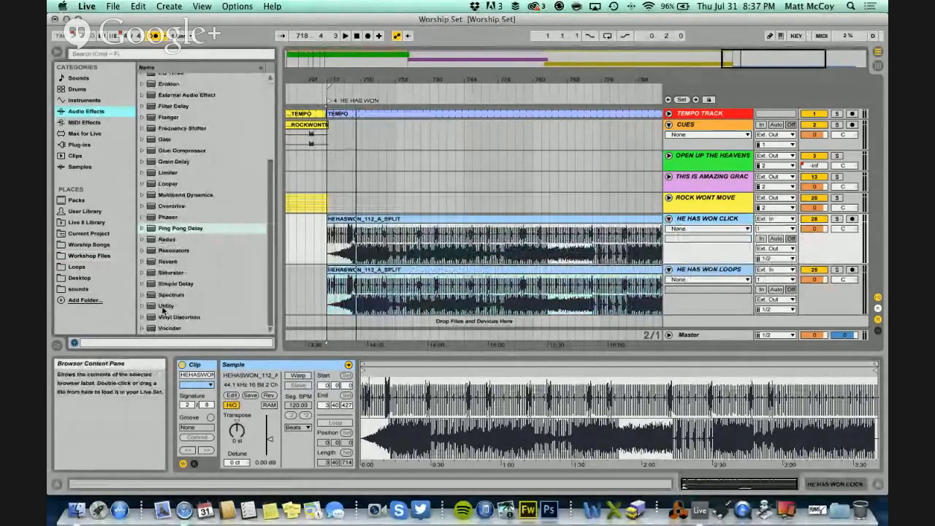
pyautogui.moveTo(165, 307); pyautogui.dragTo(230, 306)
pyautogui.moveTo(600, 263); pyautogui.dragTo(698, 221)
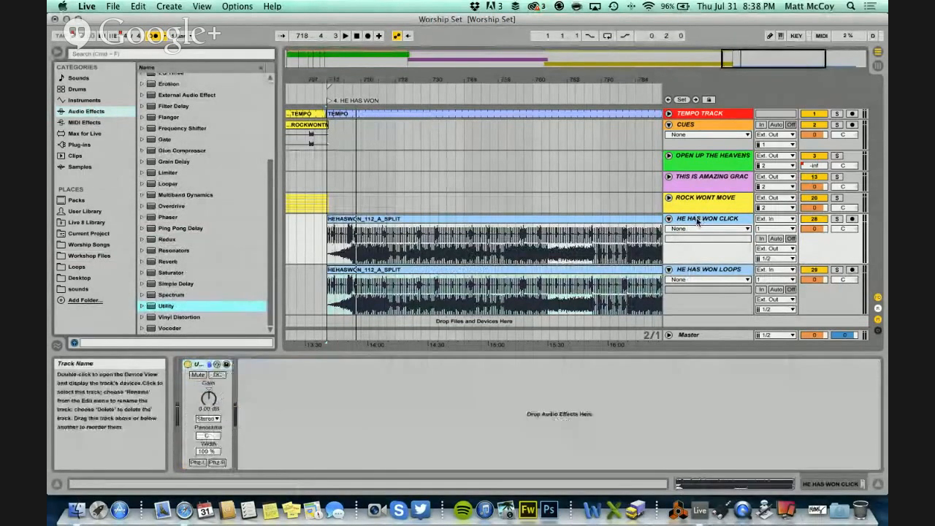
pyautogui.click(207, 418)
pyautogui.click(210, 427)
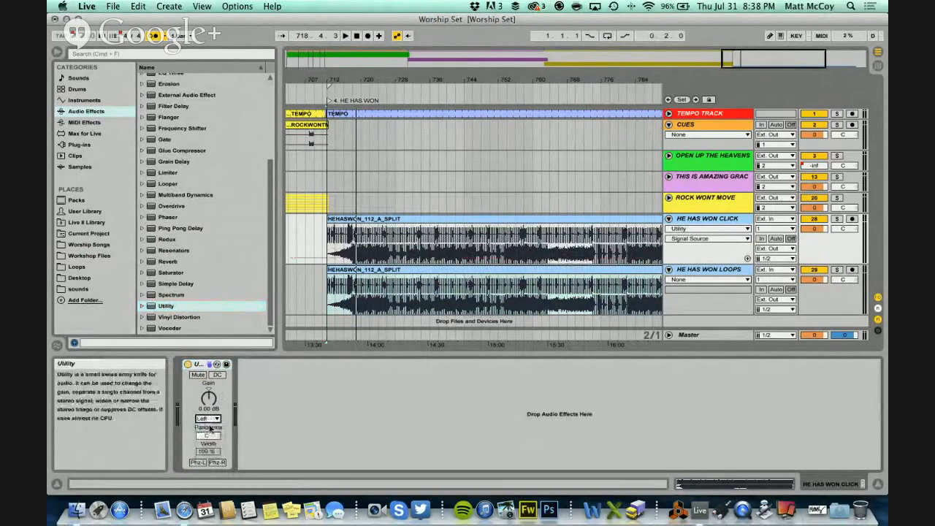
# - Add a Utility effect to the HE HAS WON LOOPS track and set its signal source to Right
pyautogui.click(156, 308)
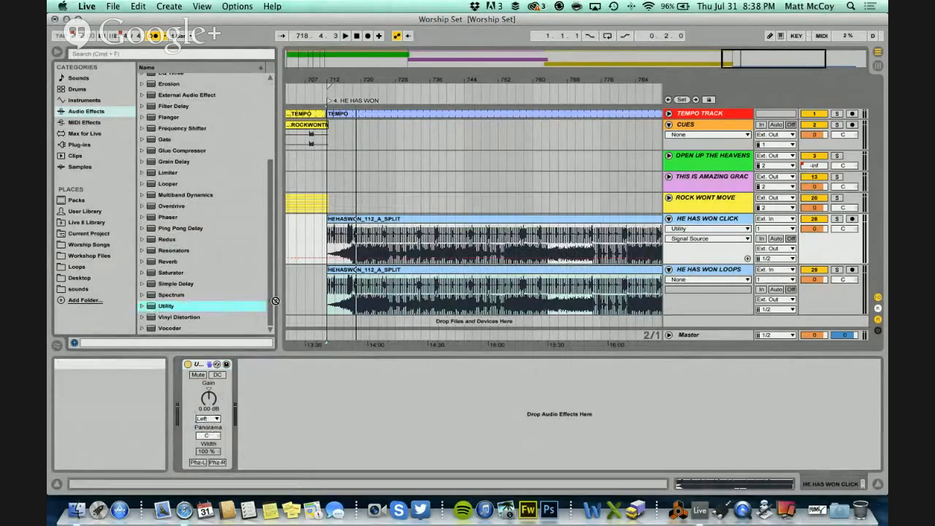
pyautogui.moveTo(707, 274); pyautogui.dragTo(707, 274)
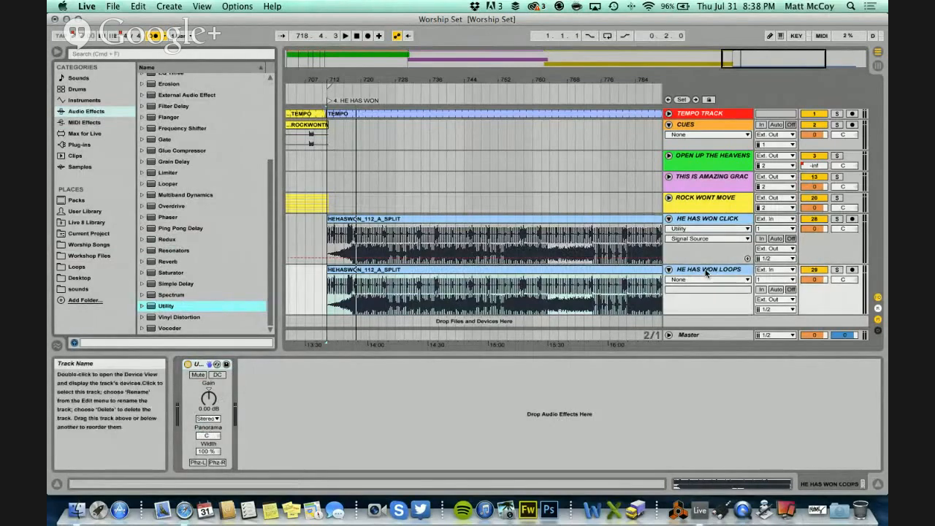
pyautogui.click(207, 418)
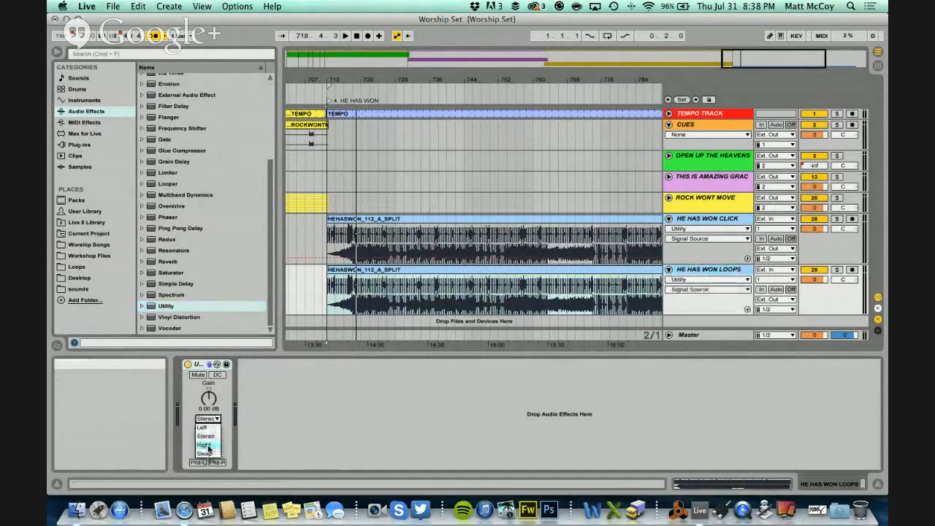
pyautogui.click(205, 445)
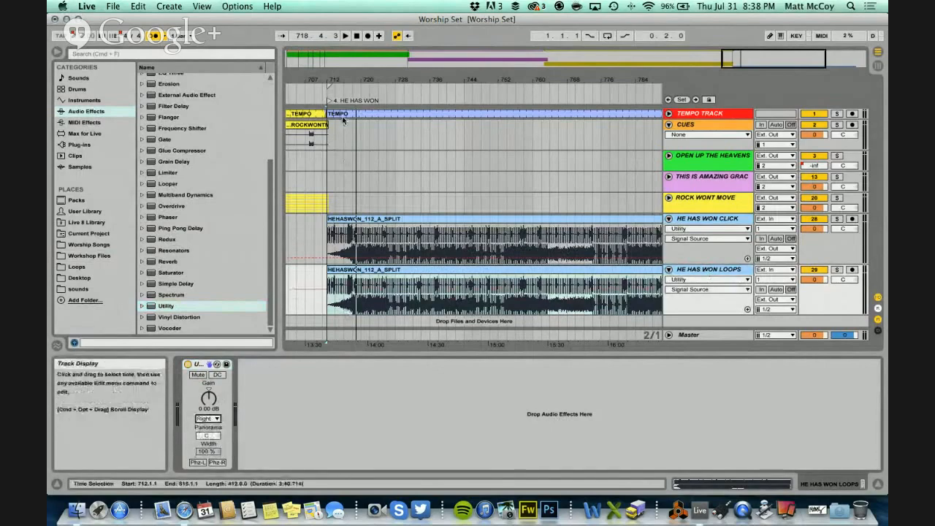
# - Play the HE HAS WON section and solo the click and loops tracks in turn to check their channel separation
pyautogui.moveTo(342, 76); pyautogui.dragTo(340, 75)
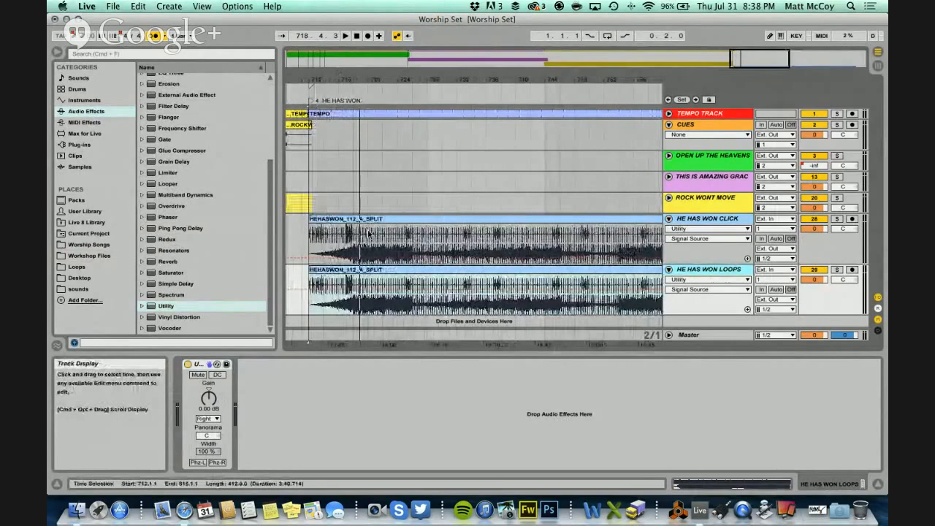
pyautogui.press('space')
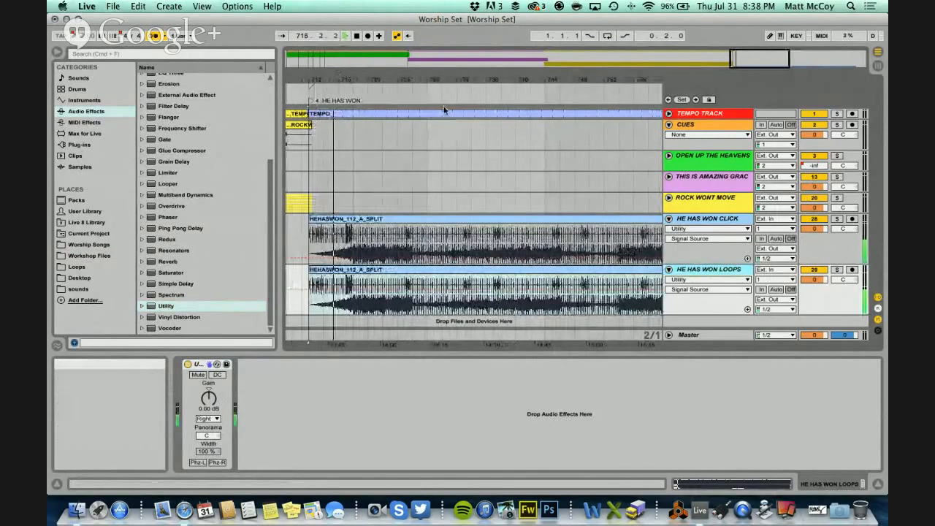
pyautogui.click(837, 219)
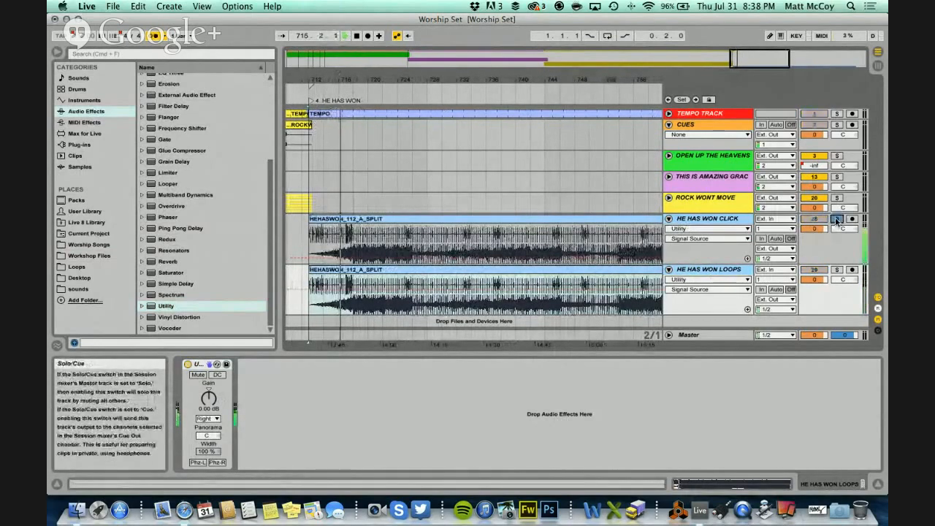
pyautogui.click(838, 220)
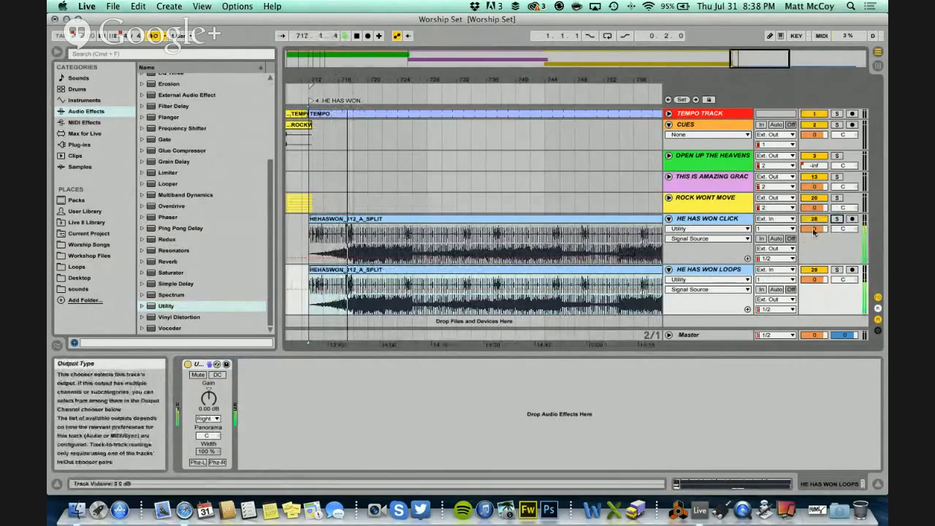
pyautogui.click(838, 219)
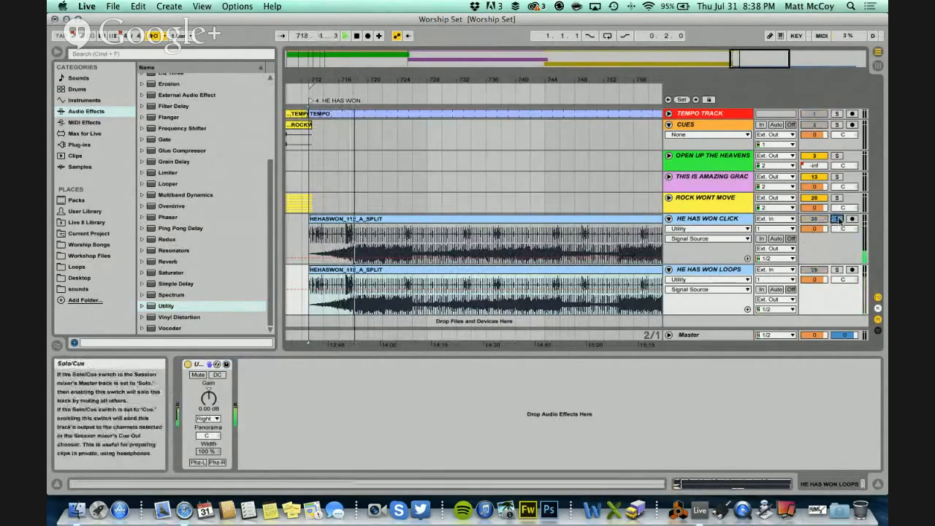
pyautogui.click(838, 269)
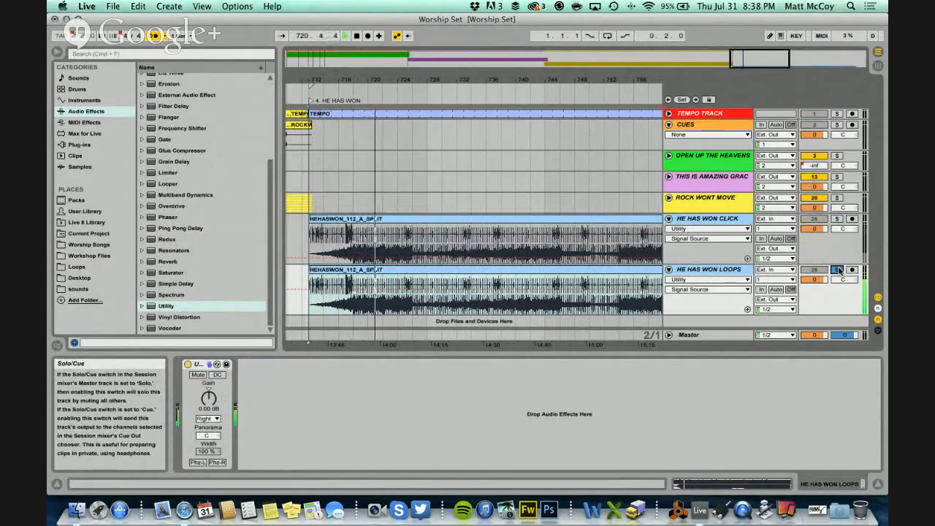
pyautogui.click(839, 270)
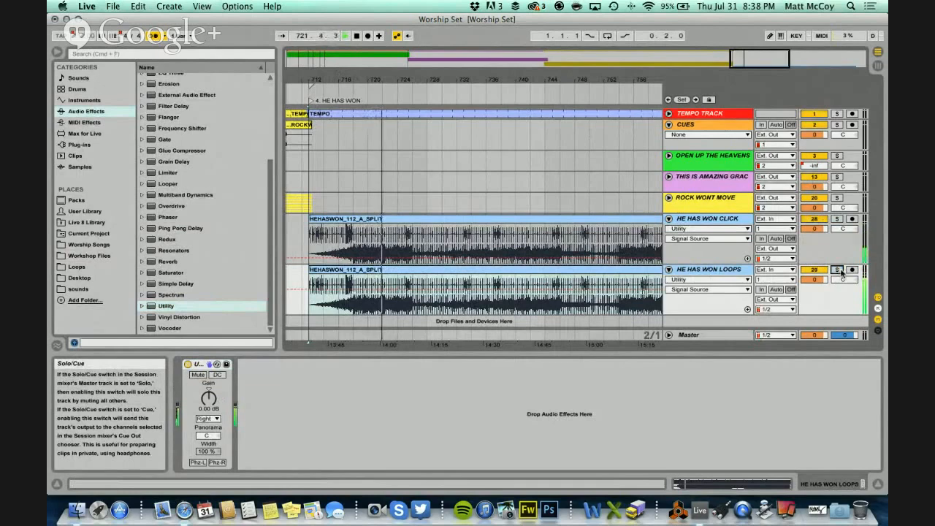
# - Route the HE HAS WON CLICK track to output channel 1 and the HE HAS WON LOOPS track to channel 2
pyautogui.click(772, 259)
pyautogui.click(772, 305)
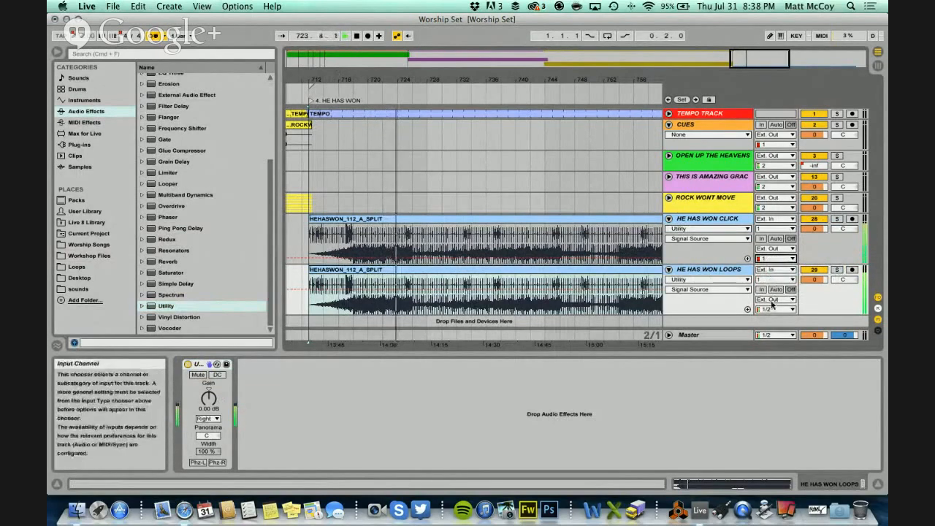
pyautogui.click(772, 305)
pyautogui.click(773, 336)
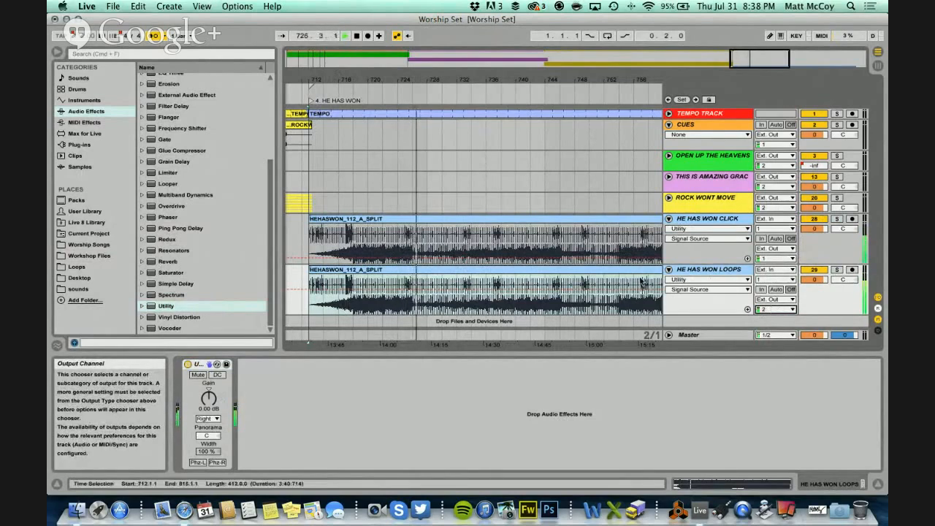
# - Fold both HE HAS WON tracks and save the set
pyautogui.click(669, 269)
pyautogui.click(668, 219)
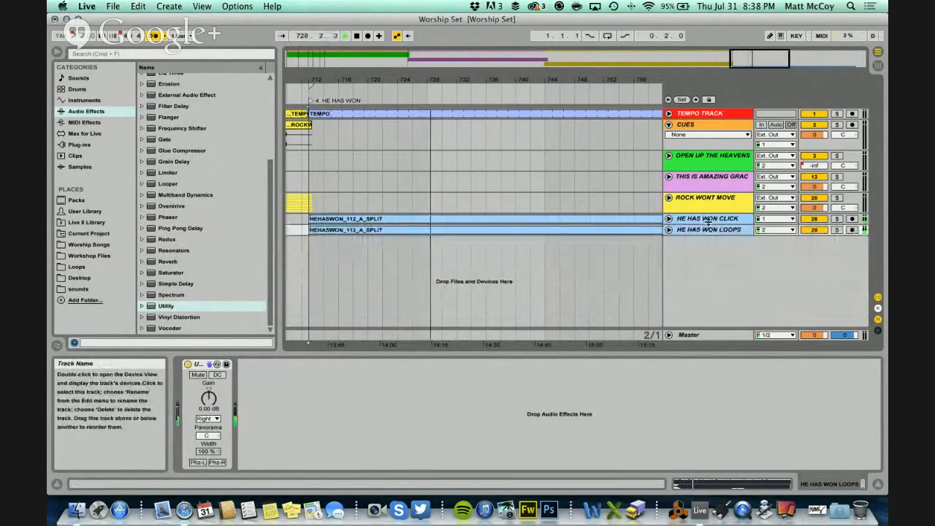
pyautogui.moveTo(440, 82); pyautogui.dragTo(574, 83)
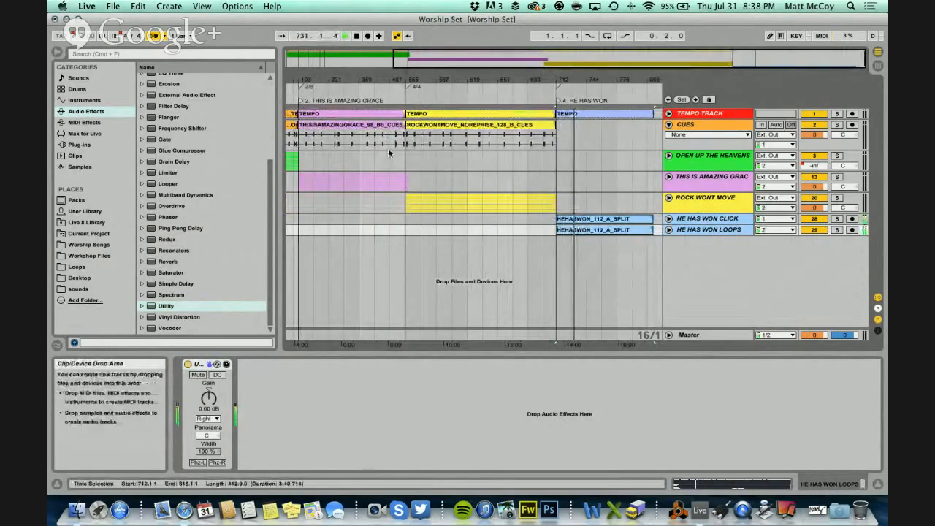
pyautogui.press('super+s')
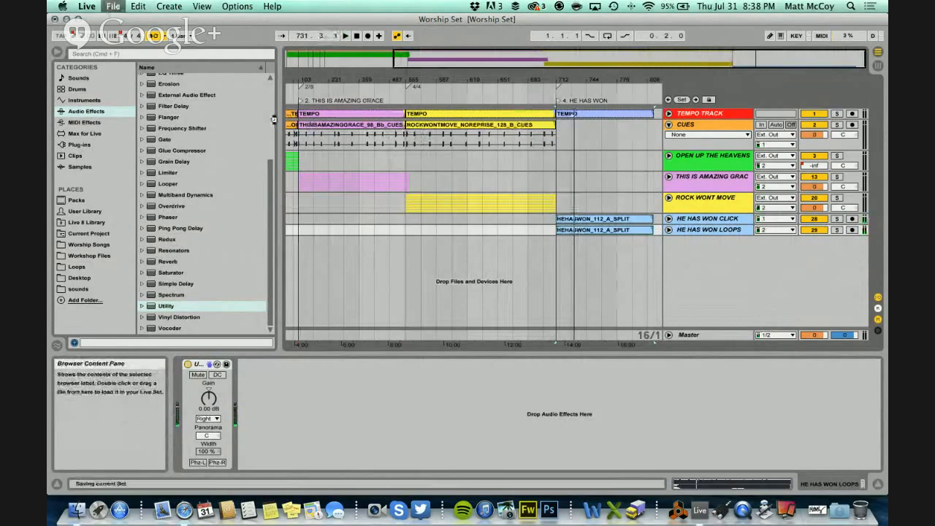
pyautogui.click(501, 292)
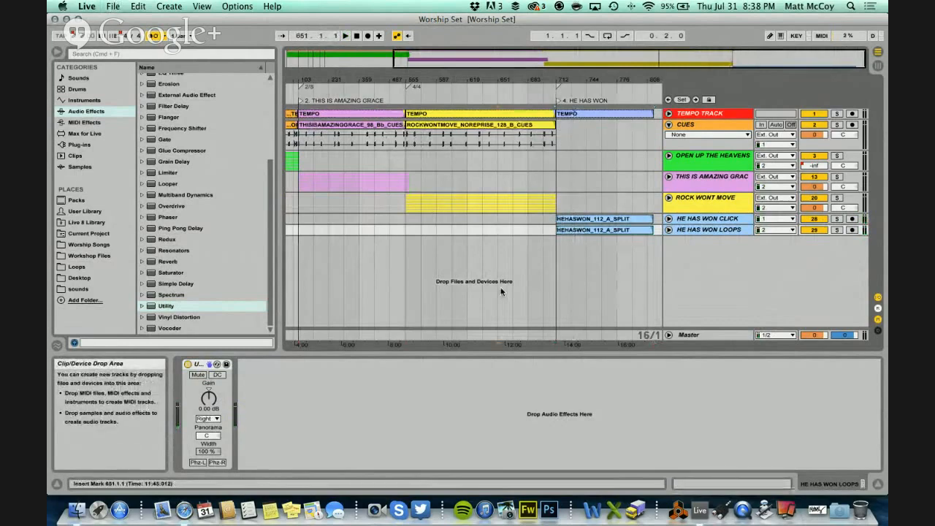